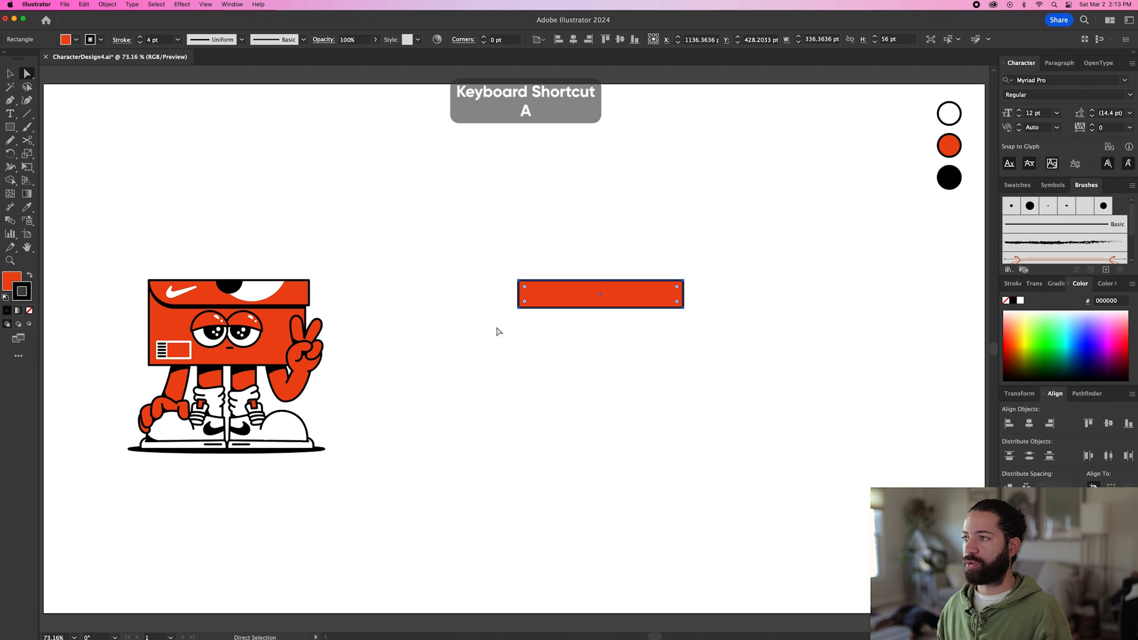
# Round the lower-left corner of the red lid rectangle to a 56 pt radius.
pyautogui.click(518, 310)
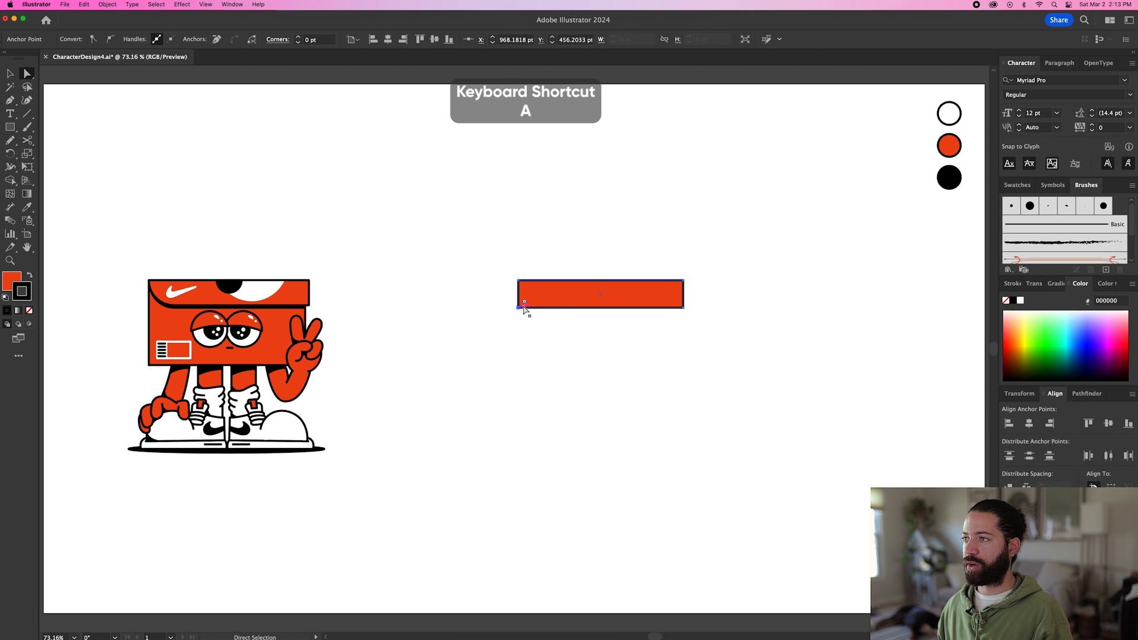
pyautogui.moveTo(524, 301); pyautogui.dragTo(544, 302)
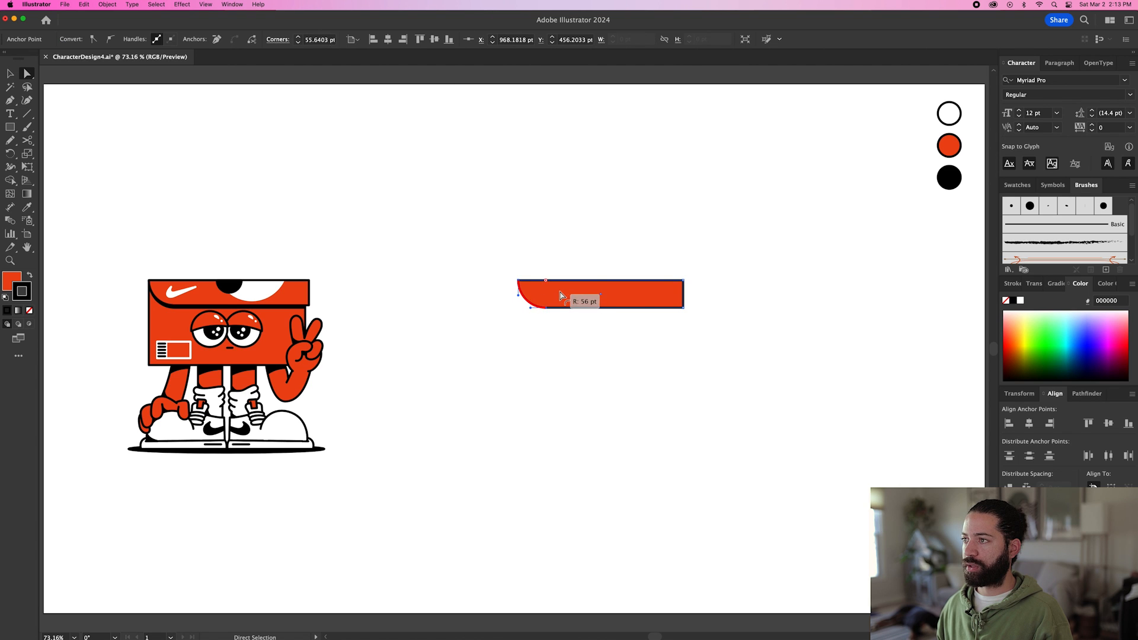
pyautogui.click(478, 358)
# Draw a box body rectangle about 325 by 168 pt from the lid's upper-left corner and send it to the back.
pyautogui.press('l')
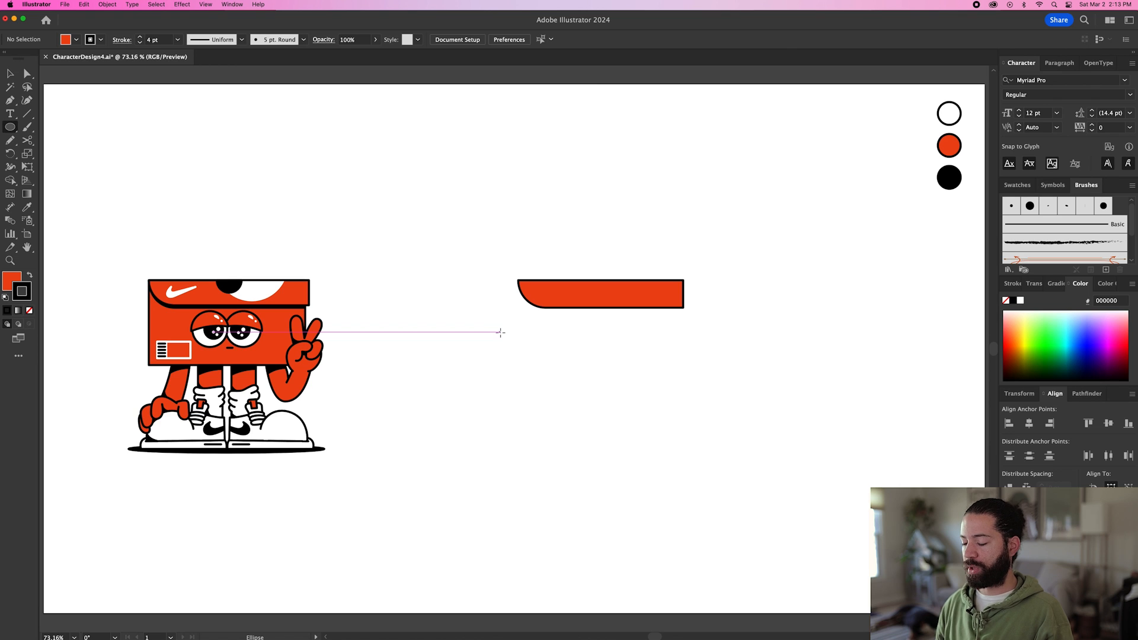
pyautogui.press('m')
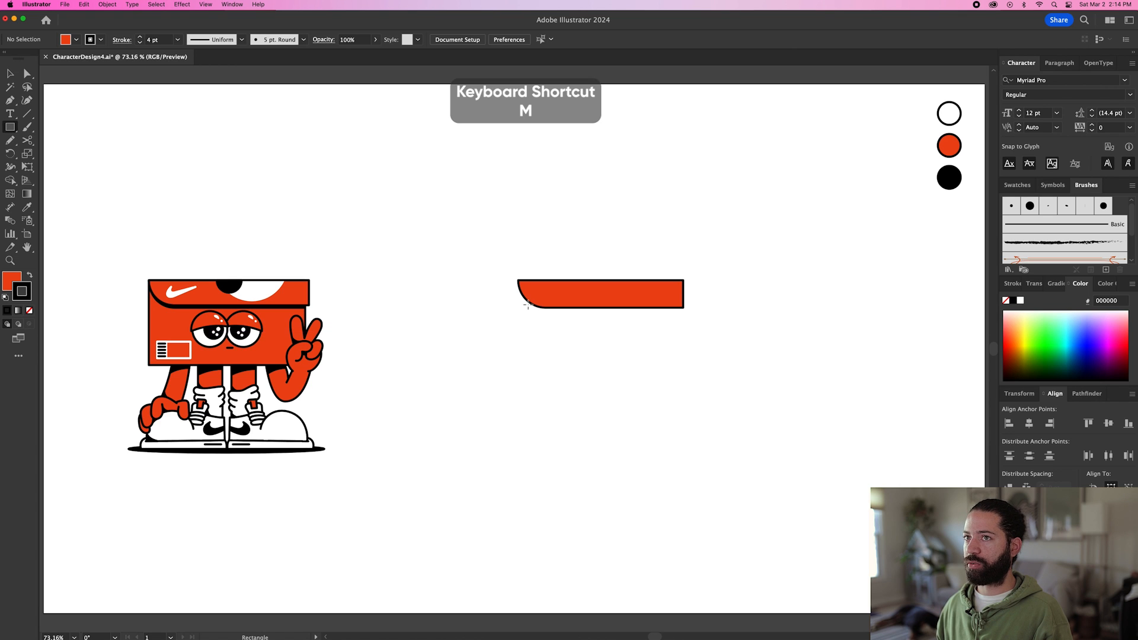
pyautogui.moveTo(518, 279); pyautogui.dragTo(677, 363)
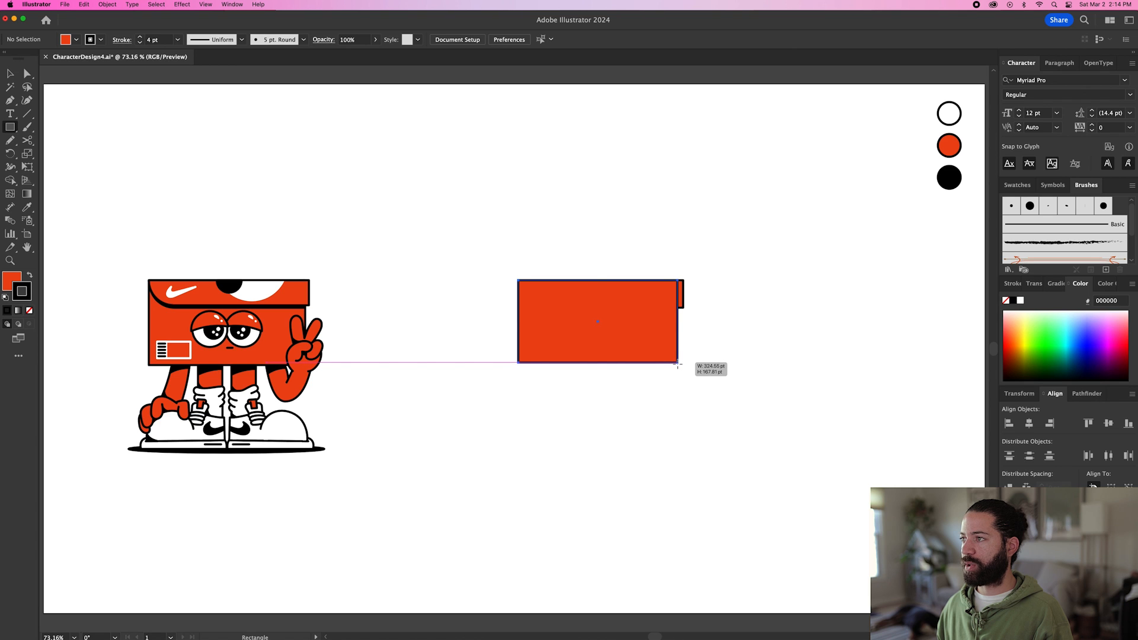
pyautogui.moveTo(678, 364); pyautogui.dragTo(678, 364)
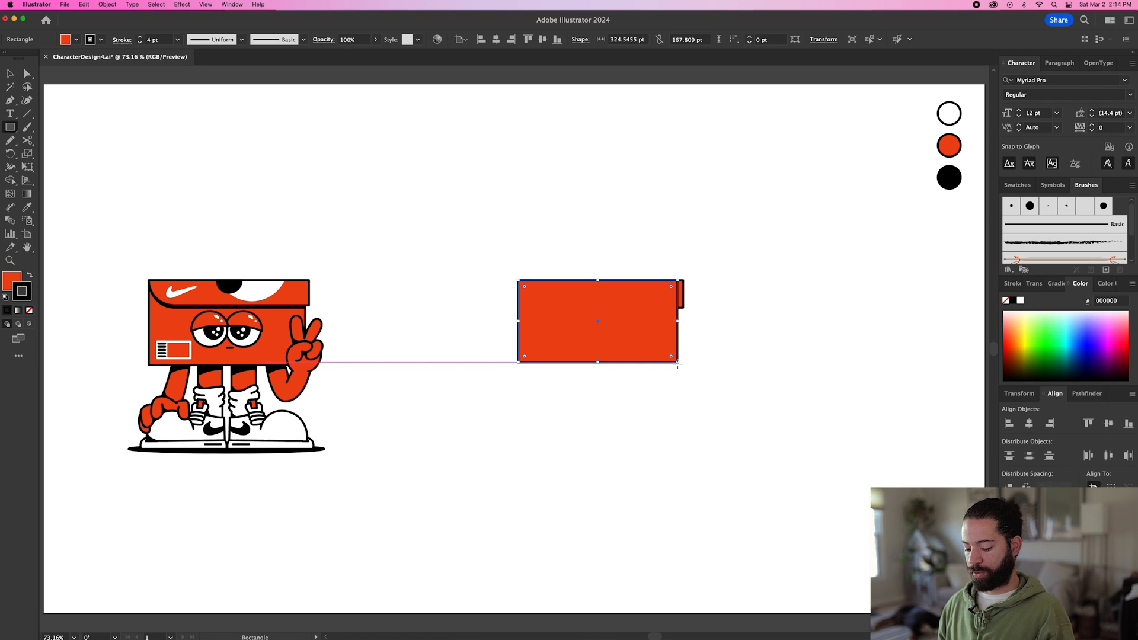
pyautogui.press('super+shift+bracketleft')
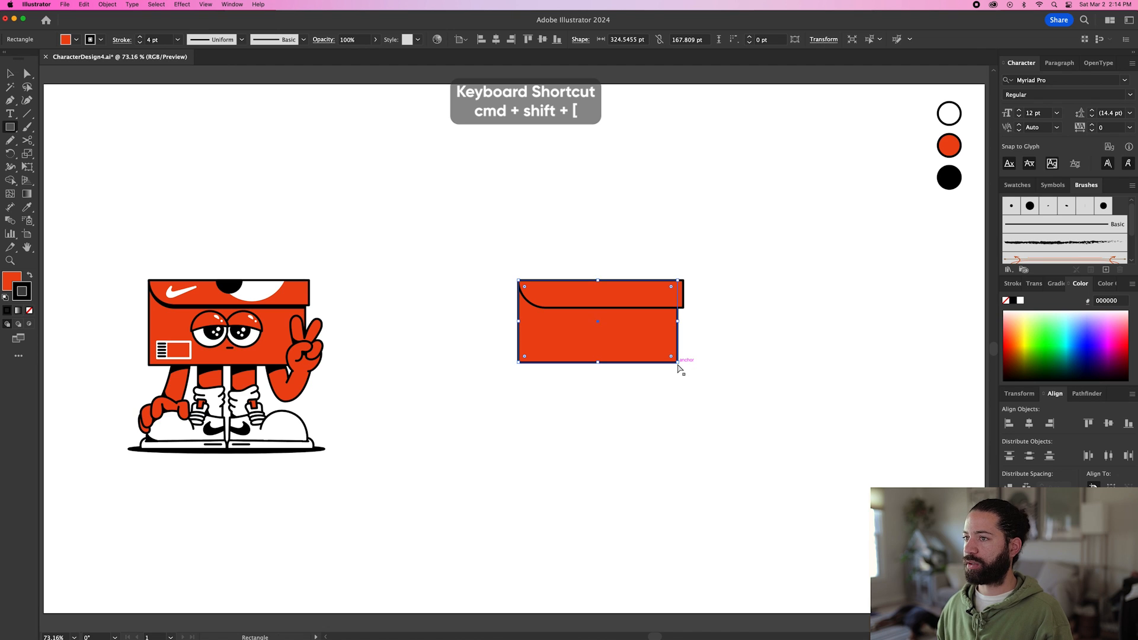
# Stretch the box body slightly taller by lowering its bottom edge.
pyautogui.press('v')
pyautogui.click(645, 385)
pyautogui.click(606, 363)
pyautogui.moveTo(599, 363); pyautogui.dragTo(599, 368)
pyautogui.click(642, 389)
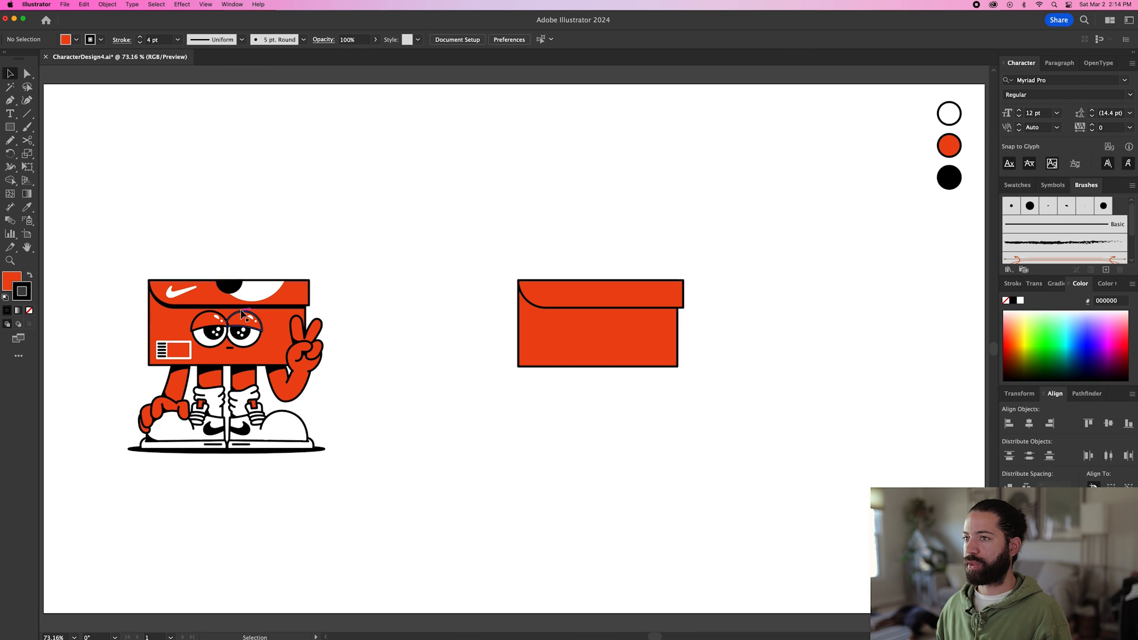
# Duplicate the lid slightly below the original and move the copy one level backward.
pyautogui.scroll(3, 559, 300)
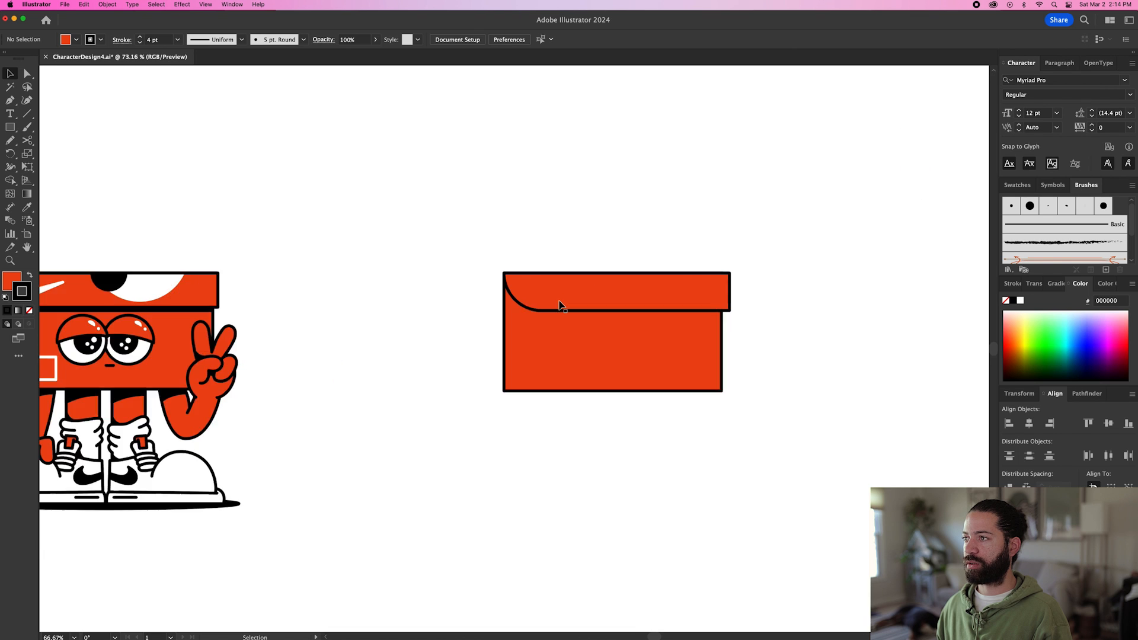
pyautogui.moveTo(591, 318); pyautogui.dragTo(488, 302)
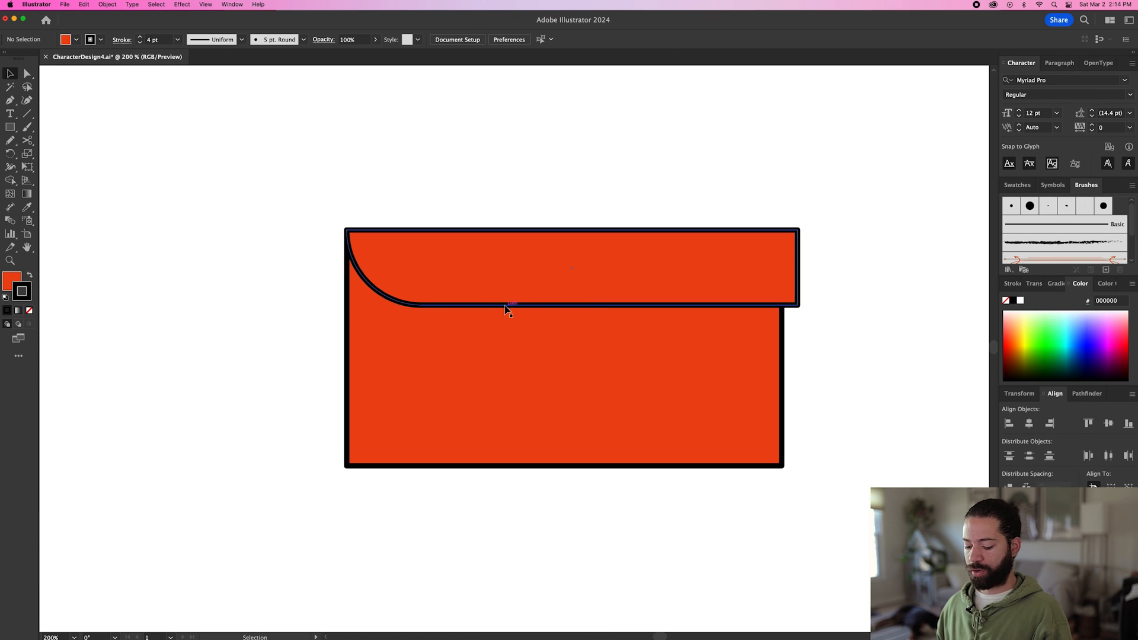
pyautogui.moveTo(495, 284); pyautogui.dragTo(493, 289)
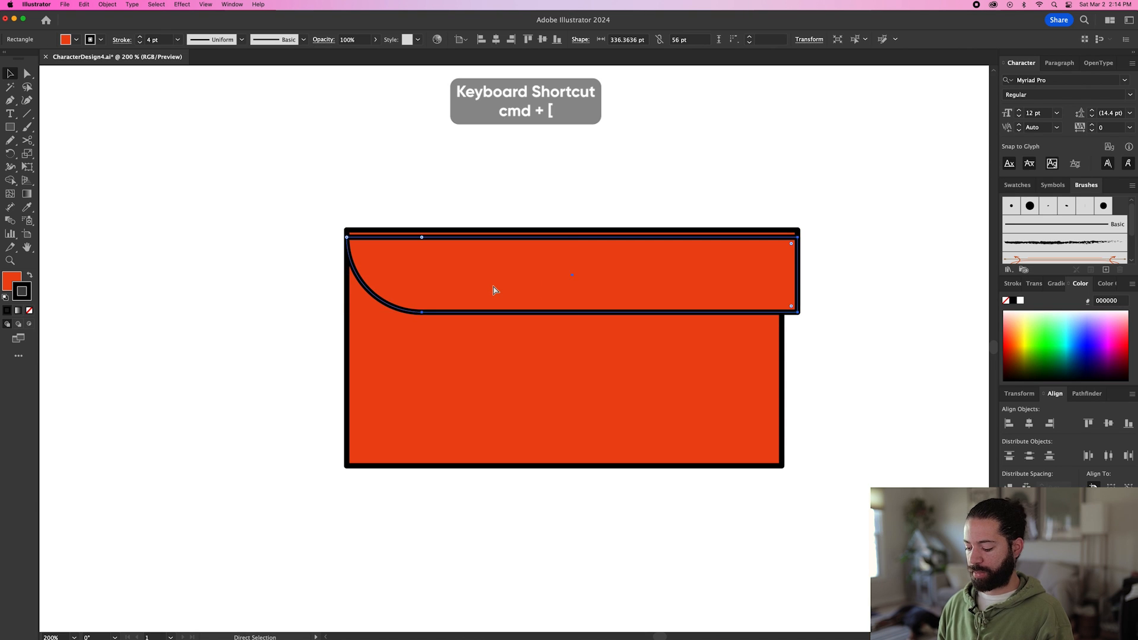
pyautogui.press('super+bracketleft')
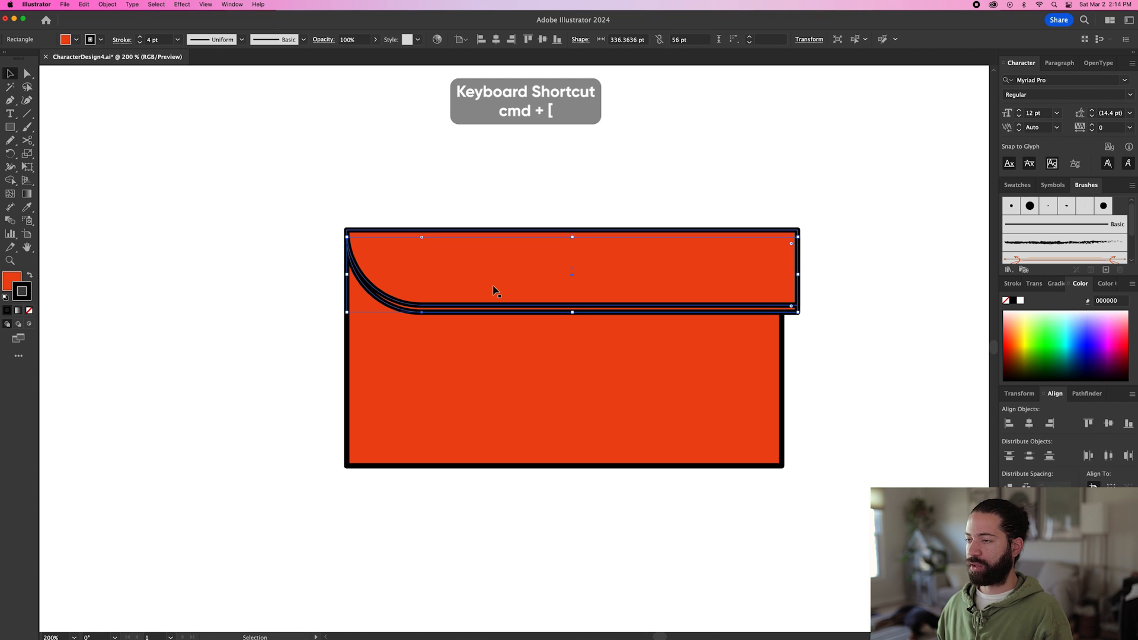
# Sample the black palette circle with the Eyedropper to turn the lid copy into a black shadow.
pyautogui.press('i')
pyautogui.press('super+minus')
pyautogui.press('super+minus')
pyautogui.press('super+minus')
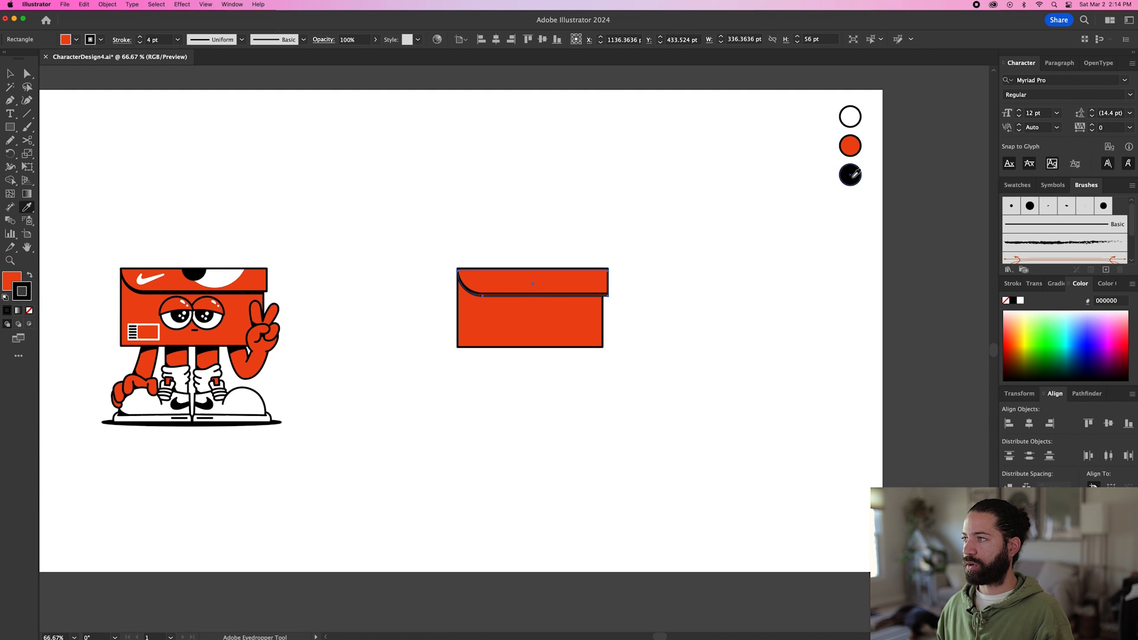
pyautogui.click(853, 175)
pyautogui.press('super+equal')
pyautogui.press('super+equal')
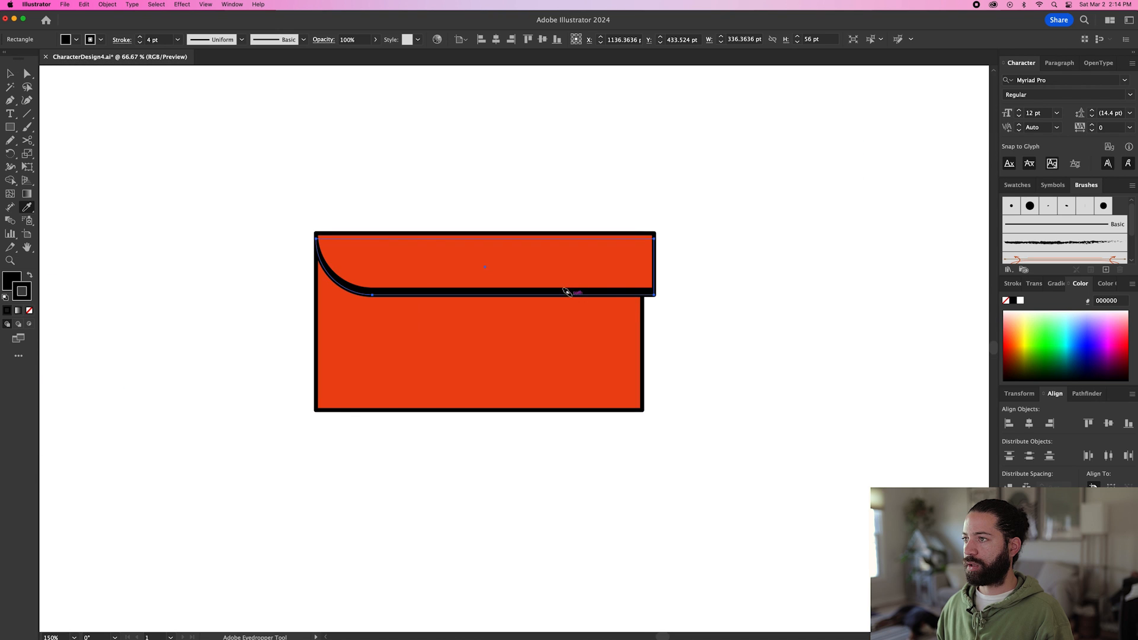
# Move the shadow's lower-right anchor point inward so the shadow ends at the box body's right edge.
pyautogui.press('a')
pyautogui.click(654, 295)
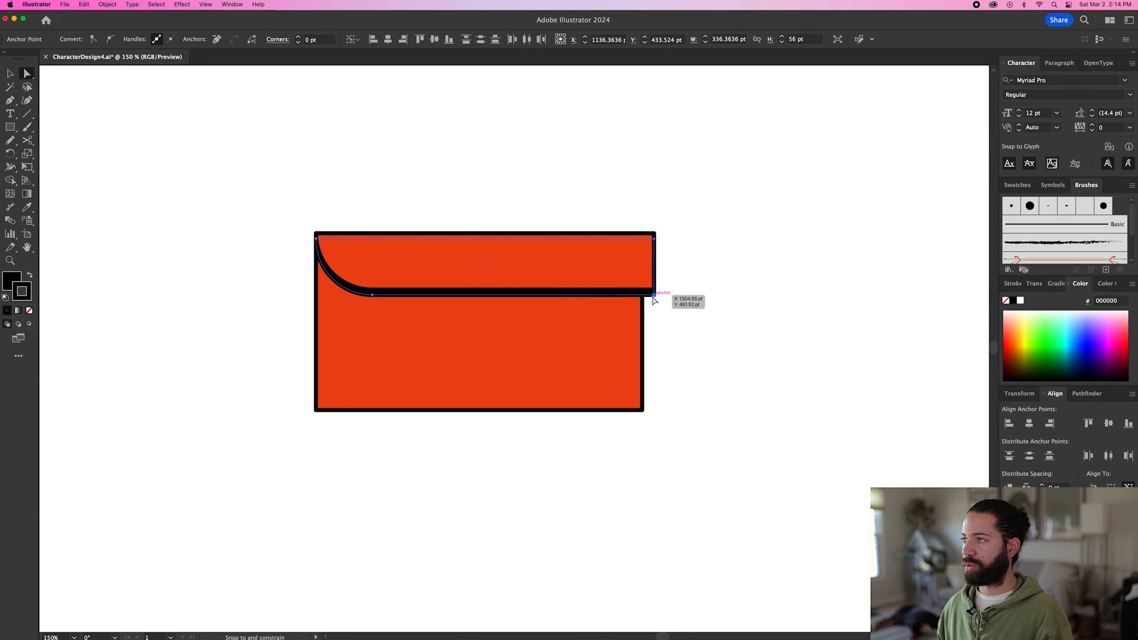
pyautogui.click(669, 308)
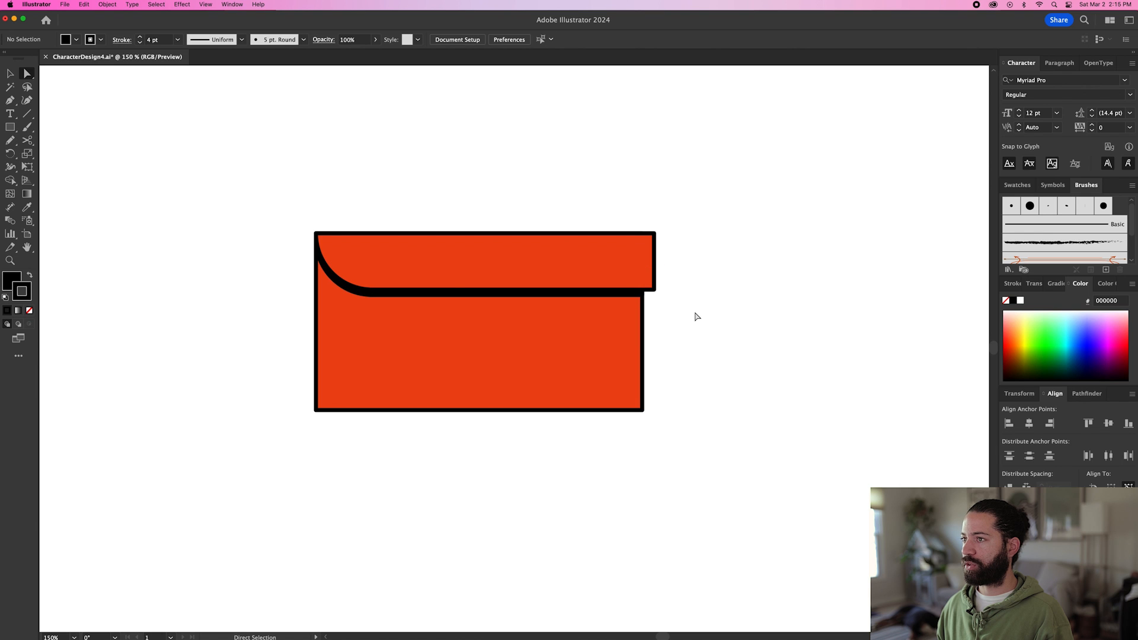
# Draw a black circle about 59 pt in diameter centred on the lid's top edge.
pyautogui.press('super+0')
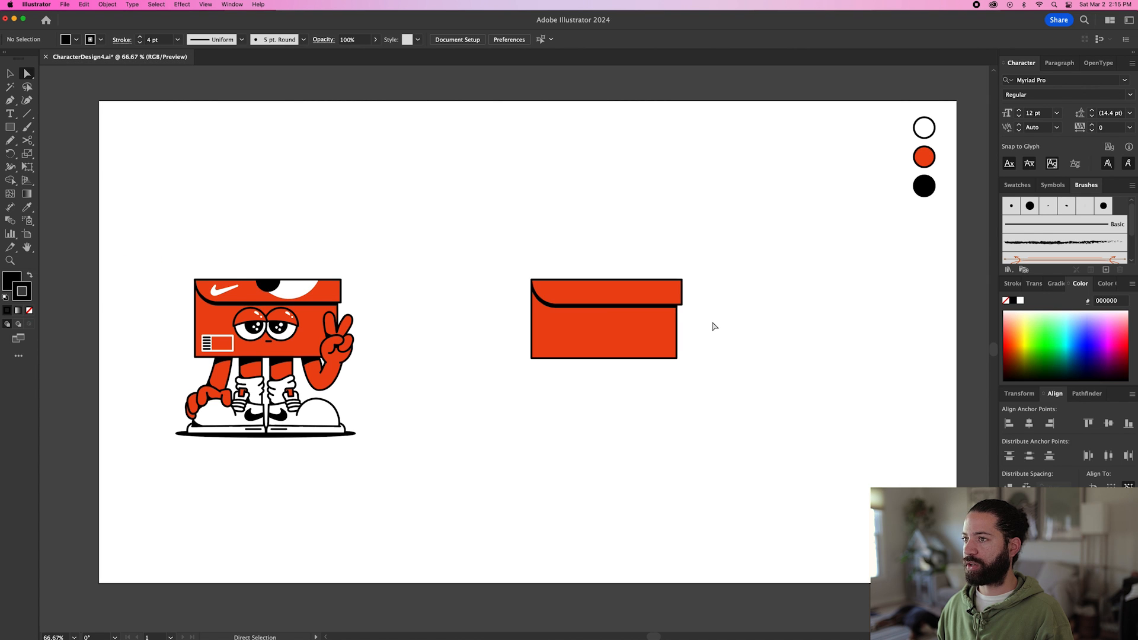
pyautogui.press('v')
pyautogui.press('super+1')
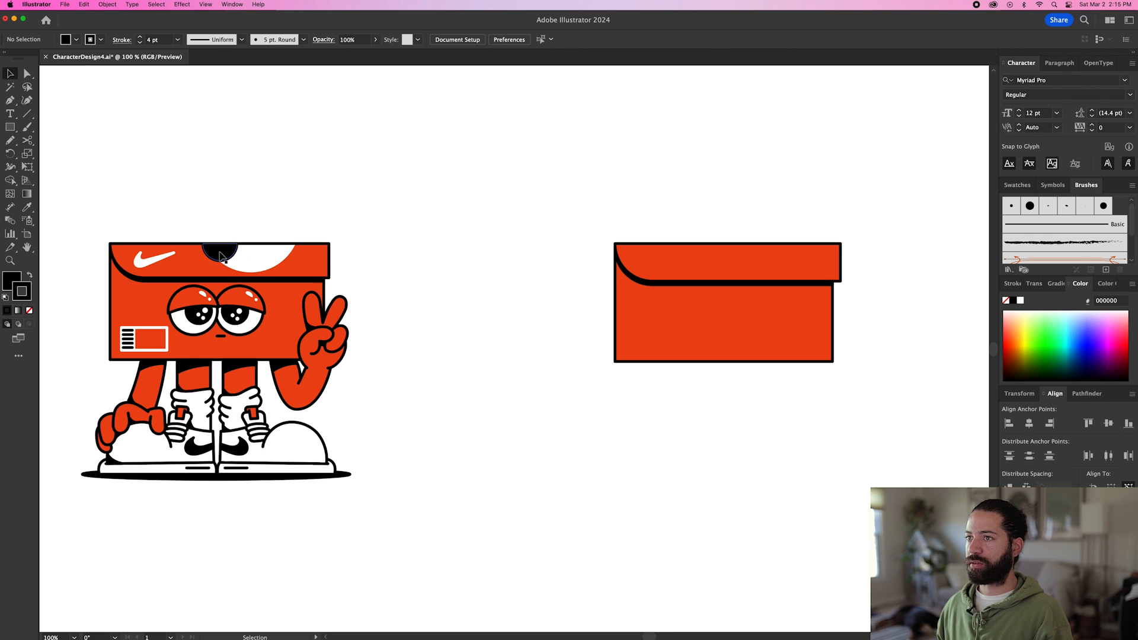
pyautogui.hscroll(2, 397, 251)
pyautogui.press('l')
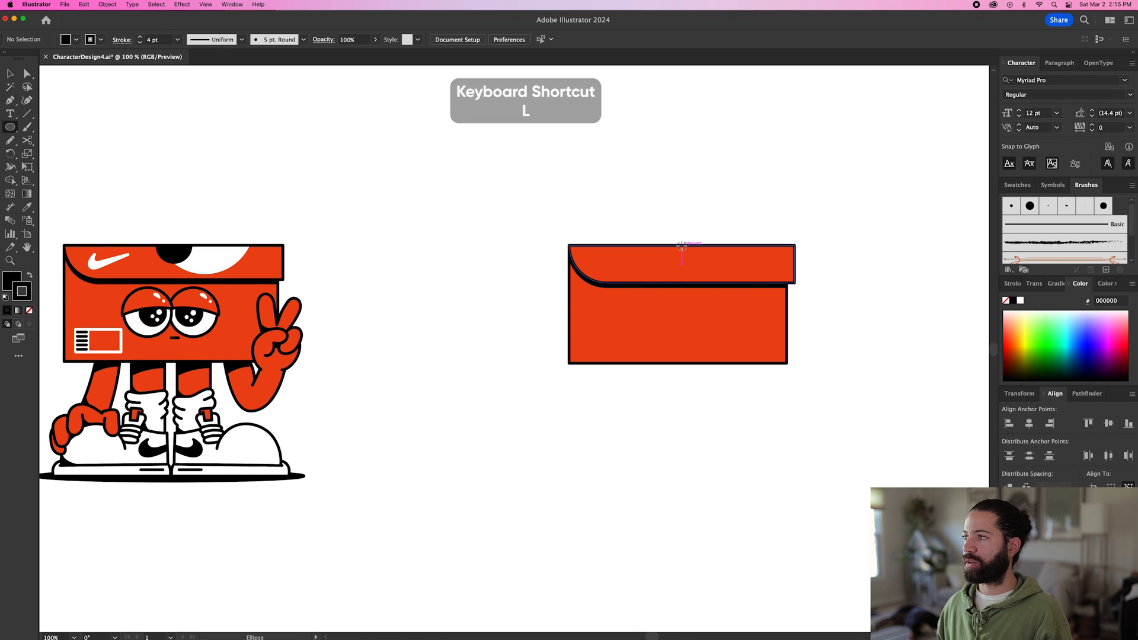
pyautogui.moveTo(682, 244); pyautogui.dragTo(701, 261)
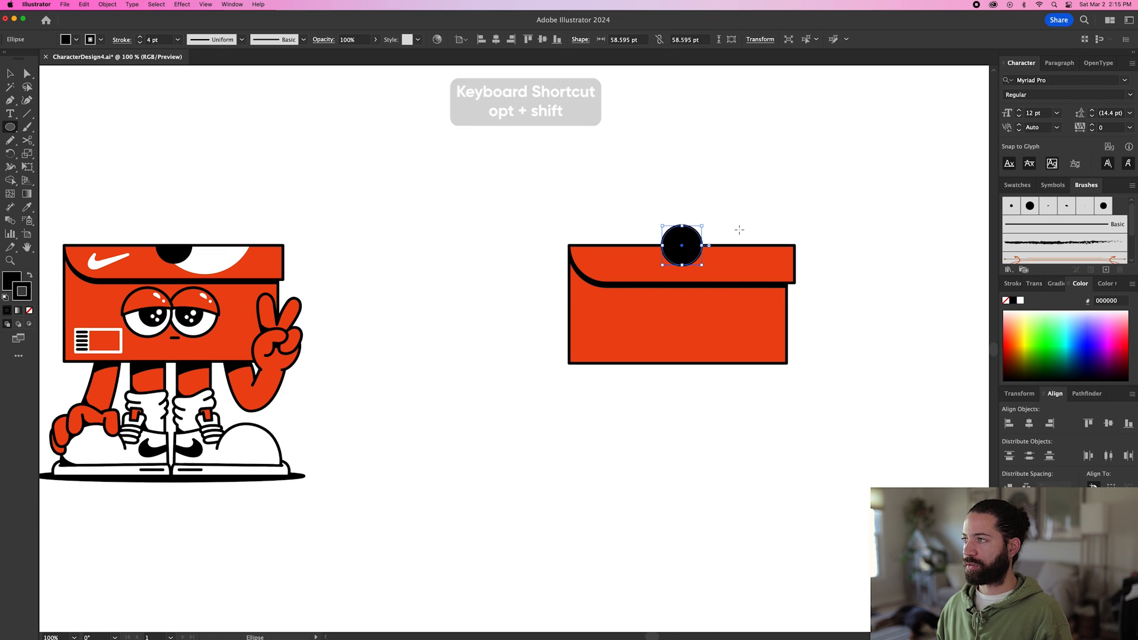
# Draw a rectangle about 130 by 43 pt down from the lid's top edge and intersect it with the circle to leave a half-circle.
pyautogui.press('m')
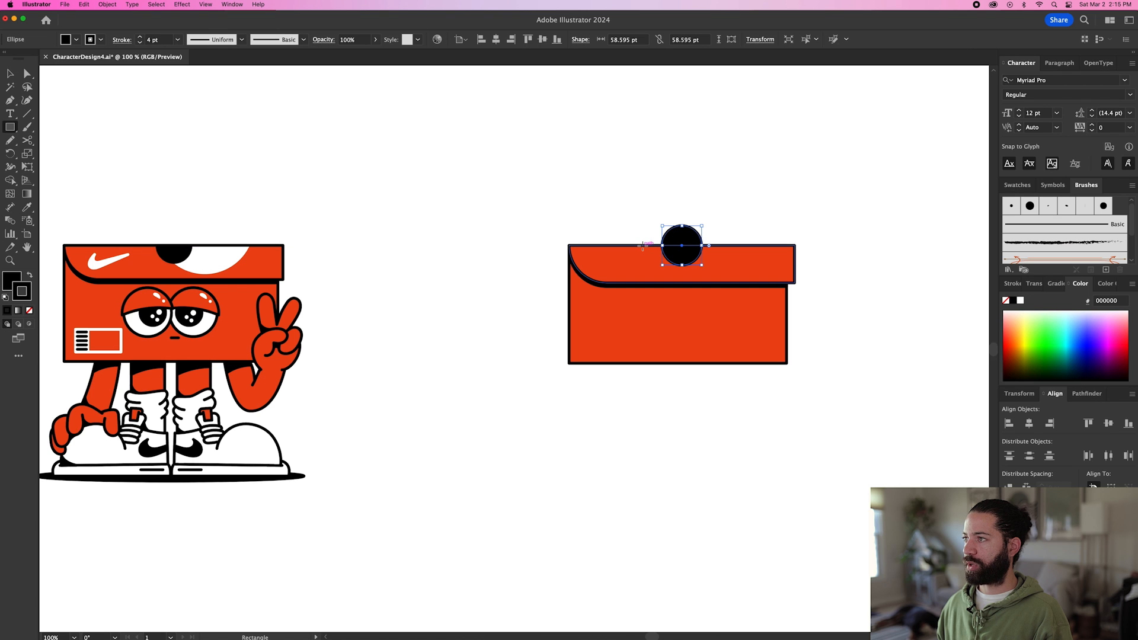
pyautogui.moveTo(643, 245); pyautogui.dragTo(730, 274)
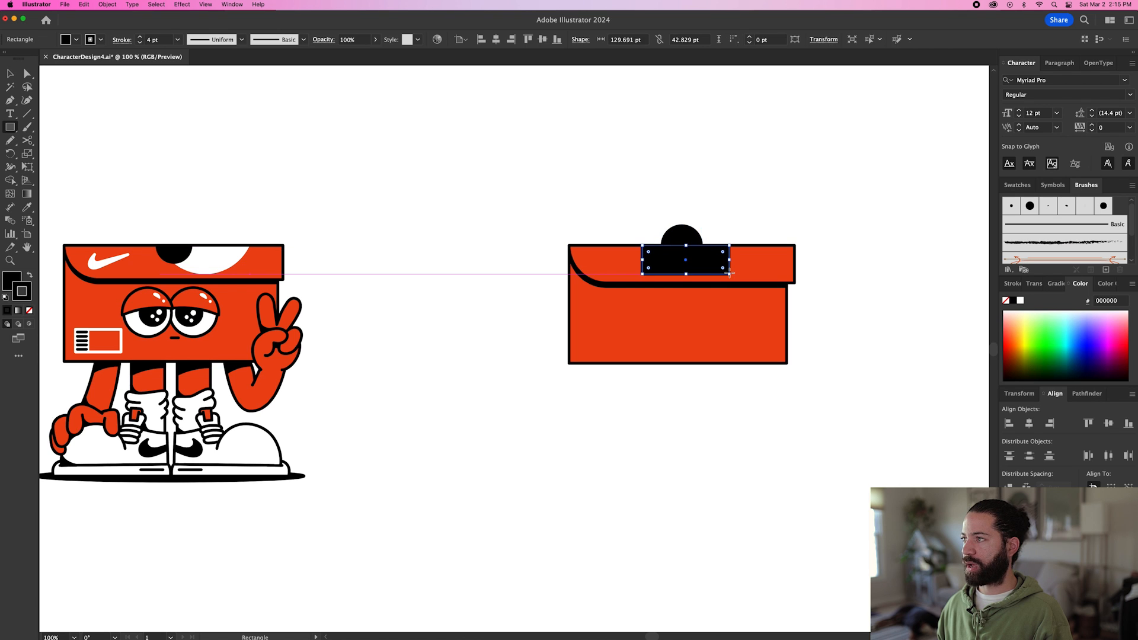
pyautogui.press('v')
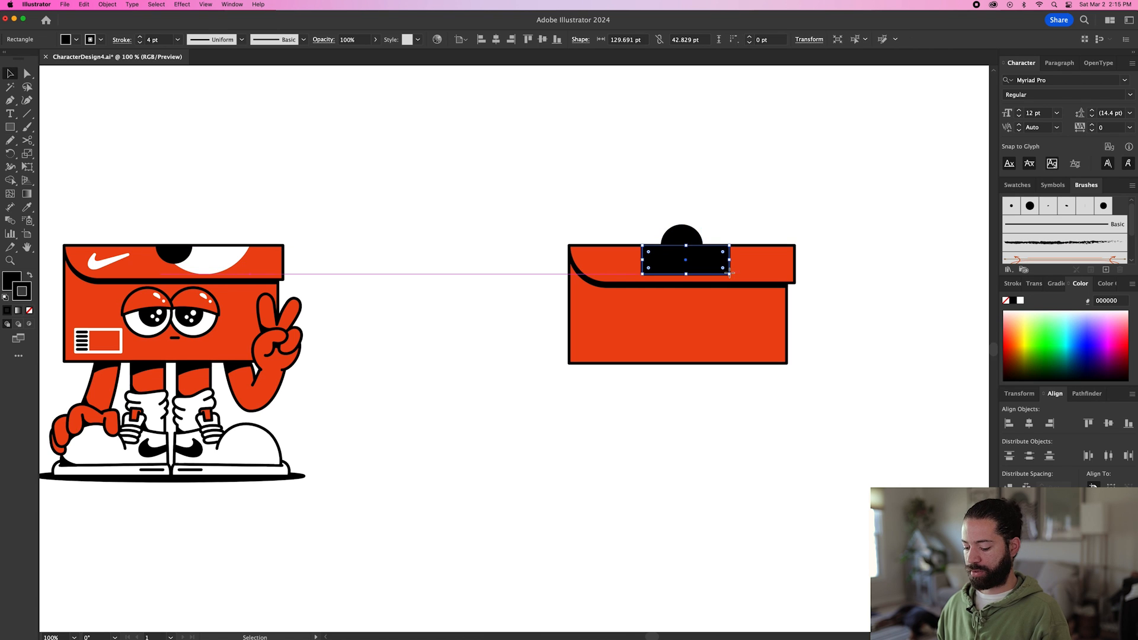
pyautogui.keyDown('shift'); pyautogui.click(685, 235); pyautogui.keyUp('shift')
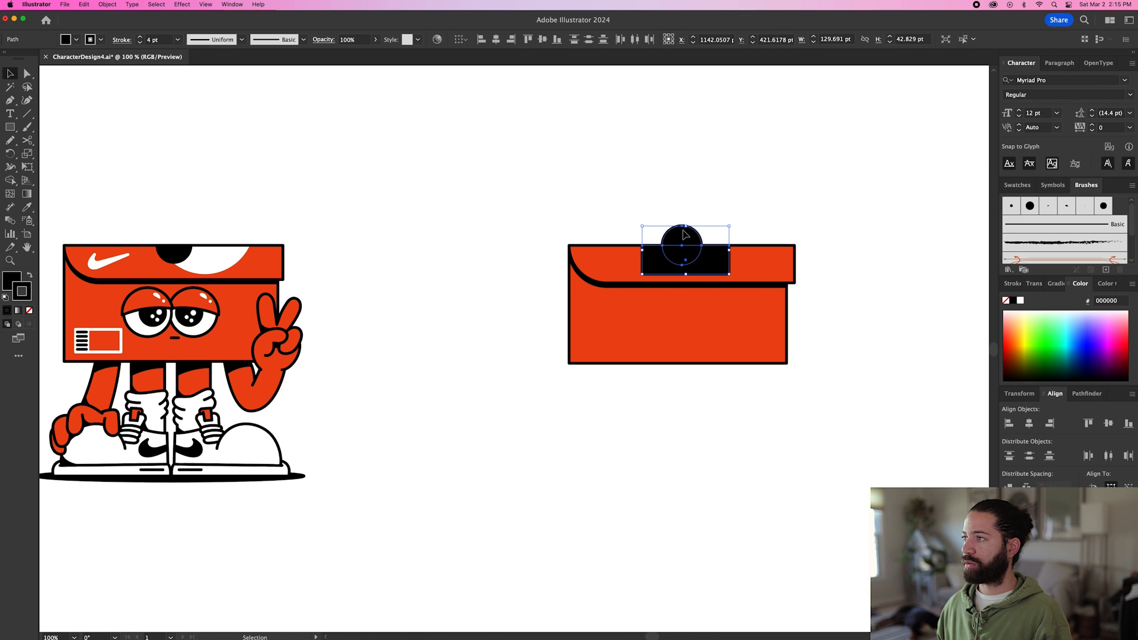
pyautogui.click(1087, 394)
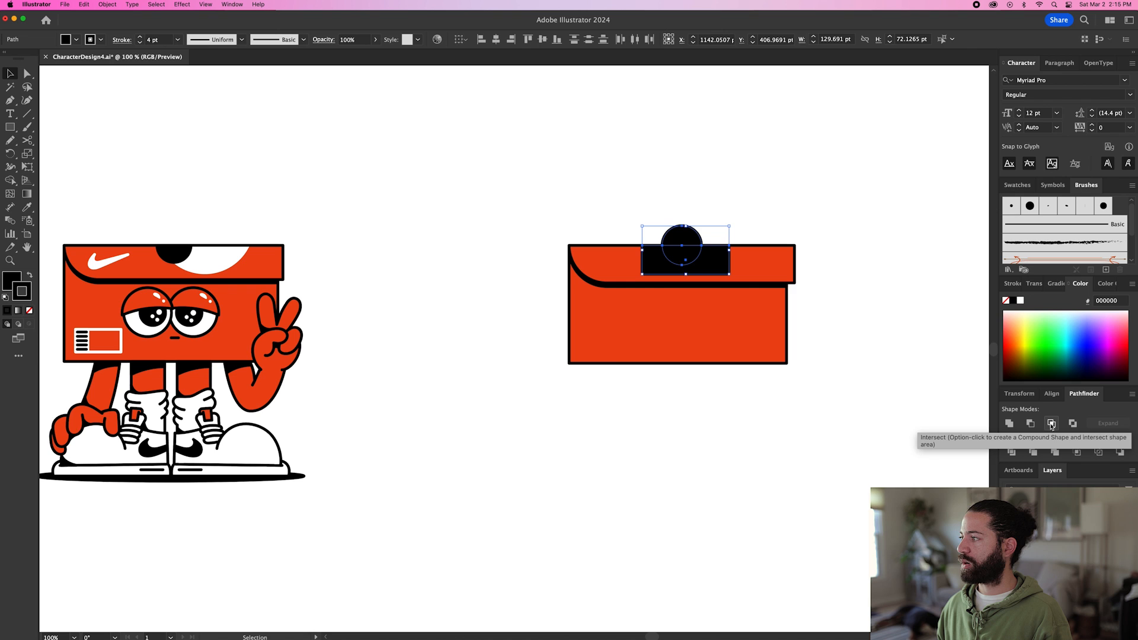
pyautogui.click(1051, 424)
pyautogui.click(717, 387)
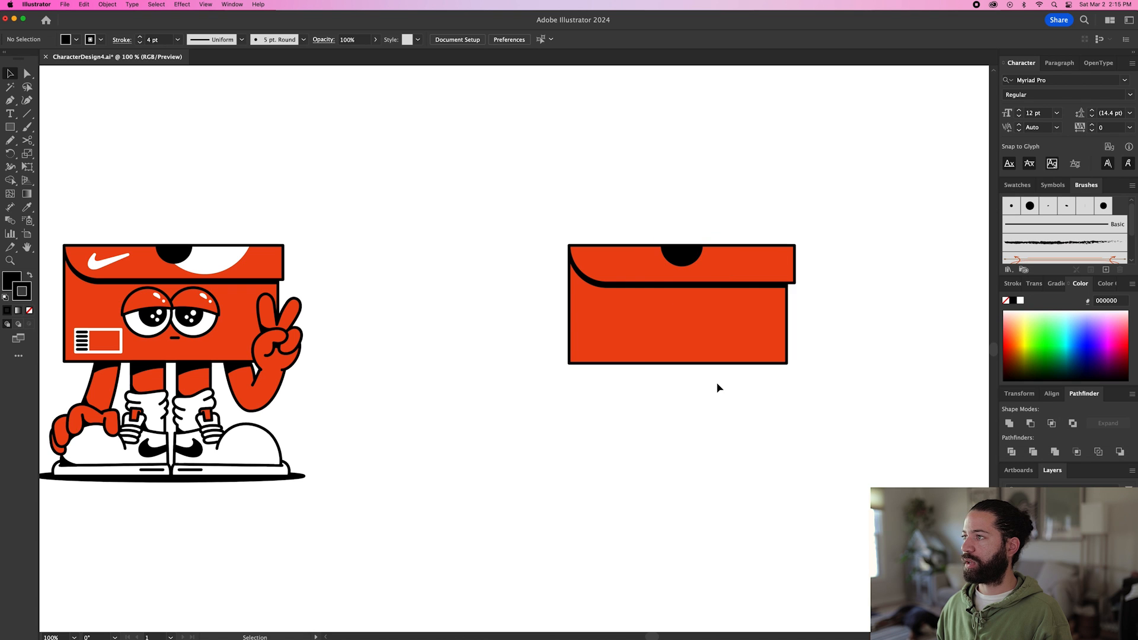
# Draw a larger circle about 152 pt in diameter over the lid's top edge, overlapping the right side of the black half-circle.
pyautogui.hscroll(-2, 254, 263)
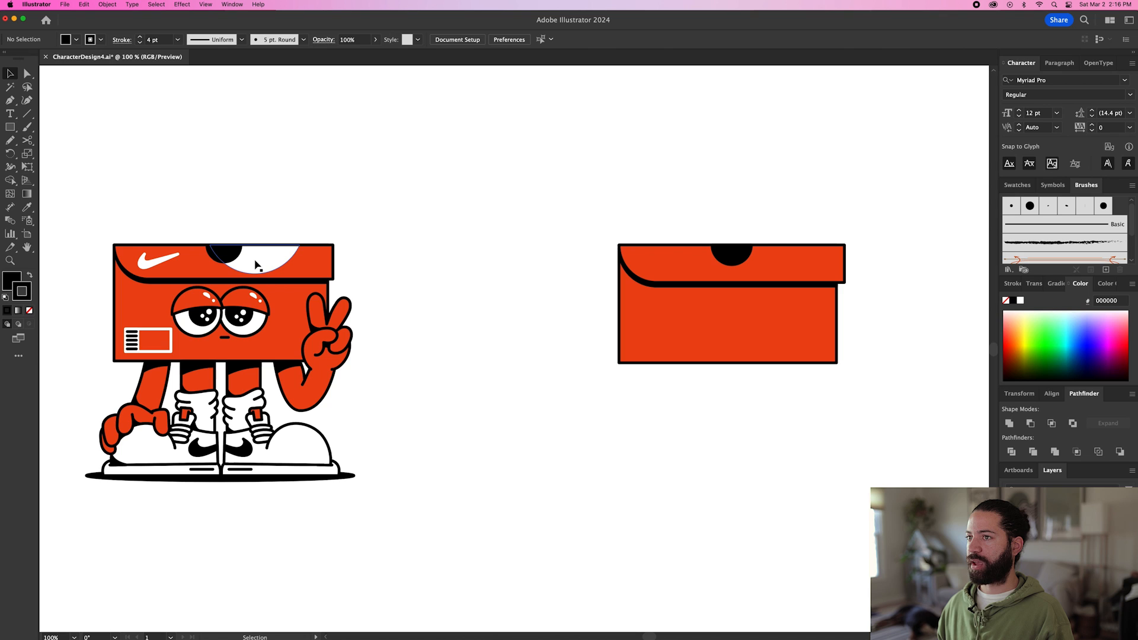
pyautogui.press('l')
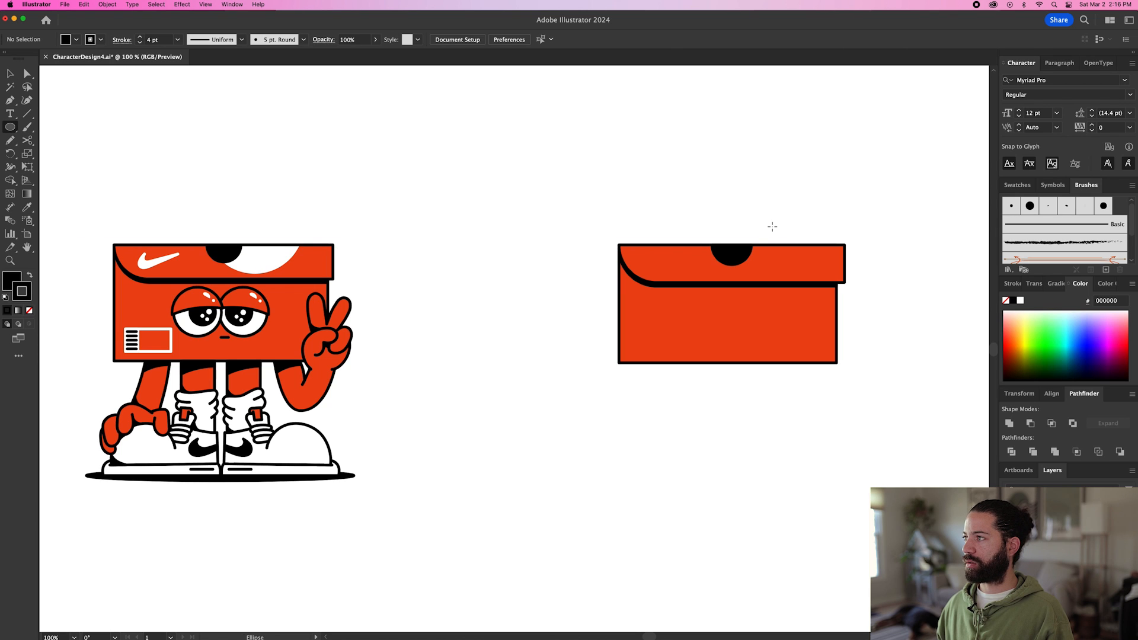
pyautogui.moveTo(772, 225); pyautogui.dragTo(823, 251)
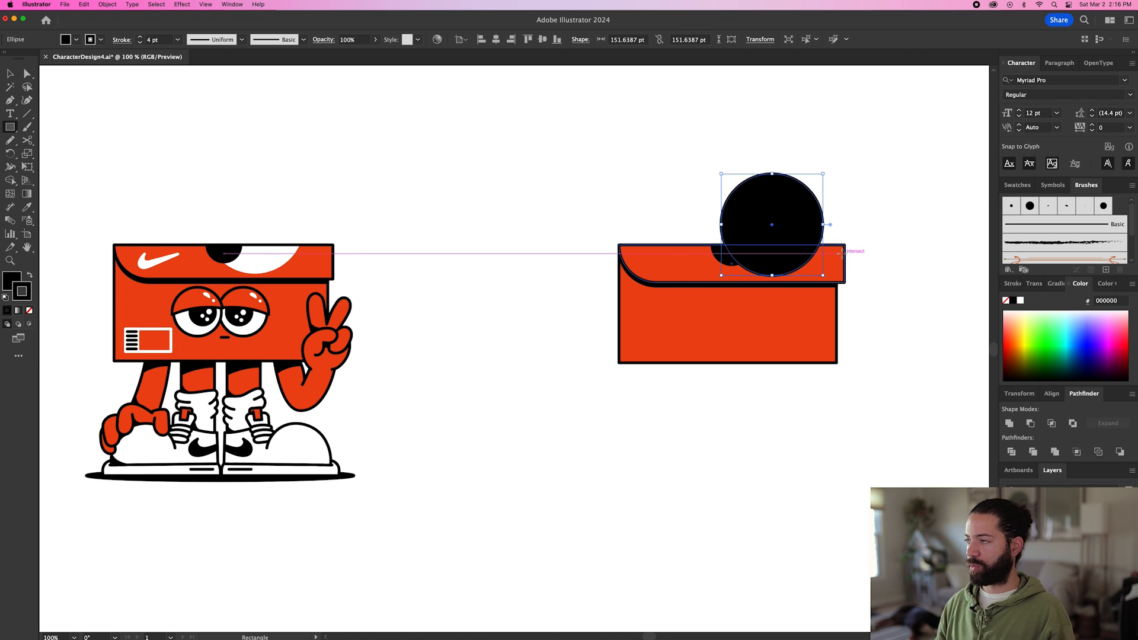
# Draw a rectangle about 241 by 56 pt from the lid's top edge and intersect it with the larger circle.
pyautogui.moveTo(692, 245); pyautogui.dragTo(855, 283)
pyautogui.press('v')
pyautogui.keyDown('shift'); pyautogui.click(802, 223); pyautogui.keyUp('shift')
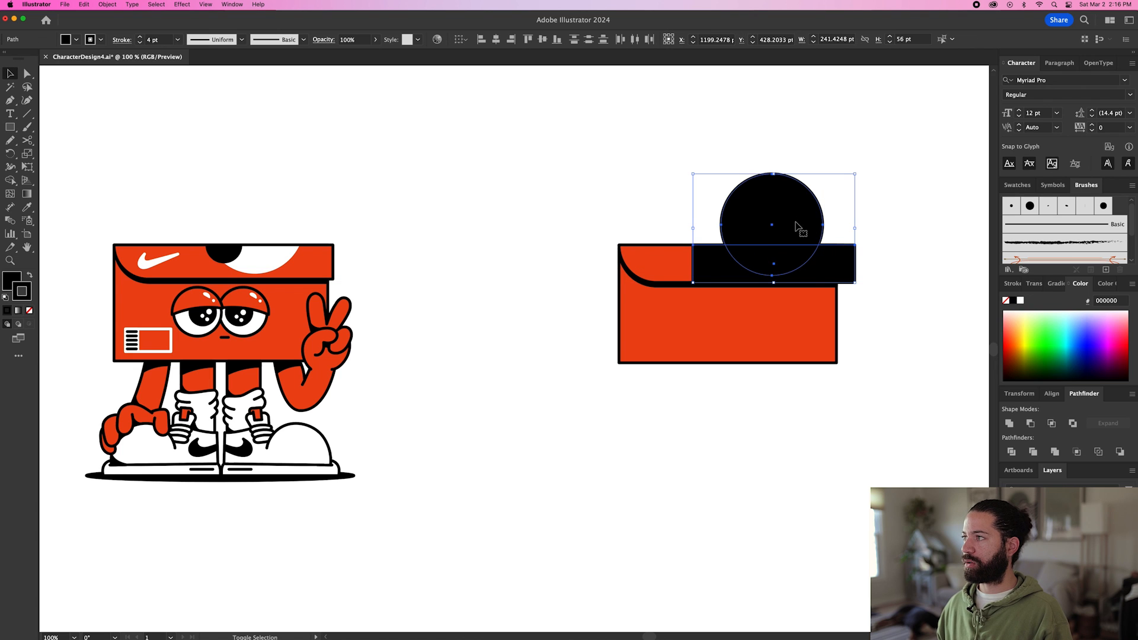
pyautogui.click(1052, 424)
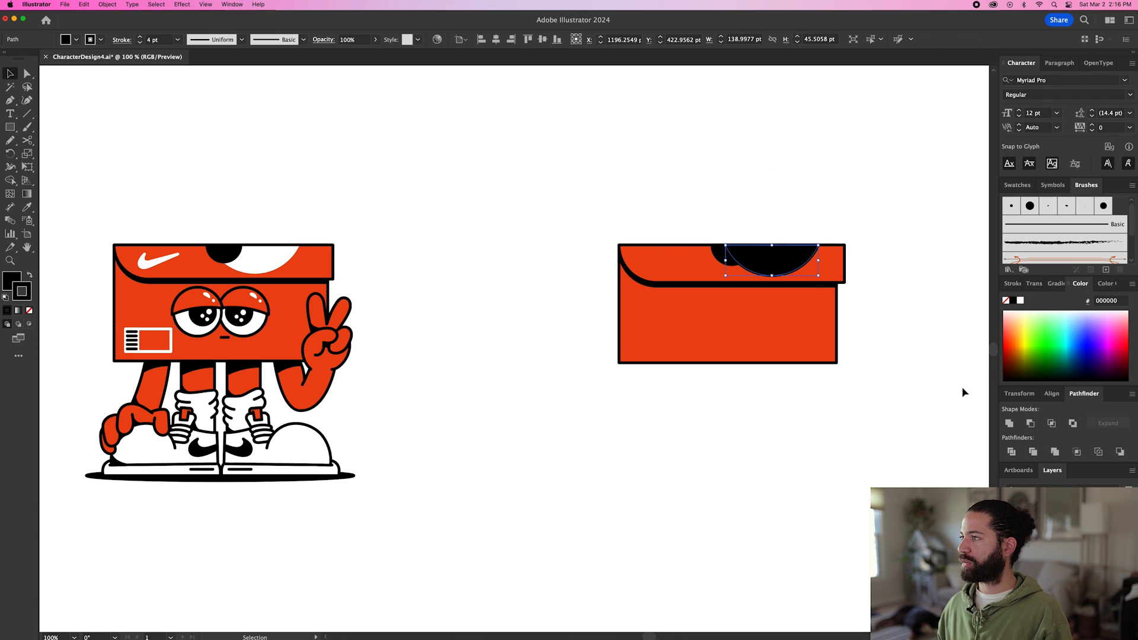
# Give the larger cut circle a white fill and no stroke with the Eyedropper, and select the shape.
pyautogui.press('i')
pyautogui.hscroll(2, 700, 387)
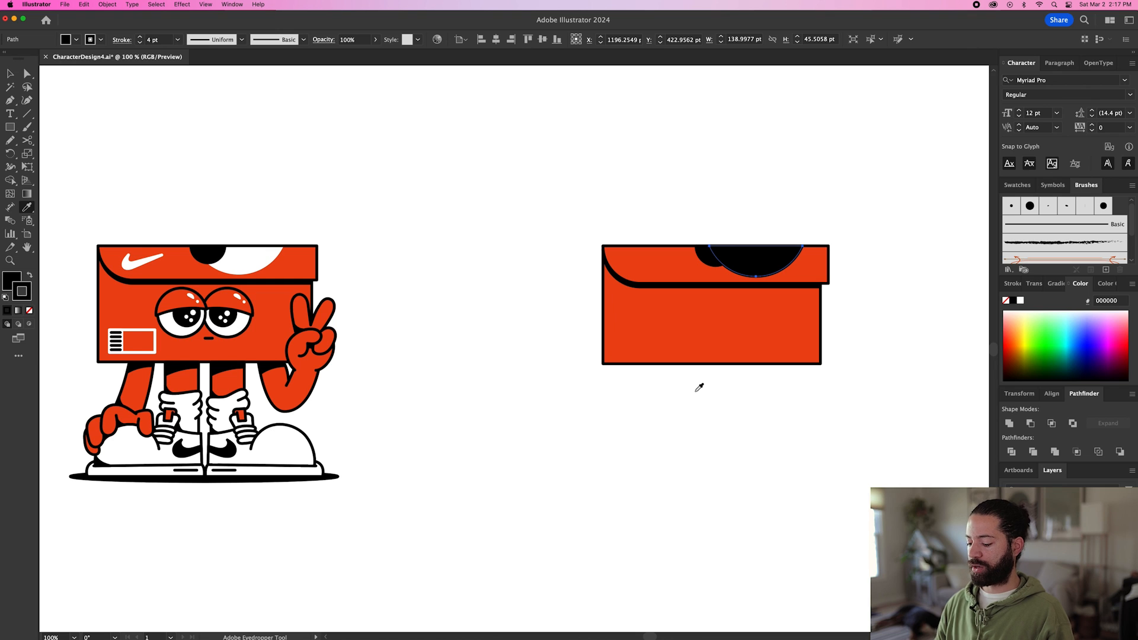
pyautogui.click(896, 290)
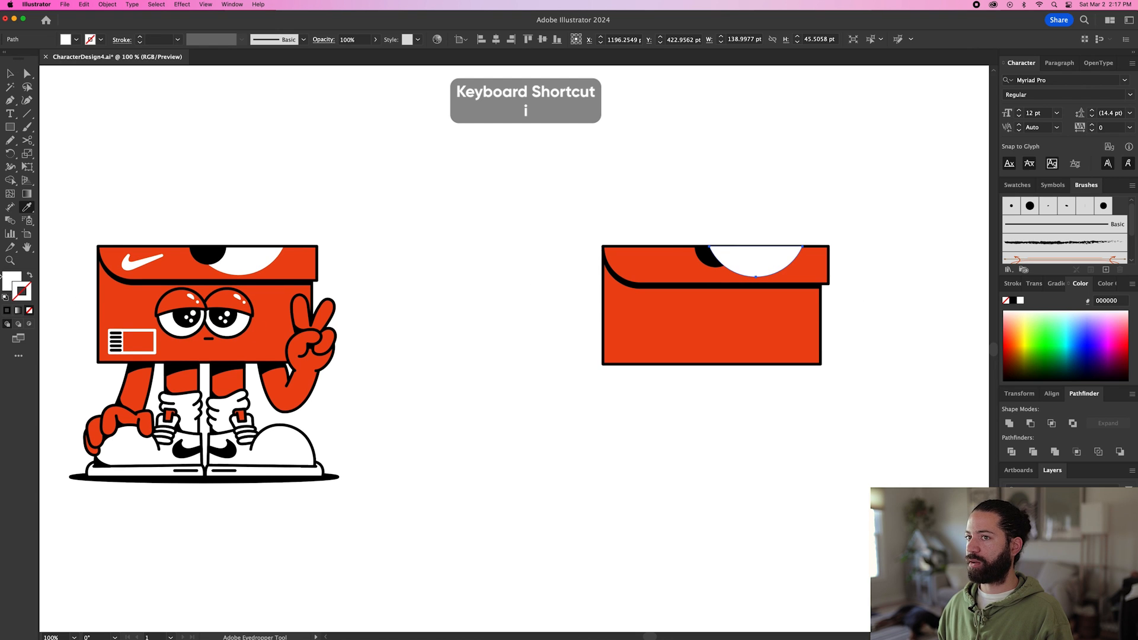
pyautogui.press('v')
pyautogui.press('super+shift+a')
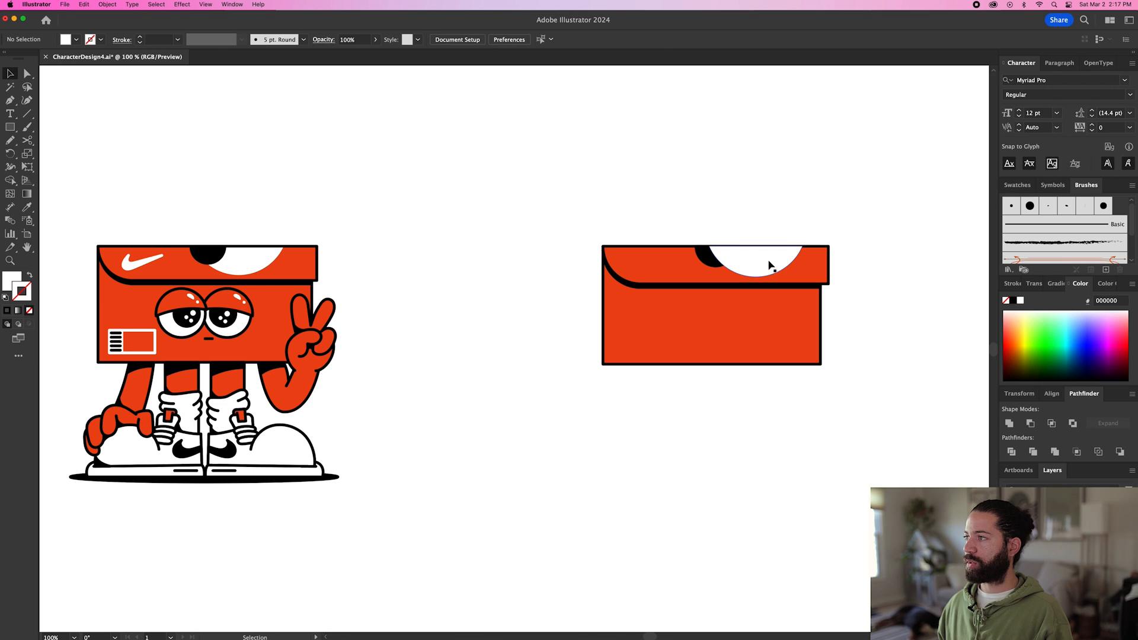
pyautogui.click(761, 263)
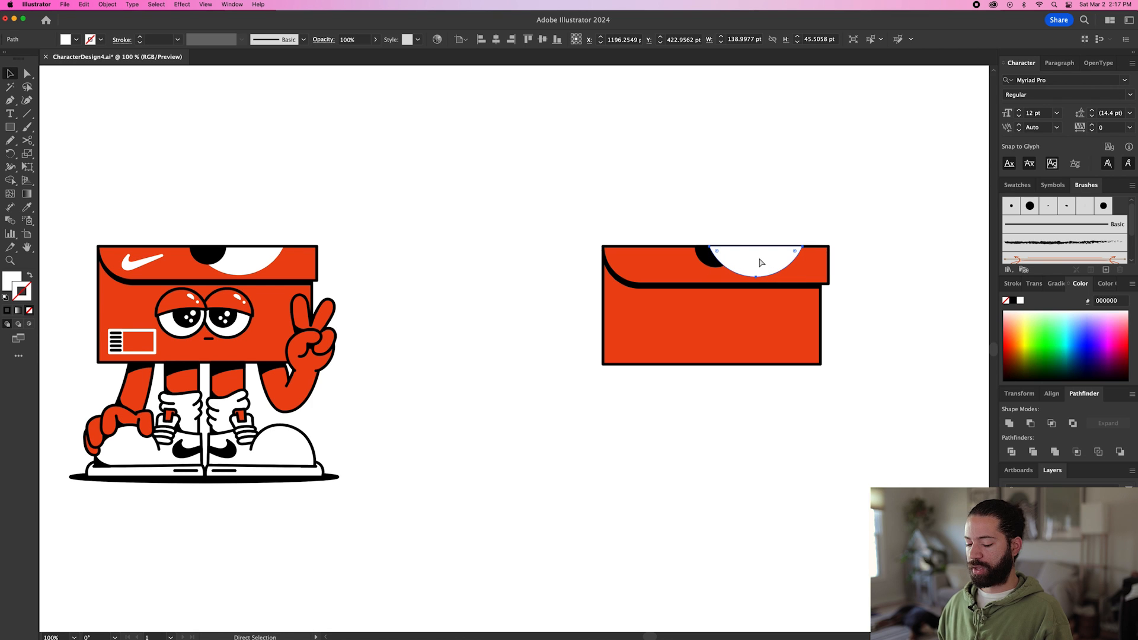
# Move the white half-circle inside the lid's isolated group by cutting it out and pasting it in place.
pyautogui.press('super+c')
pyautogui.press('Delete')
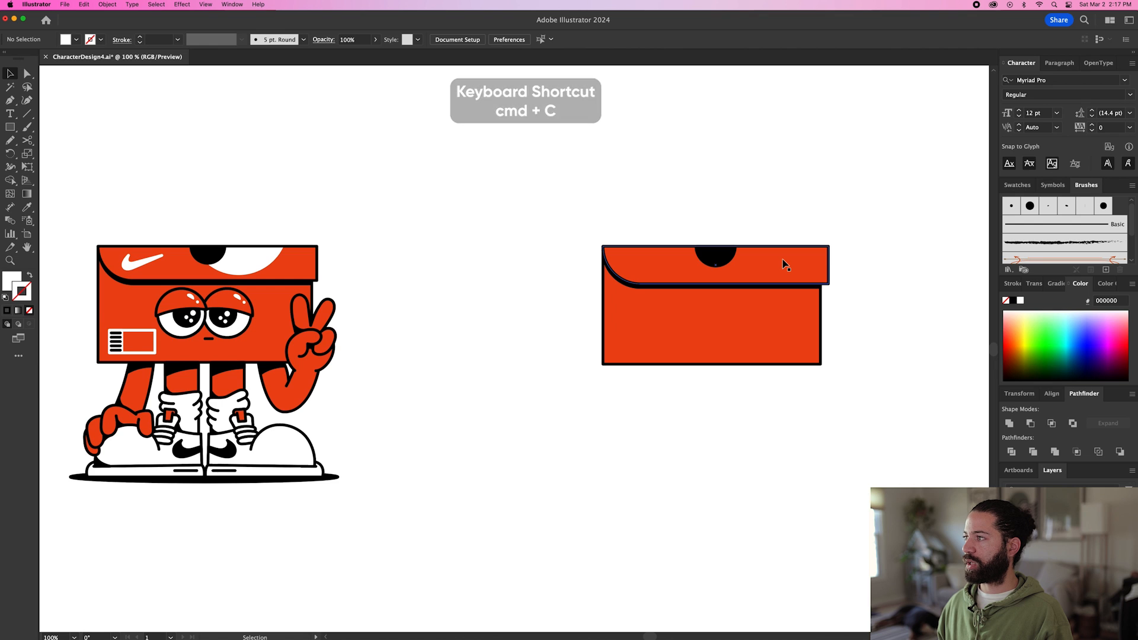
pyautogui.doubleClick(784, 264)
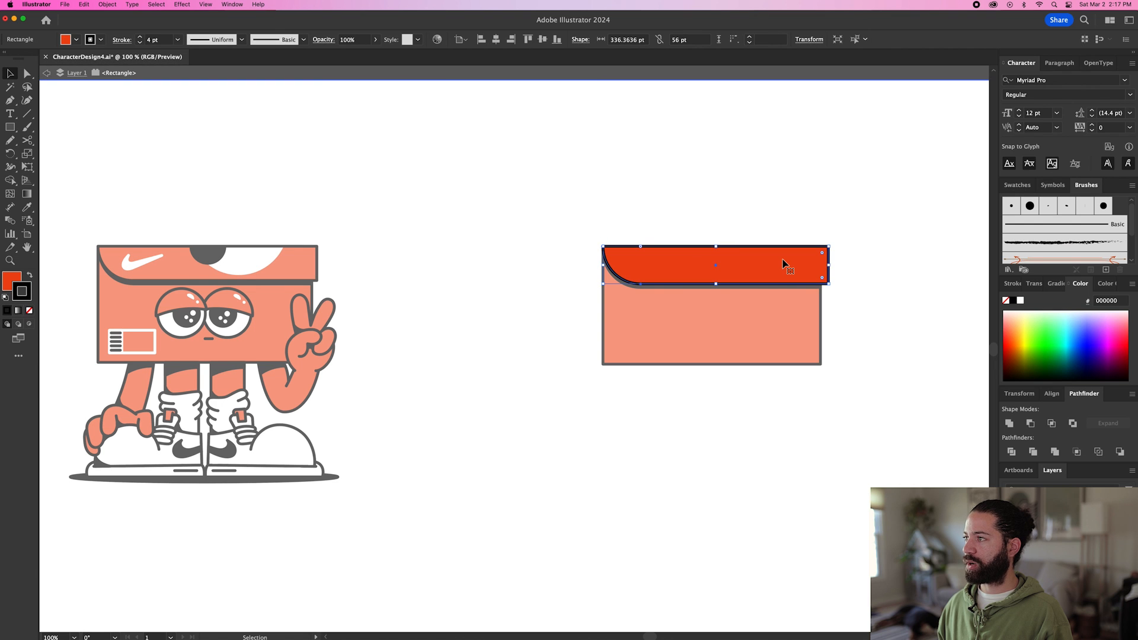
pyautogui.press('super+shift+v')
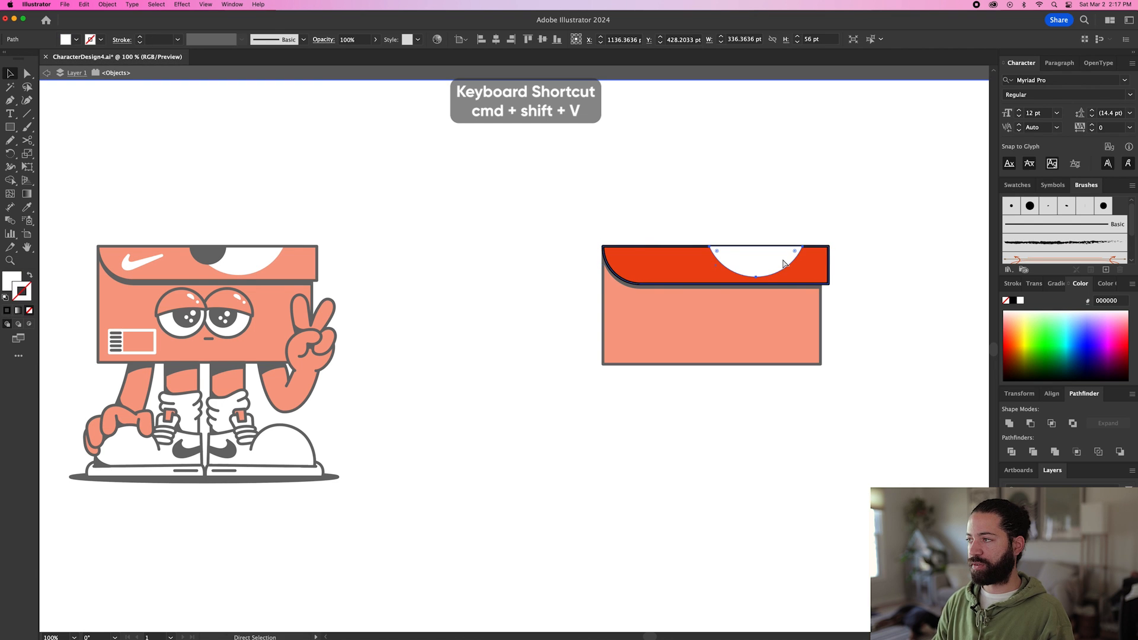
# Duplicate the red lid shape in place above the white half-circle and remove the copy's fill, keeping its 4 pt outline.
pyautogui.click(659, 261)
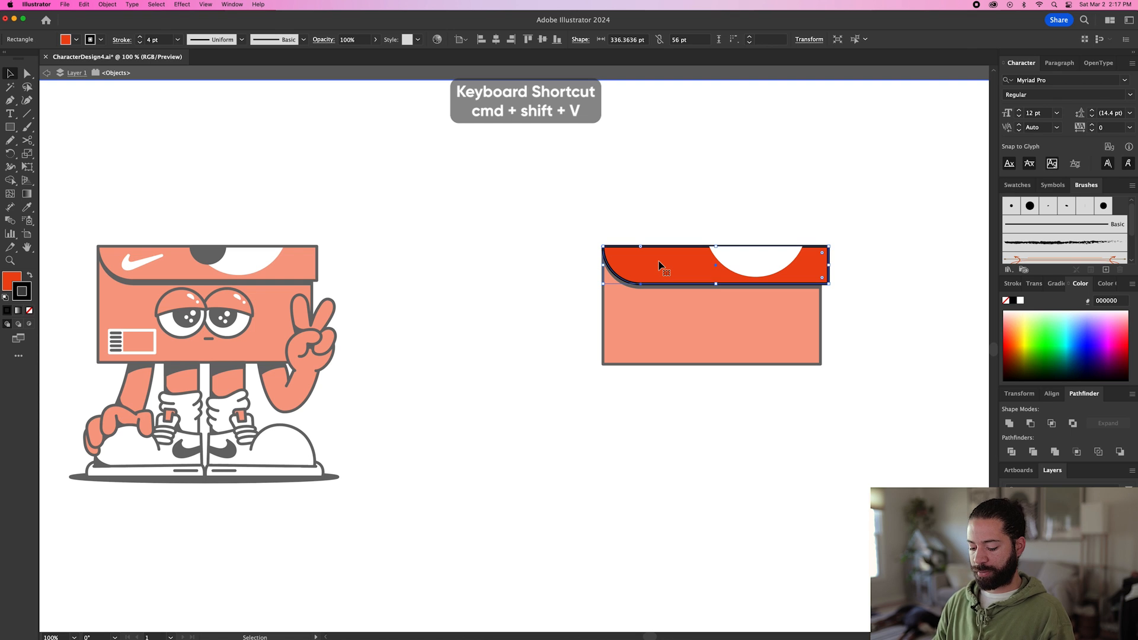
pyautogui.press('super+c')
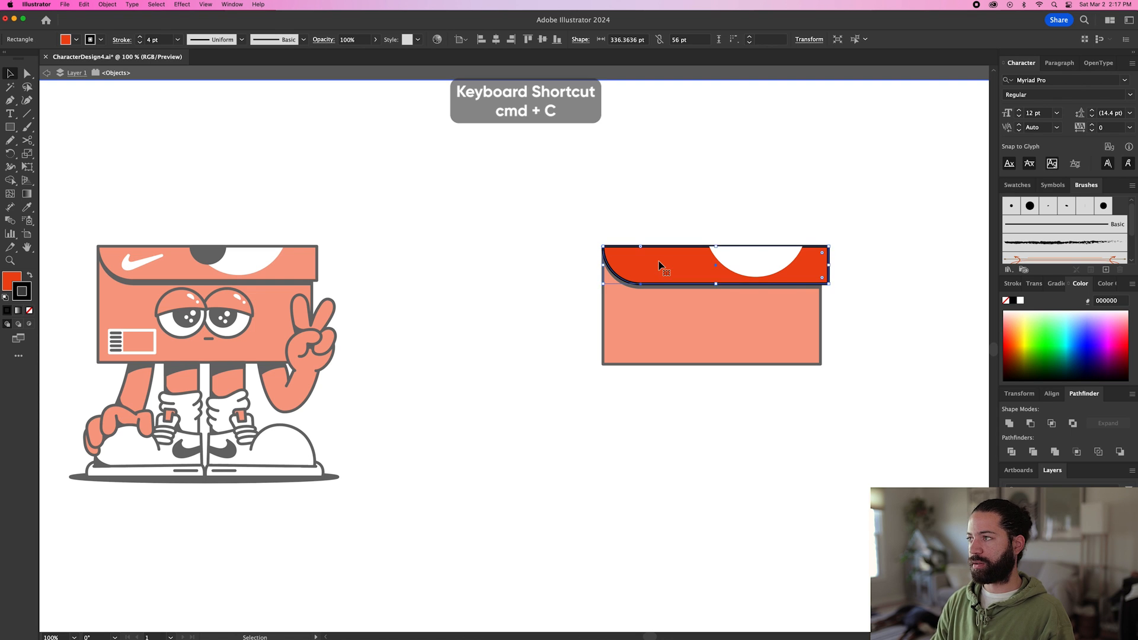
pyautogui.press('super+shift+v')
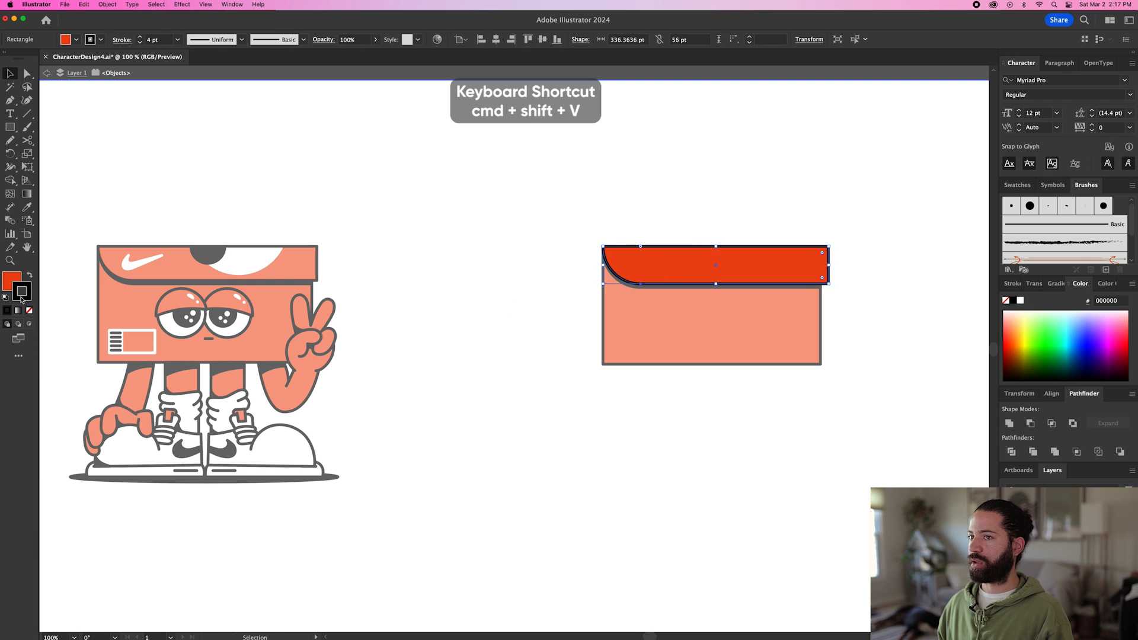
pyautogui.click(29, 310)
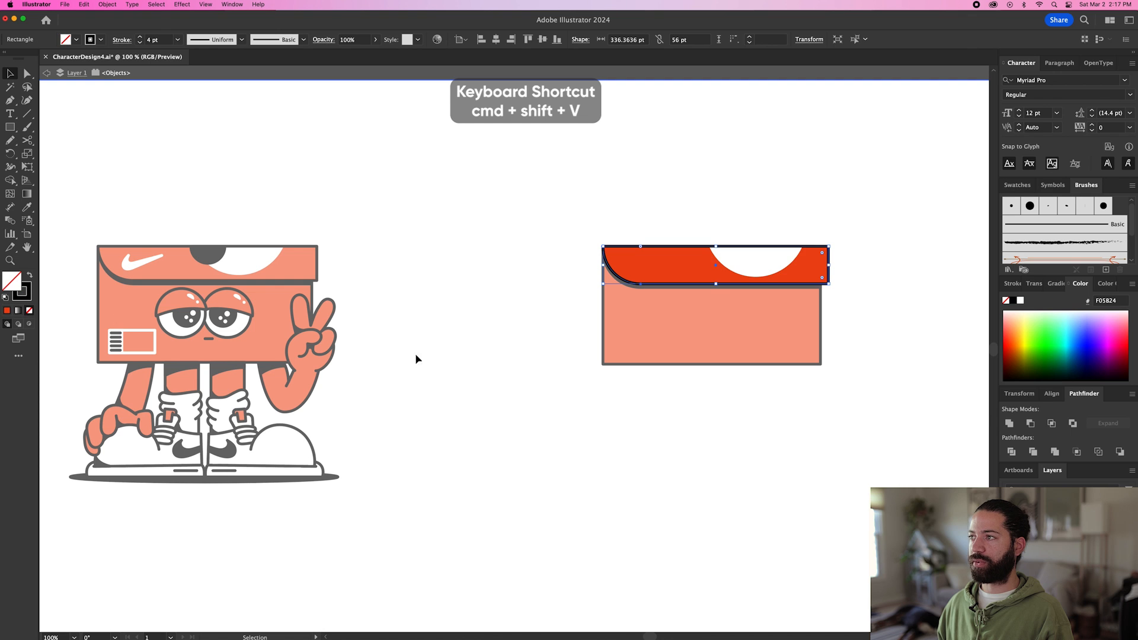
# Pull the unfilled lid outline and the white half-circle out of place, and undo both moves.
pyautogui.moveTo(657, 248); pyautogui.dragTo(625, 195)
pyautogui.press('super+z')
pyautogui.moveTo(758, 257); pyautogui.dragTo(705, 257)
pyautogui.press('super+z')
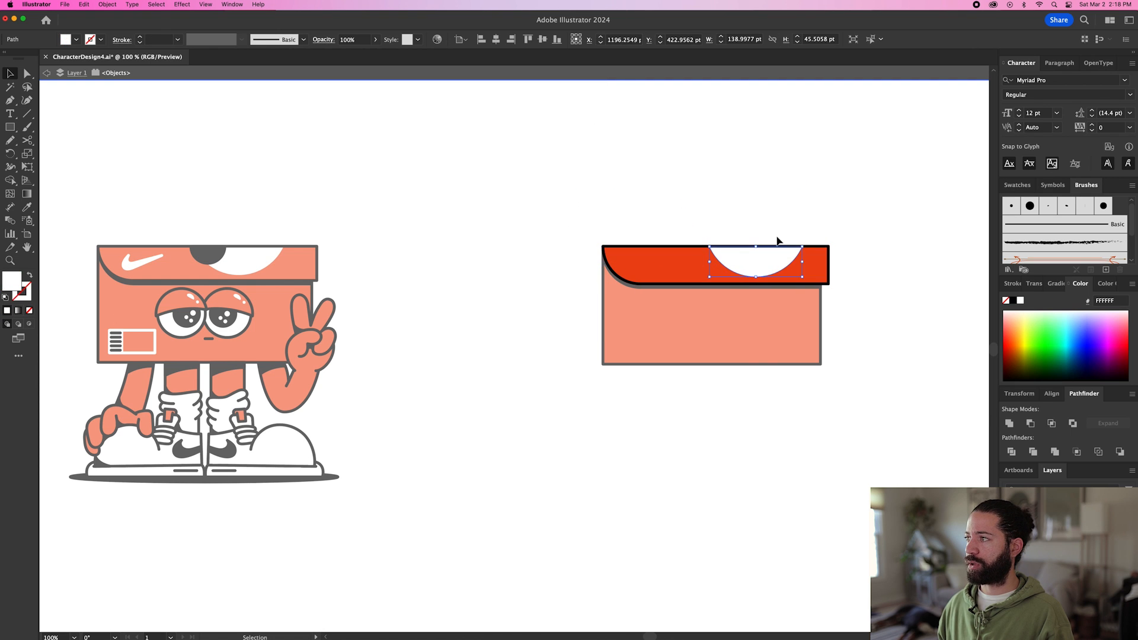
# Group the red lid, the white half-circle and the lid outline, and leave isolation mode.
pyautogui.keyDown('shift'); pyautogui.click(788, 264); pyautogui.keyUp('shift')
pyautogui.press('super+g')
pyautogui.moveTo(709, 268); pyautogui.dragTo(688, 208)
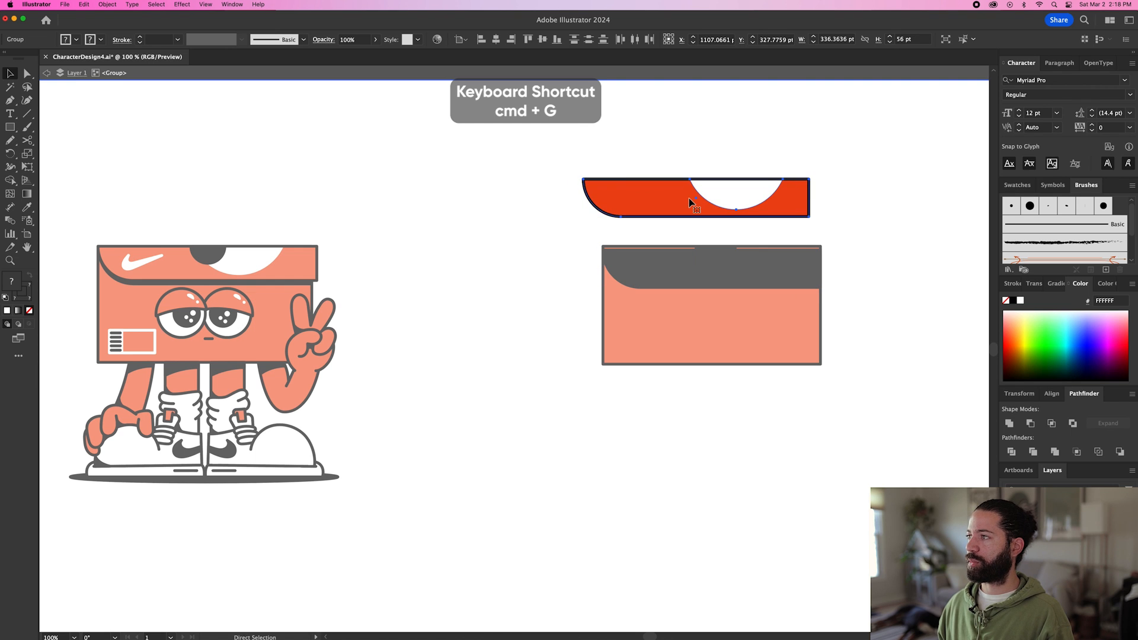
pyautogui.press('super+z')
pyautogui.doubleClick(716, 220)
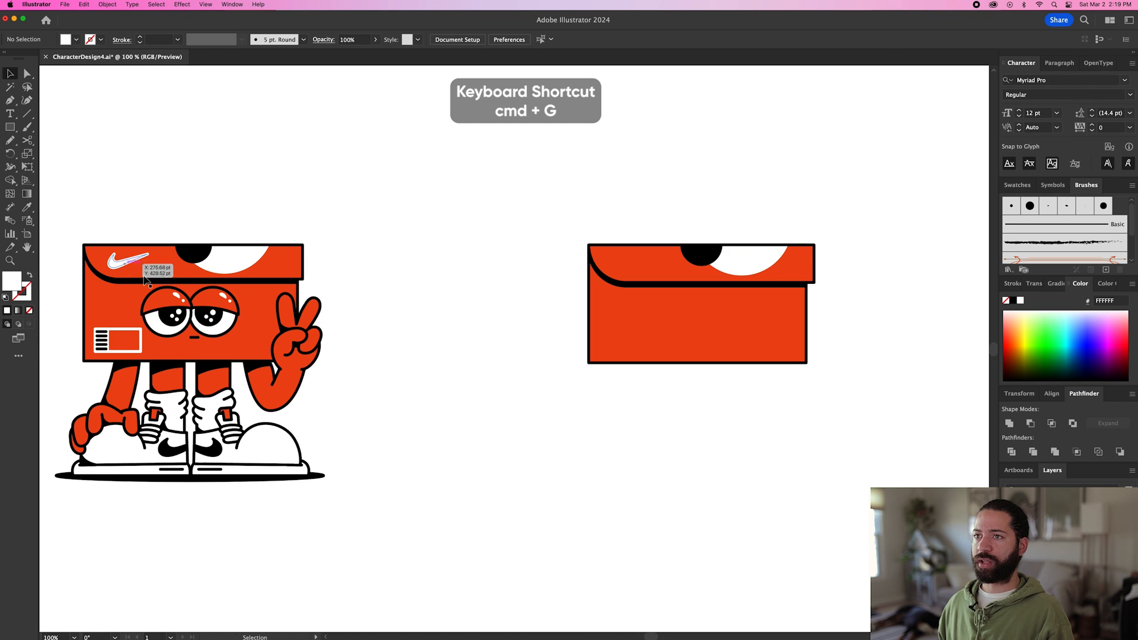
# Switch to Safari, search Google for "nike logo" and open the image results.
pyautogui.moveTo(646, 625)
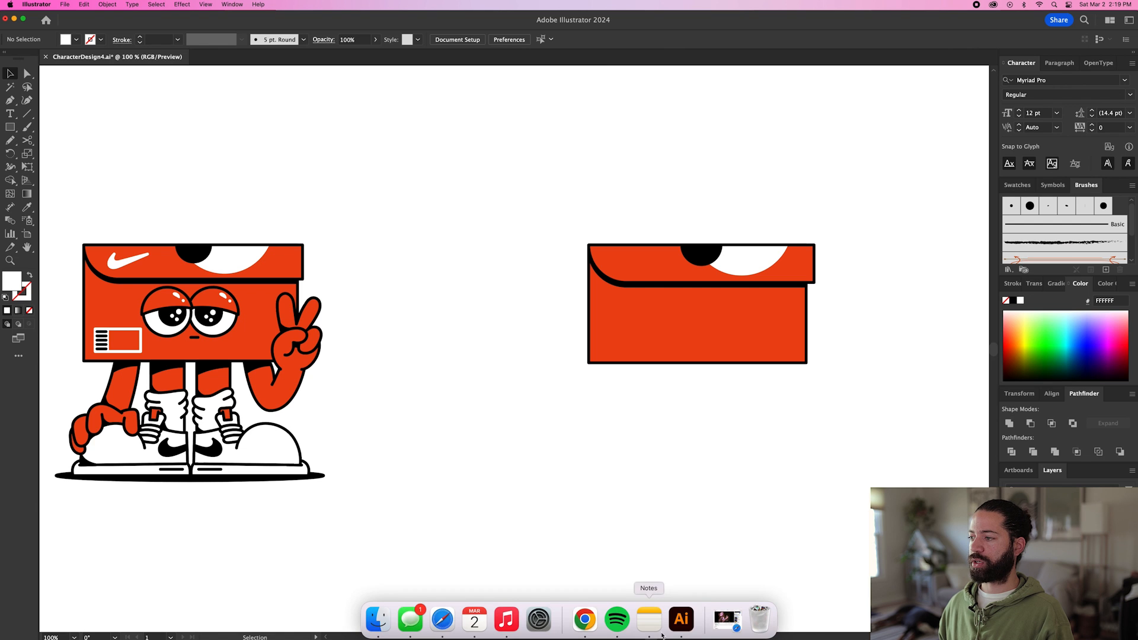
pyautogui.click(727, 622)
pyautogui.write('nike ')
pyautogui.write('logo')
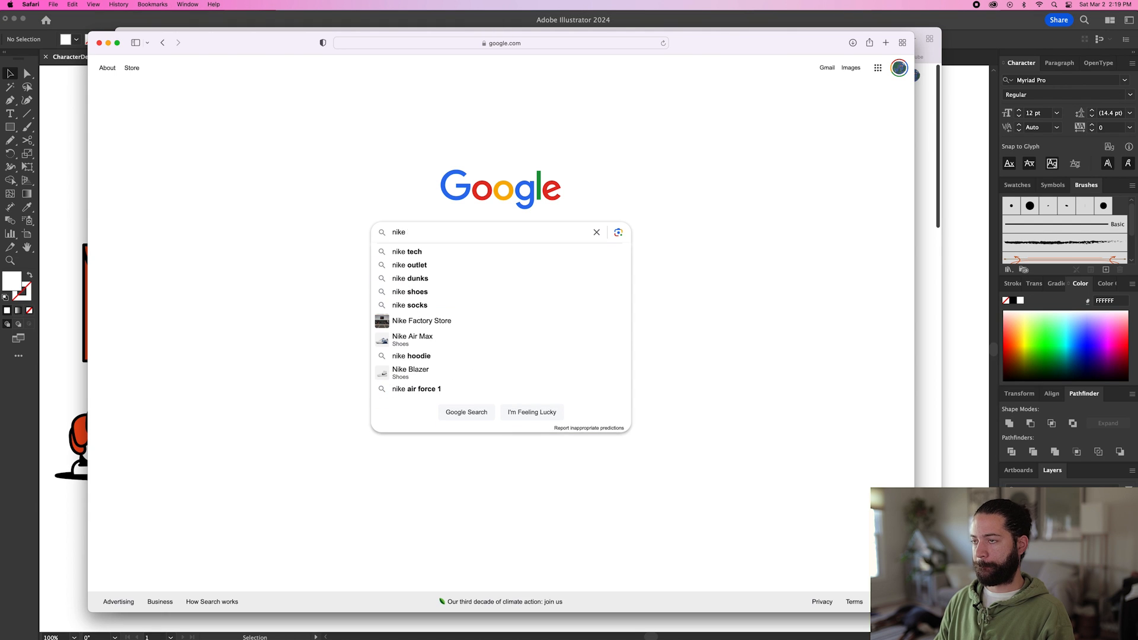
pyautogui.press('Return')
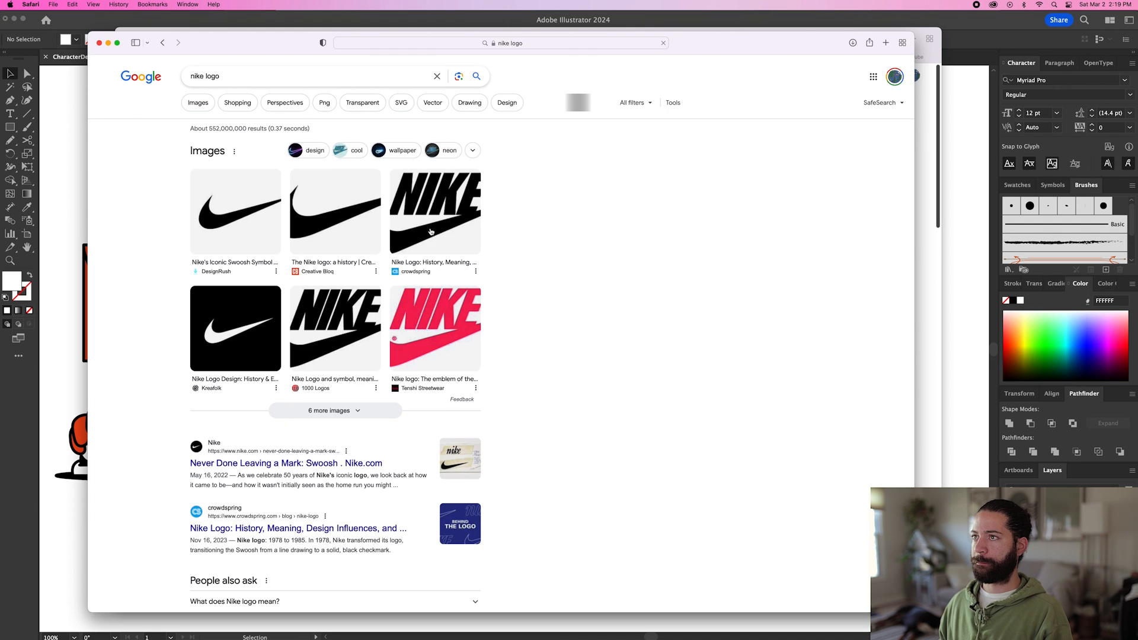
pyautogui.click(428, 237)
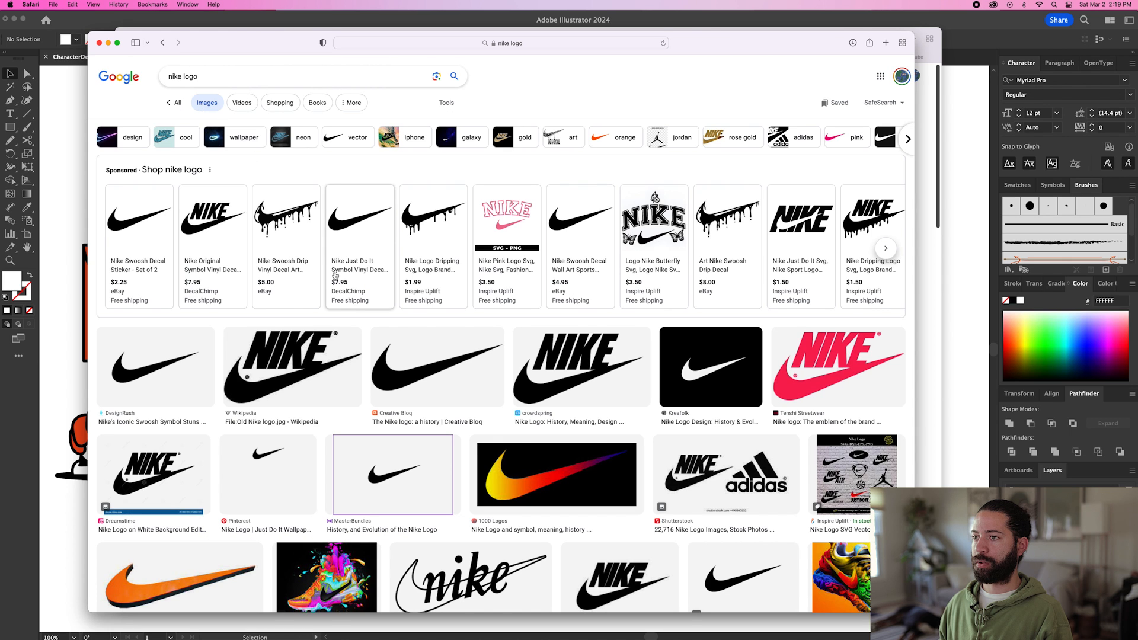
# Copy the black swoosh image from the Creative Bloq result and paste it into the Illustrator document.
pyautogui.click(419, 372)
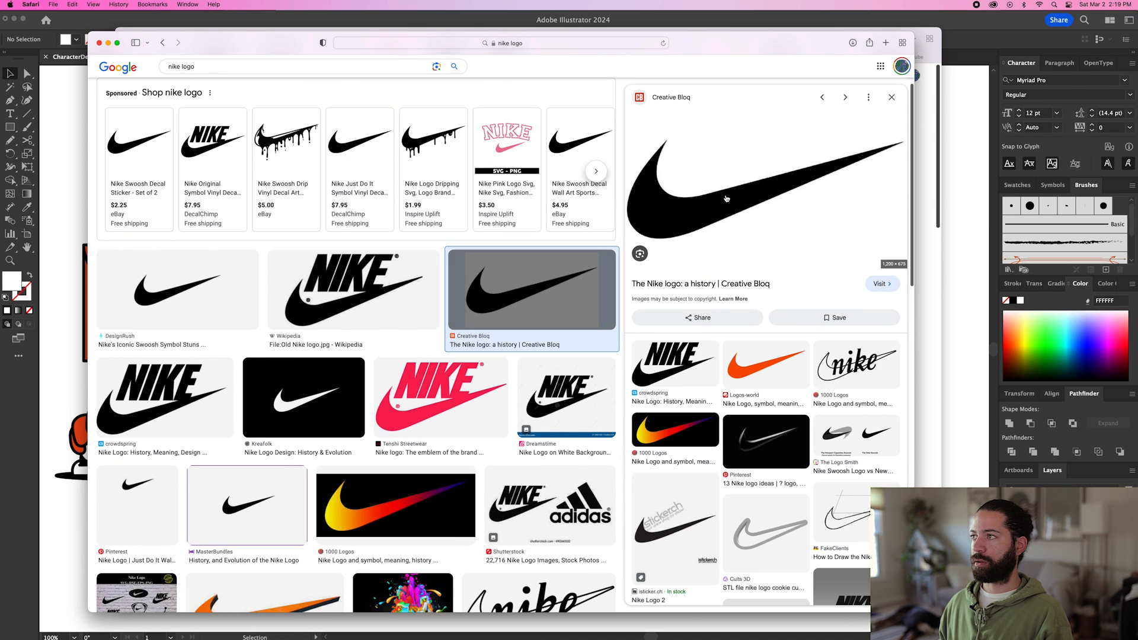
pyautogui.rightClick(726, 198)
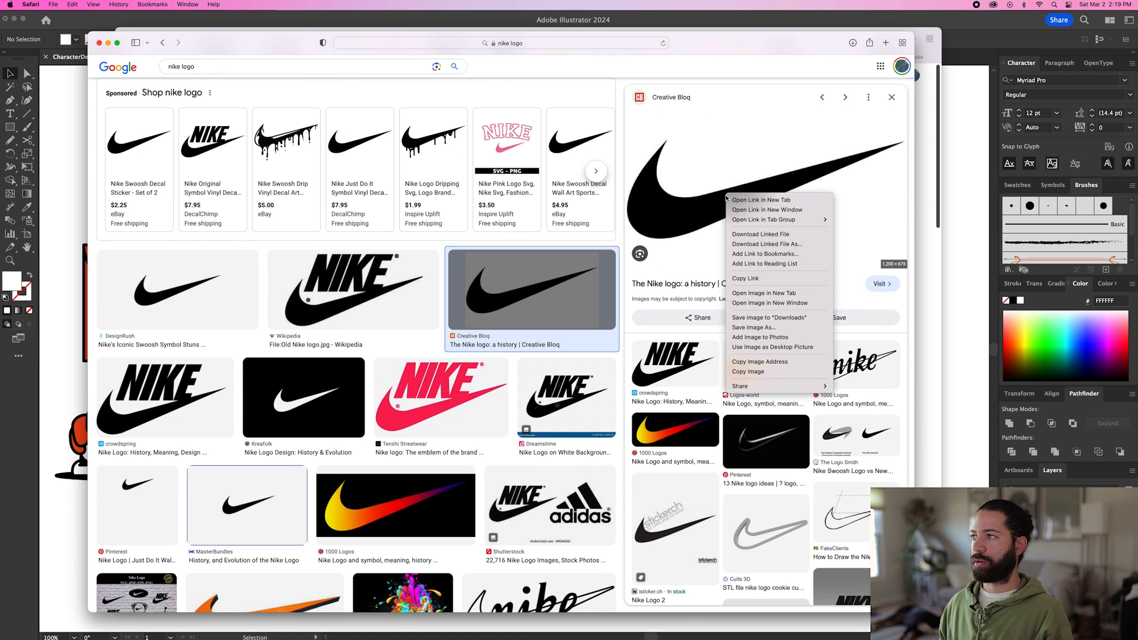
pyautogui.click(750, 372)
pyautogui.press('super+Tab')
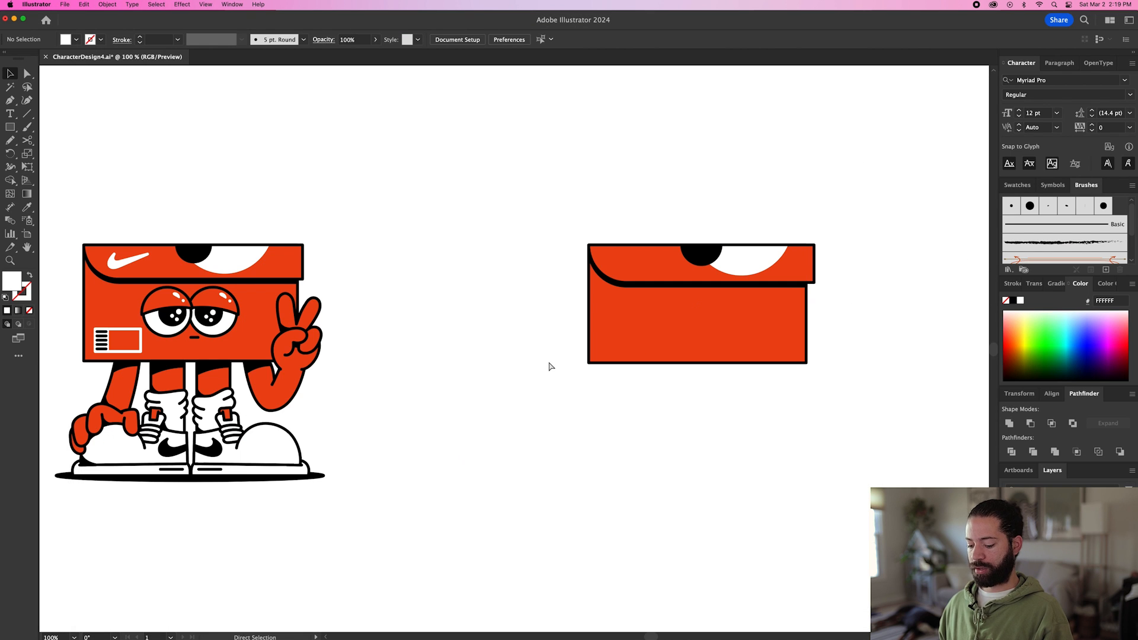
pyautogui.press('super+v')
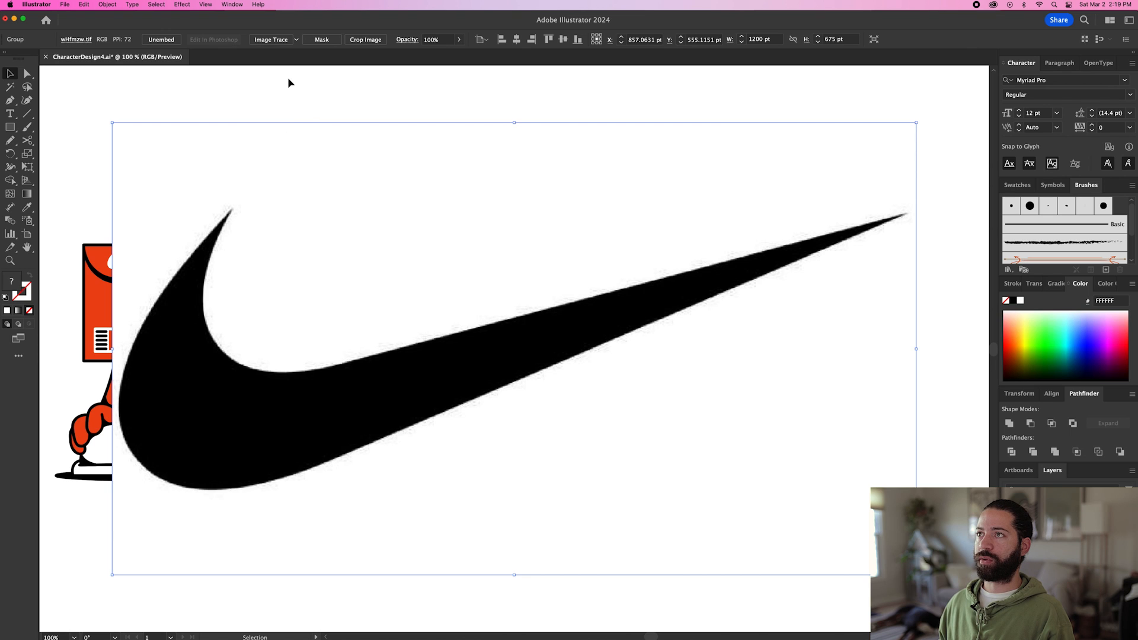
# Image-trace the pasted swoosh, expand it into paths and delete its white background.
pyautogui.click(270, 40)
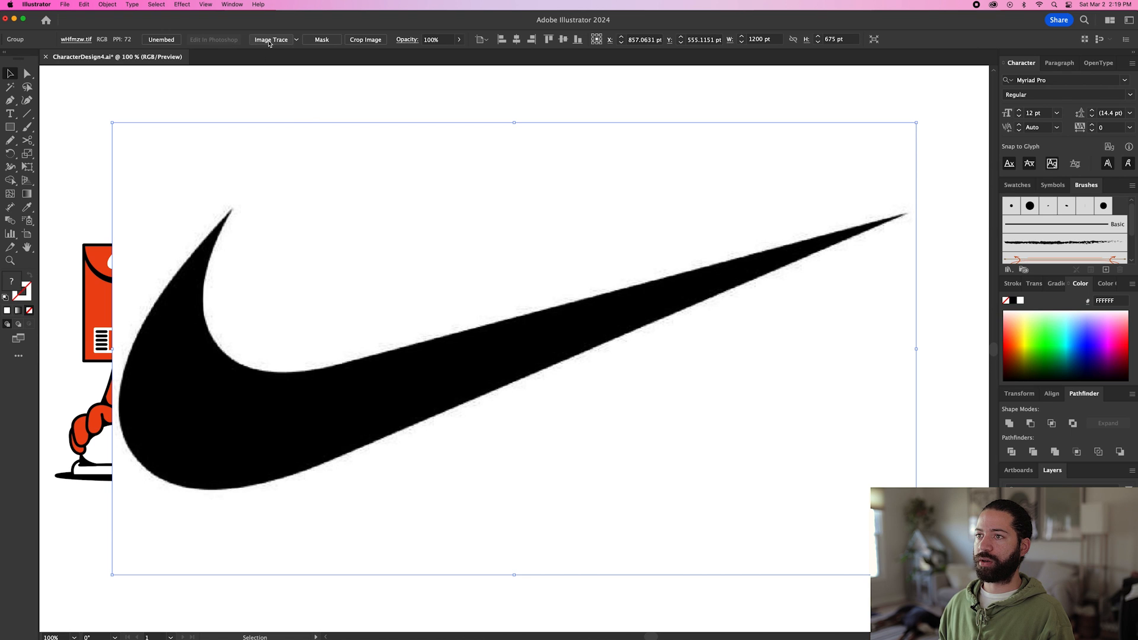
pyautogui.click(302, 40)
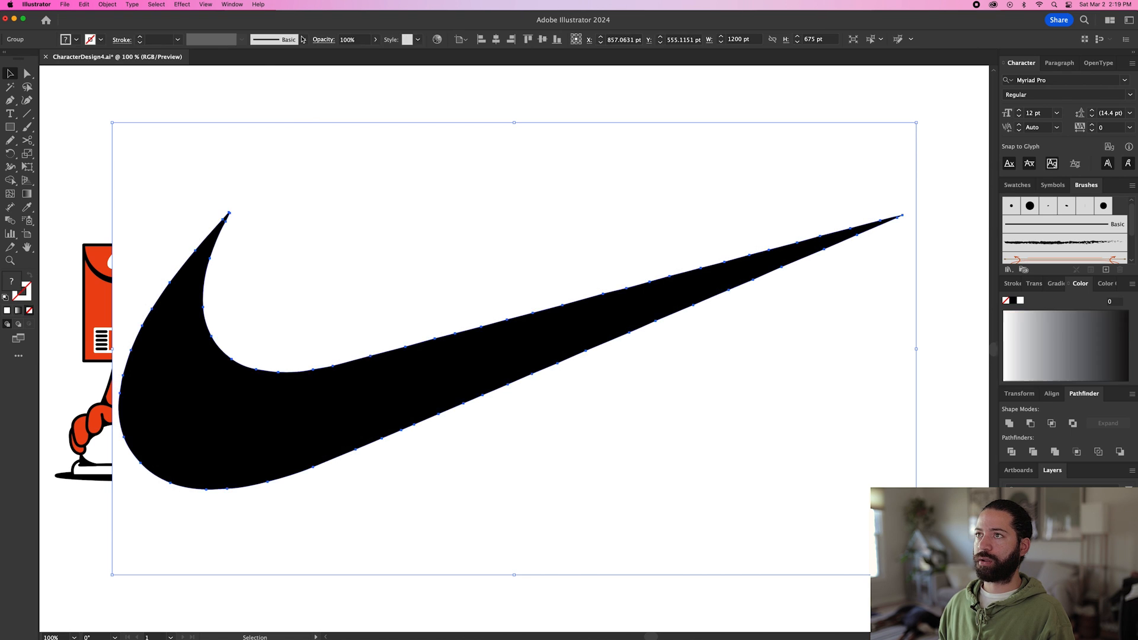
pyautogui.press('a')
pyautogui.click(235, 140)
pyautogui.press('Delete')
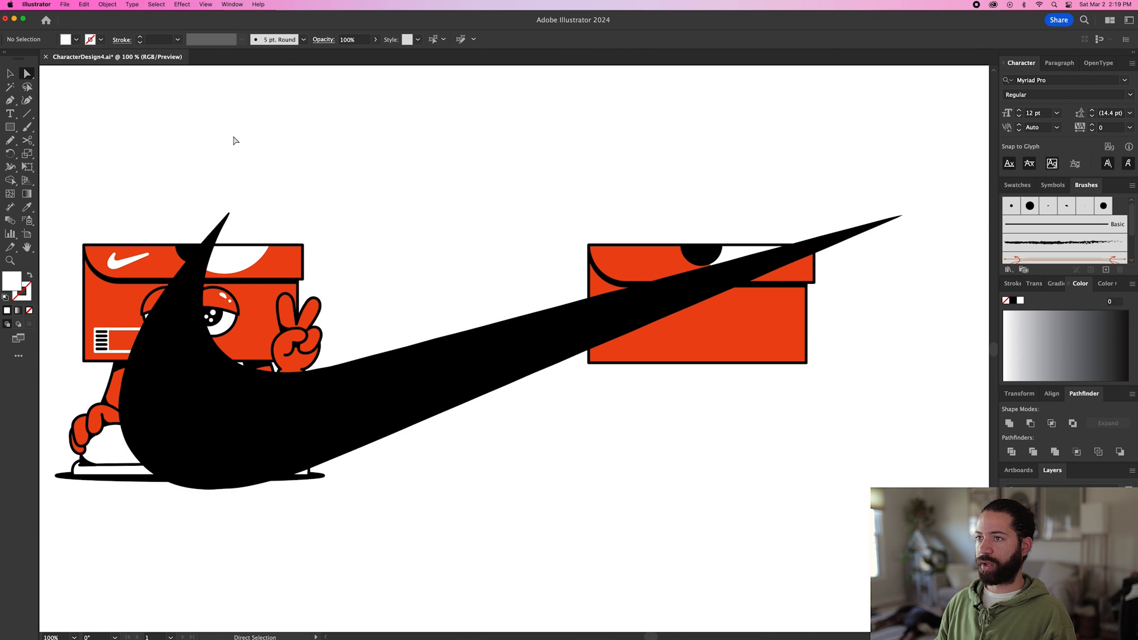
# Scale the black swoosh down to about 70 by 25 pt and place it on the lid, left of the black half-circle.
pyautogui.press('v')
pyautogui.click(218, 413)
pyautogui.moveTo(122, 213); pyautogui.dragTo(403, 338)
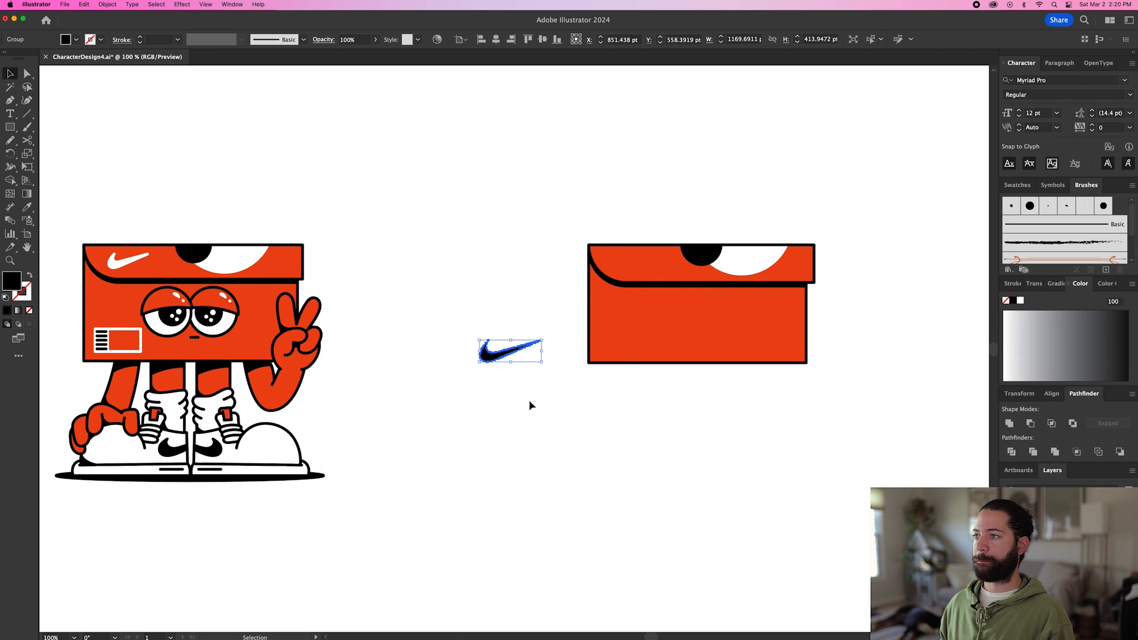
pyautogui.press('super+minus')
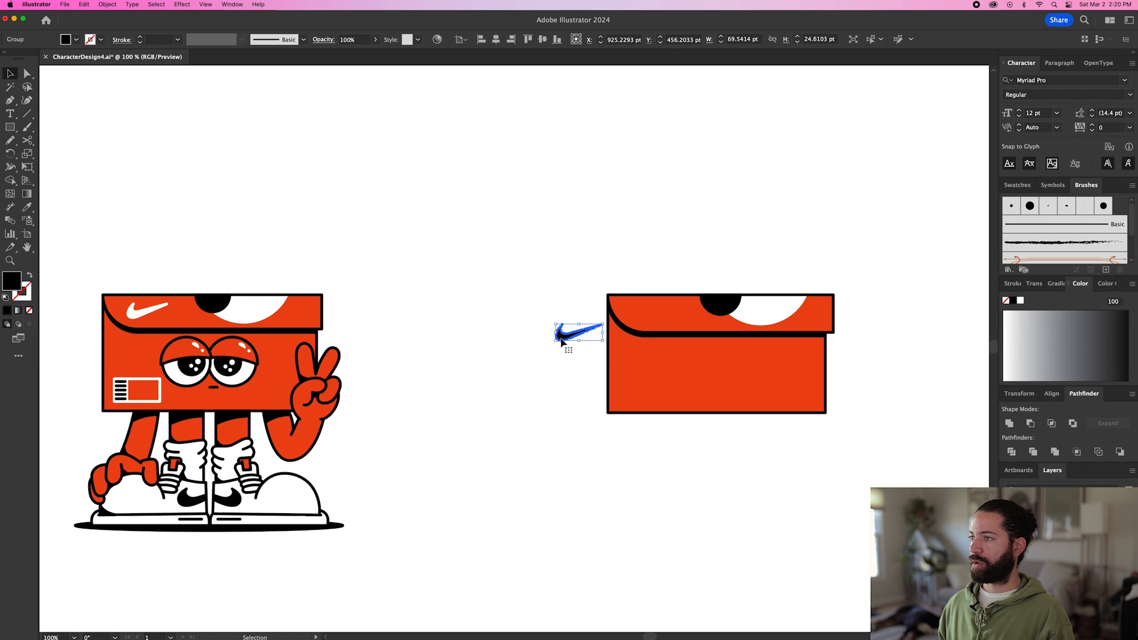
pyautogui.moveTo(561, 341); pyautogui.dragTo(609, 332)
pyautogui.click(568, 302)
pyautogui.scroll(1, 667, 318)
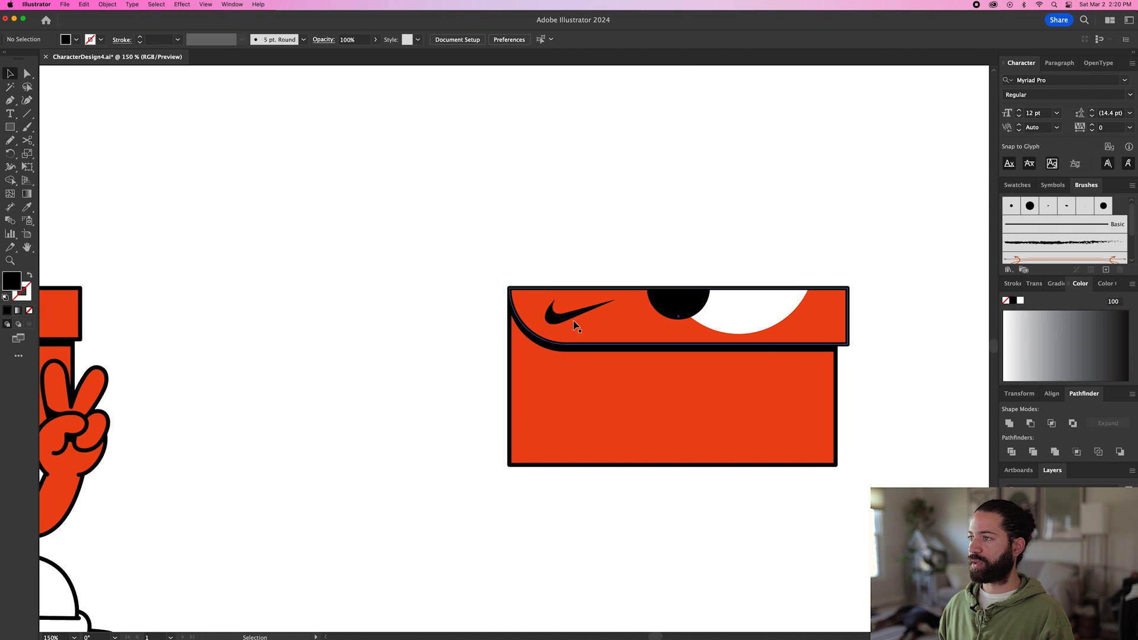
# Give the swoosh the white swatch's fill with the Eyedropper, and set its 4 pt stroke colour to FFFFFF.
pyautogui.click(555, 322)
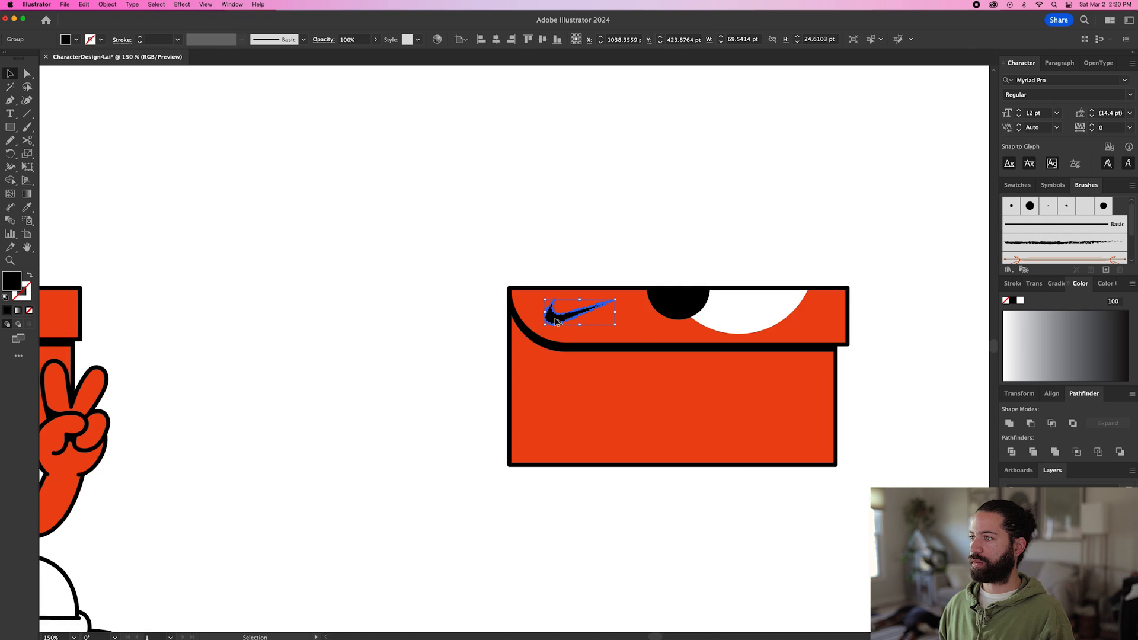
pyautogui.press('super+0')
pyautogui.press('i')
pyautogui.click(925, 154)
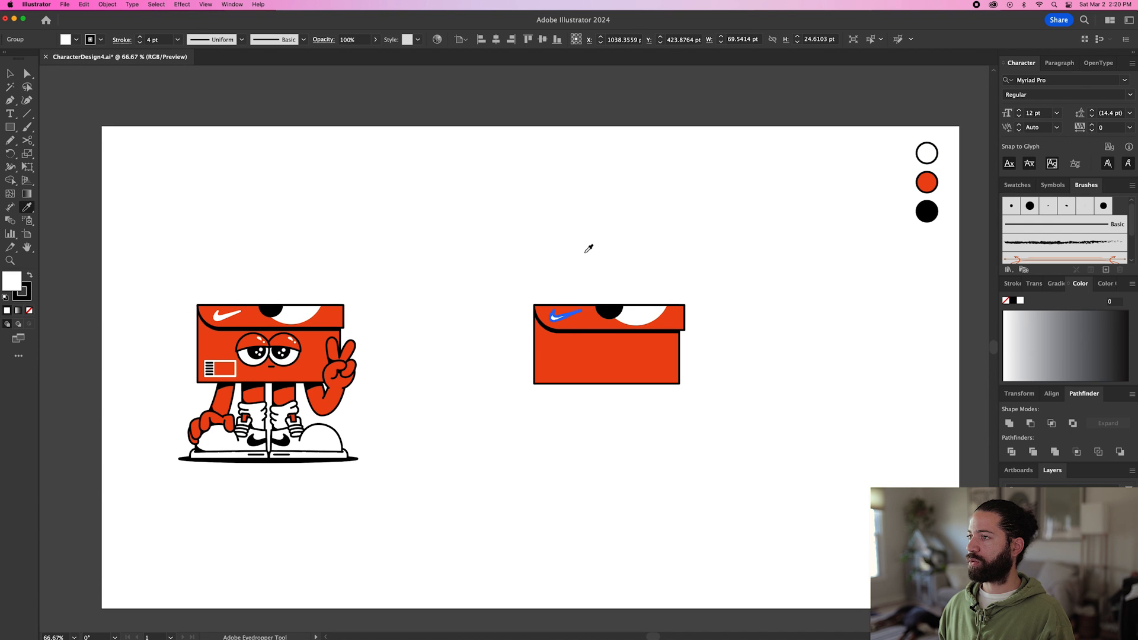
pyautogui.doubleClick(27, 301)
pyautogui.write('ffffff')
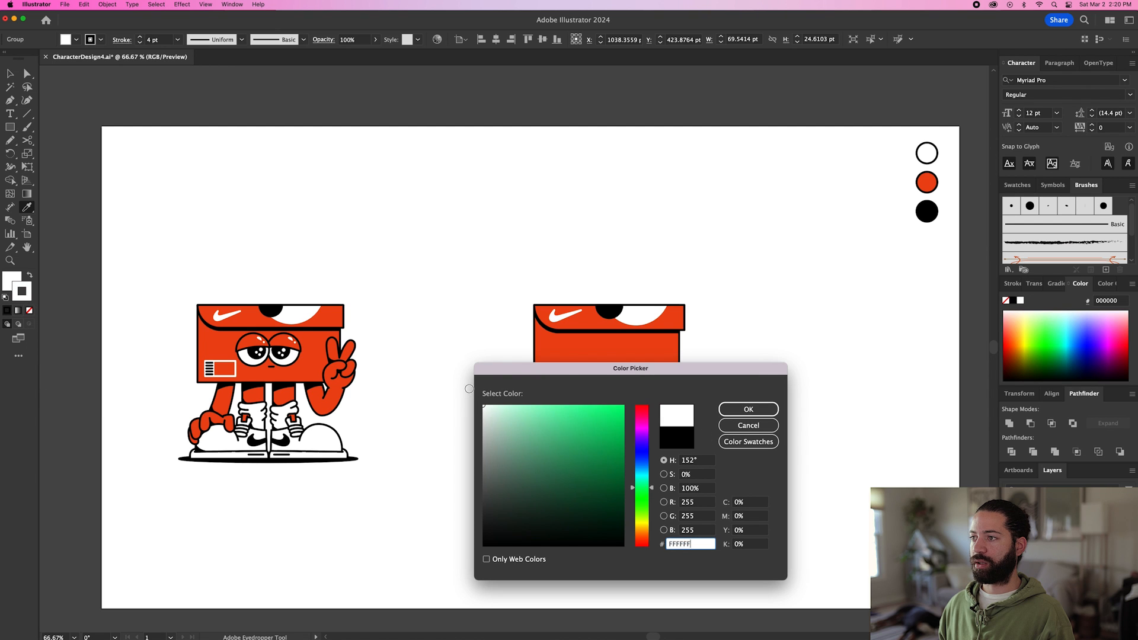
pyautogui.click(731, 408)
pyautogui.press('v')
pyautogui.click(724, 408)
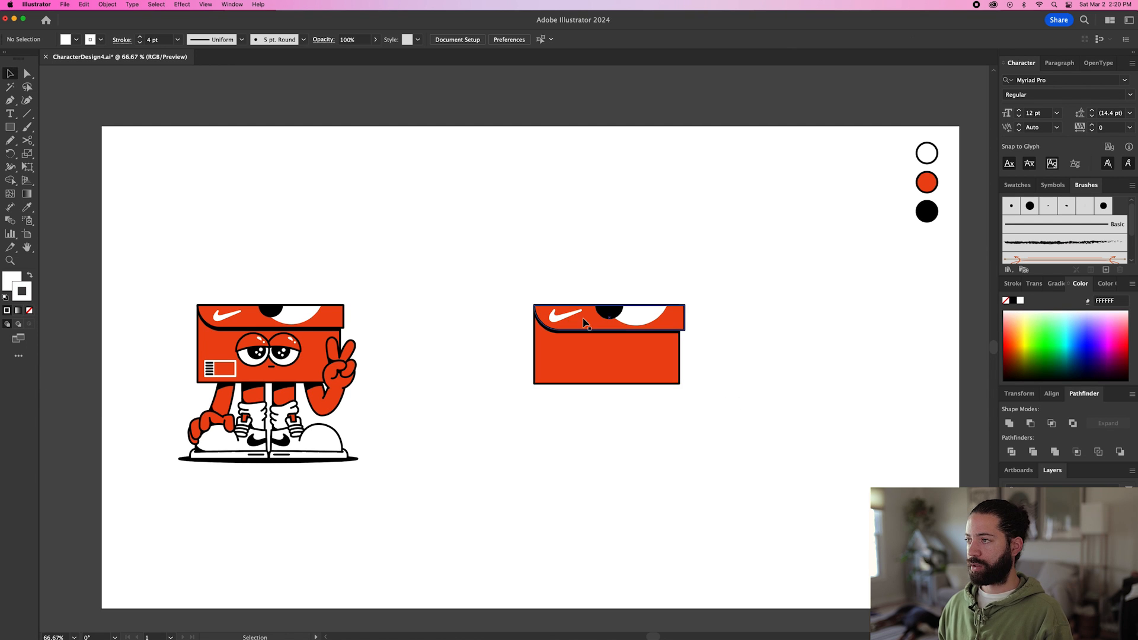
# Make the white swoosh slightly smaller and shift it a little to the left on the lid.
pyautogui.scroll(4, 568, 319)
pyautogui.click(554, 300)
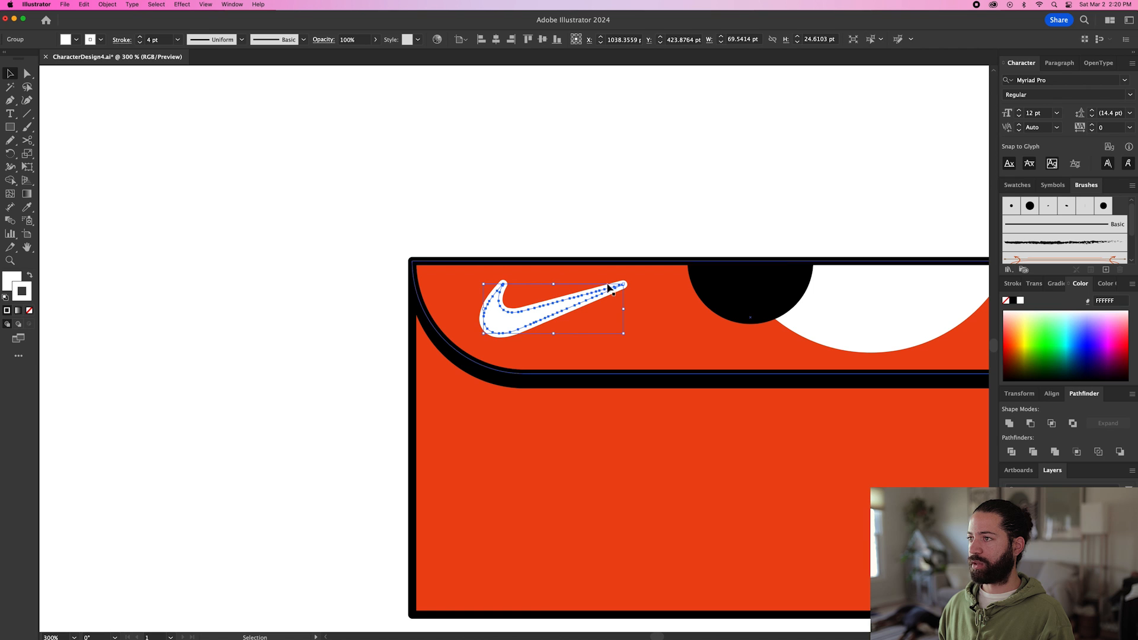
pyautogui.click(609, 236)
pyautogui.moveTo(549, 320); pyautogui.dragTo(536, 320)
pyautogui.click(557, 199)
pyautogui.scroll(-3, 575, 215)
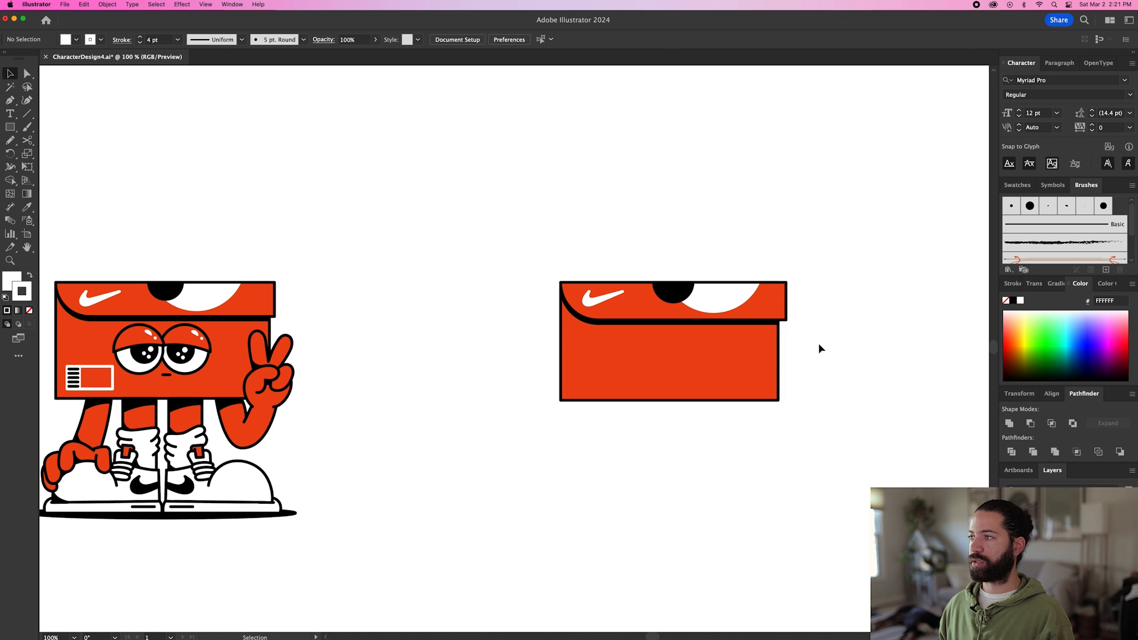
# Draw a label rectangle about 82 by 42 pt near the box's lower-left corner, with a white stroke and no fill.
pyautogui.press('m')
pyautogui.moveTo(575, 362); pyautogui.dragTo(631, 391)
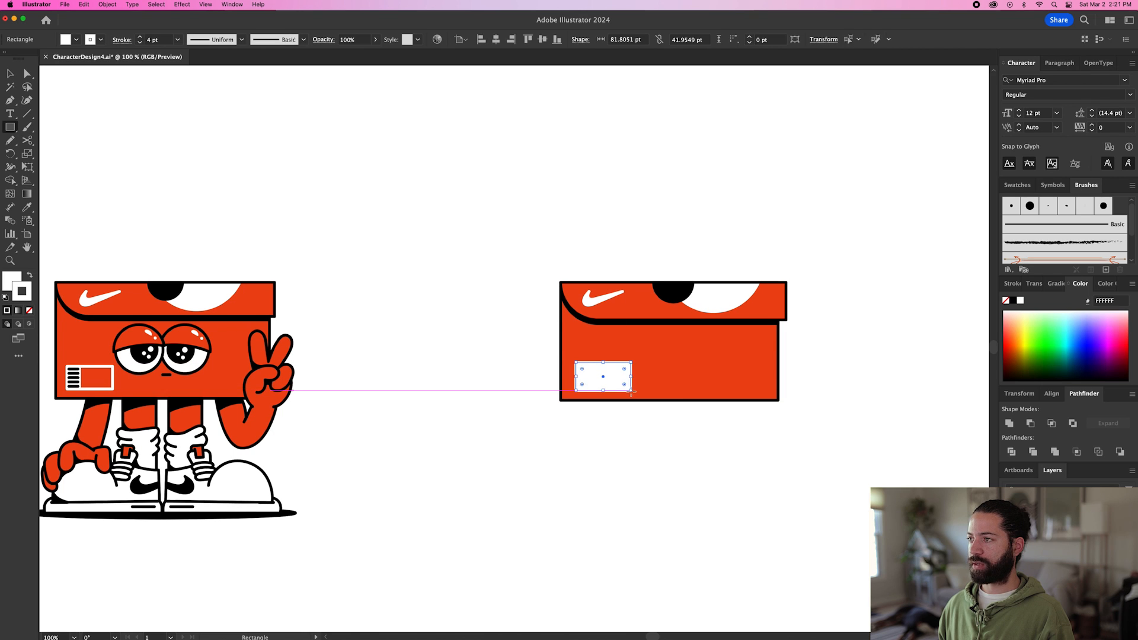
pyautogui.scroll(-1, 631, 391)
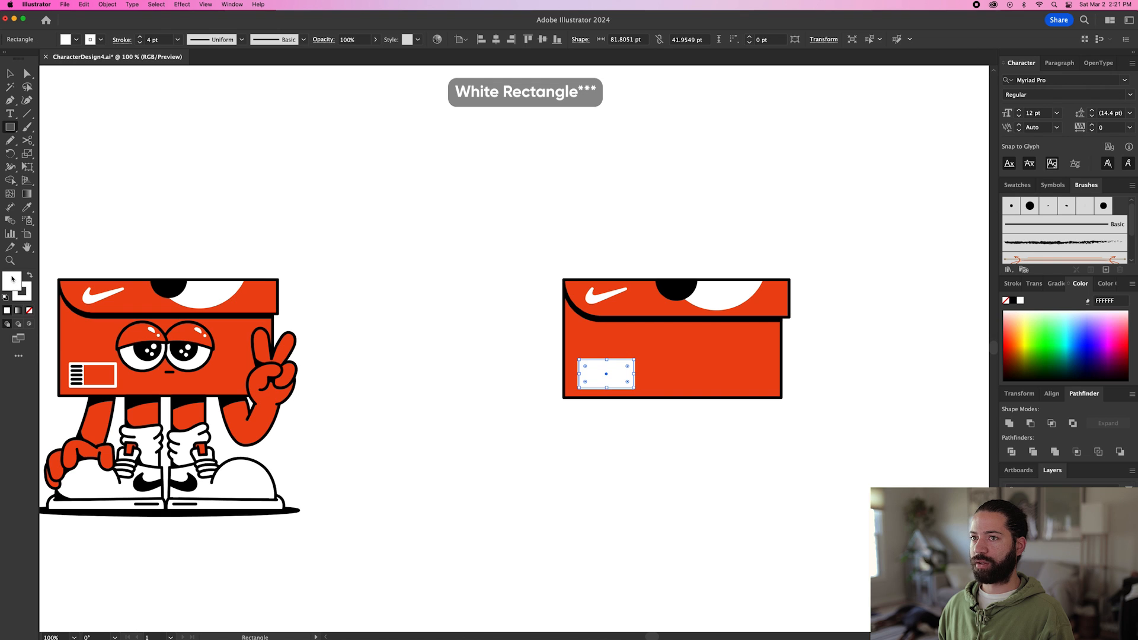
pyautogui.click(29, 310)
pyautogui.press('super+shift+a')
# Draw a rectangle about 30 by 42 pt over the label's left part and fill it white by sampling the swoosh.
pyautogui.moveTo(579, 360); pyautogui.dragTo(598, 388)
pyautogui.scroll(-1, 598, 388)
pyautogui.press('i')
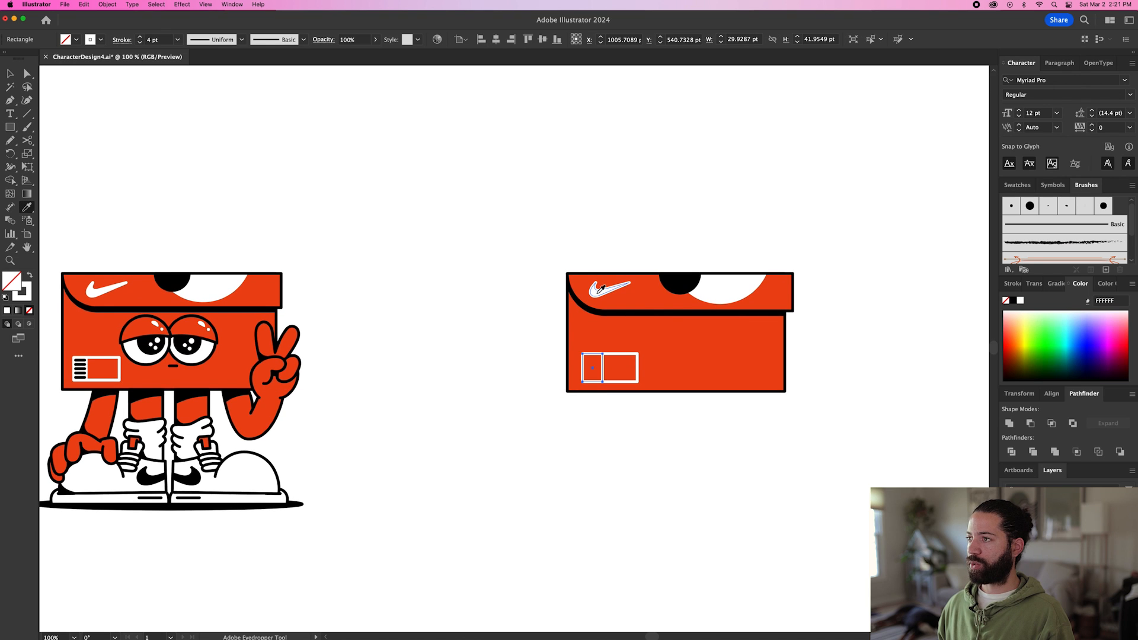
pyautogui.scroll(-1, 601, 289)
pyautogui.click(602, 288)
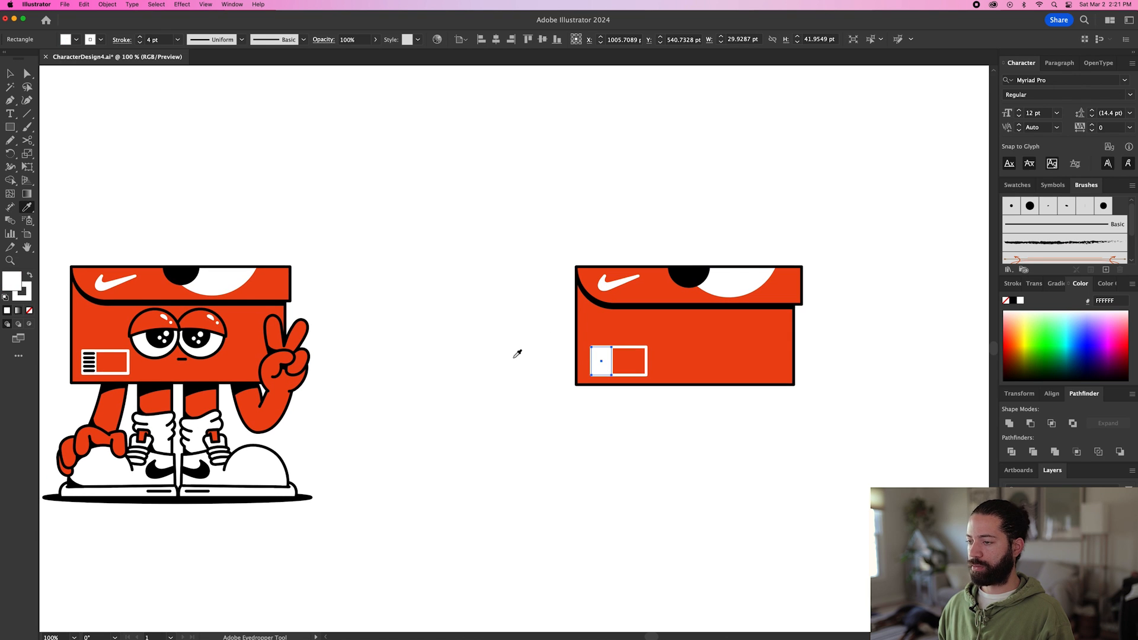
pyautogui.press('v')
pyautogui.click(489, 378)
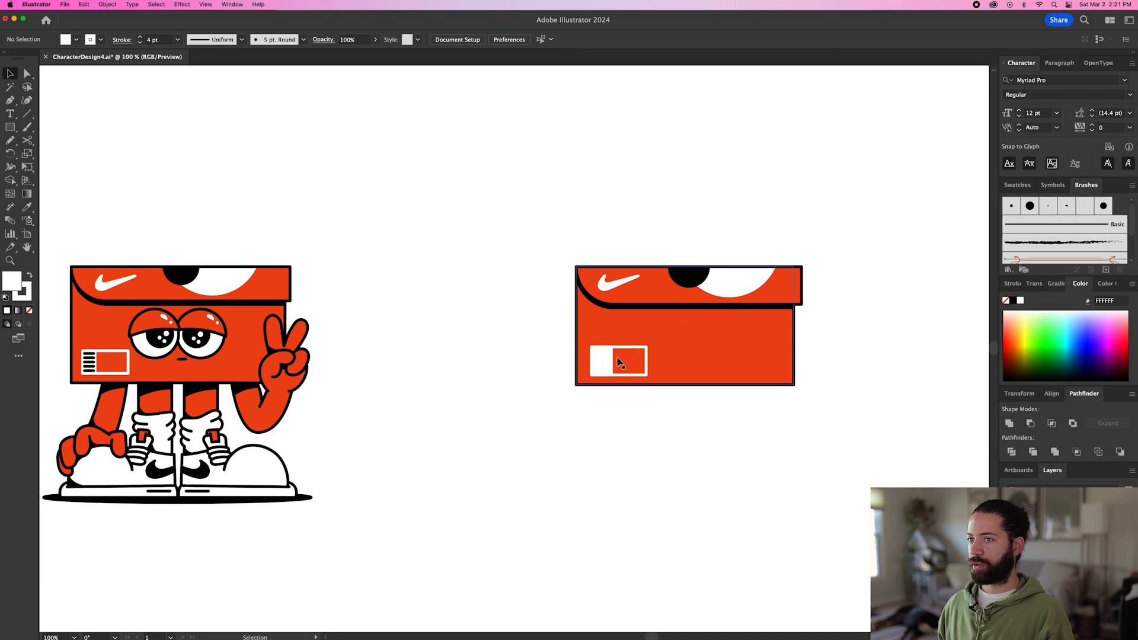
pyautogui.scroll(5, 603, 358)
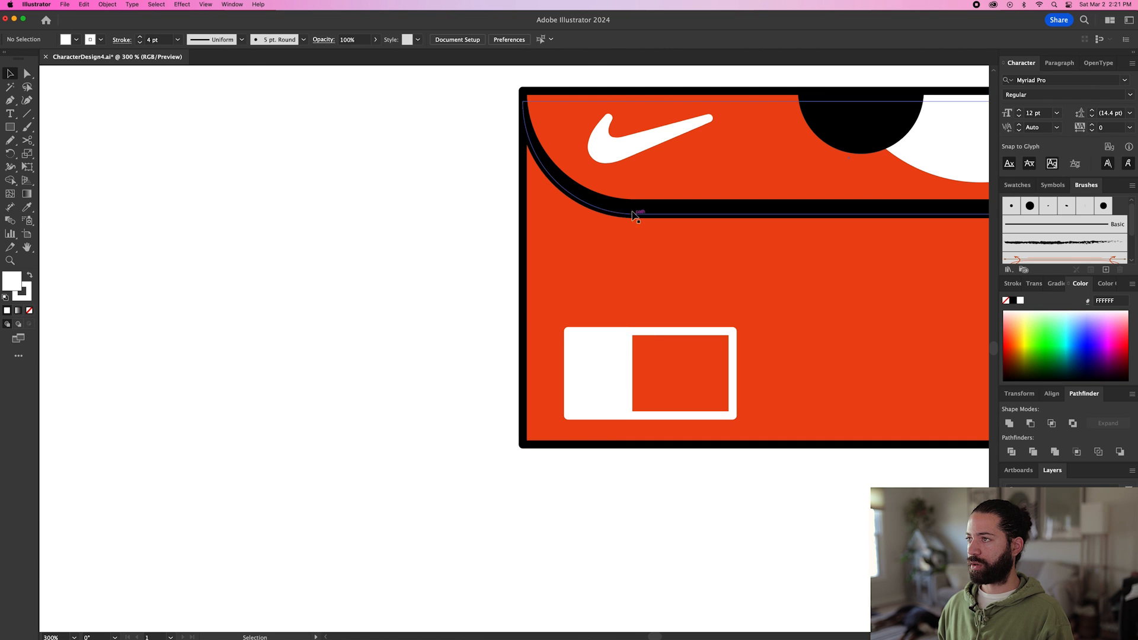
# Draw a horizontal line about 24 pt long near the top of the label's white part, with a 4 pt black stroke and no fill.
pyautogui.scroll(1, 609, 339)
pyautogui.press('p')
pyautogui.press('/')
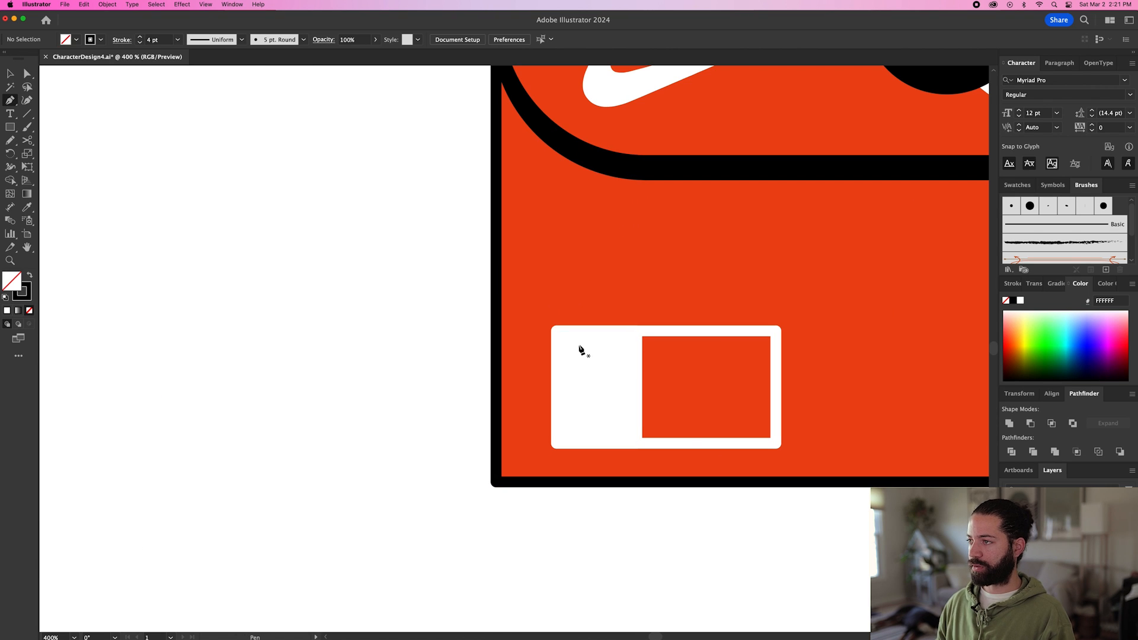
pyautogui.click(628, 340)
pyautogui.press('v')
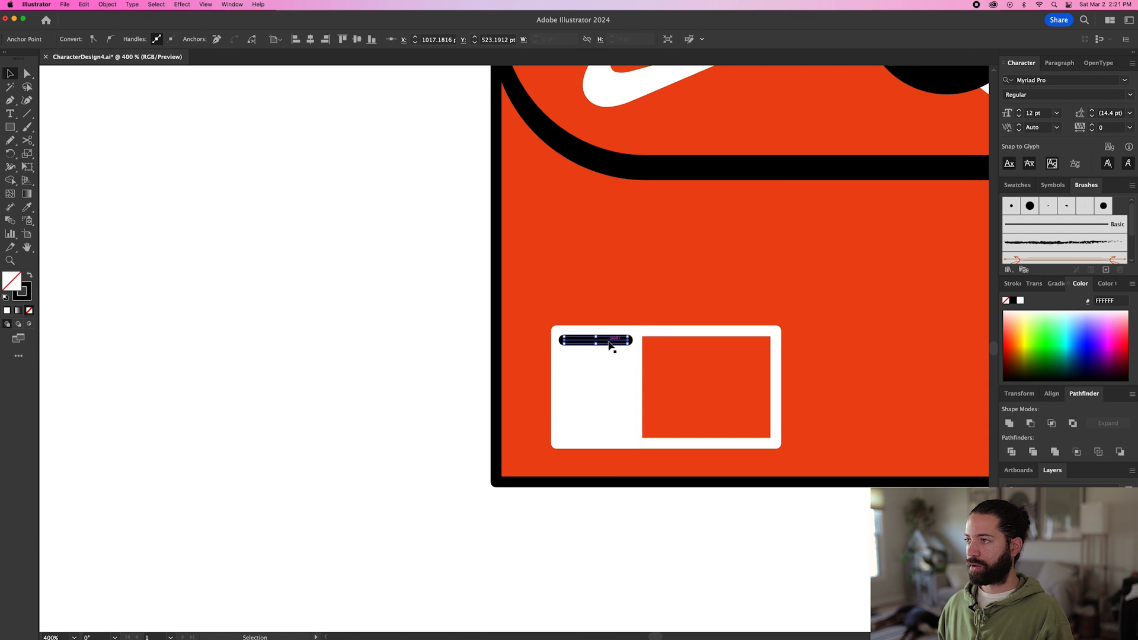
# Duplicate the black line about 7 pt downward and repeat the copy until six evenly spaced lines fill the label's white part.
pyautogui.moveTo(610, 344); pyautogui.dragTo(613, 359)
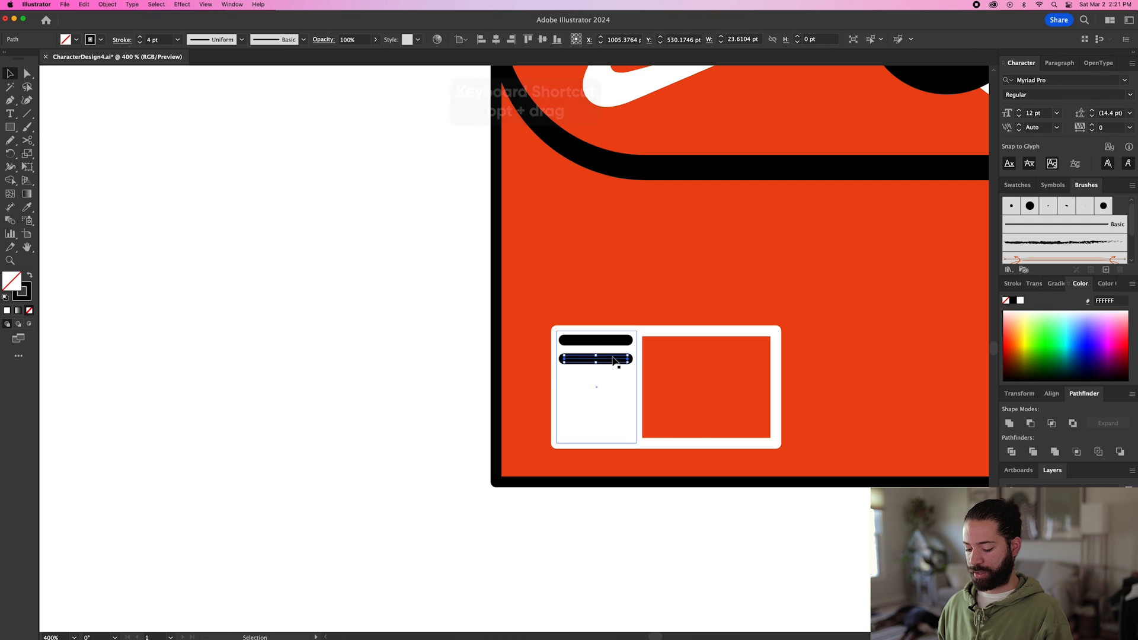
pyautogui.press('super+d')
pyautogui.press('super+d')
pyautogui.press('super+d')
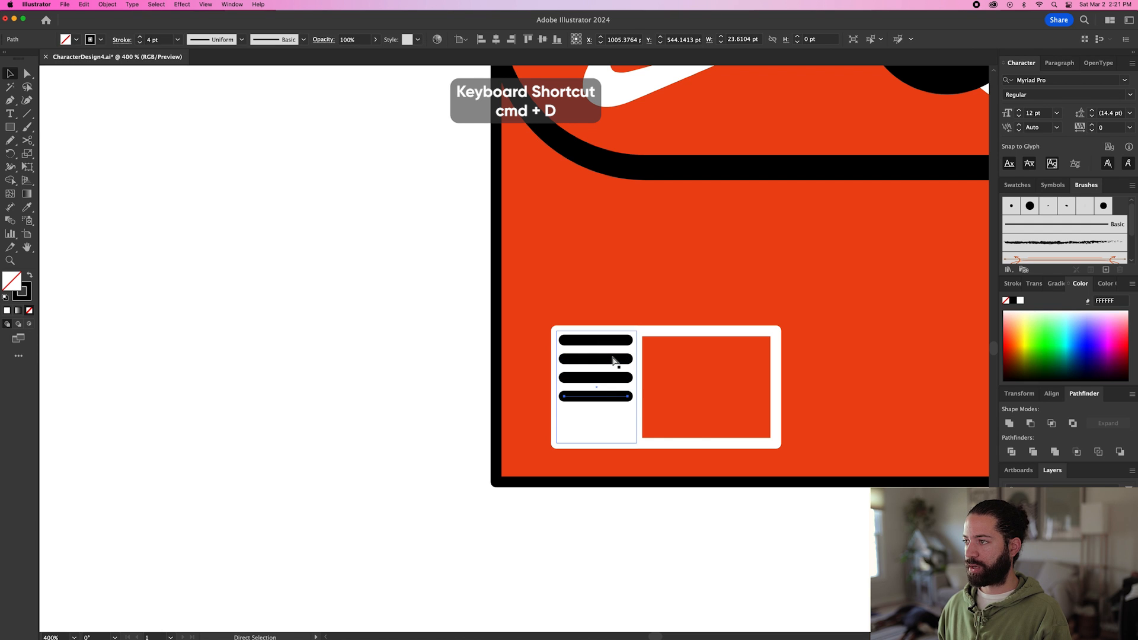
pyautogui.press('super+d')
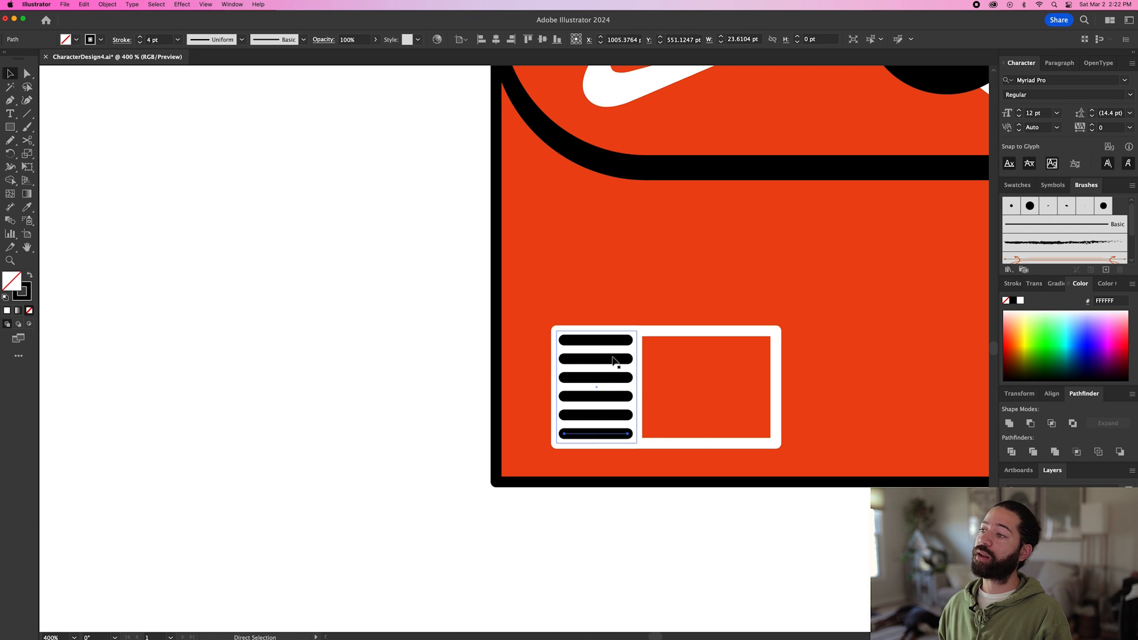
# Select all six black lines and reduce the stack's height slightly so it sits evenly inside the label's white part.
pyautogui.keyDown('shift'); pyautogui.click(606, 415); pyautogui.keyUp('shift')
pyautogui.keyDown('shift'); pyautogui.click(609, 396); pyautogui.keyUp('shift')
pyautogui.keyDown('shift'); pyautogui.click(613, 377); pyautogui.keyUp('shift')
pyautogui.keyDown('shift'); pyautogui.click(612, 359); pyautogui.keyUp('shift')
pyautogui.keyDown('shift'); pyautogui.click(616, 340); pyautogui.keyUp('shift')
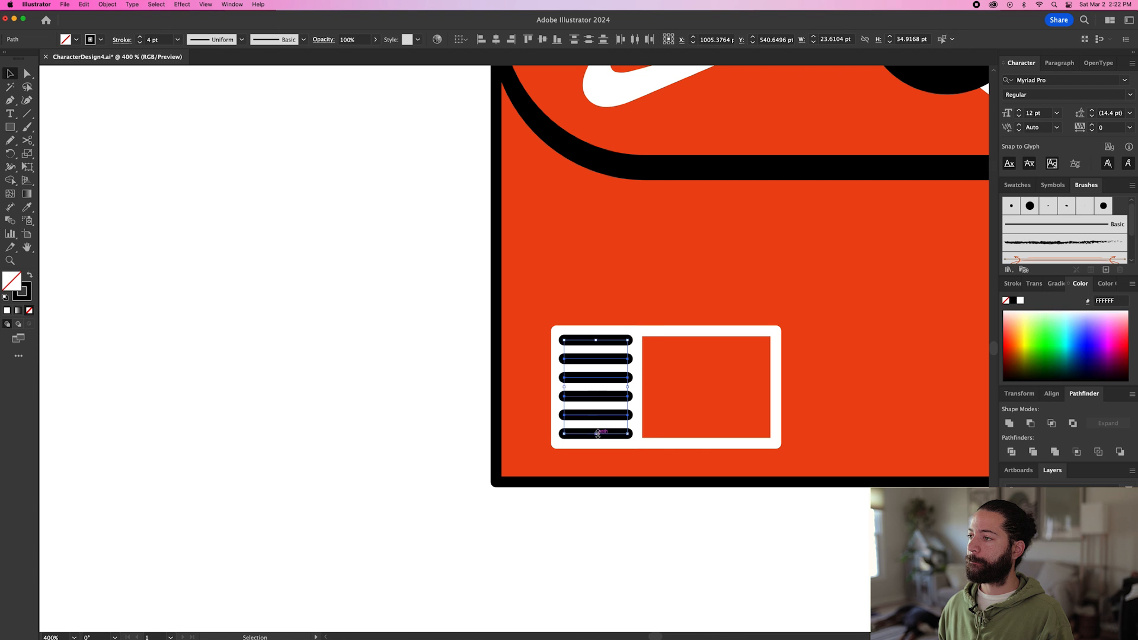
pyautogui.scroll(2, 597, 434)
pyautogui.moveTo(597, 439); pyautogui.dragTo(597, 437)
pyautogui.moveTo(596, 252); pyautogui.dragTo(596, 254)
# Group the six lines with the label's white rectangle and its outlined rectangle.
pyautogui.keyDown('shift'); pyautogui.click(675, 273); pyautogui.keyUp('shift')
pyautogui.keyDown('shift'); pyautogui.click(761, 235); pyautogui.keyUp('shift')
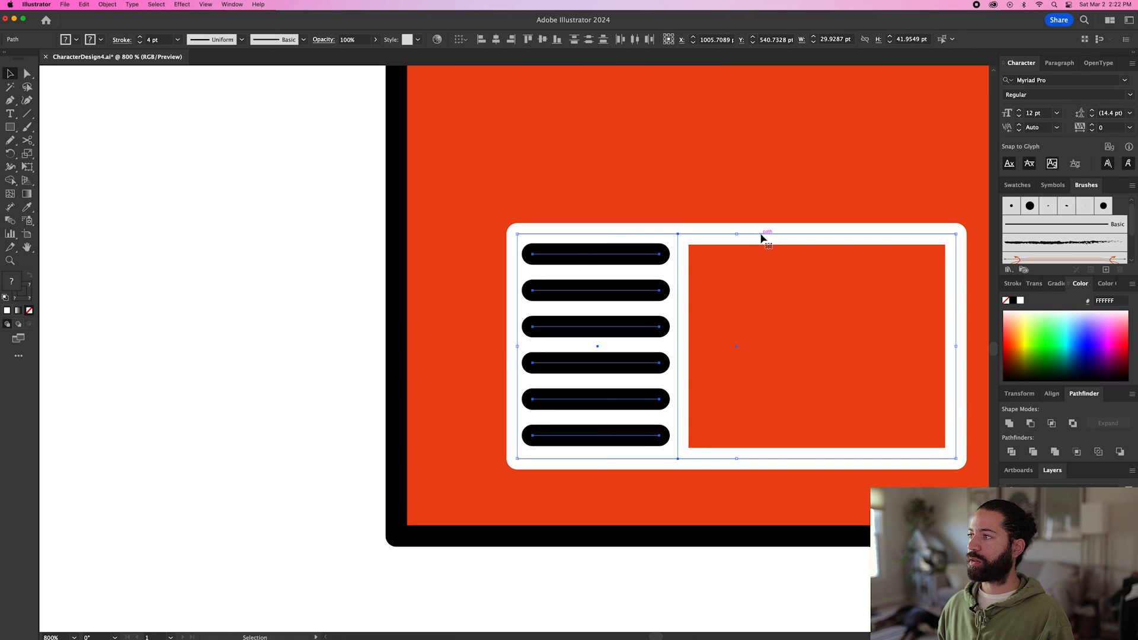
pyautogui.press('super+g')
pyautogui.moveTo(632, 299); pyautogui.dragTo(603, 295)
pyautogui.press('super+z')
pyautogui.click(297, 311)
# Draw a white-filled circle about 80 pt wide with a 4 pt black stroke on the box front, just right of the label.
pyautogui.scroll(-1, 297, 312)
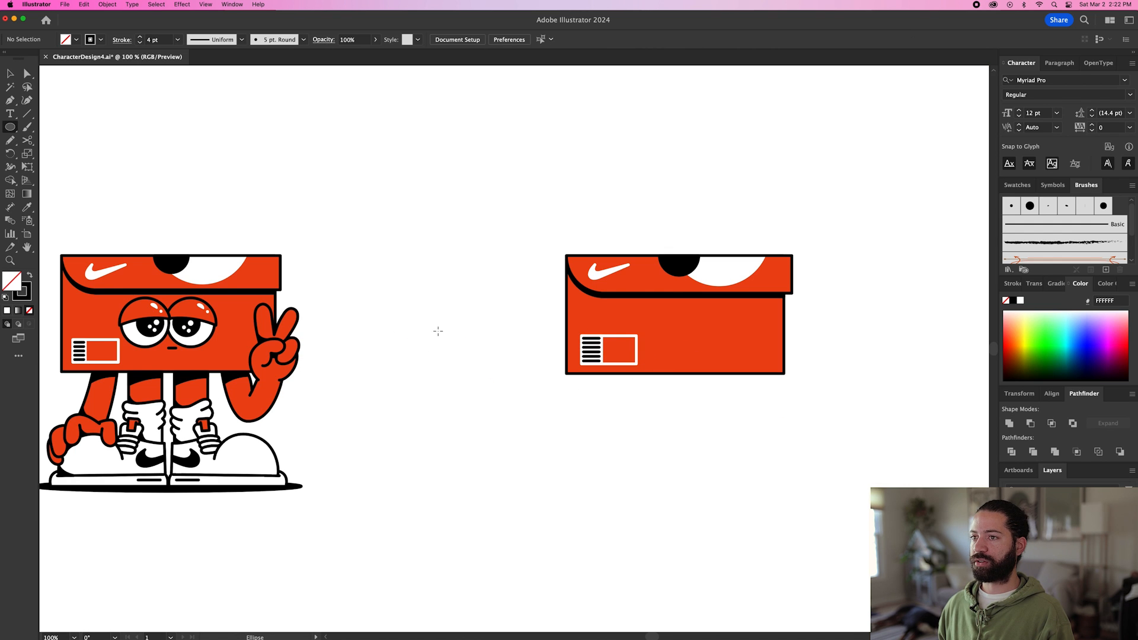
pyautogui.press(',')
pyautogui.moveTo(668, 328); pyautogui.dragTo(690, 354)
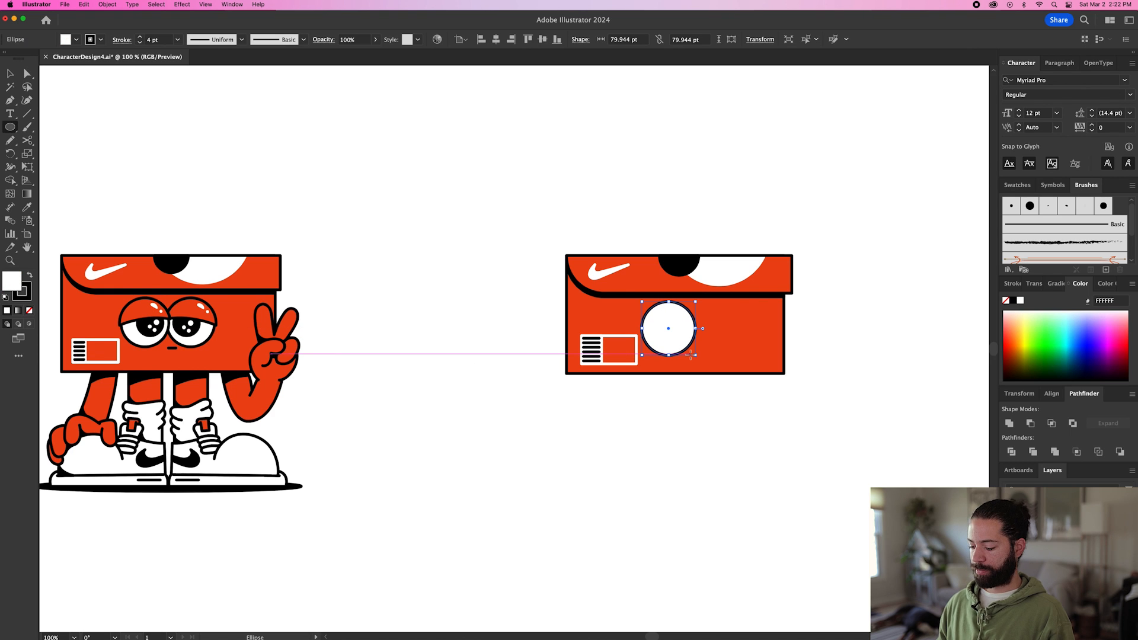
# Copy the eye circle in place, scale the copy from its centre to about 41 pt, and fill it black by sampling the lid's black circle.
pyautogui.press('super+c')
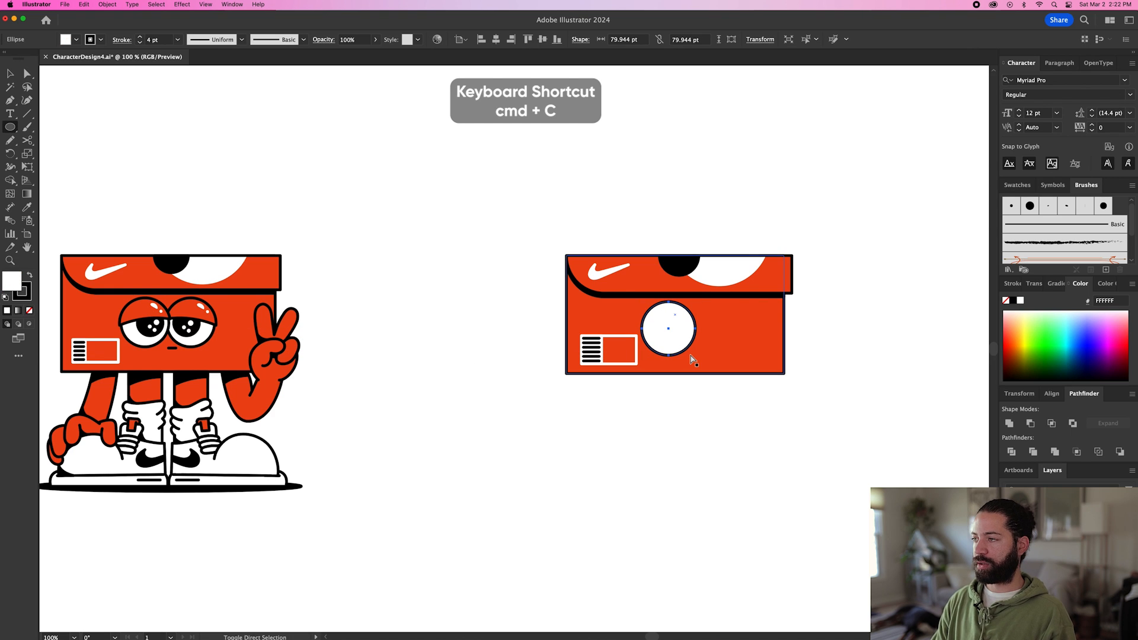
pyautogui.press('super+shift+v')
pyautogui.press('v')
pyautogui.moveTo(697, 303); pyautogui.dragTo(685, 314)
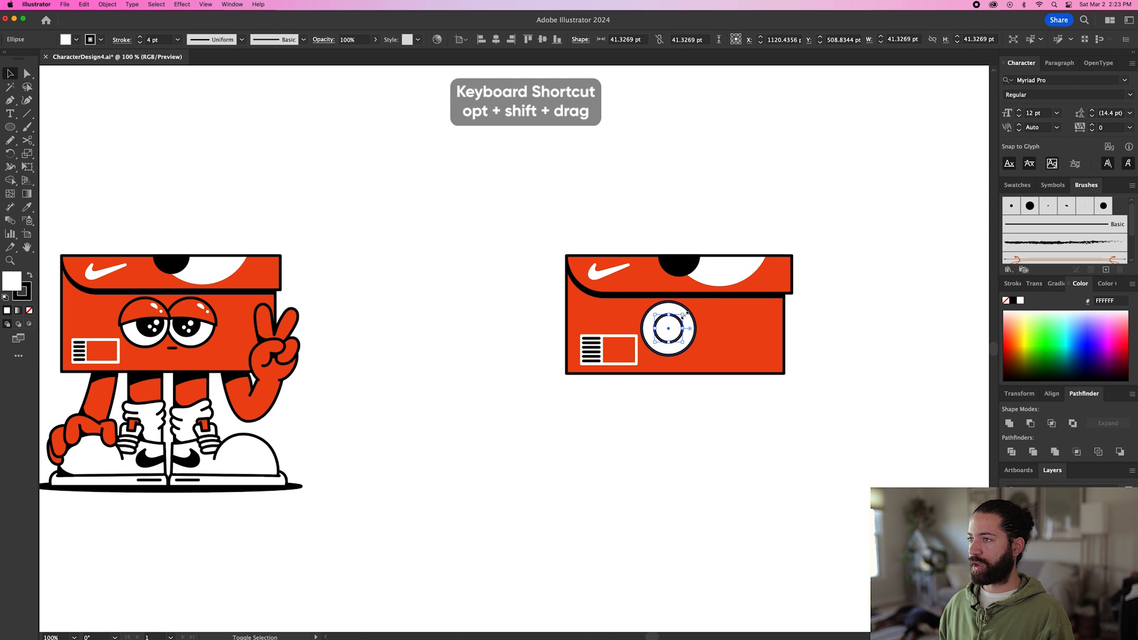
pyautogui.press('i')
pyautogui.click(683, 263)
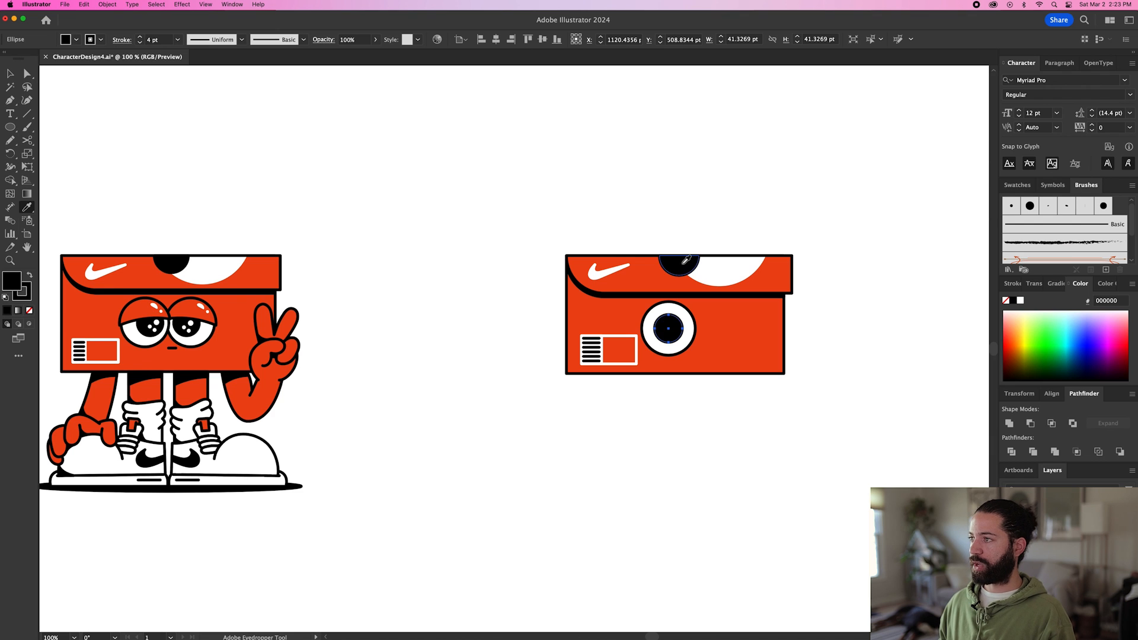
pyautogui.press('v')
pyautogui.click(681, 408)
# Place a copy of the large white eye circle directly over the original, in front of the black pupil.
pyautogui.scroll(2, 687, 386)
pyautogui.moveTo(687, 384); pyautogui.dragTo(642, 426)
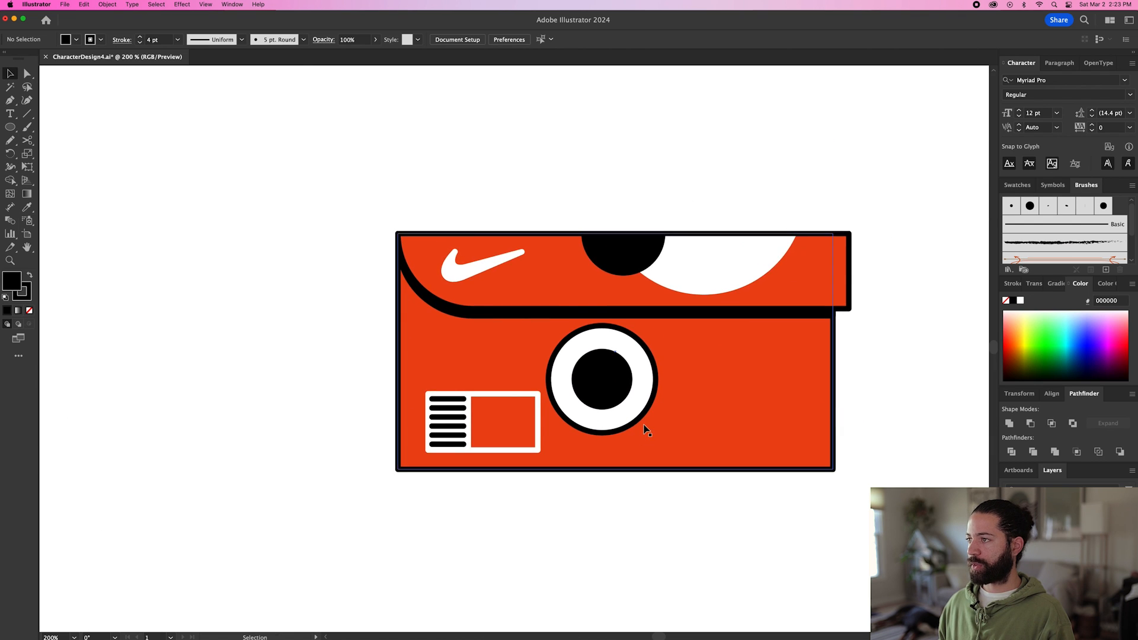
pyautogui.scroll(1, 642, 426)
pyautogui.click(642, 365)
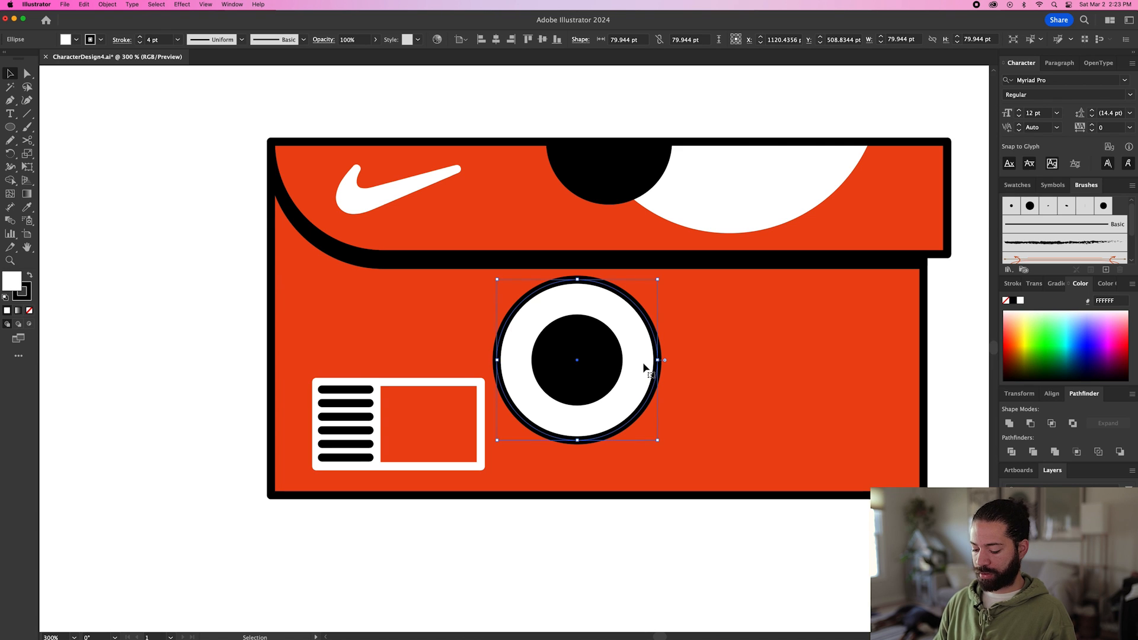
pyautogui.press('super+shift+bracketright')
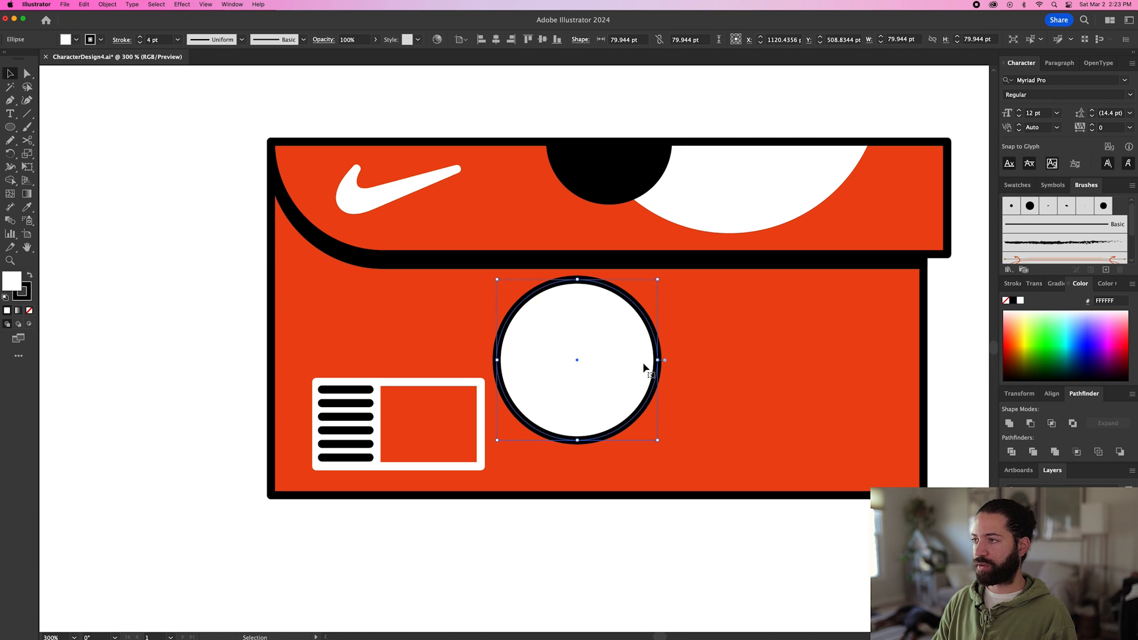
# Draw a closed eyelid shape about 95 by 62 pt over the circle's upper half with the Pencil tool, giving it a gently curved lower edge.
pyautogui.press('n')
pyautogui.scroll(-1, 483, 374)
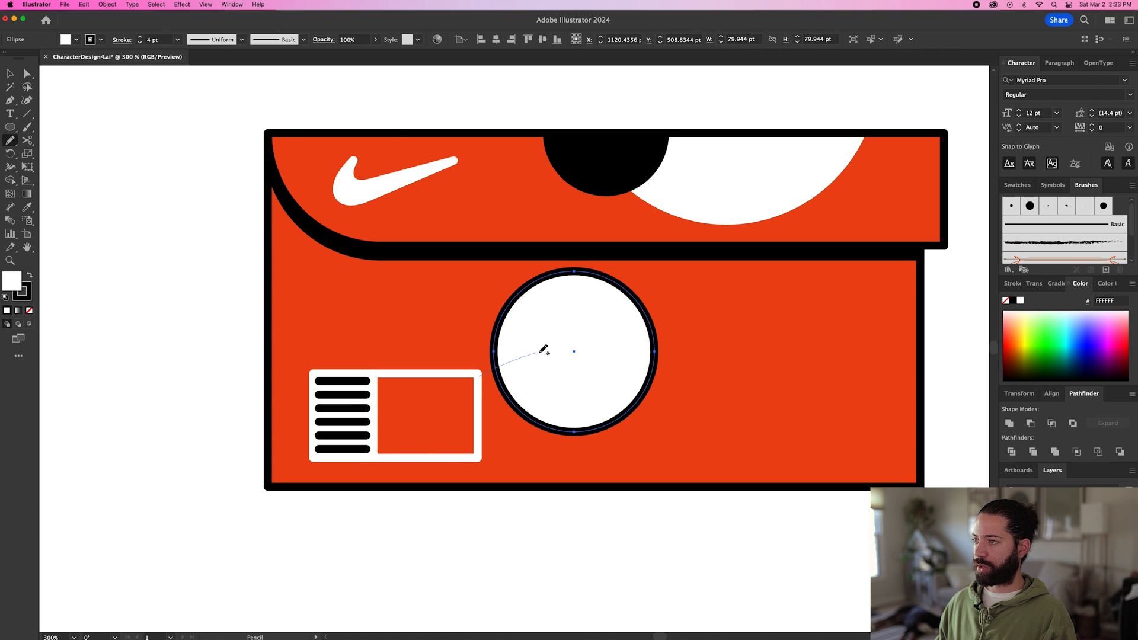
pyautogui.moveTo(670, 342); pyautogui.dragTo(673, 341)
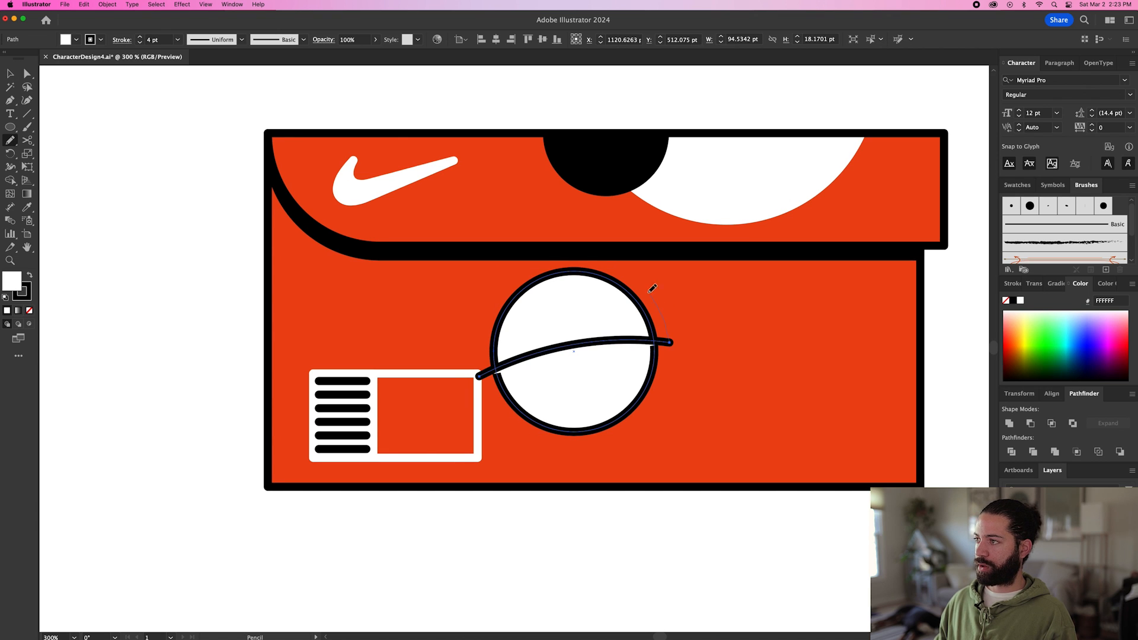
pyautogui.moveTo(478, 373); pyautogui.dragTo(479, 373)
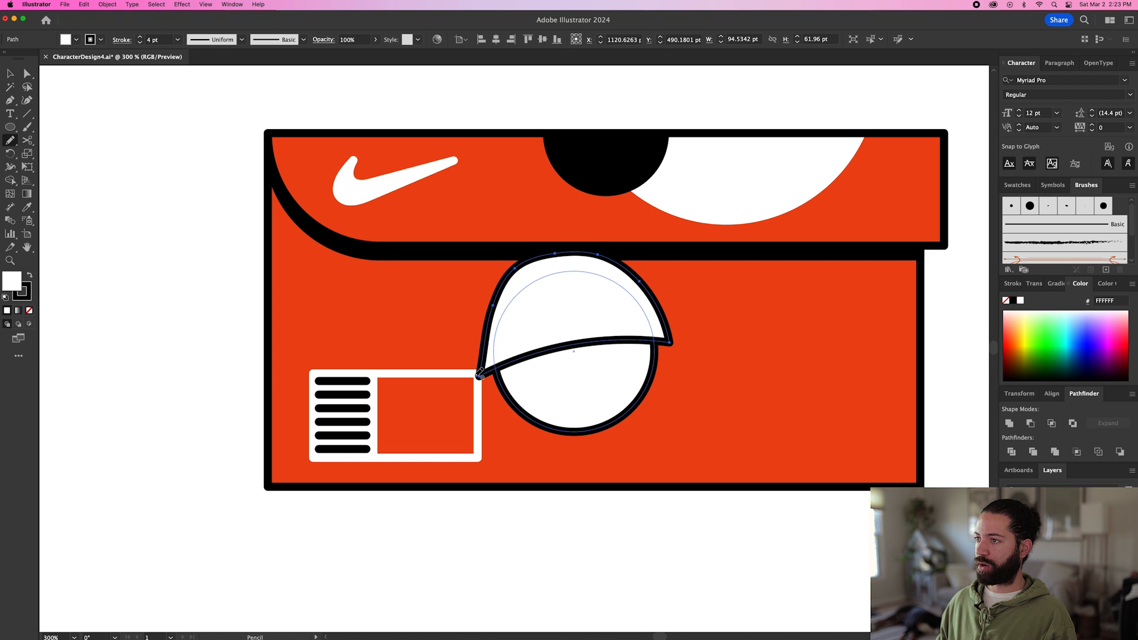
# Intersect the eyelid shape with the front circle and enlarge the result slightly to about 84 by 51 pt.
pyautogui.press('v')
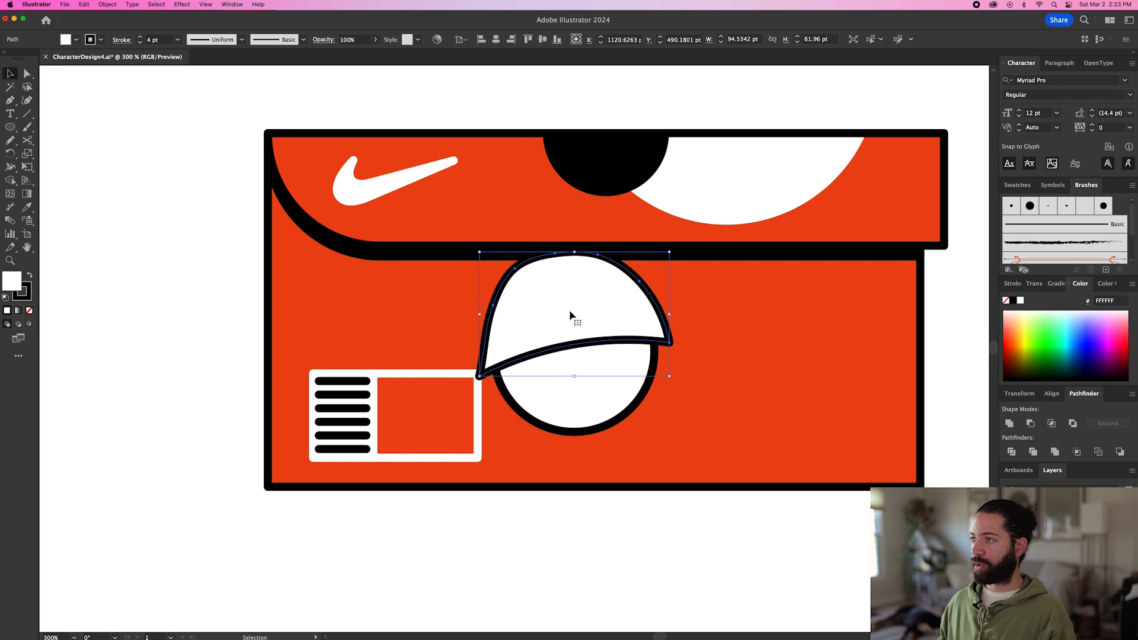
pyautogui.keyDown('shift'); pyautogui.click(615, 382); pyautogui.keyUp('shift')
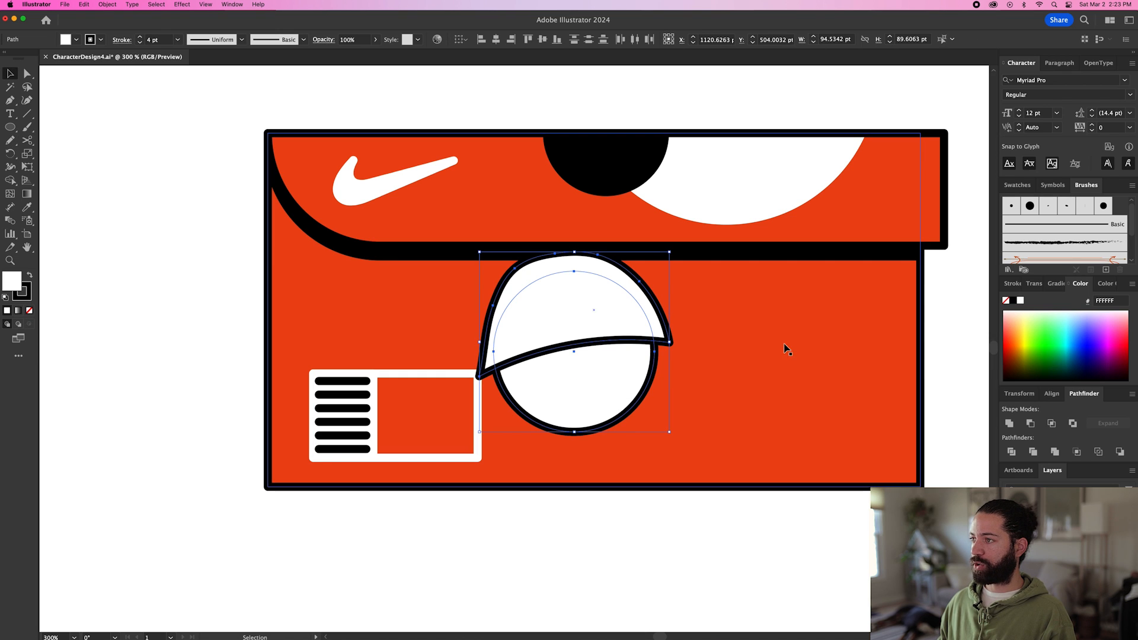
pyautogui.click(1052, 424)
pyautogui.moveTo(657, 274); pyautogui.dragTo(658, 270)
# Fill the eyelid with the box's red using the Eyedropper, and shift the black pupil slightly to the right.
pyautogui.press('i')
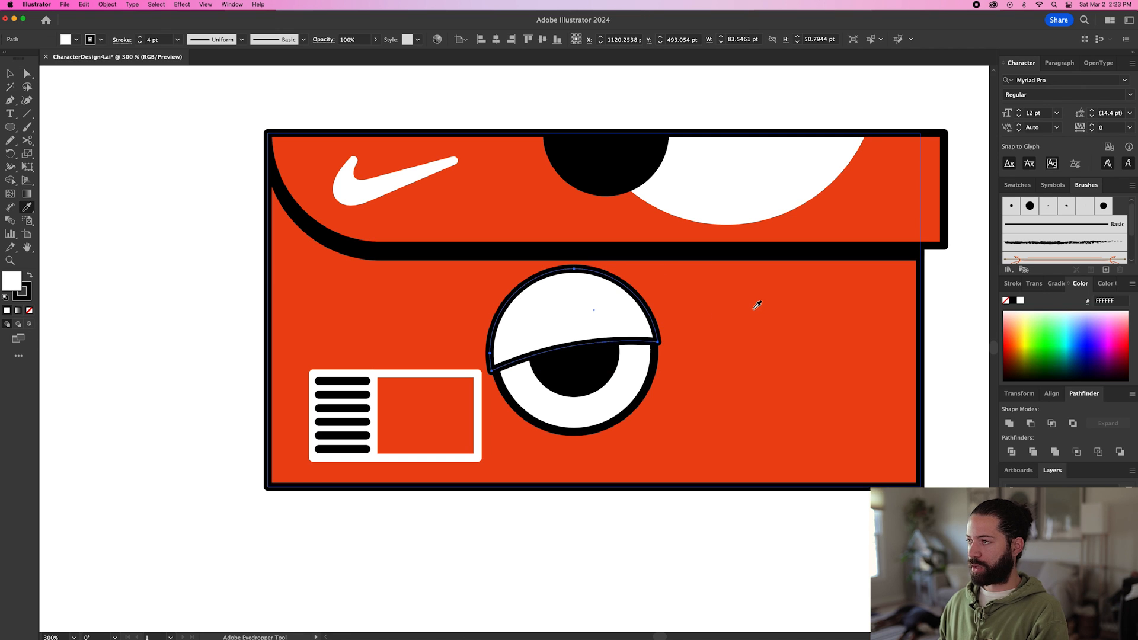
pyautogui.click(757, 300)
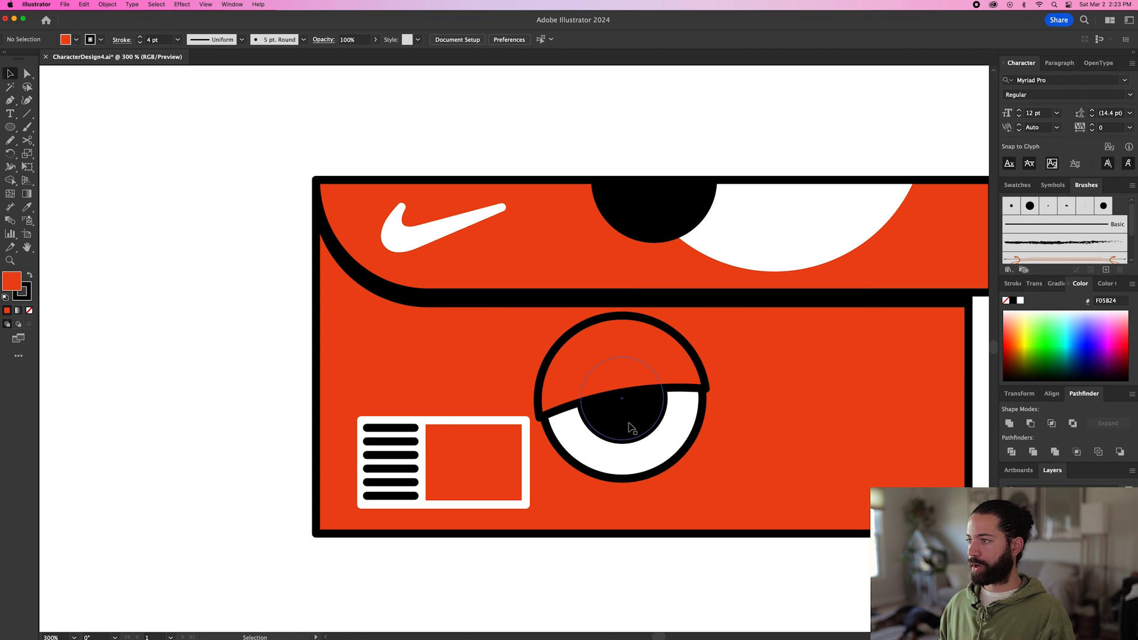
pyautogui.moveTo(632, 424); pyautogui.dragTo(650, 424)
pyautogui.click(632, 555)
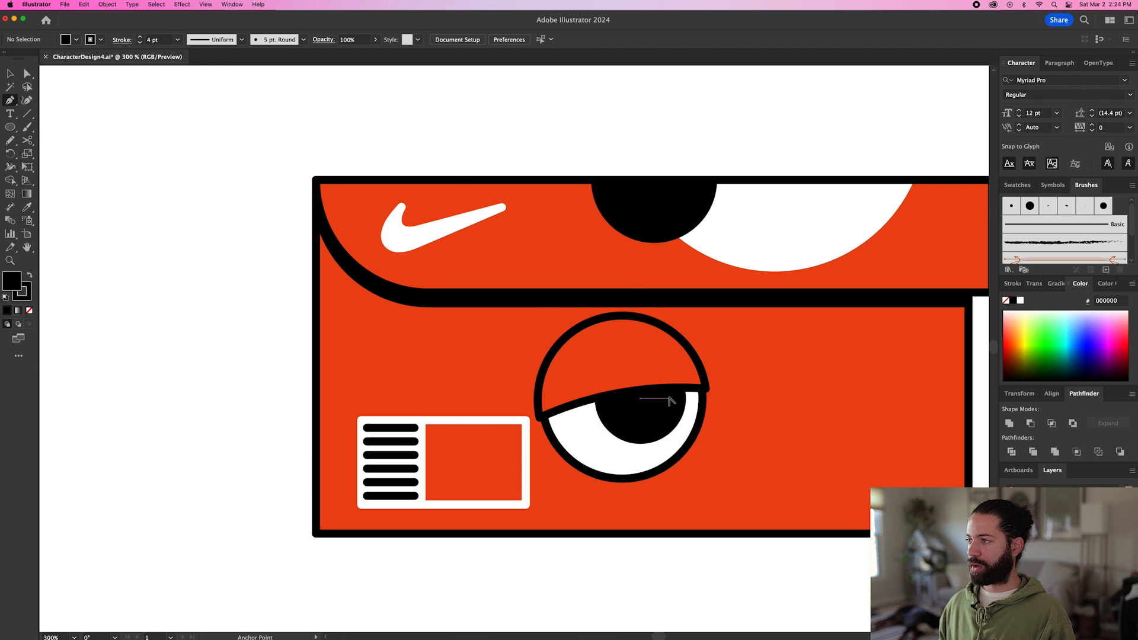
# Draw a highlight circle about 7 pt wide in the pupil's upper right, with a white fill and no stroke.
pyautogui.scroll(3, 669, 401)
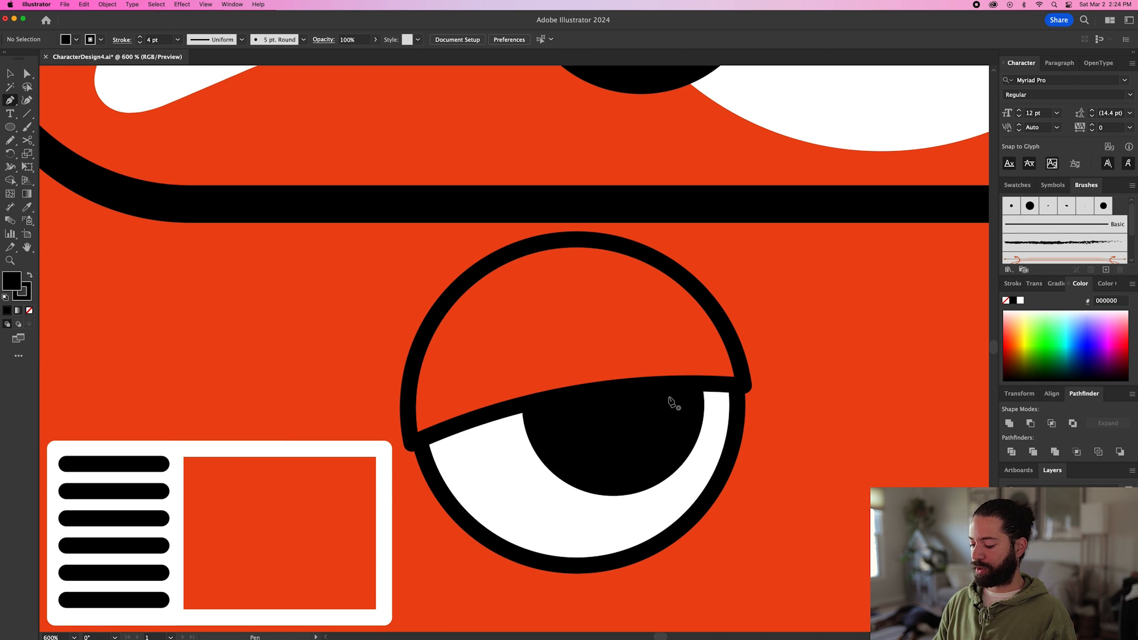
pyautogui.press('l')
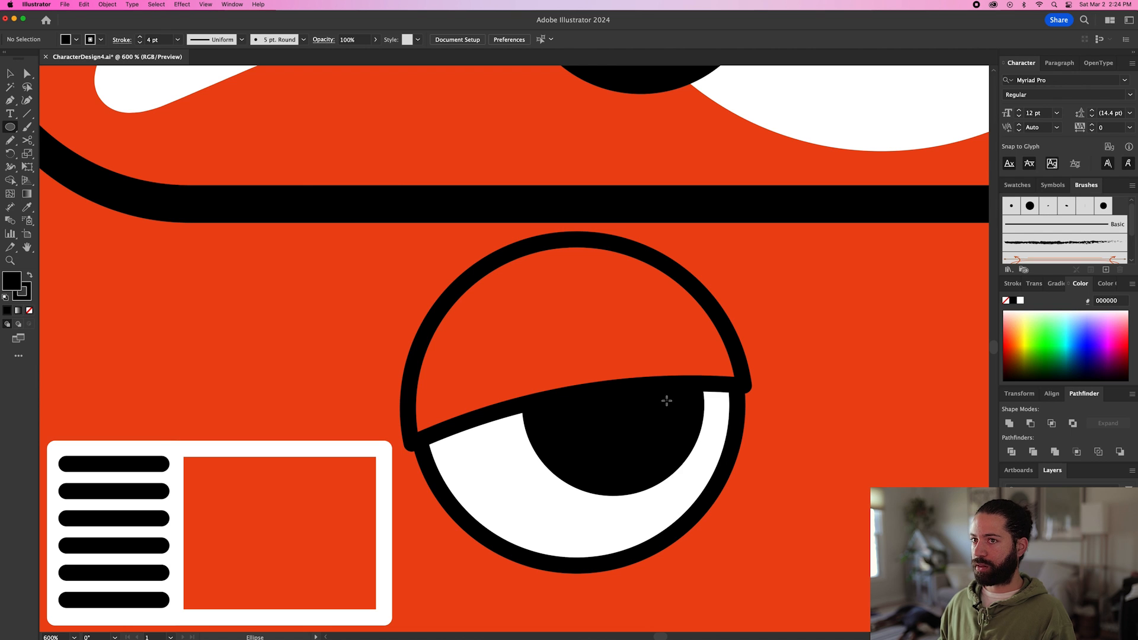
pyautogui.moveTo(663, 410); pyautogui.dragTo(681, 425)
pyautogui.press('i')
pyautogui.click(508, 462)
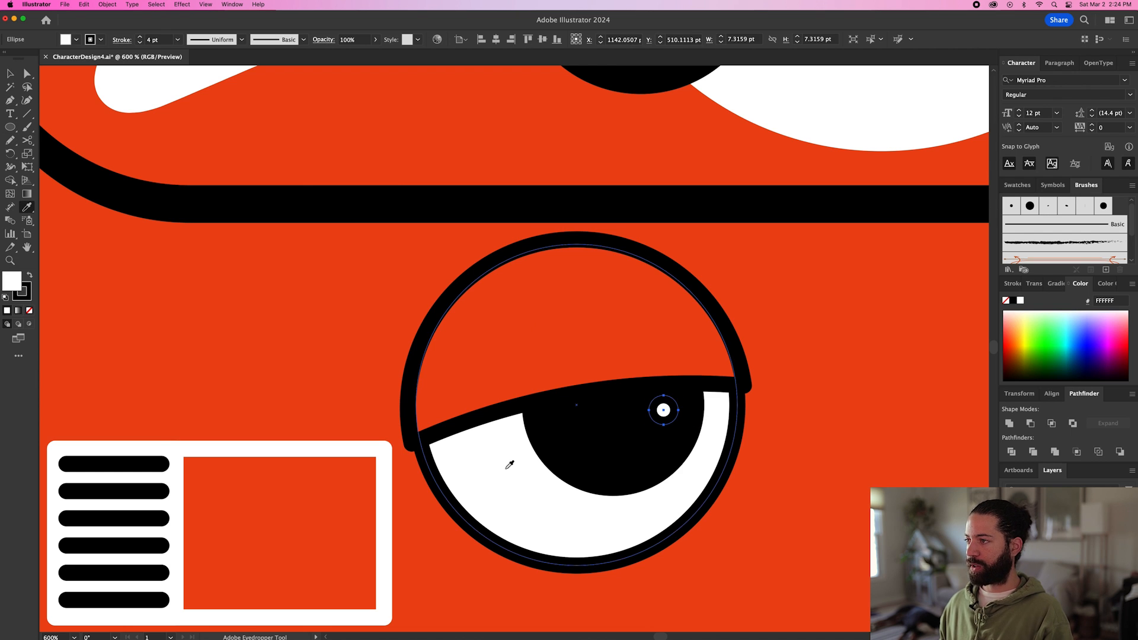
pyautogui.click(27, 299)
pyautogui.click(29, 310)
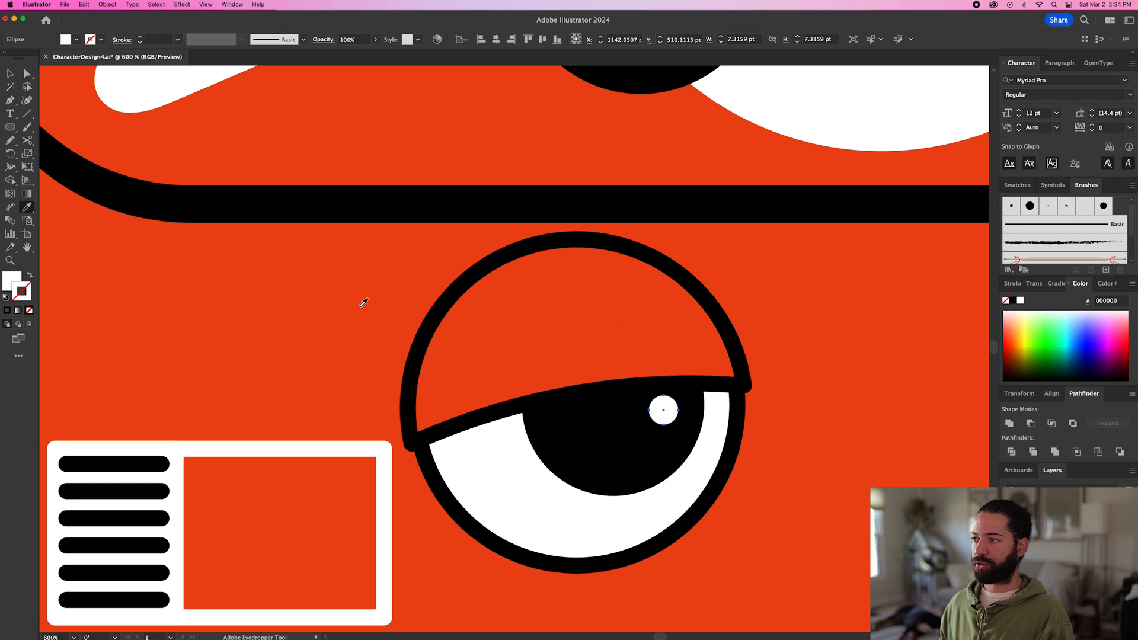
# Add two smaller copies of the white highlight below and to the left inside the pupil, and group the three dots.
pyautogui.press('v')
pyautogui.moveTo(679, 407); pyautogui.dragTo(617, 427)
pyautogui.keyDown('shift'); pyautogui.click(655, 408); pyautogui.keyUp('shift')
pyautogui.keyDown('shift'); pyautogui.click(645, 449); pyautogui.keyUp('shift')
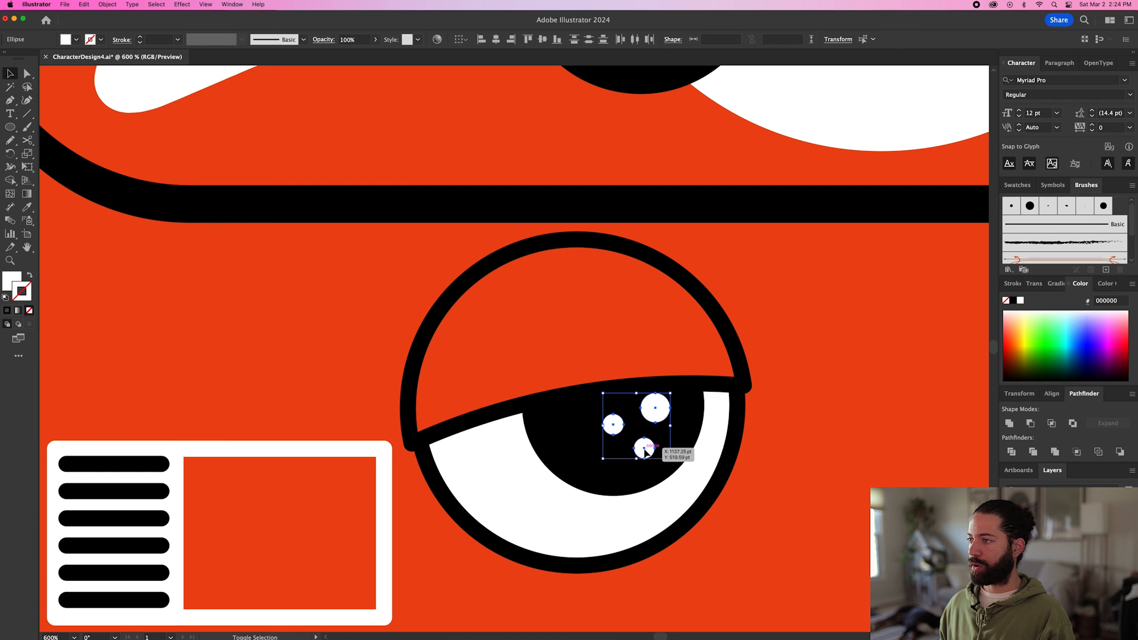
pyautogui.press('super+g')
# Group the eyelid, pupil and white eye circle without the highlights, and duplicate the group about 84 pt to the right.
pyautogui.scroll(-1, 645, 447)
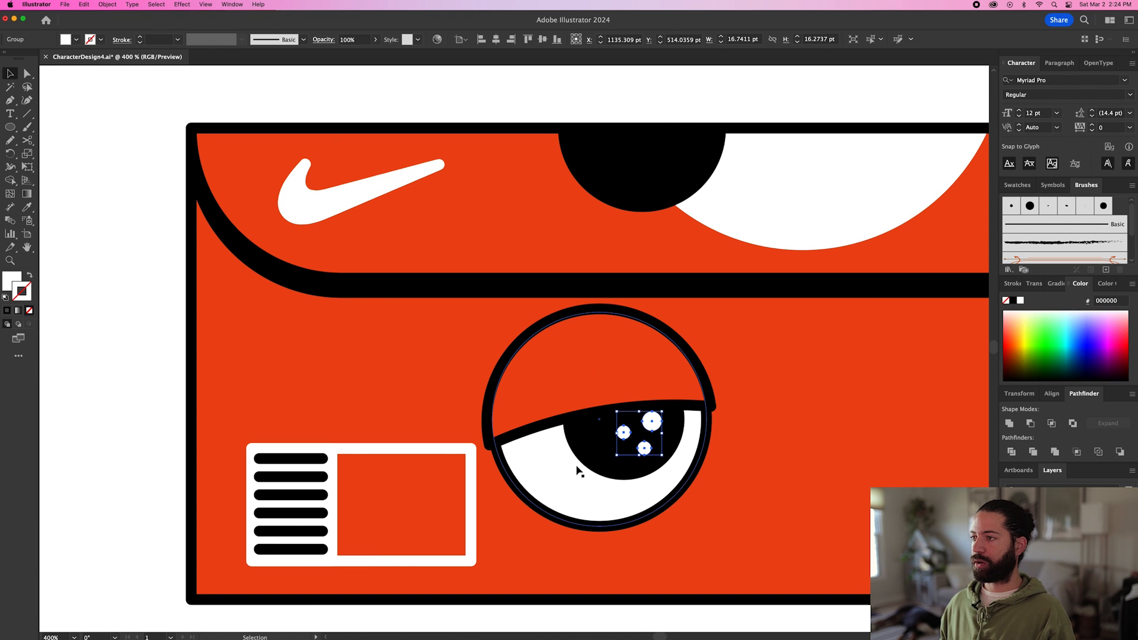
pyautogui.click(546, 477)
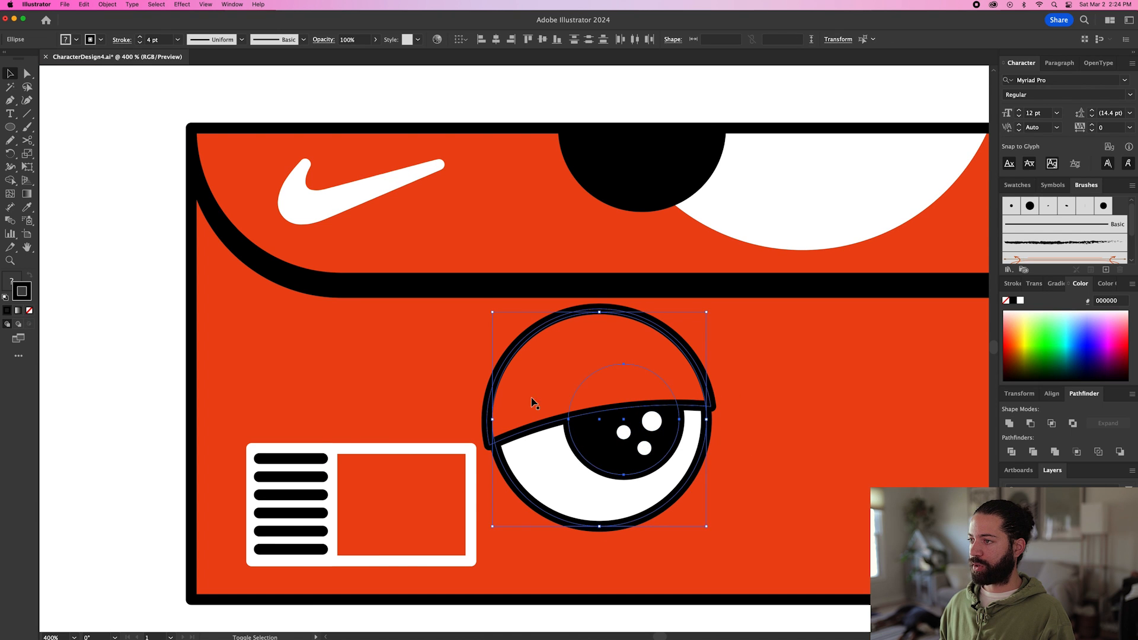
pyautogui.press('super+g')
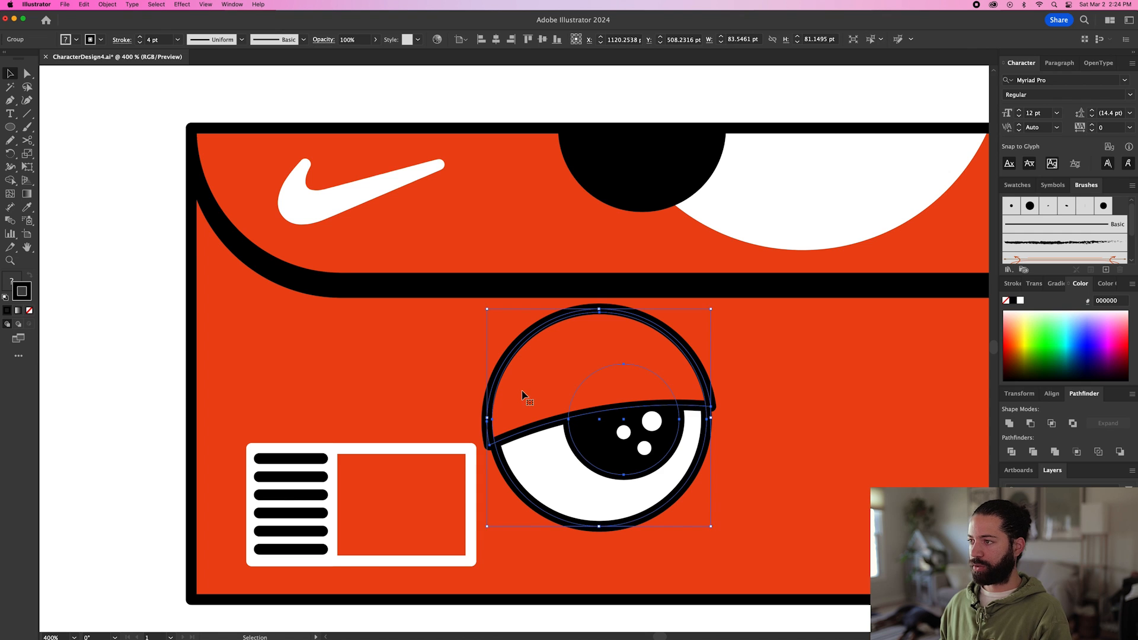
pyautogui.scroll(-1, 533, 397)
pyautogui.moveTo(533, 397); pyautogui.dragTo(702, 397)
# Reflect the copied eye across the vertical axis and place a copy of the highlight group on its pupil.
pyautogui.click(107, 5)
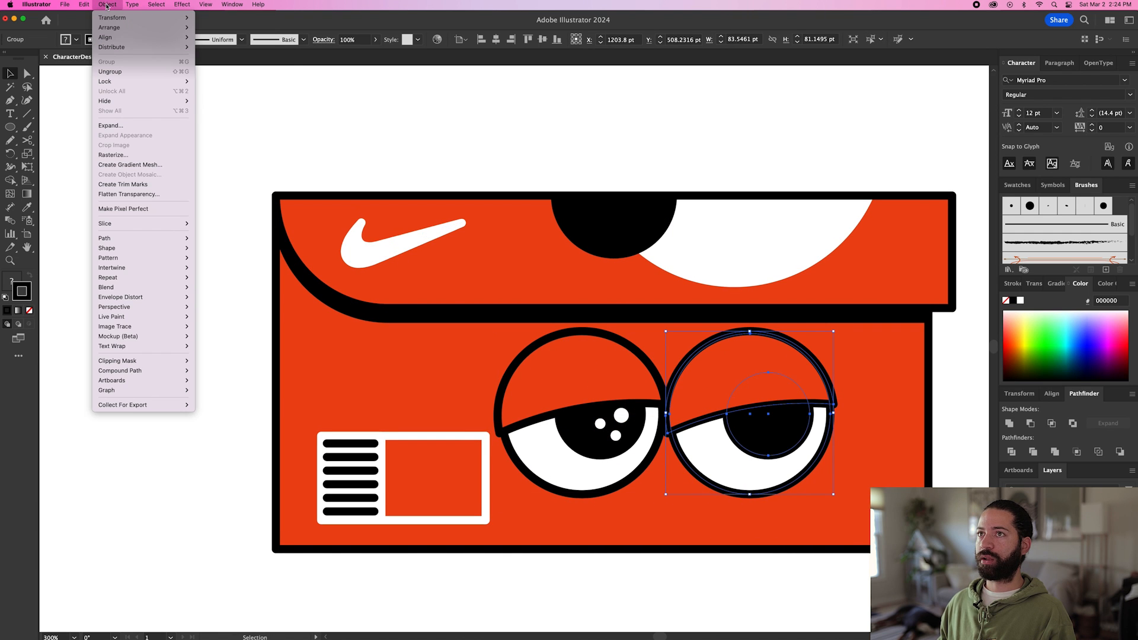
pyautogui.moveTo(110, 17)
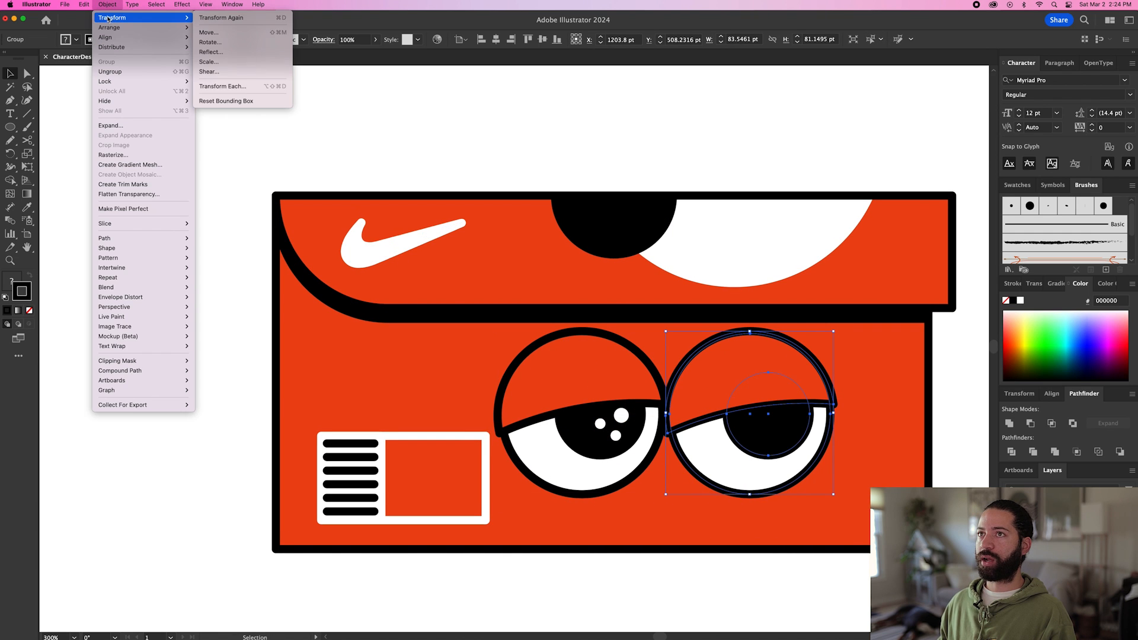
pyautogui.click(211, 52)
pyautogui.click(568, 272)
pyautogui.press('super+shift+a')
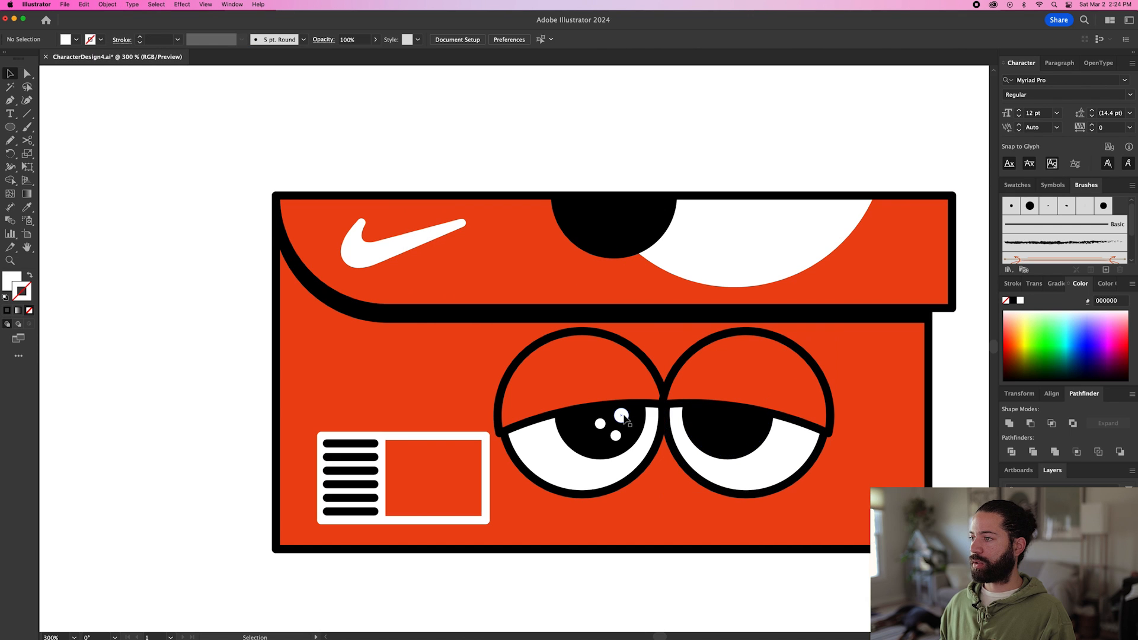
pyautogui.moveTo(625, 417); pyautogui.dragTo(747, 421)
pyautogui.press('super+shift+a')
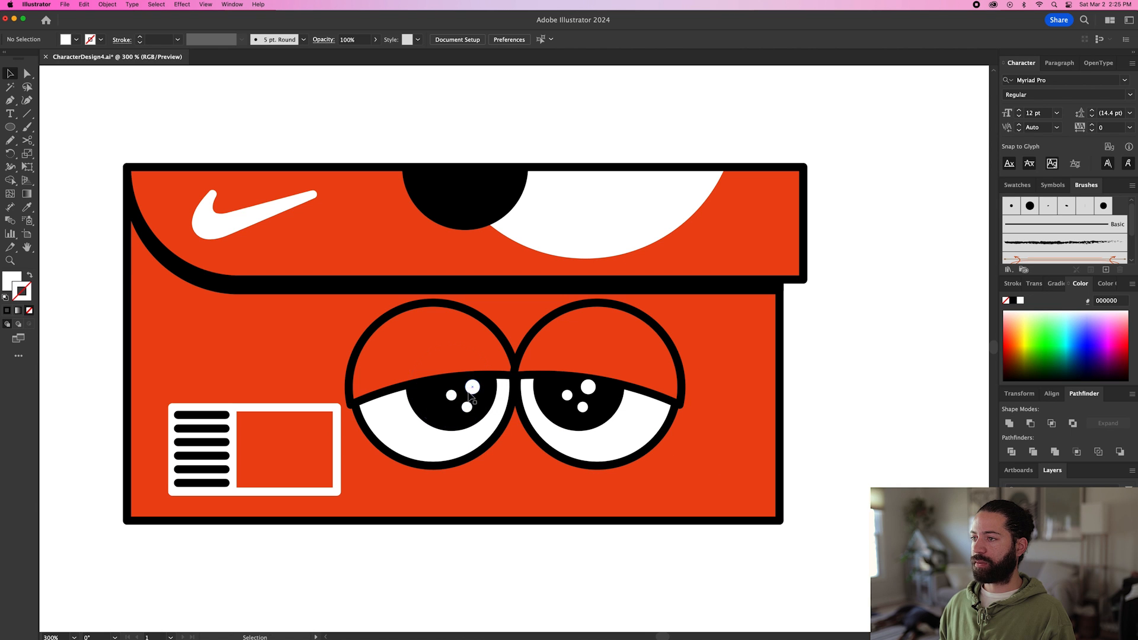
# Try setting the right eye and its highlights aside and duplicating the complete left eye, highlights included, to the right.
pyautogui.moveTo(432, 351); pyautogui.dragTo(432, 363)
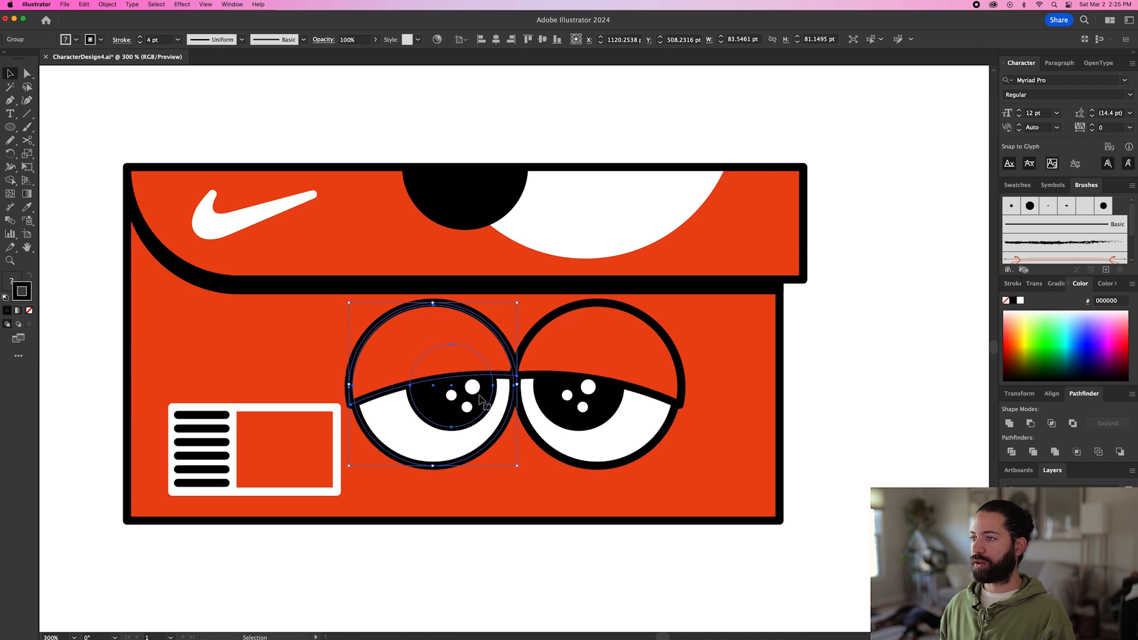
pyautogui.press('shift+super+a')
pyautogui.click(594, 372)
pyautogui.keyDown('shift'); pyautogui.click(588, 388); pyautogui.keyUp('shift')
pyautogui.moveTo(545, 357); pyautogui.dragTo(848, 358)
pyautogui.click(473, 388)
pyautogui.keyDown('shift'); pyautogui.click(431, 348); pyautogui.keyUp('shift')
pyautogui.moveTo(395, 349); pyautogui.dragTo(575, 350)
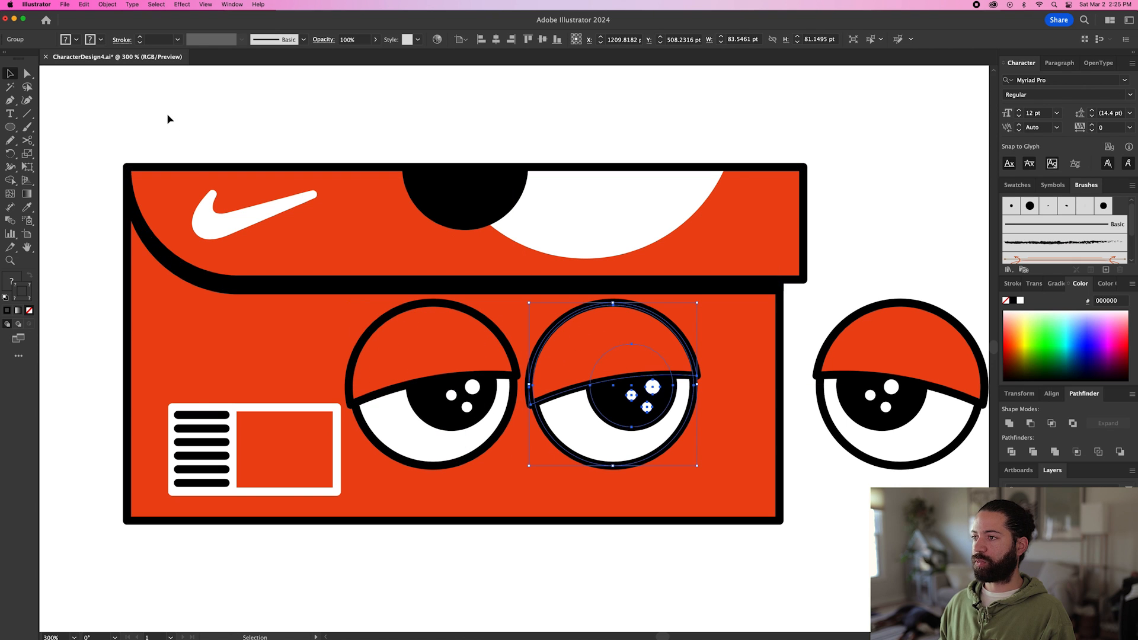
# Try reflecting the duplicated eye together with its highlights across the vertical axis, and undo the whole mirrored-eye trial.
pyautogui.click(107, 4)
pyautogui.moveTo(148, 18)
pyautogui.click(237, 51)
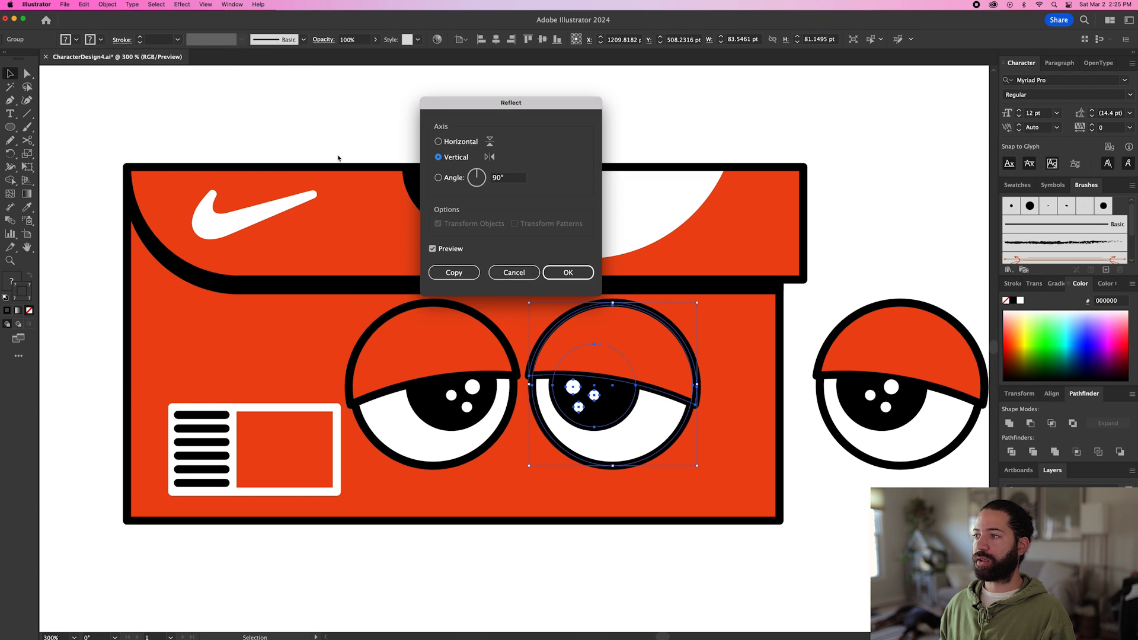
pyautogui.click(563, 272)
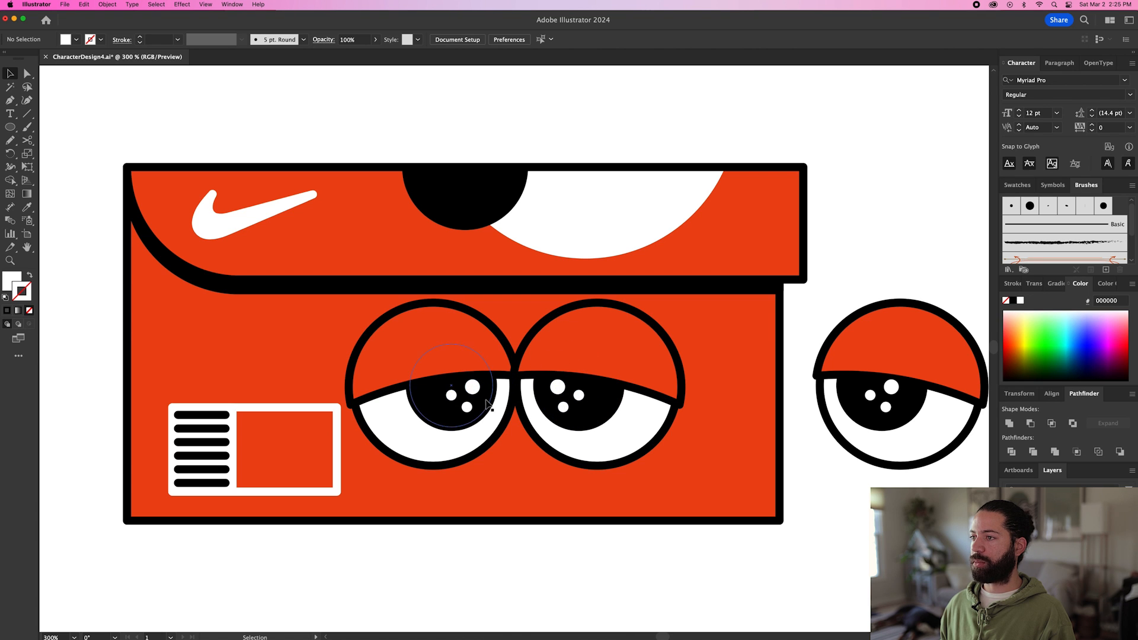
pyautogui.press('super+z')
pyautogui.press('super+z')
pyautogui.press('super+z')
pyautogui.press('super+z')
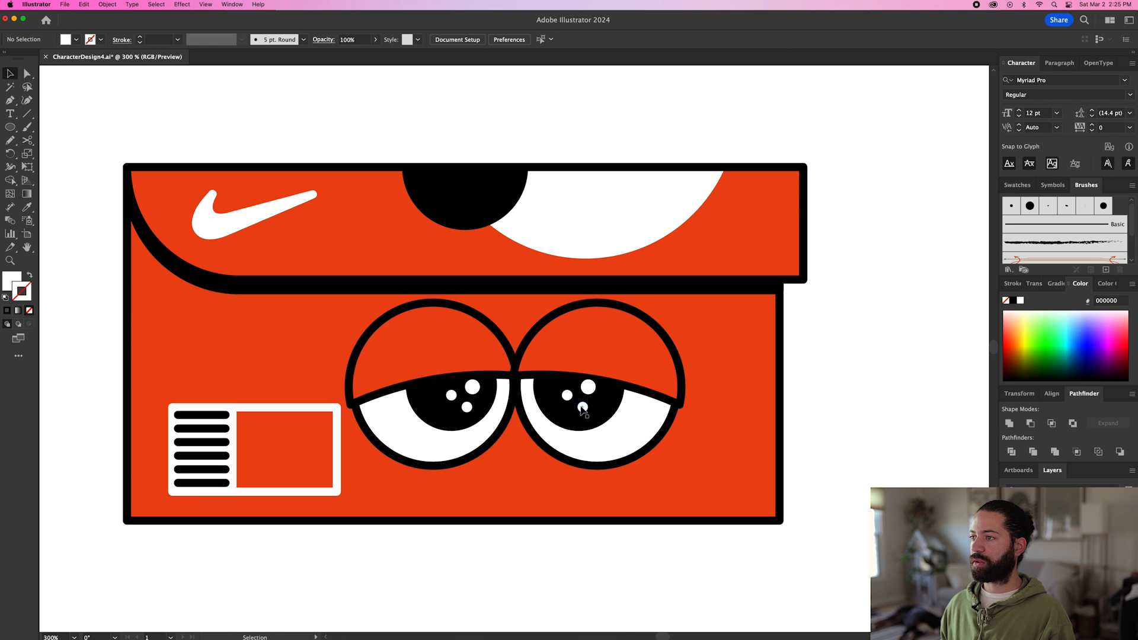
# Sketch a white teardrop highlight about 10 by 11 pt on the left eyelid with the Pencil, plus a dot about 4 pt wide below it.
pyautogui.hscroll(-3, 868, 382)
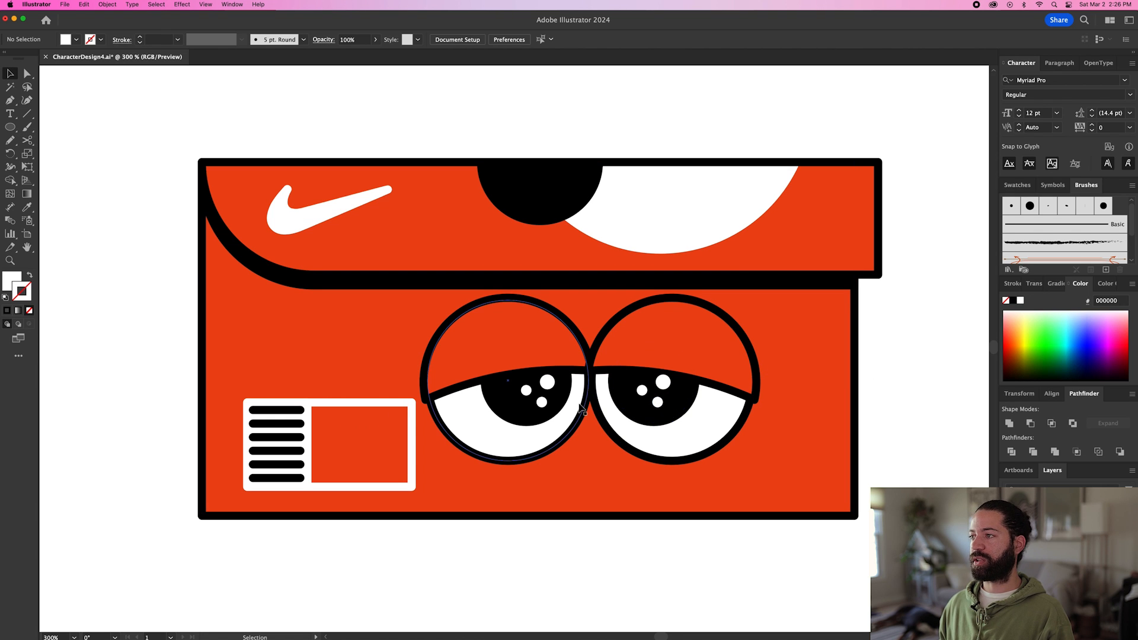
pyautogui.scroll(-1, 591, 410)
pyautogui.scroll(-2, 592, 410)
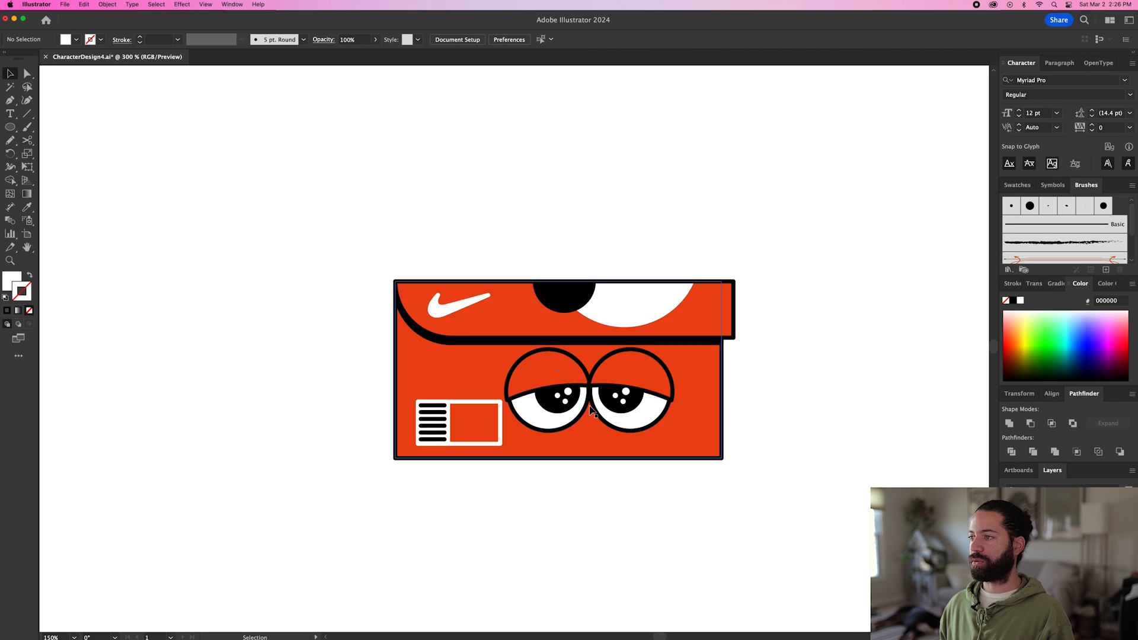
pyautogui.scroll(3, 584, 394)
pyautogui.press('n')
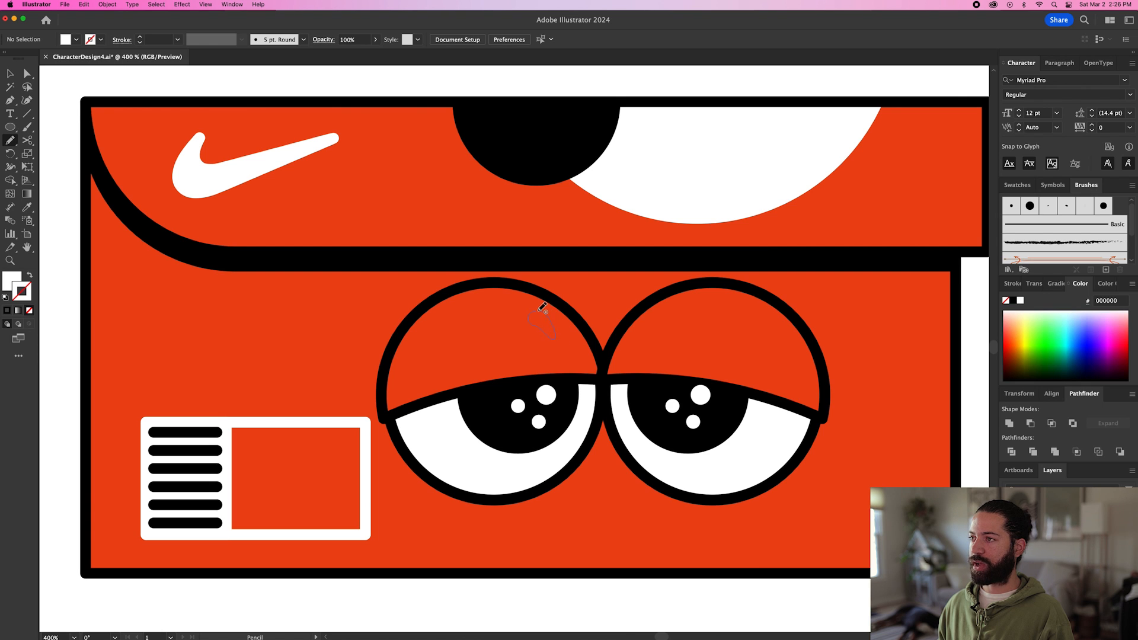
pyautogui.moveTo(540, 309); pyautogui.dragTo(541, 310)
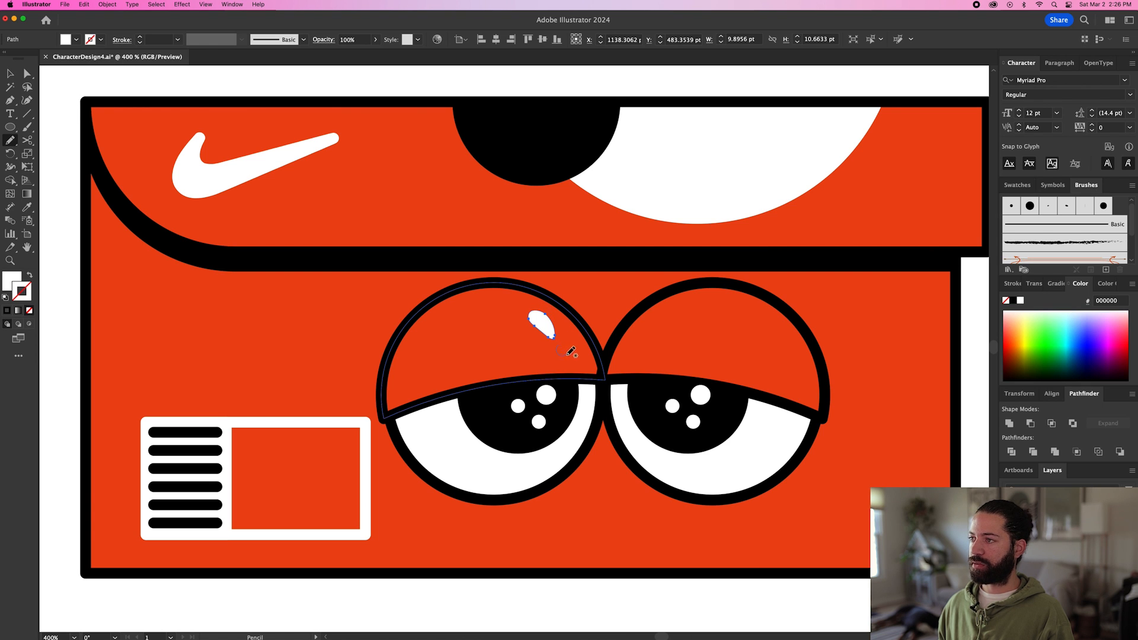
pyautogui.hscroll(-1, 579, 348)
pyautogui.press('v')
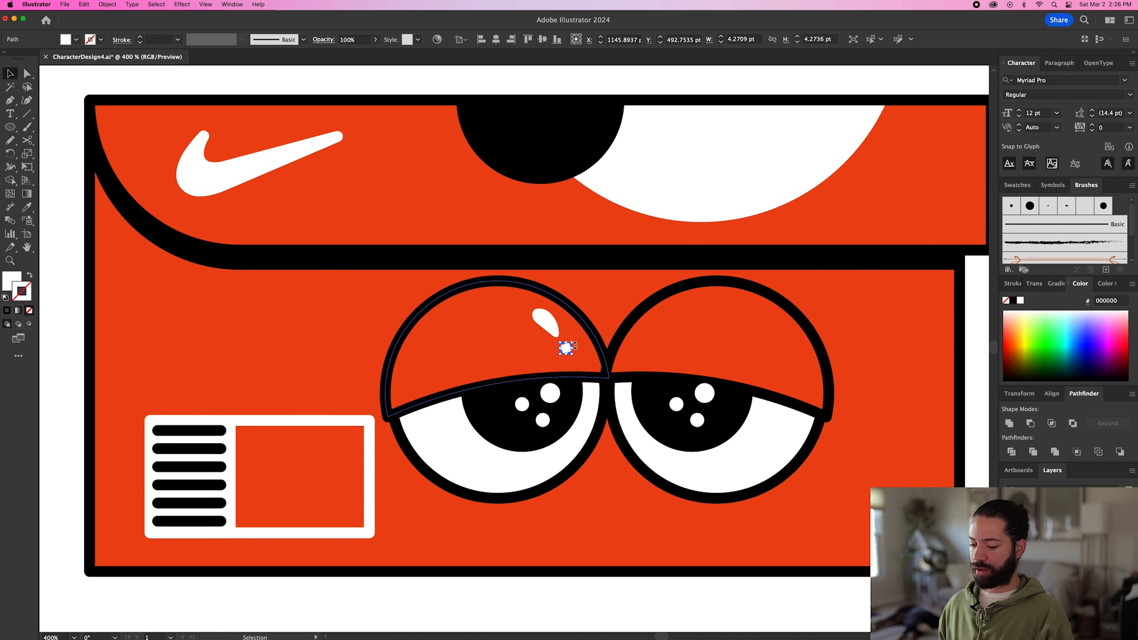
# Group the teardrop and dot highlights, and place a copy at the same height on the right eyelid.
pyautogui.keyDown('shift'); pyautogui.click(545, 324); pyautogui.keyUp('shift')
pyautogui.press('super+g')
pyautogui.moveTo(545, 324); pyautogui.dragTo(766, 330)
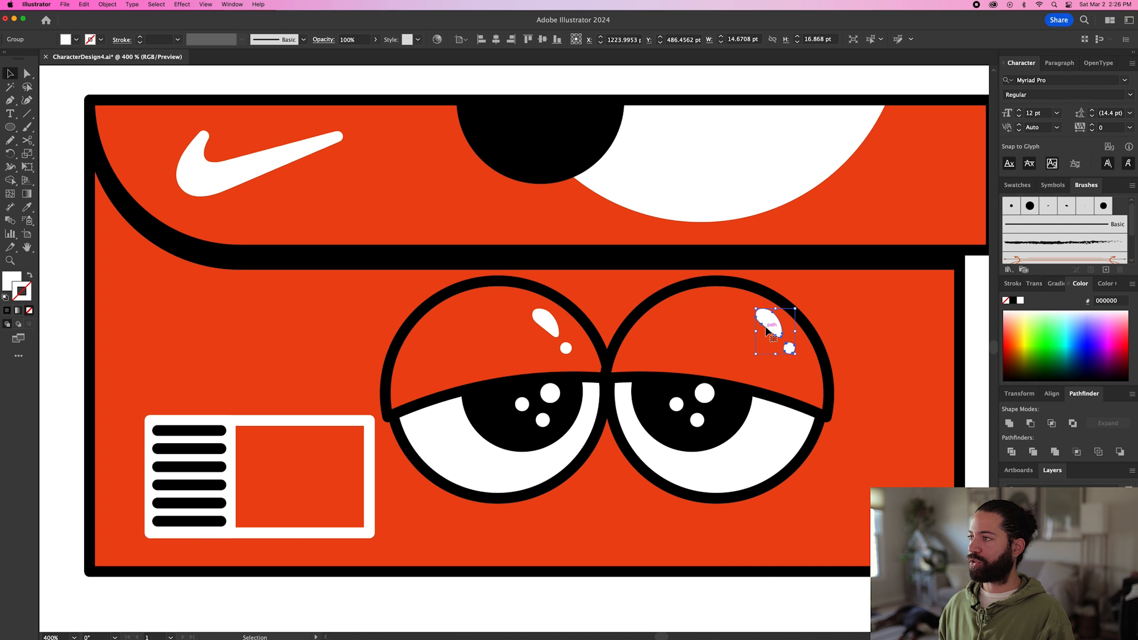
# Select both eyes with all their highlights, scale them down slightly, and shift them up and left on the box front.
pyautogui.keyDown('shift'); pyautogui.click(557, 325); pyautogui.keyUp('shift')
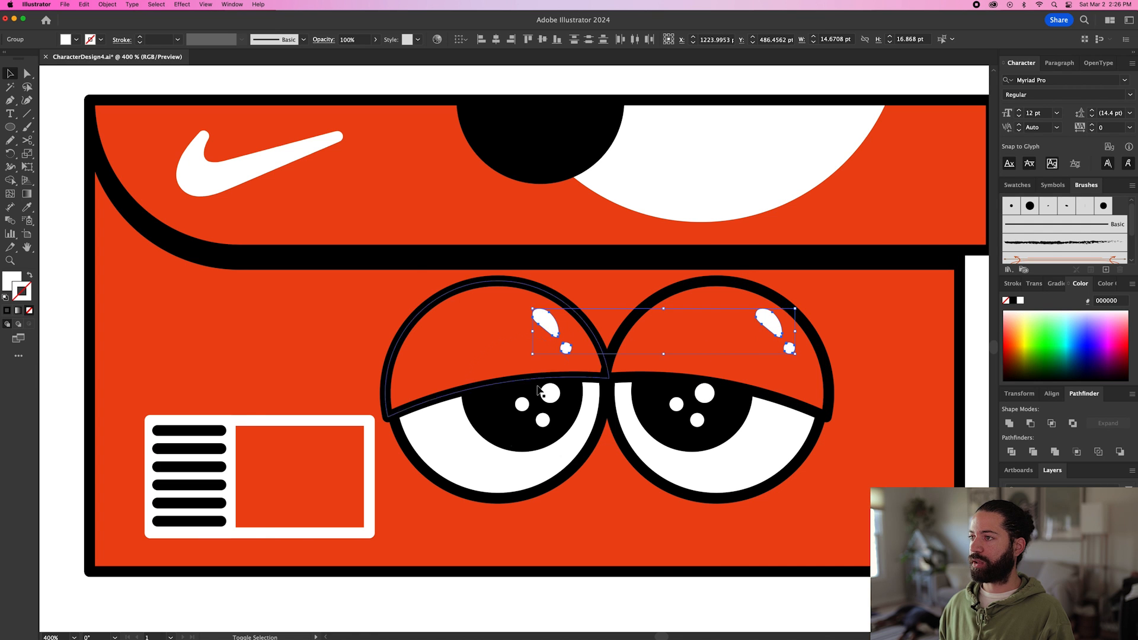
pyautogui.keyDown('shift'); pyautogui.click(547, 362); pyautogui.keyUp('shift')
pyautogui.scroll(-1, 567, 397)
pyautogui.moveTo(763, 473); pyautogui.dragTo(730, 457)
pyautogui.moveTo(676, 384); pyautogui.dragTo(659, 377)
# Scale the side label group down proportionally to about 70 by 36 pt.
pyautogui.scroll(-3, 659, 377)
pyautogui.hscroll(-2, 660, 378)
pyautogui.click(687, 391)
pyautogui.scroll(1, 687, 389)
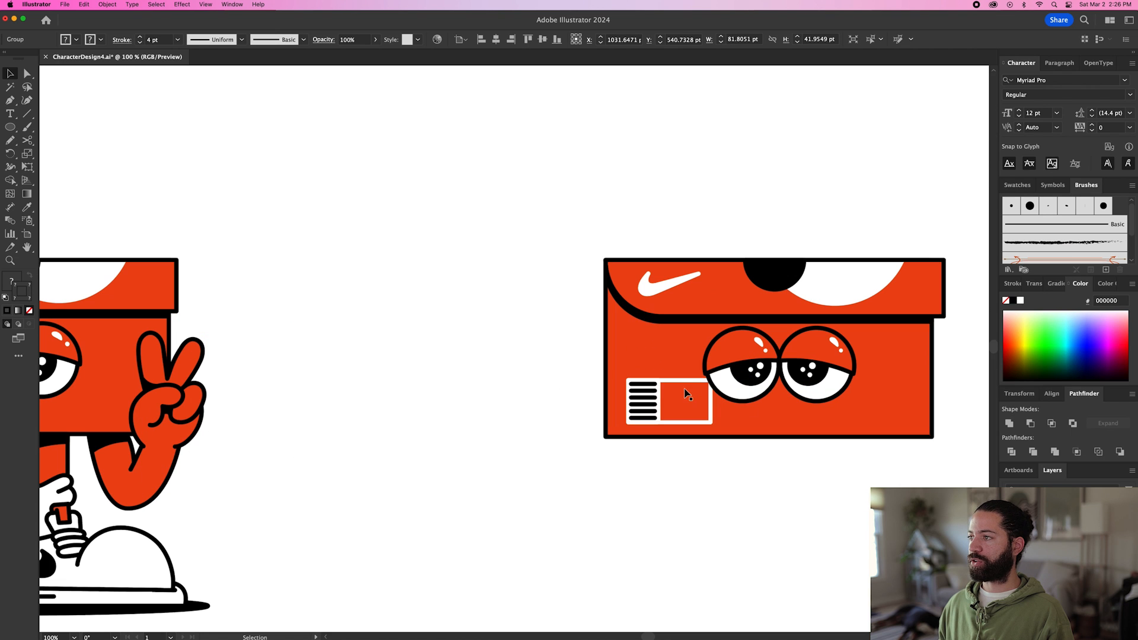
pyautogui.moveTo(711, 380); pyautogui.dragTo(700, 384)
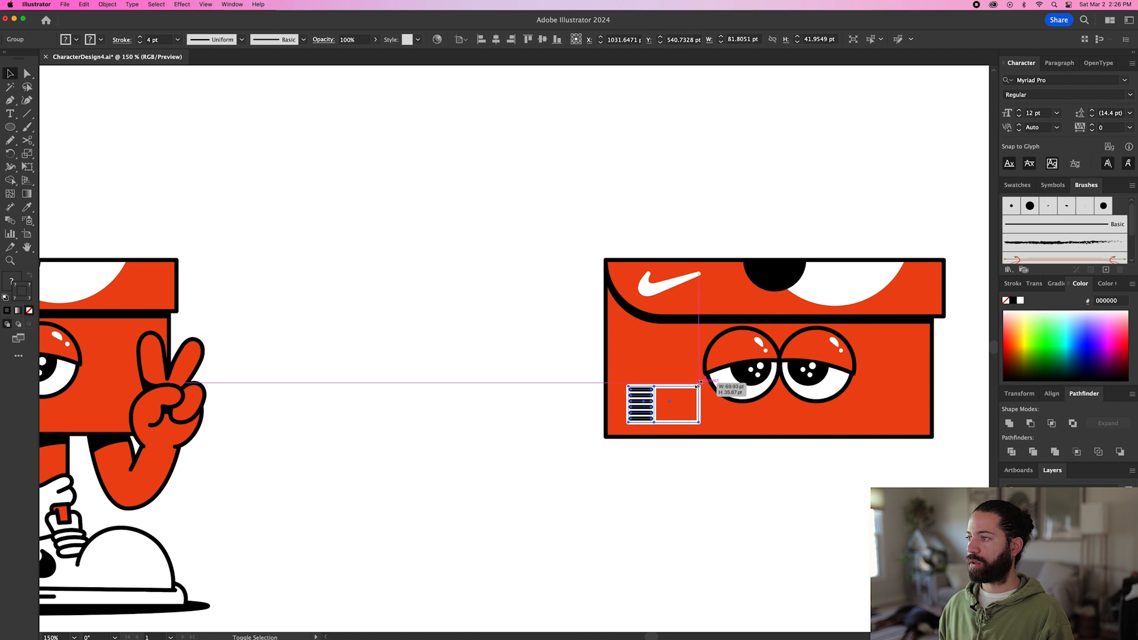
pyautogui.moveTo(699, 384); pyautogui.dragTo(700, 384)
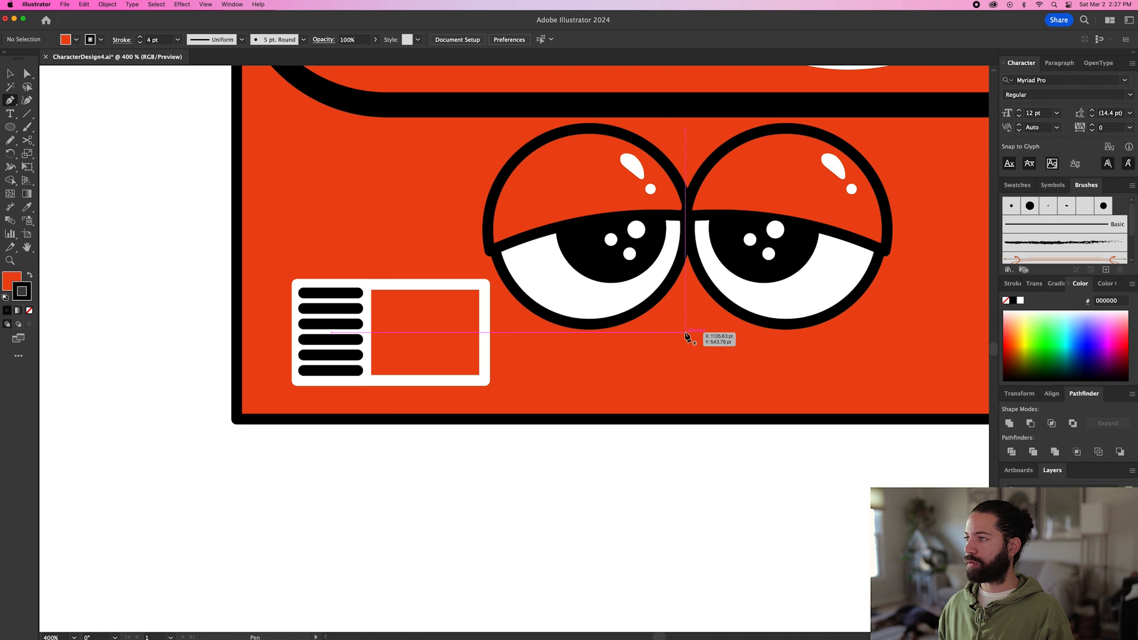
# Draw a short horizontal black mouth line with the Pen just below and between the eyes.
pyautogui.click(686, 333)
pyautogui.click(722, 334)
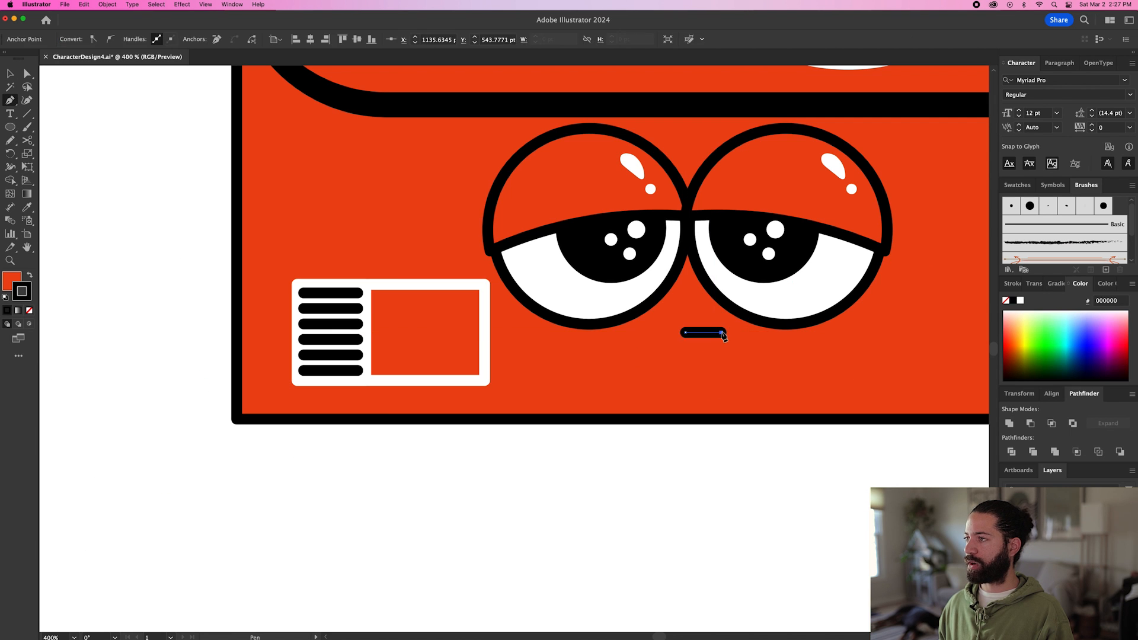
pyautogui.press('v')
pyautogui.click(741, 440)
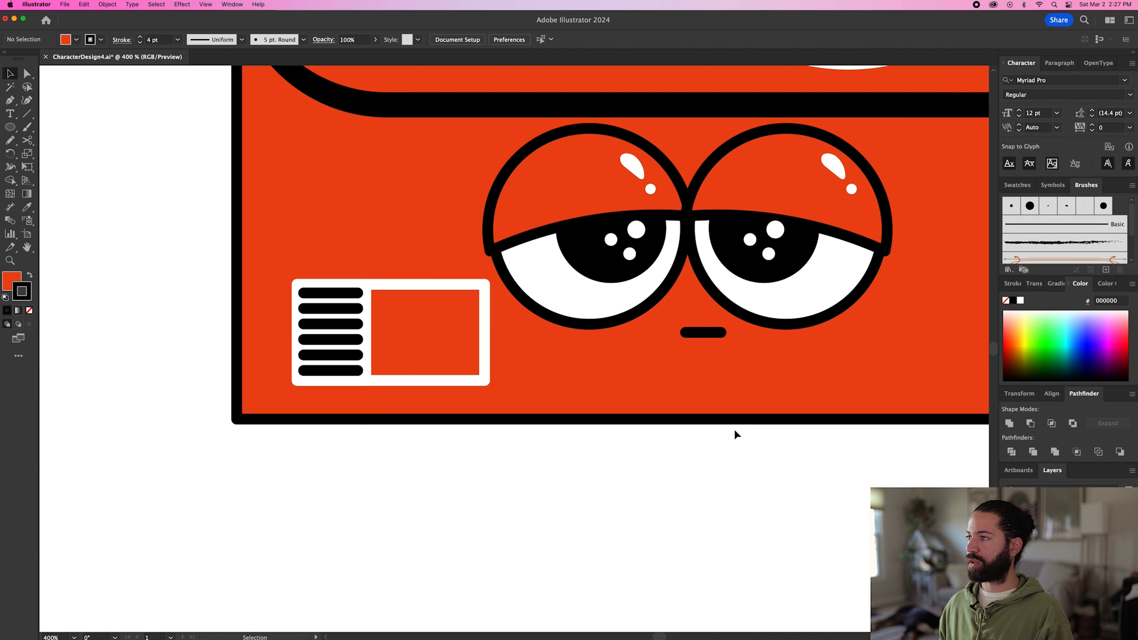
pyautogui.scroll(-4, 735, 434)
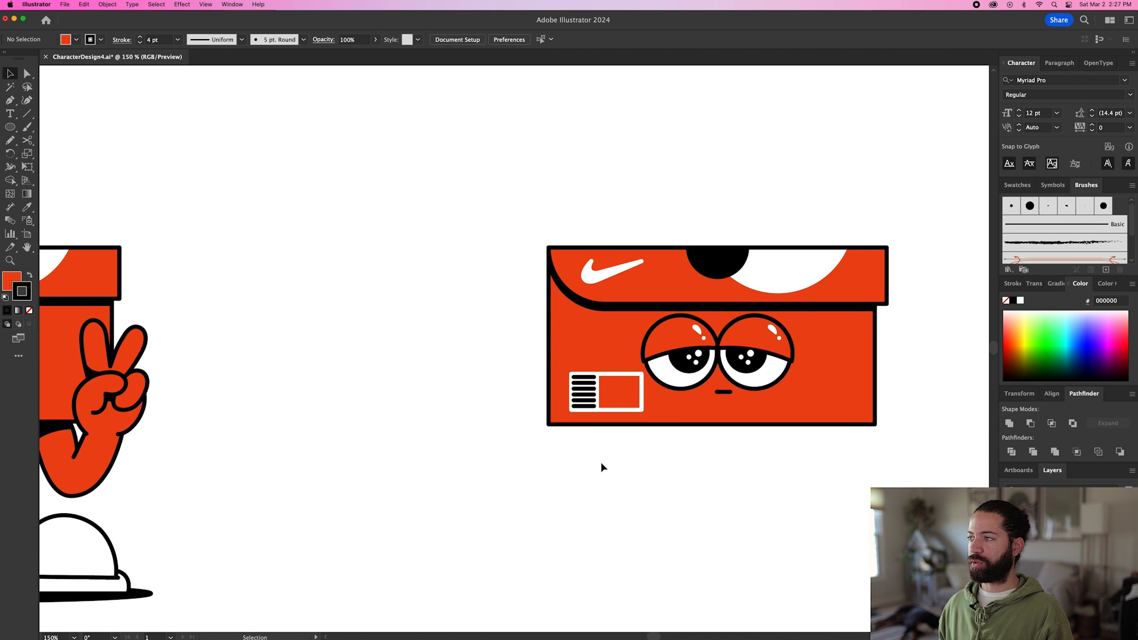
# Draw a tall, narrow red rectangle with a black outline as a leg hanging from the box's bottom edge.
pyautogui.scroll(-1, 600, 461)
pyautogui.scroll(1, 671, 453)
pyautogui.scroll(-1, 671, 453)
pyautogui.press('m')
pyautogui.moveTo(632, 436); pyautogui.dragTo(661, 521)
pyautogui.press('v')
# Draw a closed shadow shape with a curved lower edge across the top of the leg using the Pen, and fill it black.
pyautogui.scroll(3, 676, 459)
pyautogui.press('p')
pyautogui.press('super+shift+a')
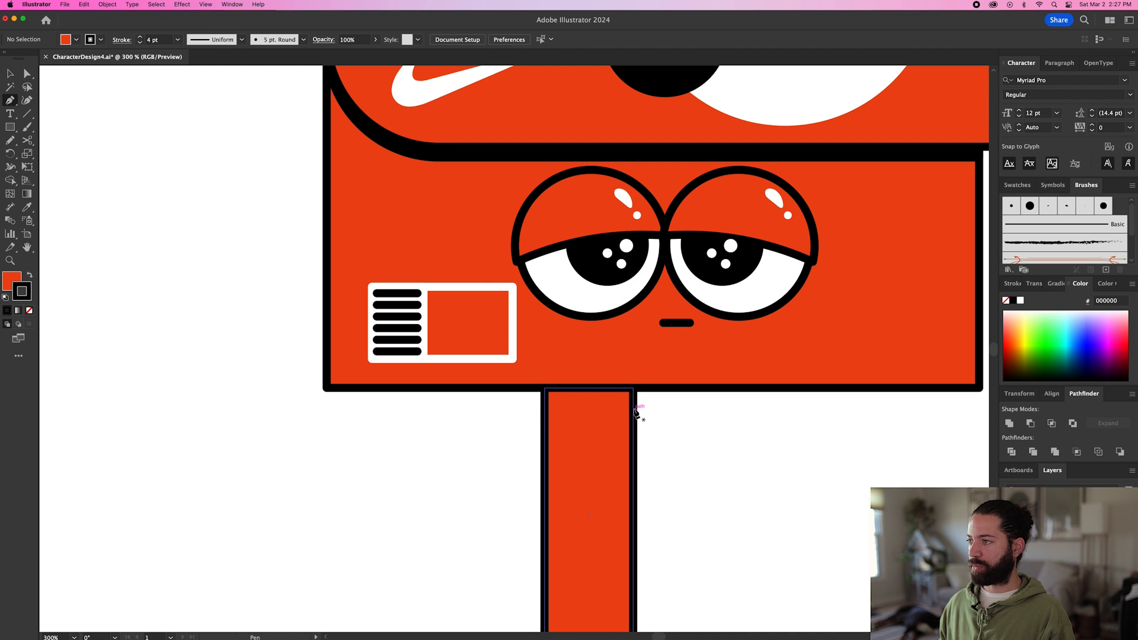
pyautogui.click(633, 406)
pyautogui.moveTo(544, 429); pyautogui.dragTo(509, 458)
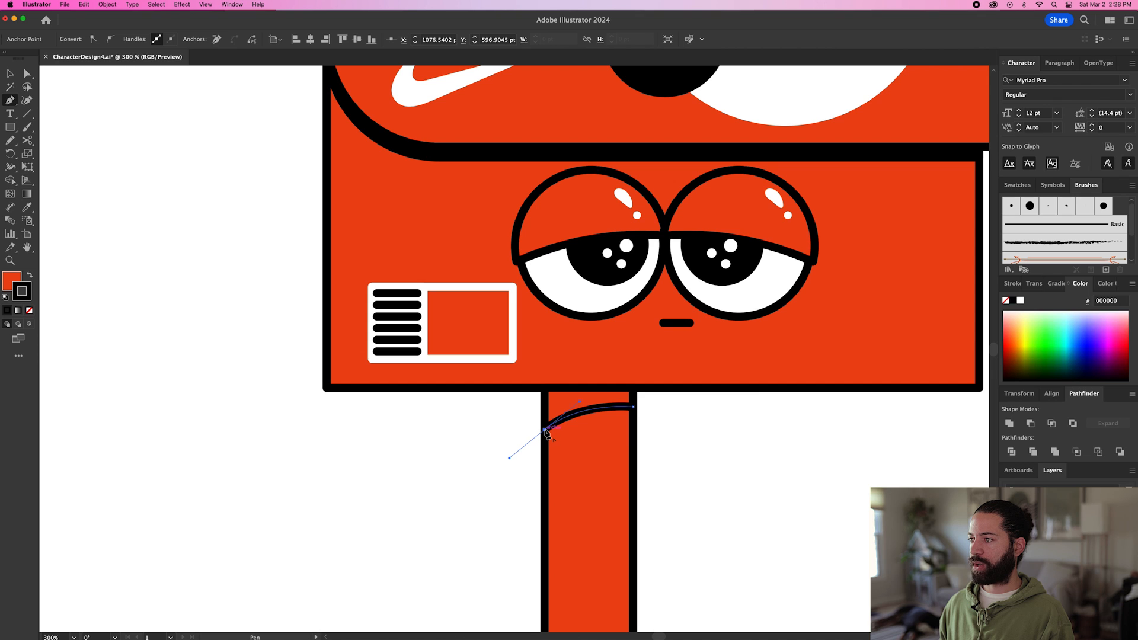
pyautogui.moveTo(545, 431)
pyautogui.mouseDown()
pyautogui.moveTo(526, 432)
pyautogui.moveTo(526, 446)
pyautogui.moveTo(531, 433)
pyautogui.mouseUp()
pyautogui.click(544, 388)
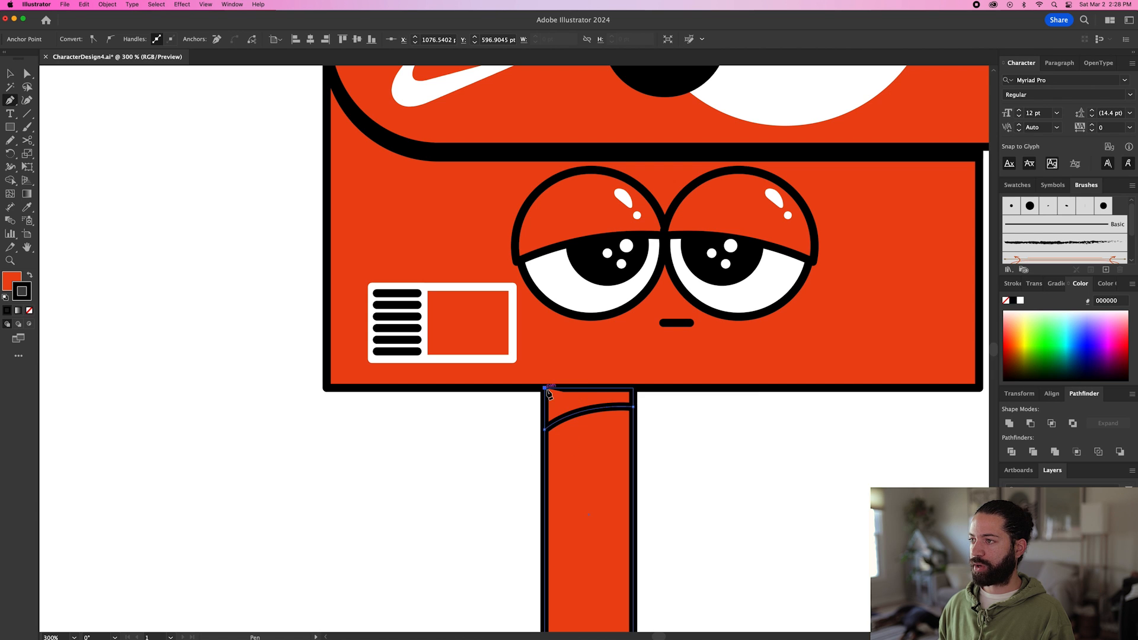
pyautogui.click(633, 389)
pyautogui.click(634, 407)
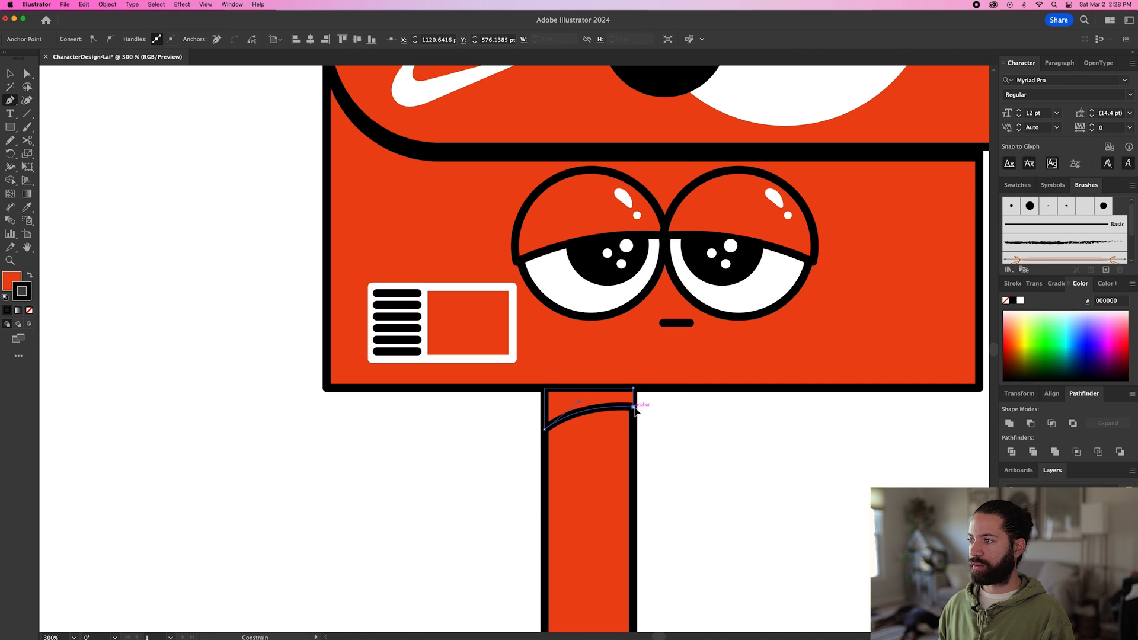
pyautogui.press('i')
pyautogui.click(593, 317)
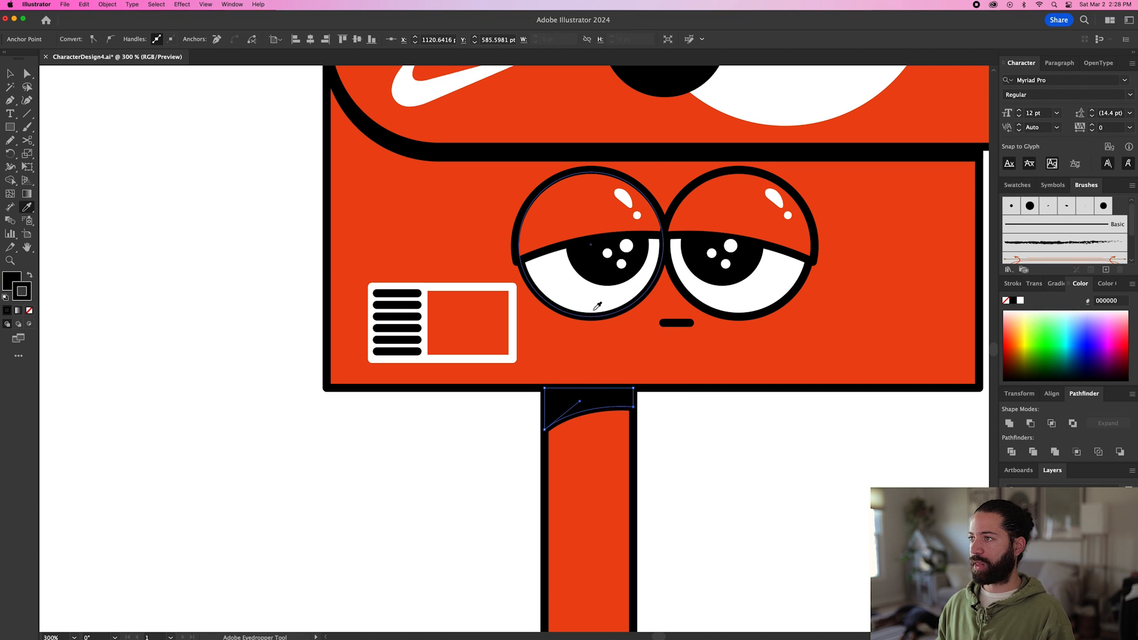
# Group the leg with its black shadow shape and duplicate the group to the right as the second leg.
pyautogui.press('v')
pyautogui.click(613, 470)
pyautogui.press('super+g')
pyautogui.press('super+shift+a')
pyautogui.moveTo(613, 473); pyautogui.dragTo(716, 481)
pyautogui.press('super+z')
pyautogui.press('super+minus')
pyautogui.click(711, 475)
pyautogui.click(812, 472)
pyautogui.press('super+minus')
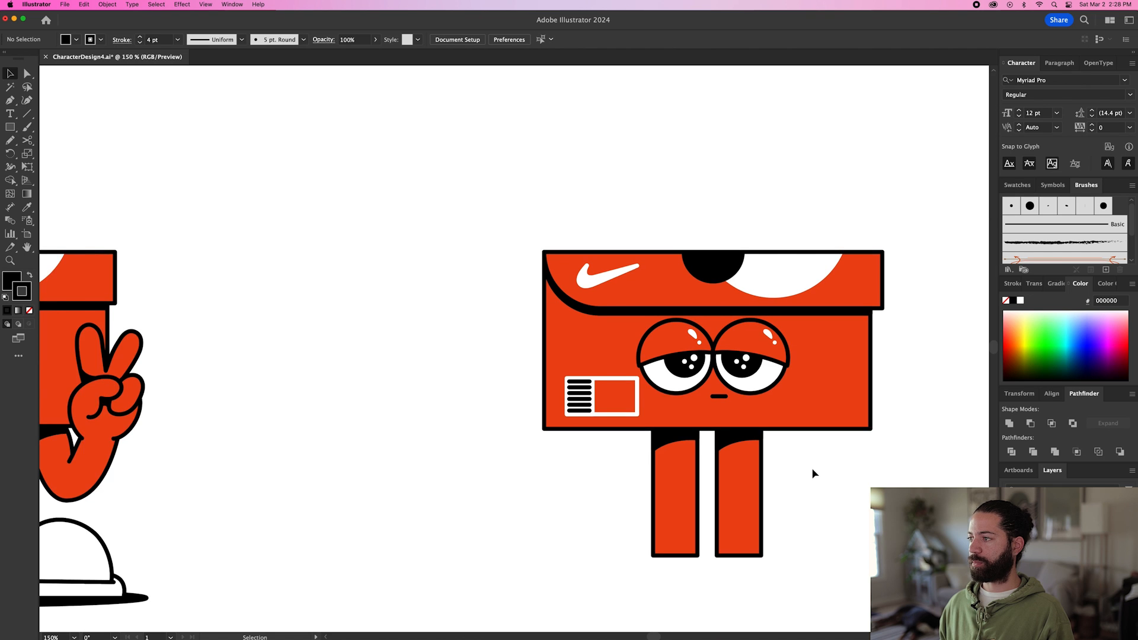
# Pick up the eye's white fill and black 4 pt stroke, and sketch the sock's wavy top edge and first left fold with the Pencil.
pyautogui.press('a')
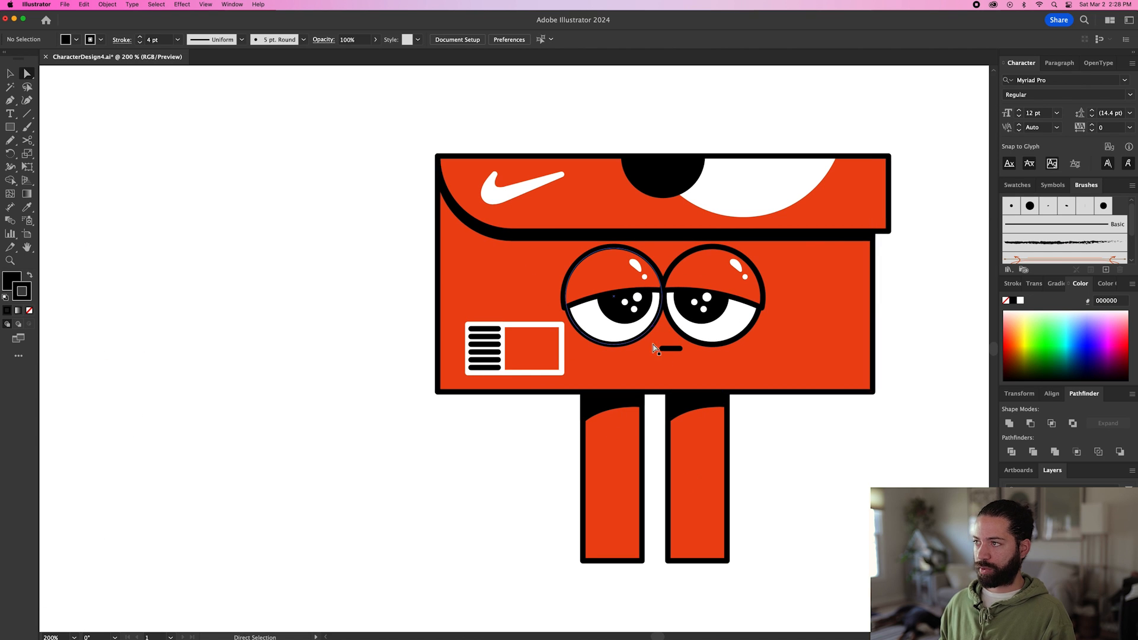
pyautogui.click(729, 325)
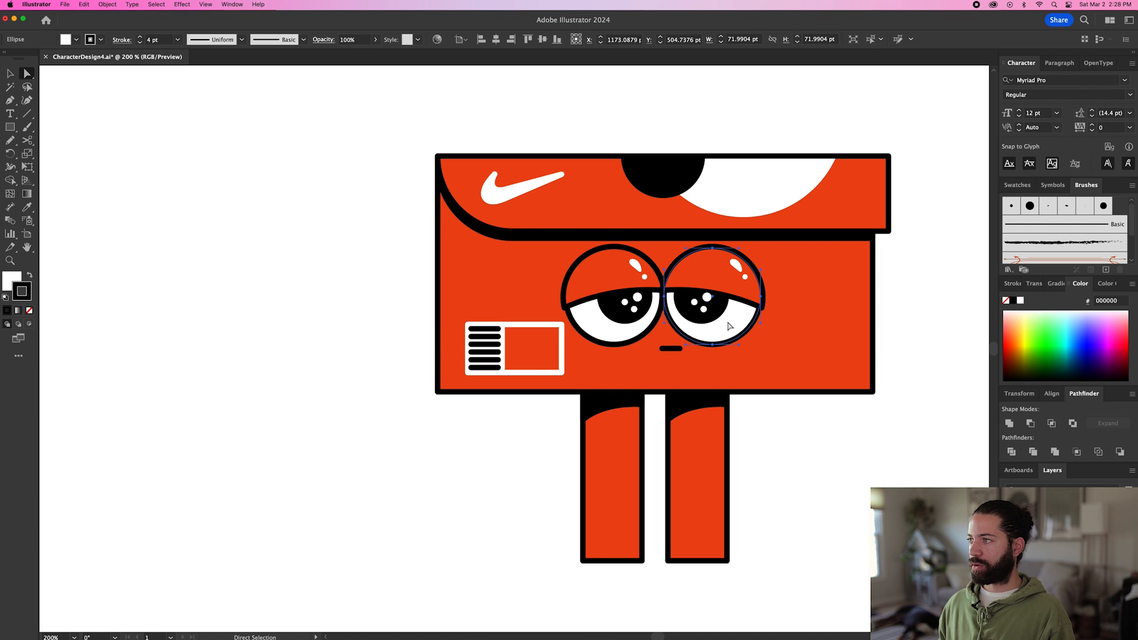
pyautogui.scroll(-3, 744, 406)
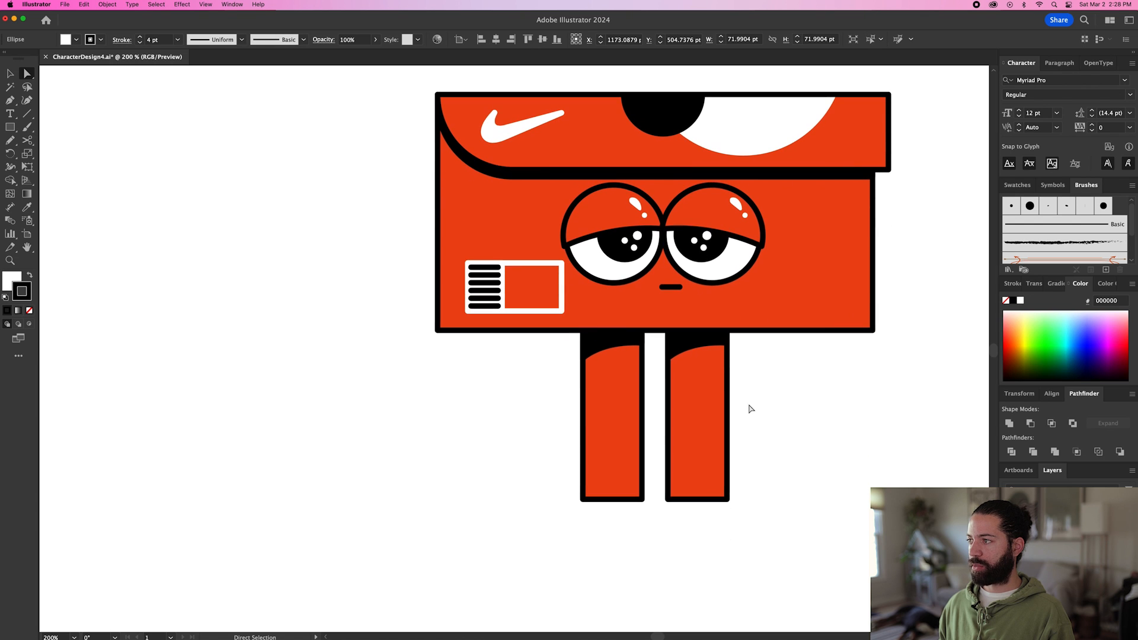
pyautogui.press('n')
pyautogui.scroll(1, 619, 406)
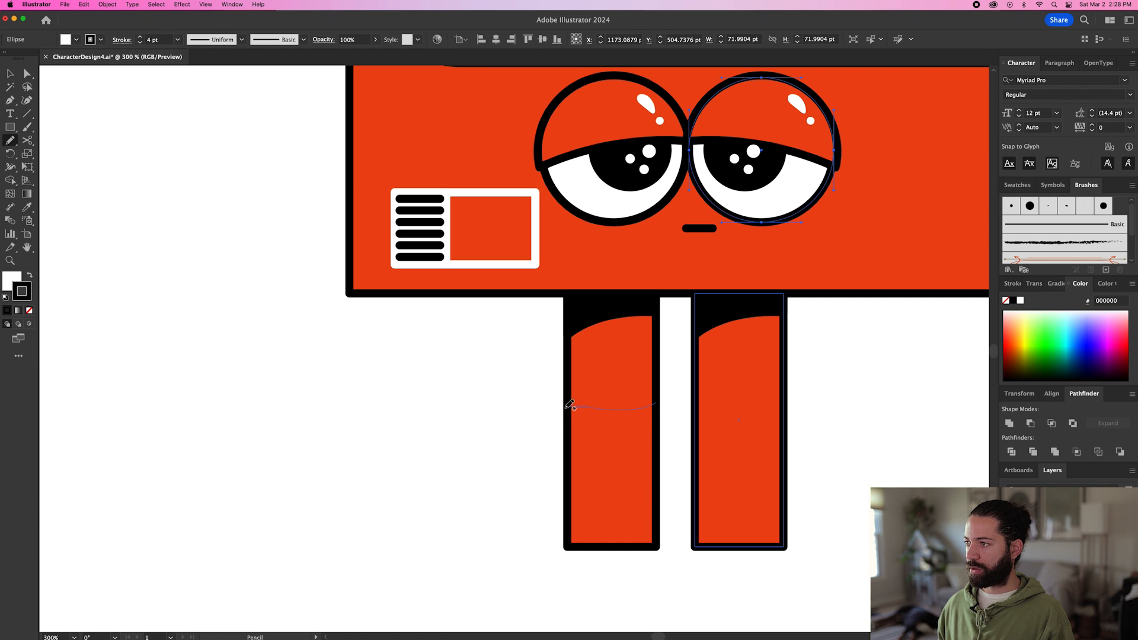
pyautogui.moveTo(566, 428); pyautogui.dragTo(567, 430)
# Extend the sock outline around the left leg's lower part, adding folds on both sides, into a closed shape about 58 by 73 pt.
pyautogui.scroll(1, 568, 432)
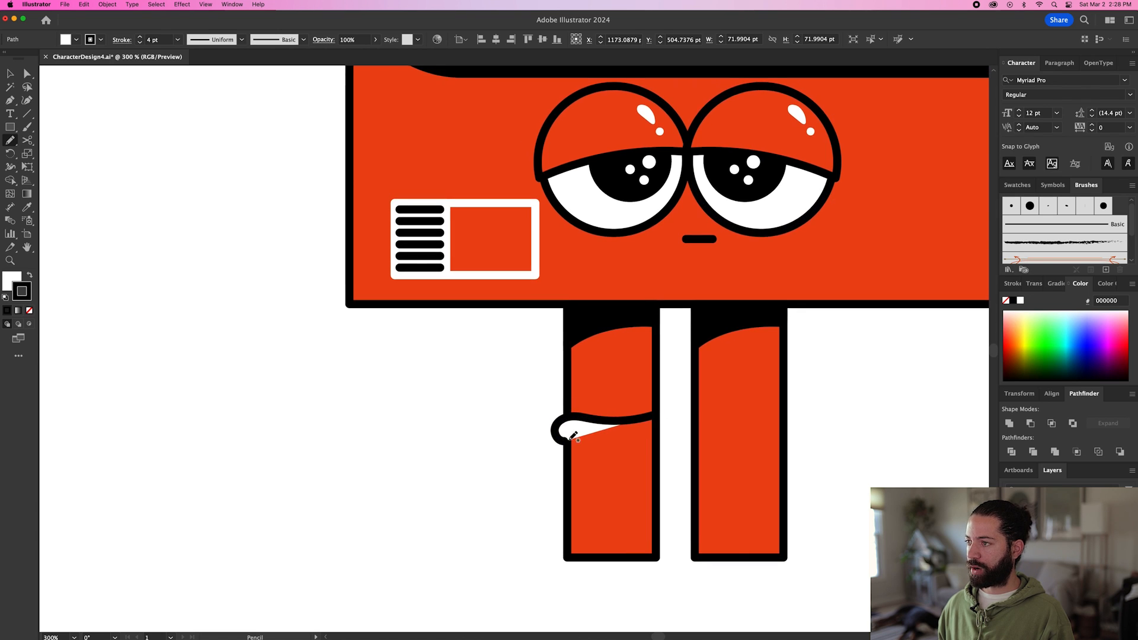
pyautogui.moveTo(569, 464); pyautogui.dragTo(566, 559)
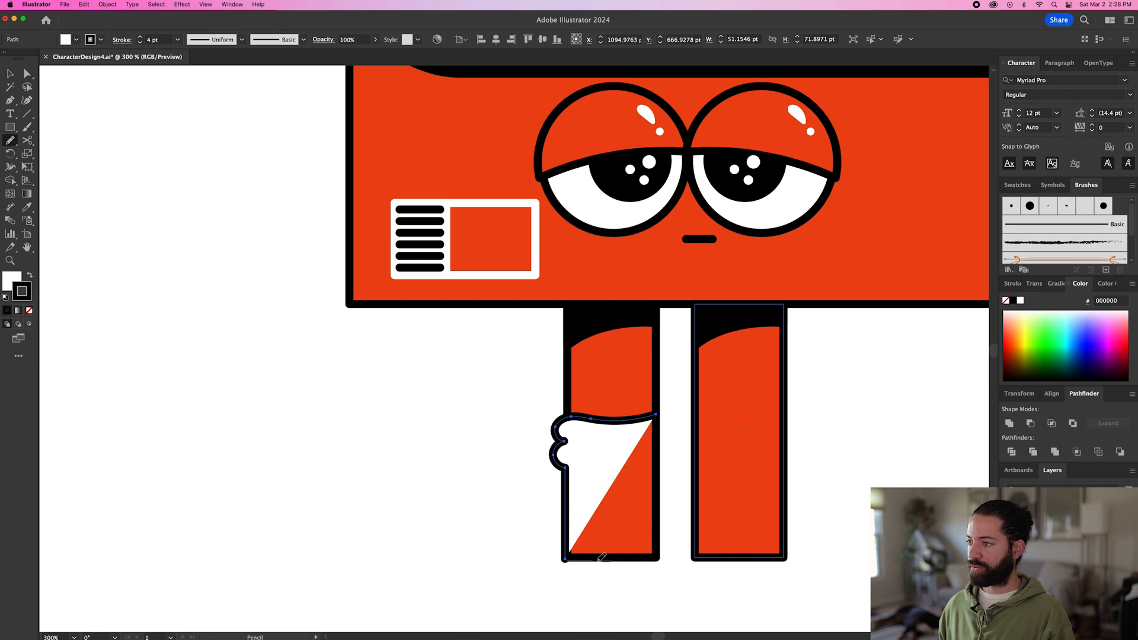
pyautogui.moveTo(654, 557); pyautogui.dragTo(661, 559)
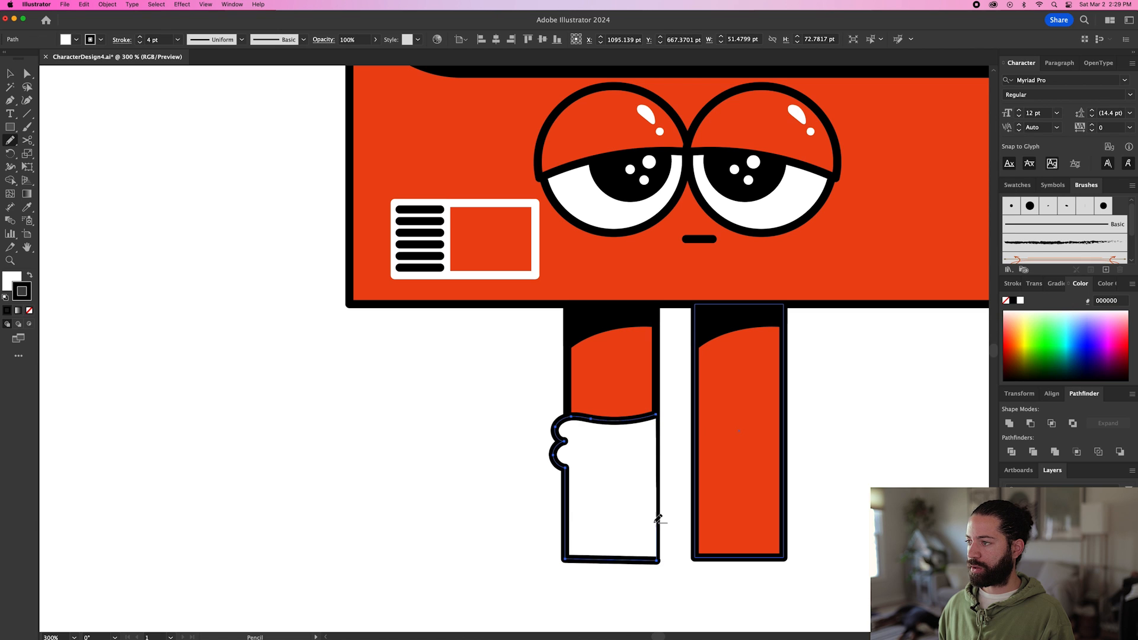
pyautogui.moveTo(658, 465)
pyautogui.mouseDown()
pyautogui.moveTo(669, 462)
pyautogui.moveTo(662, 442)
pyautogui.mouseUp()
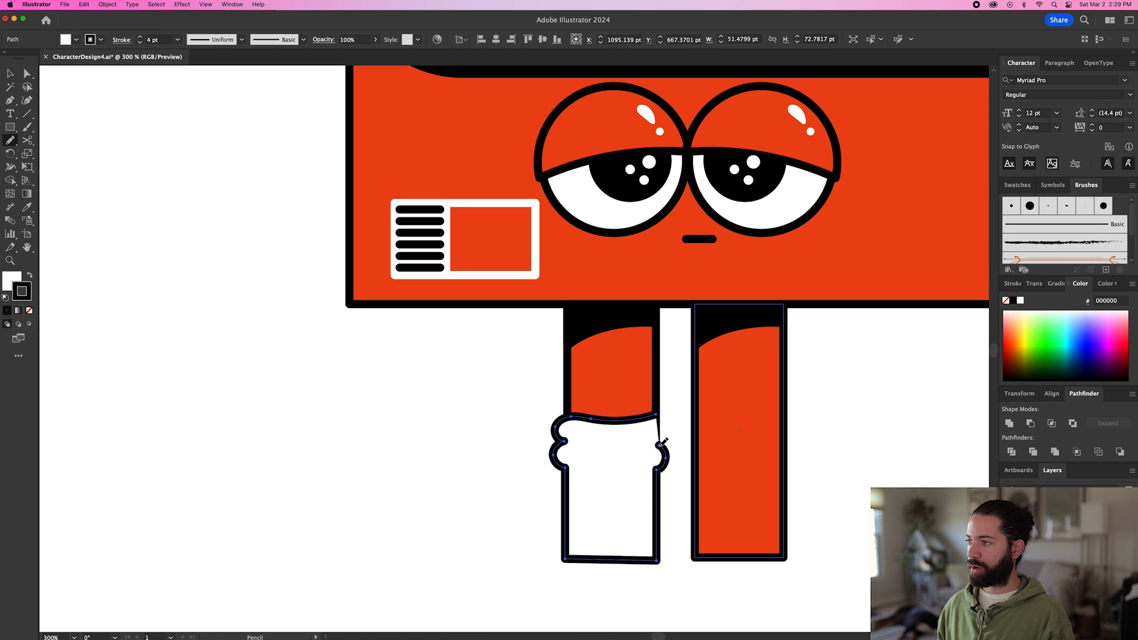
pyautogui.scroll(2, 670, 420)
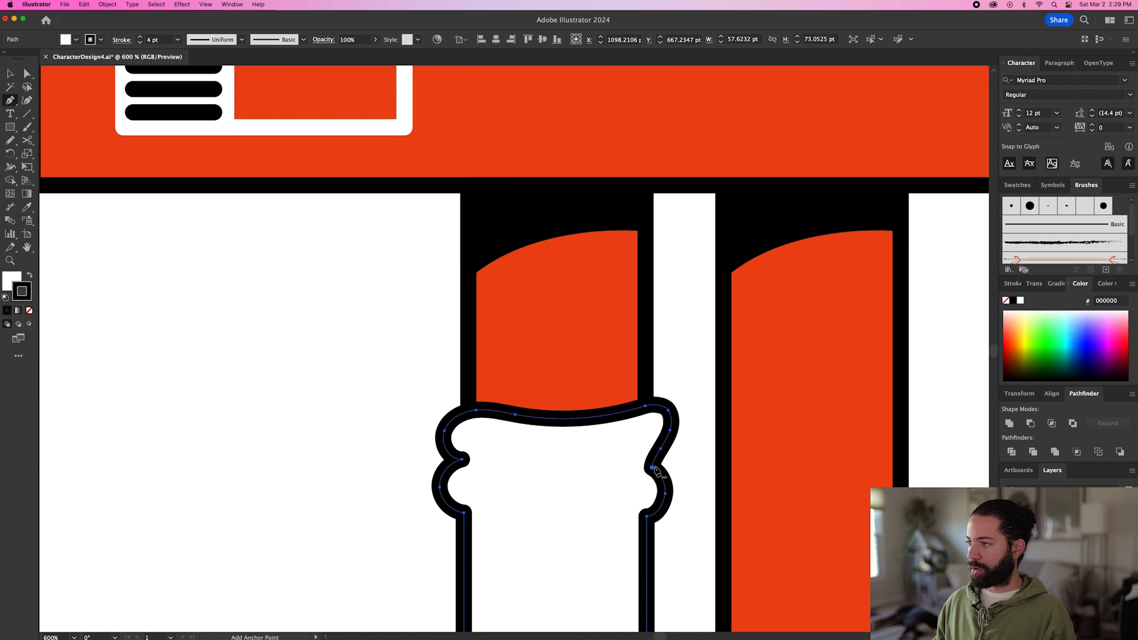
# Remove the extra anchor points from the left sock's upper right fold and reshape it into a fuller, rounded curve.
pyautogui.scroll(1, 670, 419)
pyautogui.press('p')
pyautogui.scroll(1, 646, 455)
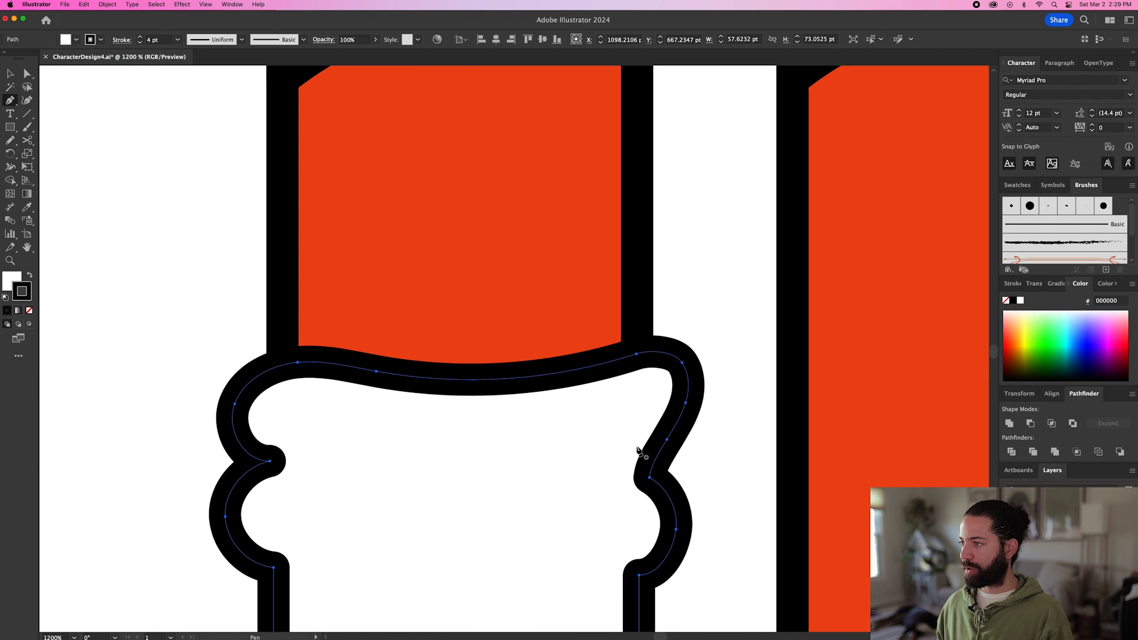
pyautogui.click(667, 441)
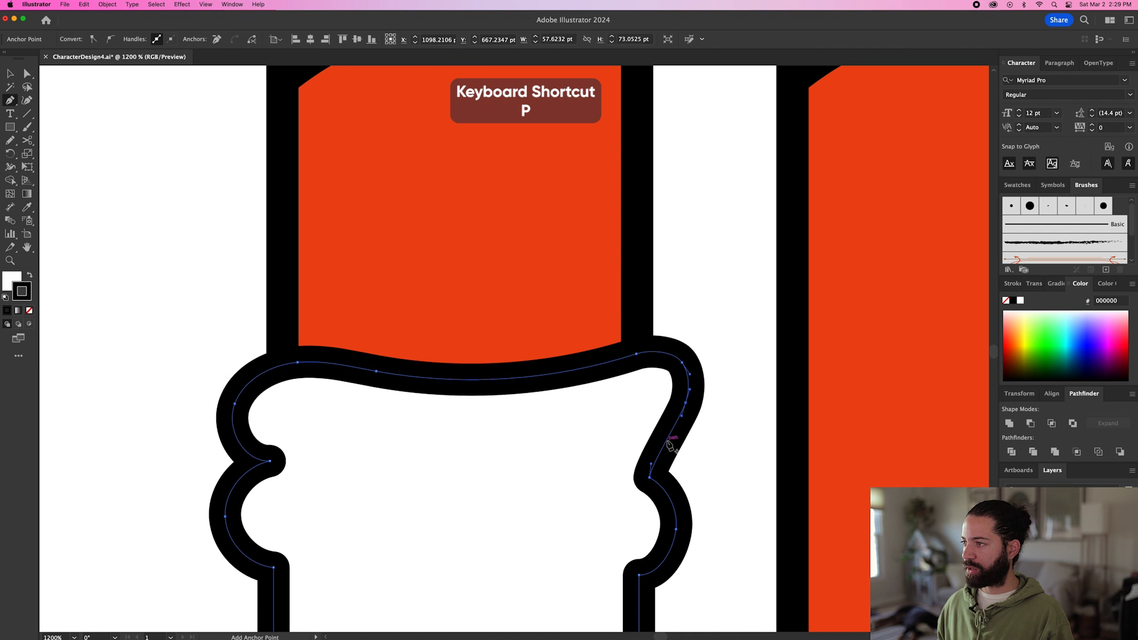
pyautogui.click(684, 363)
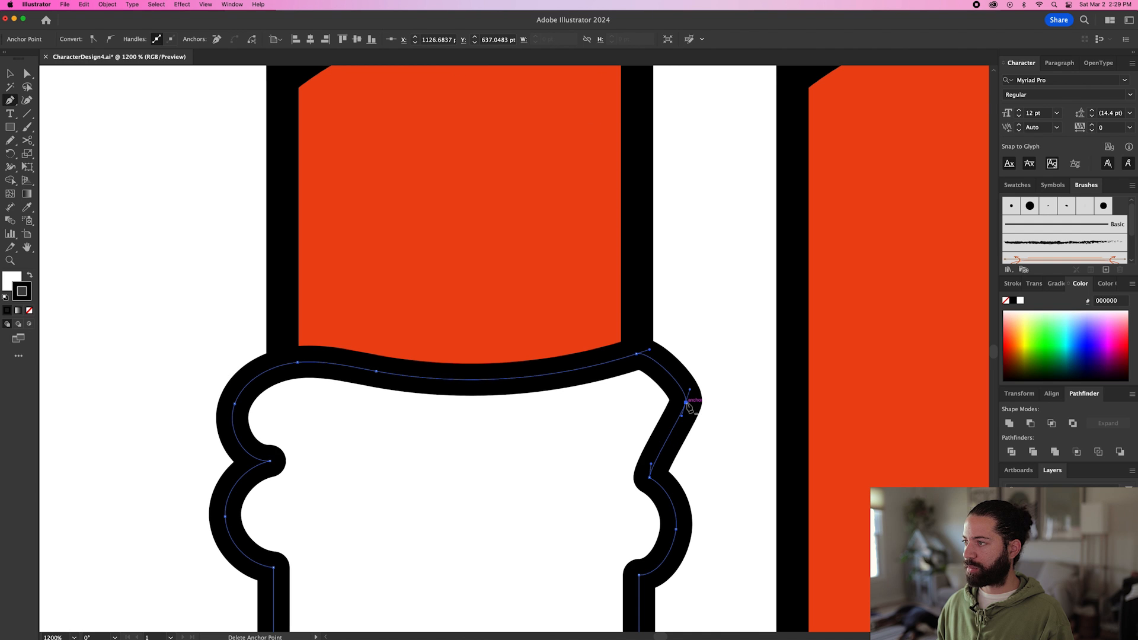
pyautogui.moveTo(686, 402); pyautogui.dragTo(703, 374)
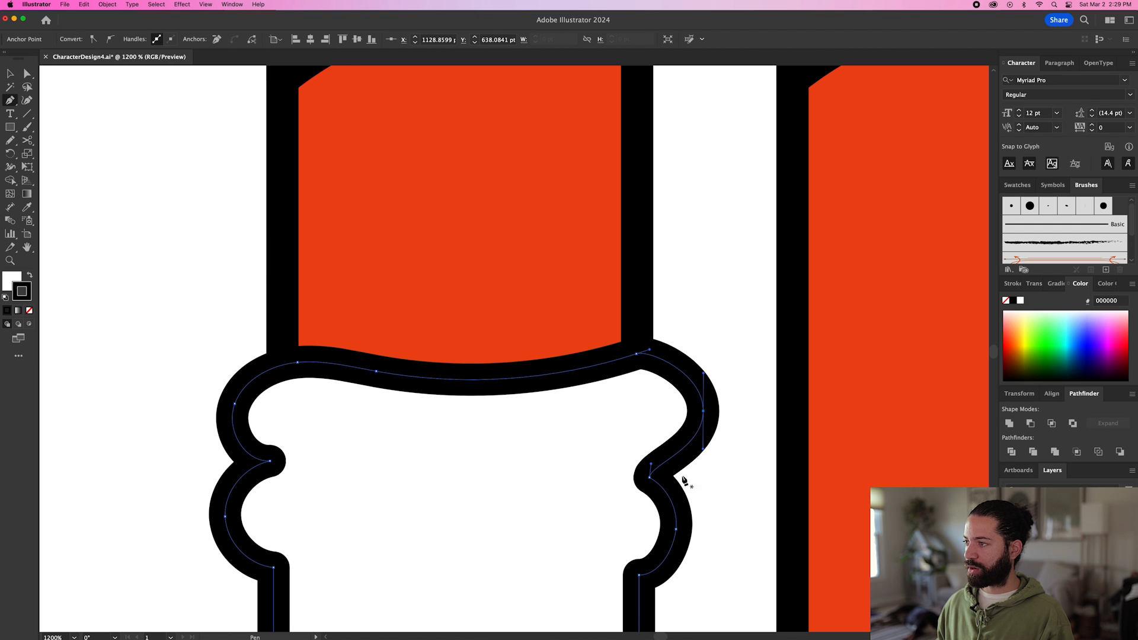
pyautogui.moveTo(651, 468); pyautogui.dragTo(668, 471)
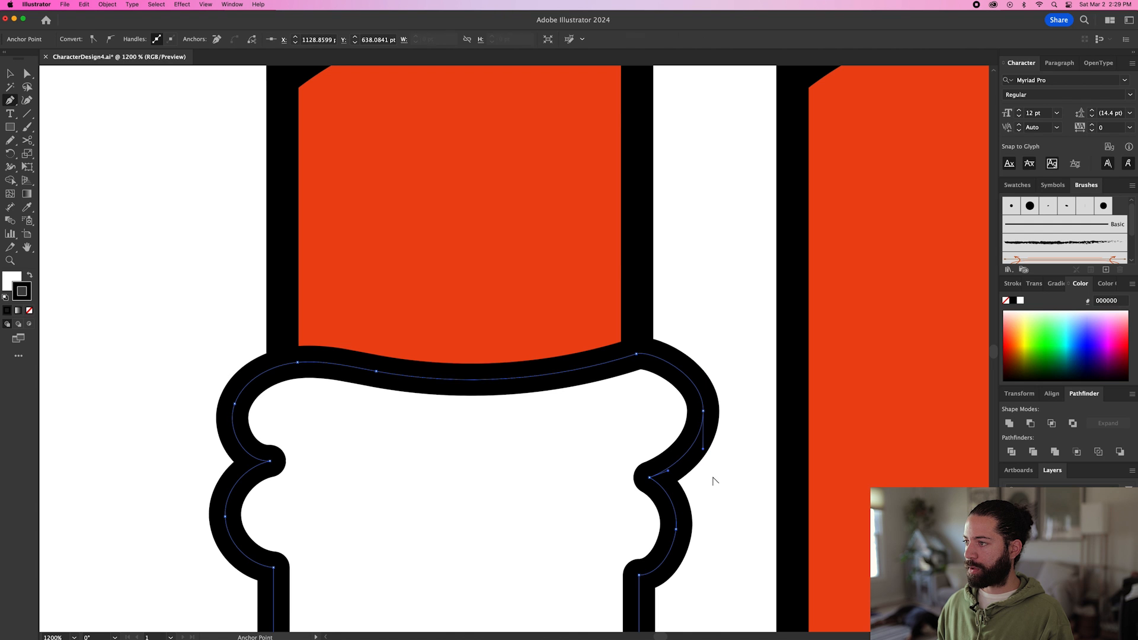
pyautogui.moveTo(716, 499); pyautogui.dragTo(740, 416)
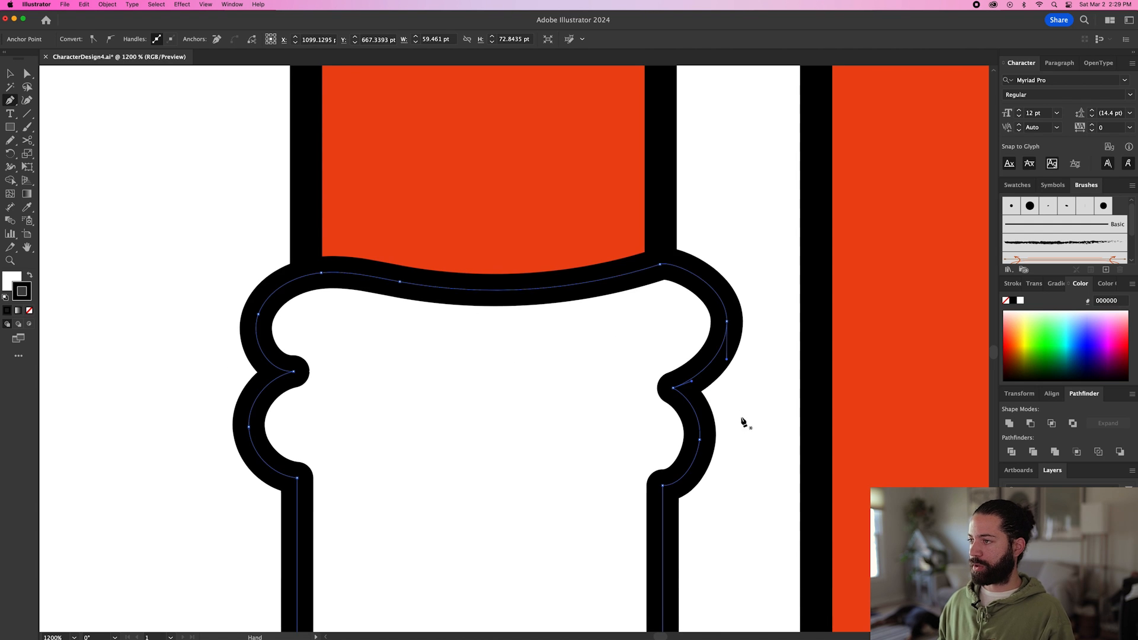
# Draw a short fold line inward from each side notch of the left sock with the Pen, and group the lines with the sock.
pyautogui.click(672, 387)
pyautogui.moveTo(569, 403); pyautogui.dragTo(509, 407)
pyautogui.keyDown('super'); pyautogui.click(726, 407); pyautogui.keyUp('super')
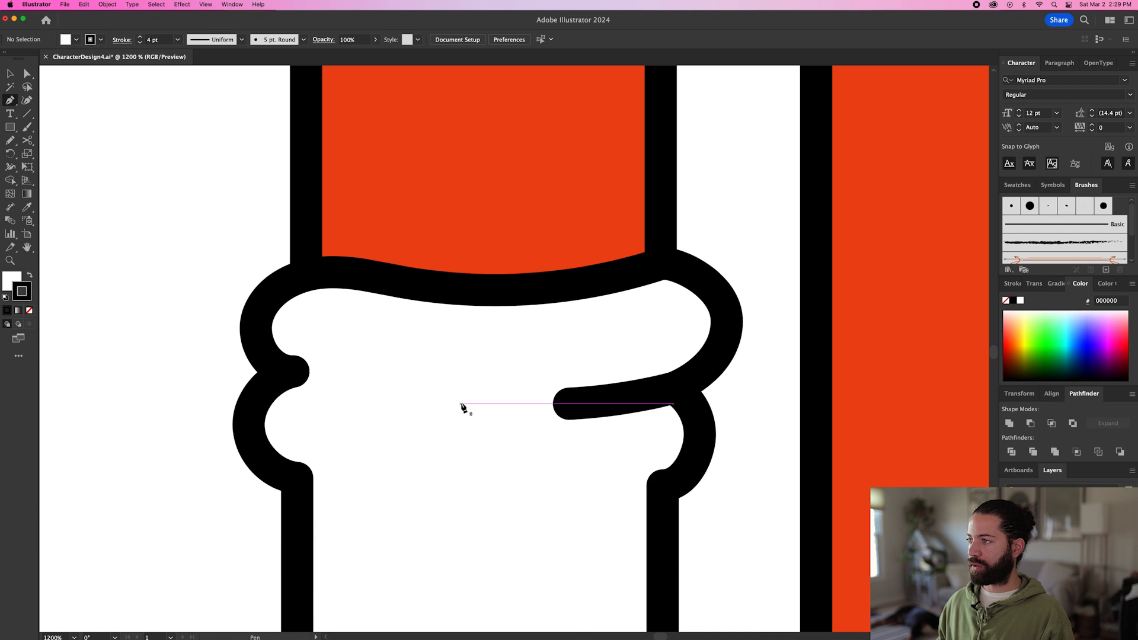
pyautogui.press('super+minus')
pyautogui.press('super+minus')
pyautogui.keyDown('super'); pyautogui.click(504, 349); pyautogui.keyUp('super')
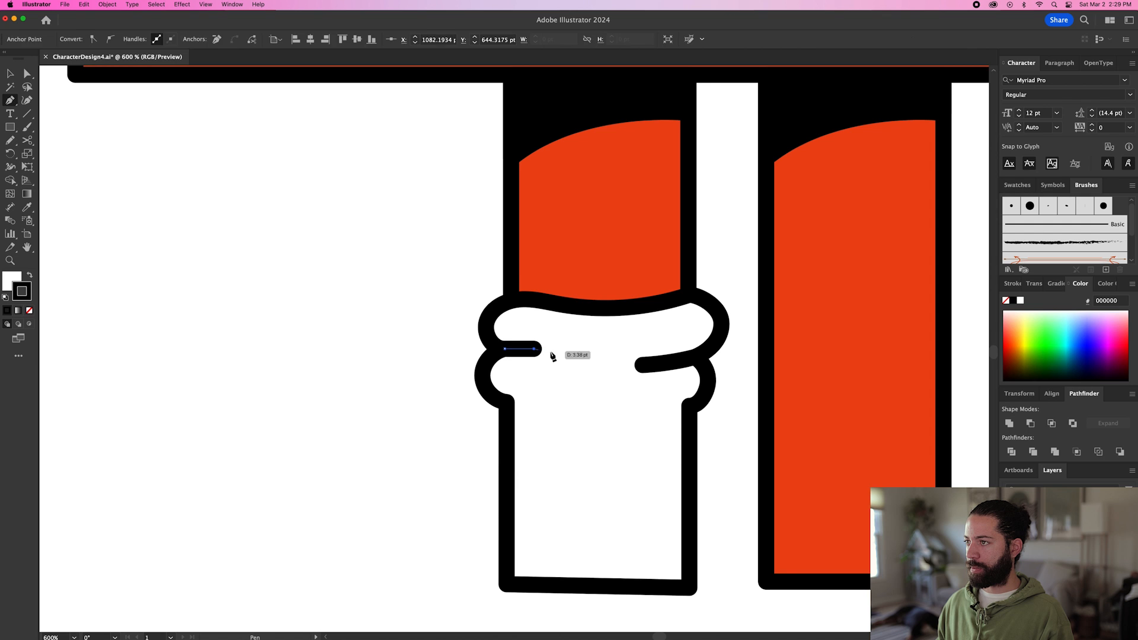
pyautogui.click(544, 348)
pyautogui.press('v')
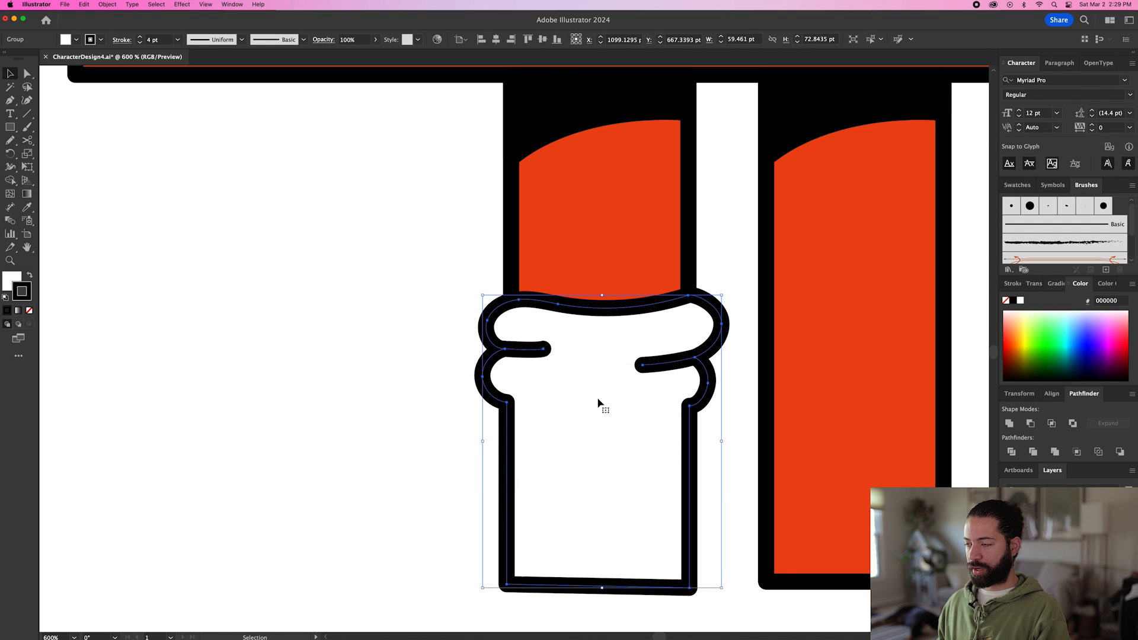
pyautogui.click(457, 399)
pyautogui.scroll(-1, 457, 399)
pyautogui.scroll(-2, 439, 391)
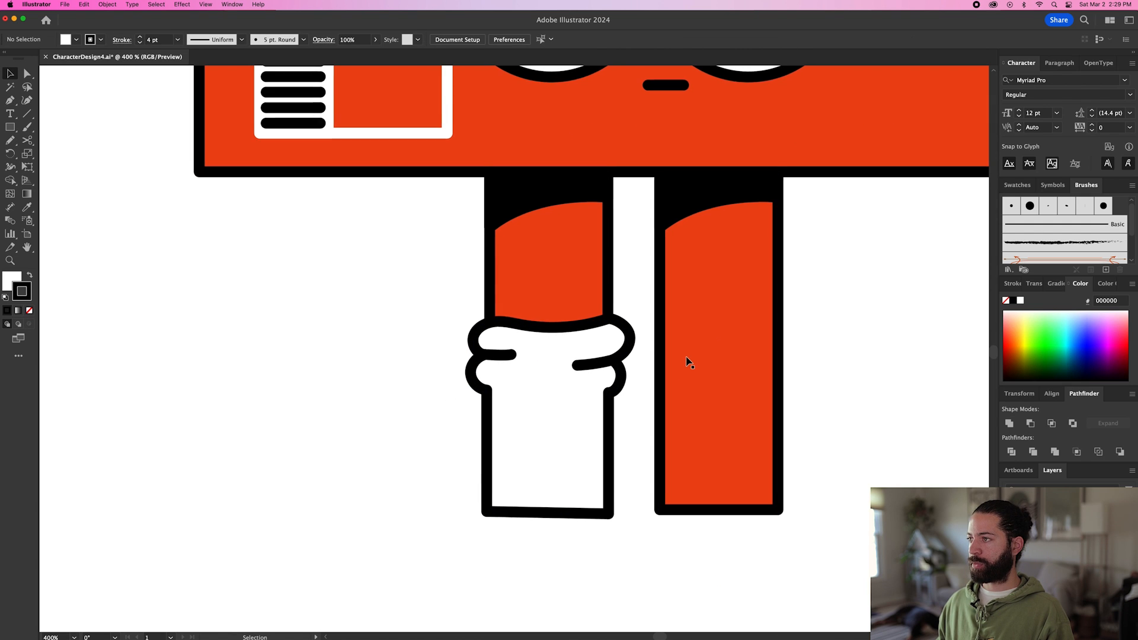
# Sketch a closed sock outline about 57 by 76 pt around the right leg's lower part with the Pencil, with folds on both sides.
pyautogui.scroll(2, 686, 360)
pyautogui.press('n')
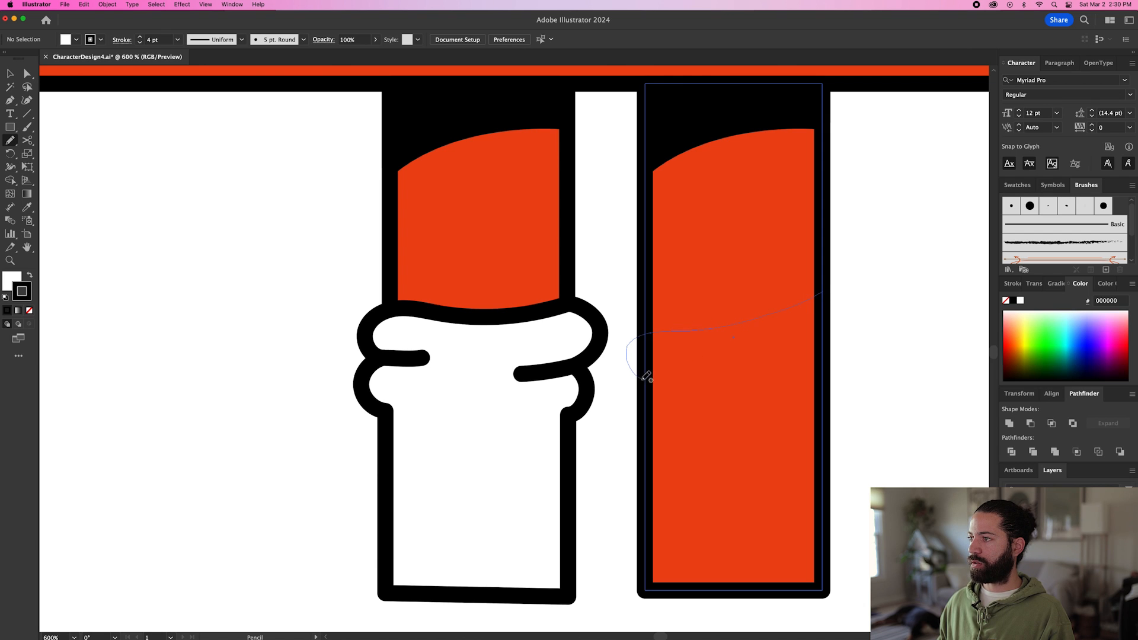
pyautogui.moveTo(645, 377); pyautogui.dragTo(646, 378)
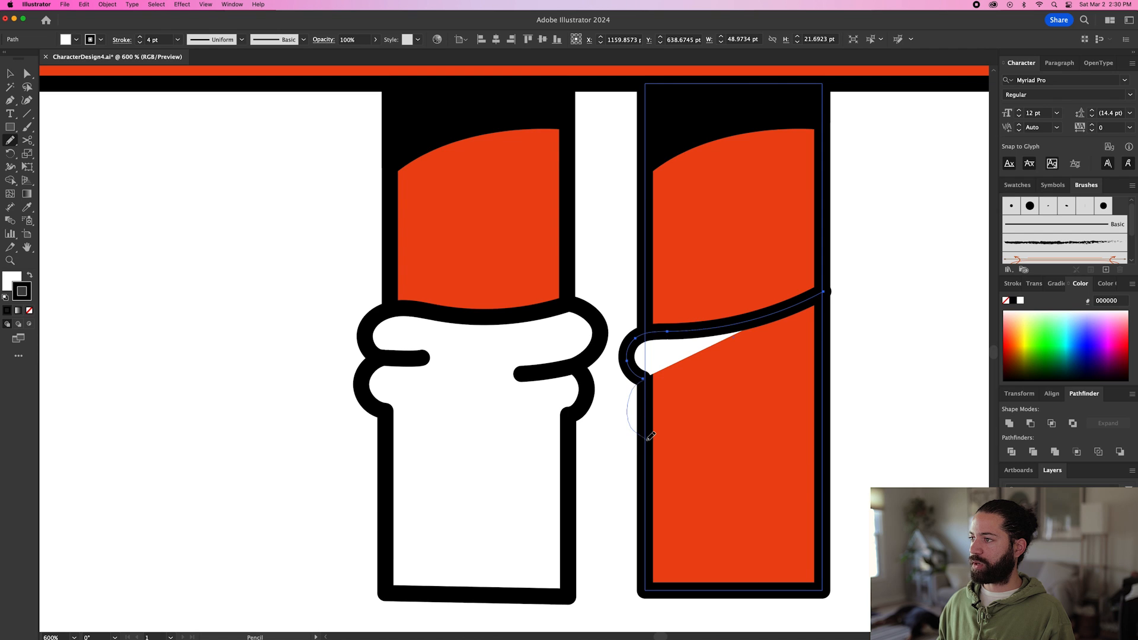
pyautogui.moveTo(650, 436); pyautogui.dragTo(650, 439)
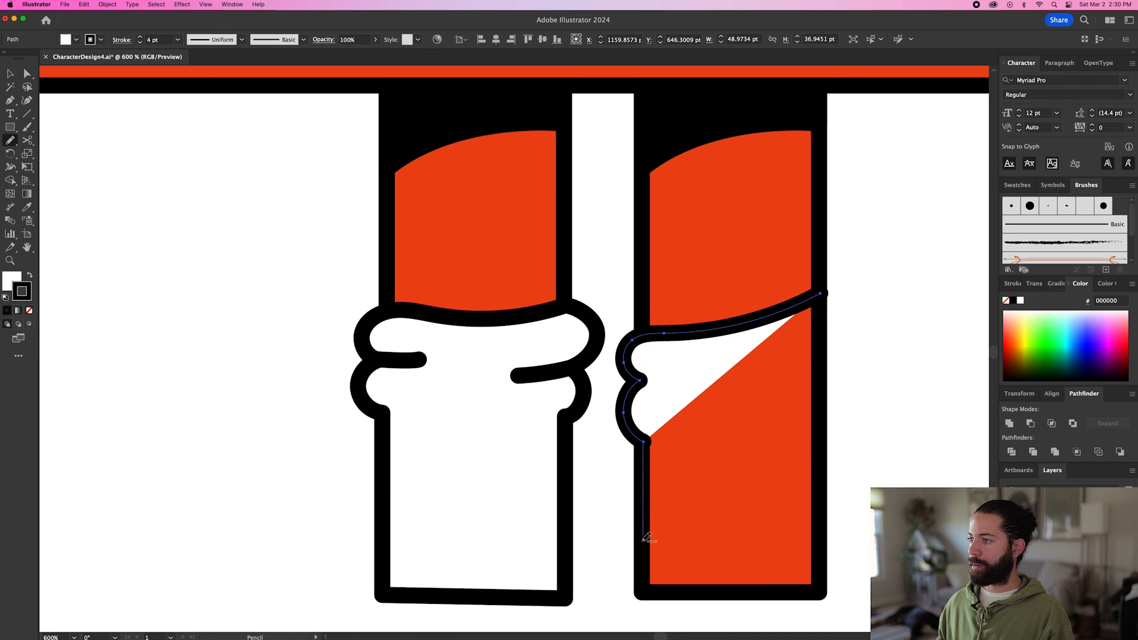
pyautogui.moveTo(647, 587)
pyautogui.mouseDown()
pyautogui.moveTo(821, 593)
pyautogui.moveTo(820, 440)
pyautogui.mouseUp()
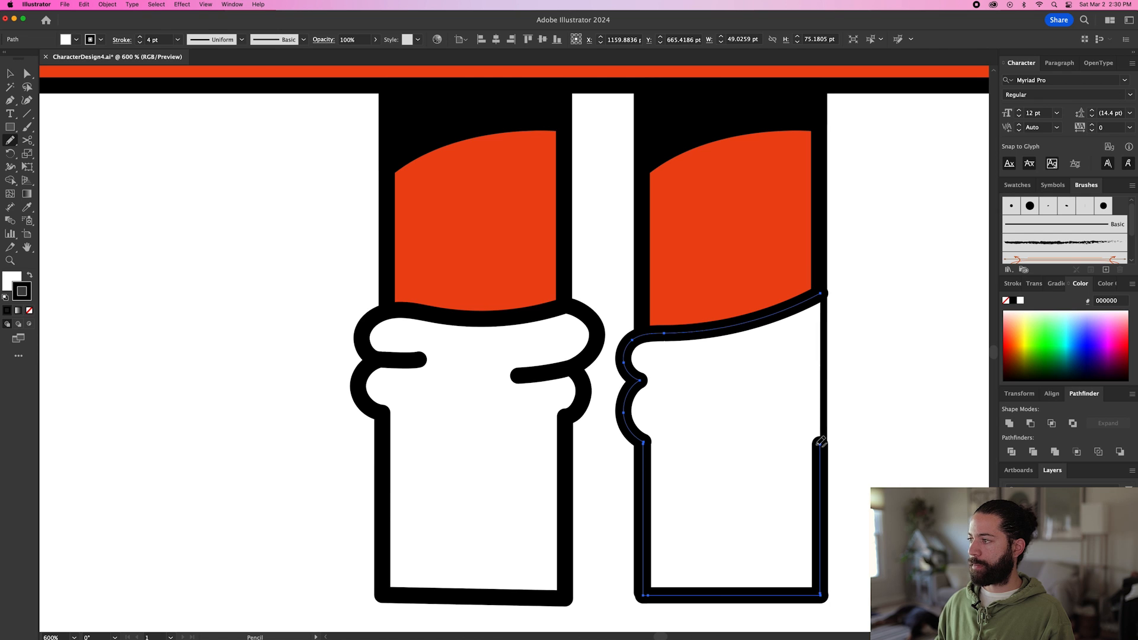
pyautogui.moveTo(824, 390)
pyautogui.mouseDown()
pyautogui.moveTo(826, 340)
pyautogui.moveTo(846, 322)
pyautogui.moveTo(846, 288)
pyautogui.moveTo(827, 288)
pyautogui.mouseUp()
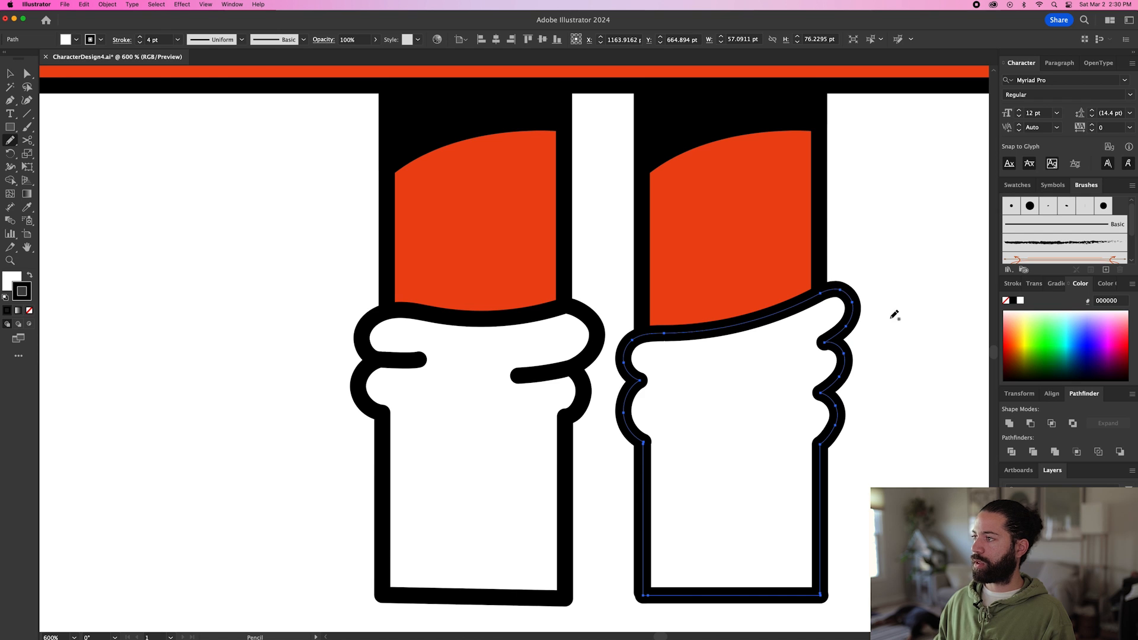
# Draw a slanted fold line inward from the right sock's upper right notch with the Pen, discarding the stray extra segment.
pyautogui.press('p')
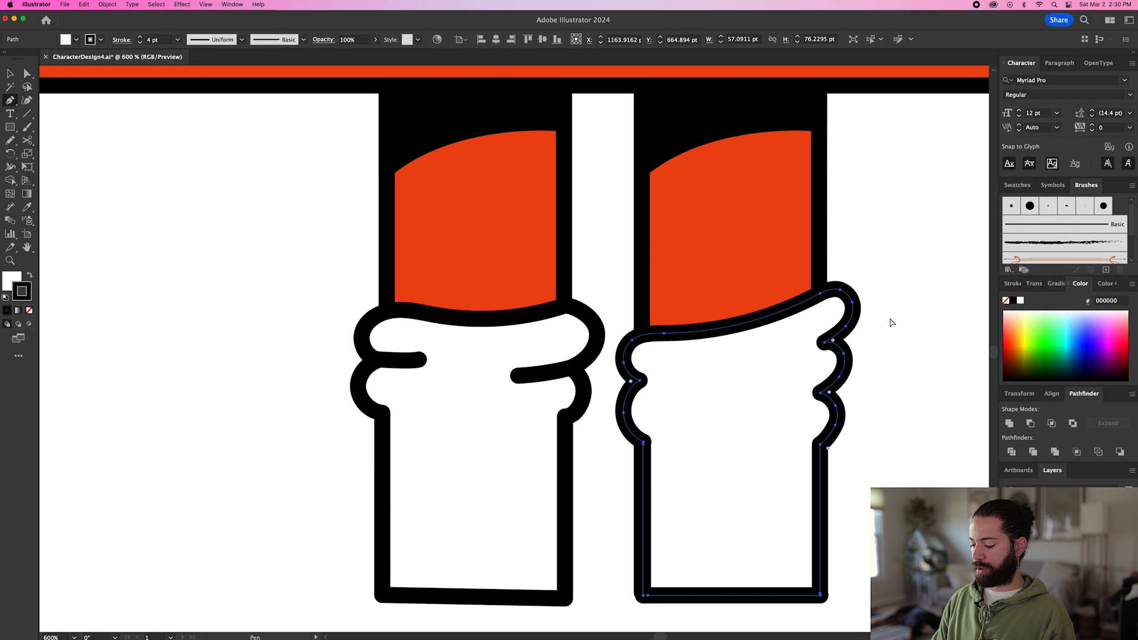
pyautogui.click(824, 342)
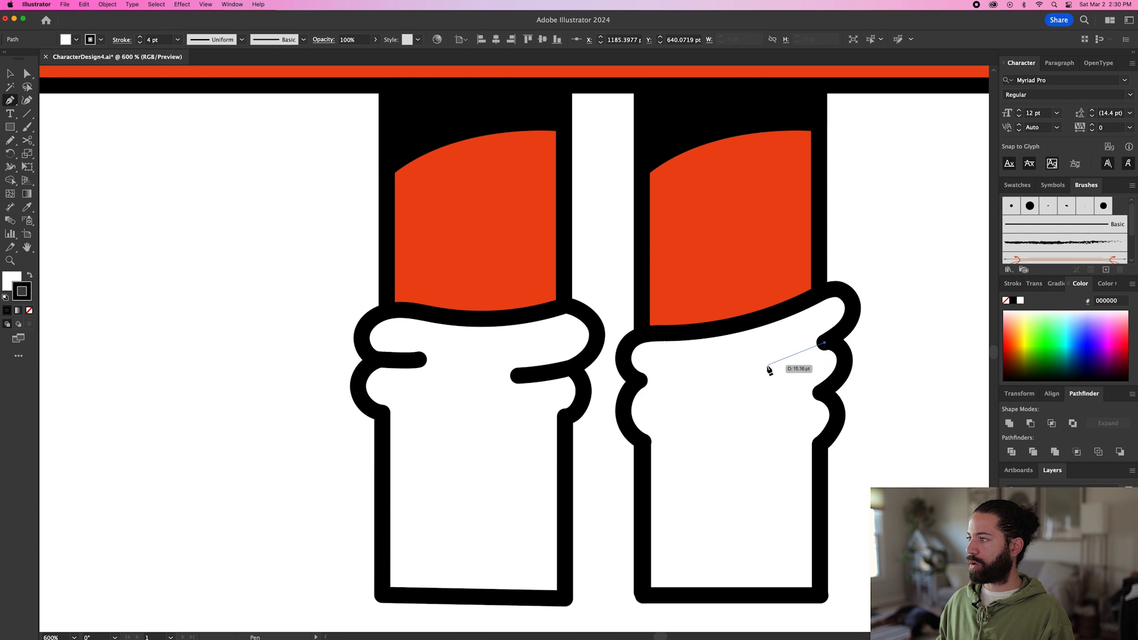
pyautogui.moveTo(765, 366); pyautogui.dragTo(746, 371)
pyautogui.click(886, 371)
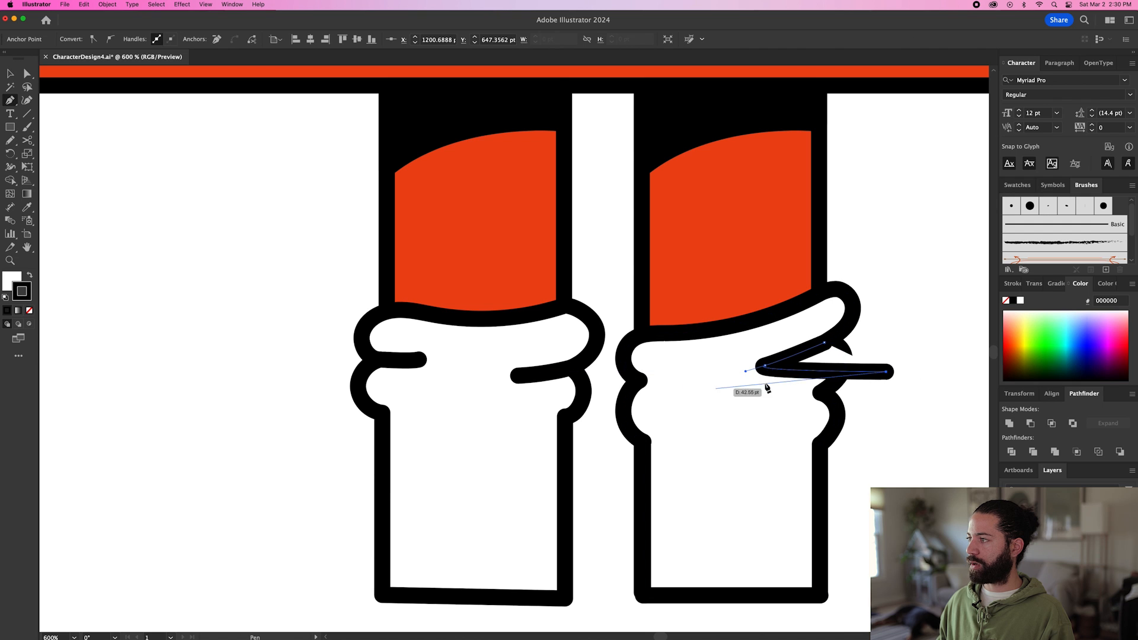
pyautogui.press('super+z')
pyautogui.press('Escape')
# Draw a curved fold line inward from the right sock's left notch, and select both fold lines together with the sock outline.
pyautogui.click(641, 380)
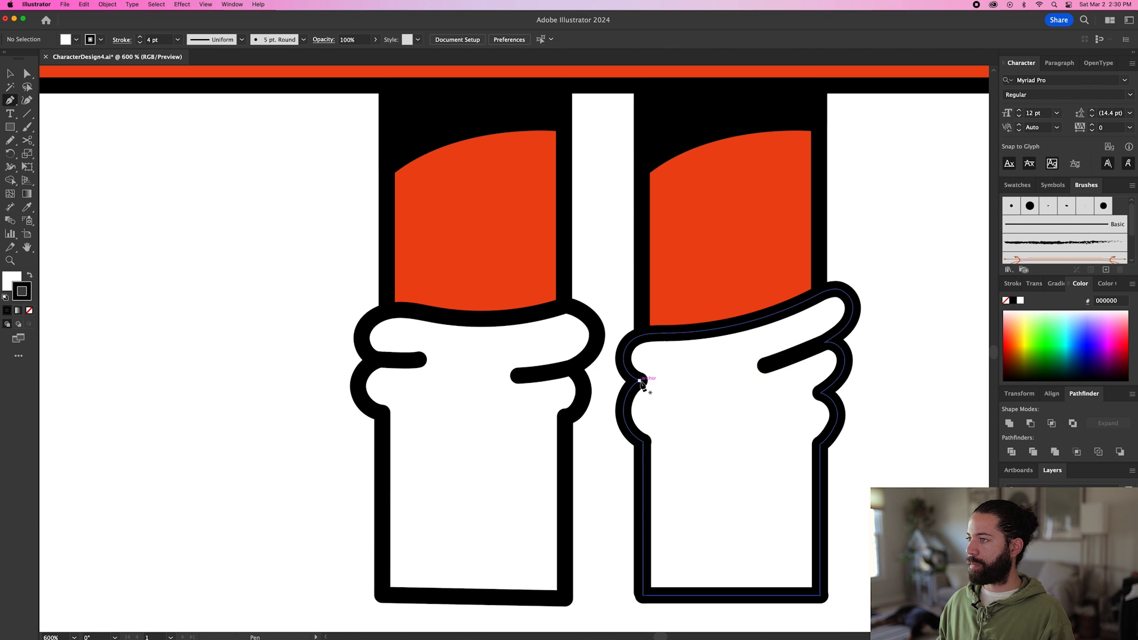
pyautogui.moveTo(683, 395)
pyautogui.mouseDown()
pyautogui.moveTo(703, 399)
pyautogui.moveTo(664, 391)
pyautogui.mouseUp()
pyautogui.press('a')
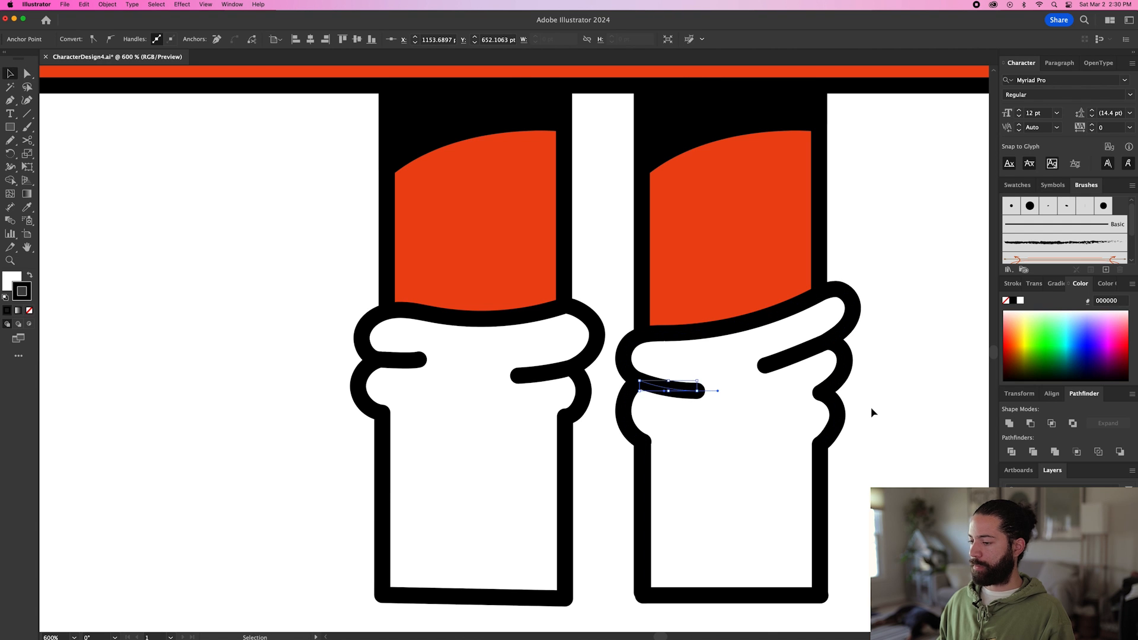
pyautogui.press('v')
pyautogui.click(872, 413)
pyautogui.click(783, 359)
pyautogui.click(729, 427)
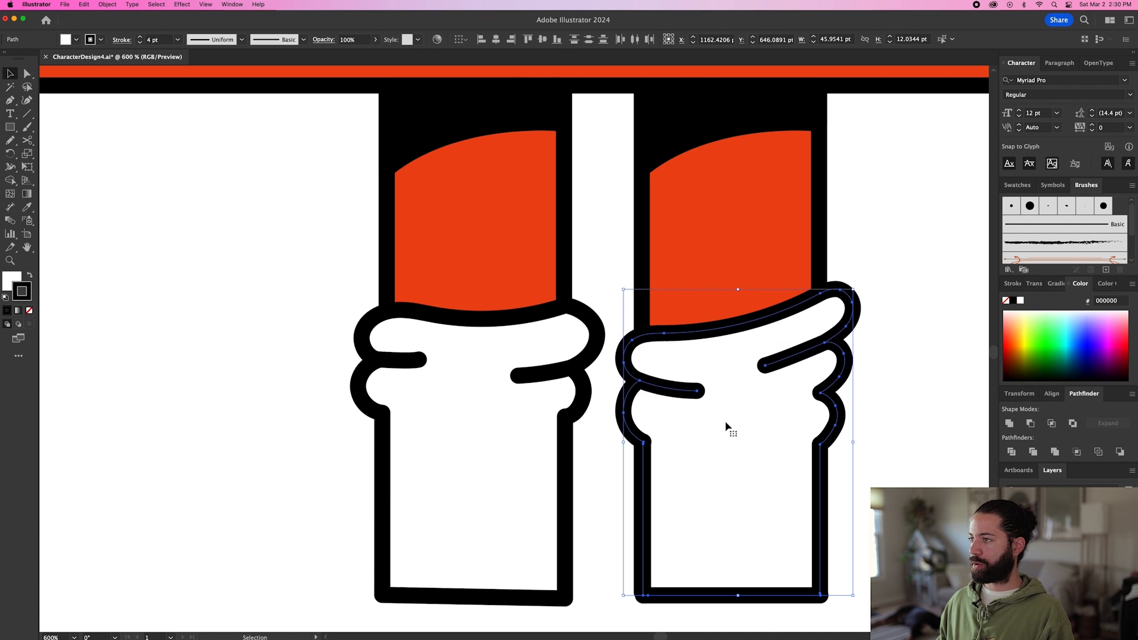
pyautogui.click(899, 437)
# Sketch a shoe upper about 168 by 71 pt below the right sock with the Pencil, with a rounded toe, flat base, straight heel and sloping collar.
pyautogui.press('super+minus')
pyautogui.press('super+minus')
pyautogui.press('super+minus')
pyautogui.press('super+minus')
pyautogui.press('super+minus')
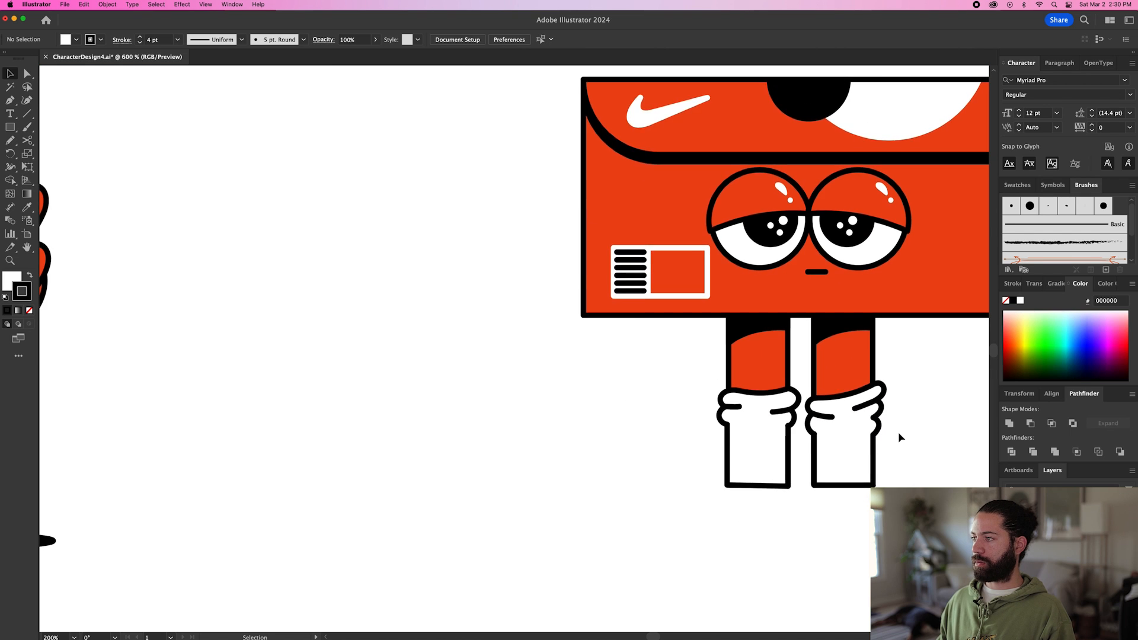
pyautogui.press('n')
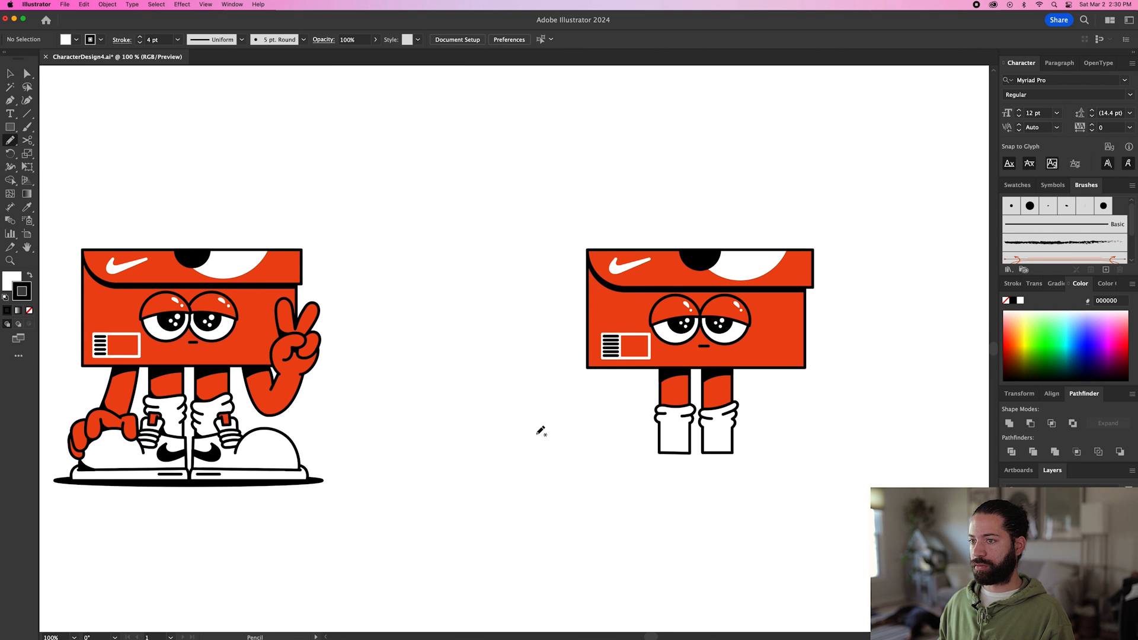
pyautogui.hscroll(3, 541, 430)
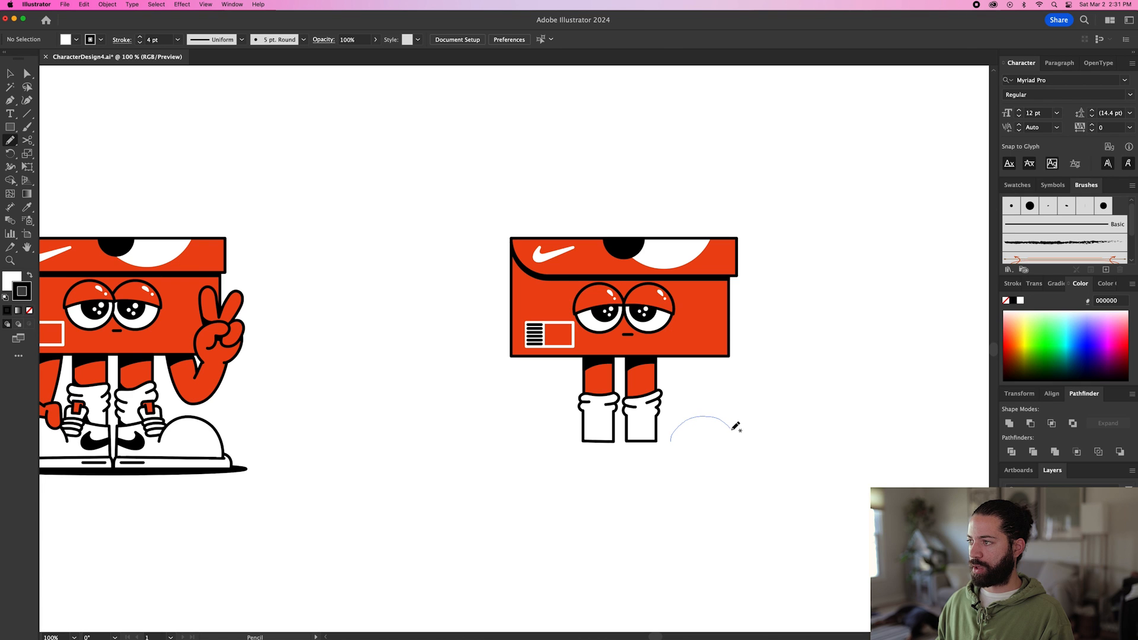
pyautogui.moveTo(737, 461); pyautogui.dragTo(736, 462)
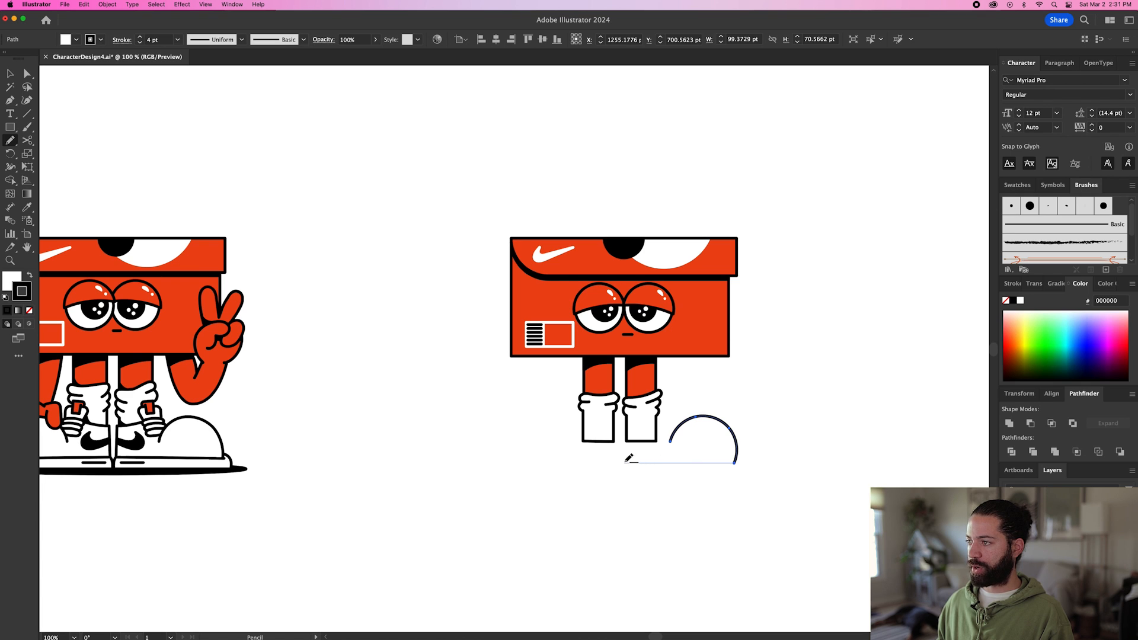
pyautogui.moveTo(625, 462); pyautogui.dragTo(626, 463)
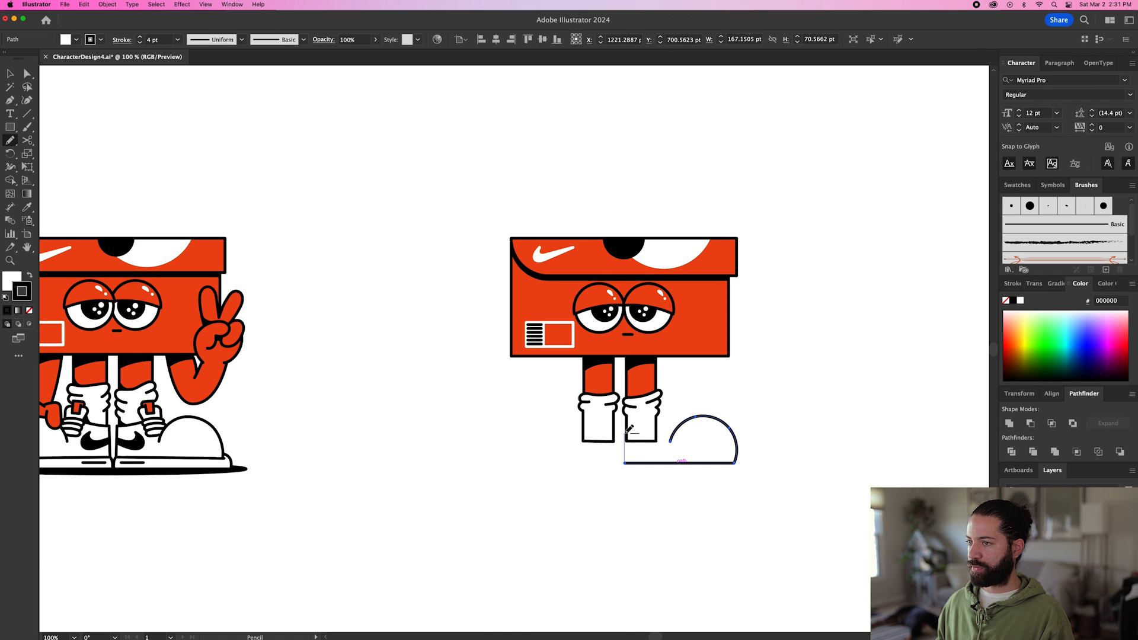
pyautogui.moveTo(630, 422); pyautogui.dragTo(630, 423)
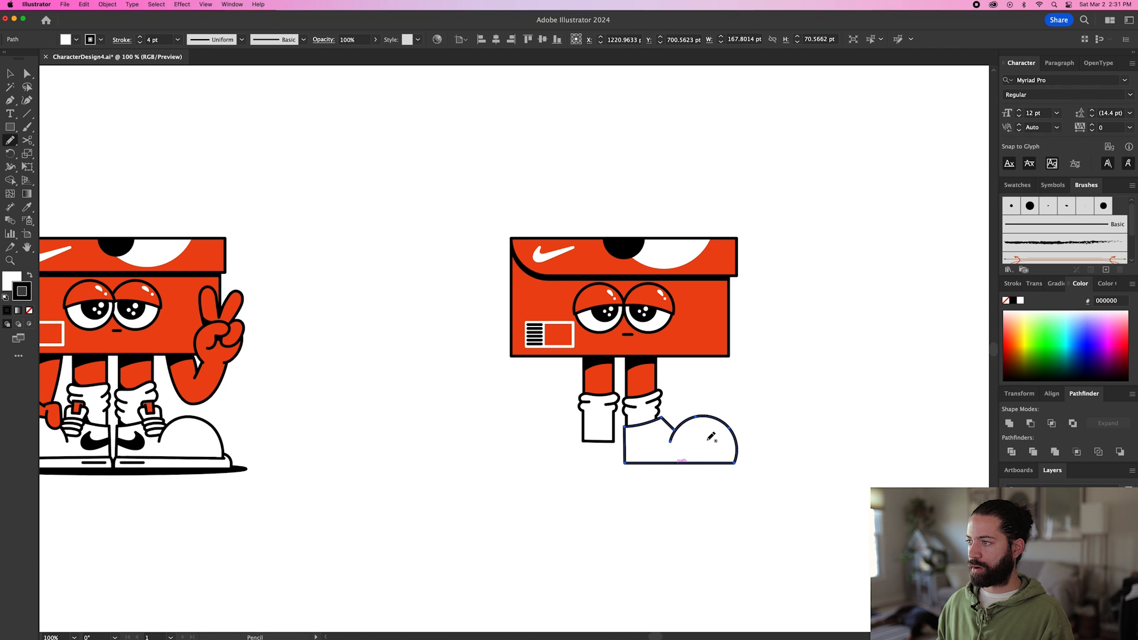
# Draw the sole's curved heel edge at the shoe's lower left corner with the Pen, and adjust its lower anchor point and handle.
pyautogui.scroll(4, 661, 493)
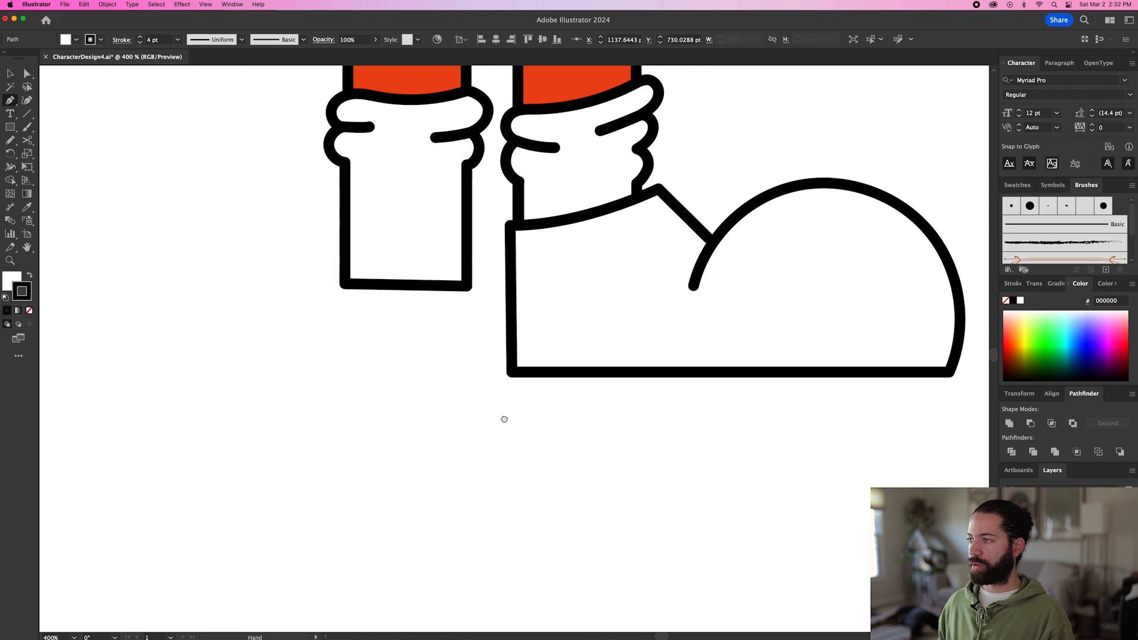
pyautogui.moveTo(512, 356)
pyautogui.mouseDown()
pyautogui.moveTo(484, 424)
pyautogui.moveTo(485, 472)
pyautogui.mouseUp()
pyautogui.press('a')
pyautogui.moveTo(484, 424); pyautogui.dragTo(496, 426)
pyautogui.moveTo(495, 377); pyautogui.dragTo(494, 368)
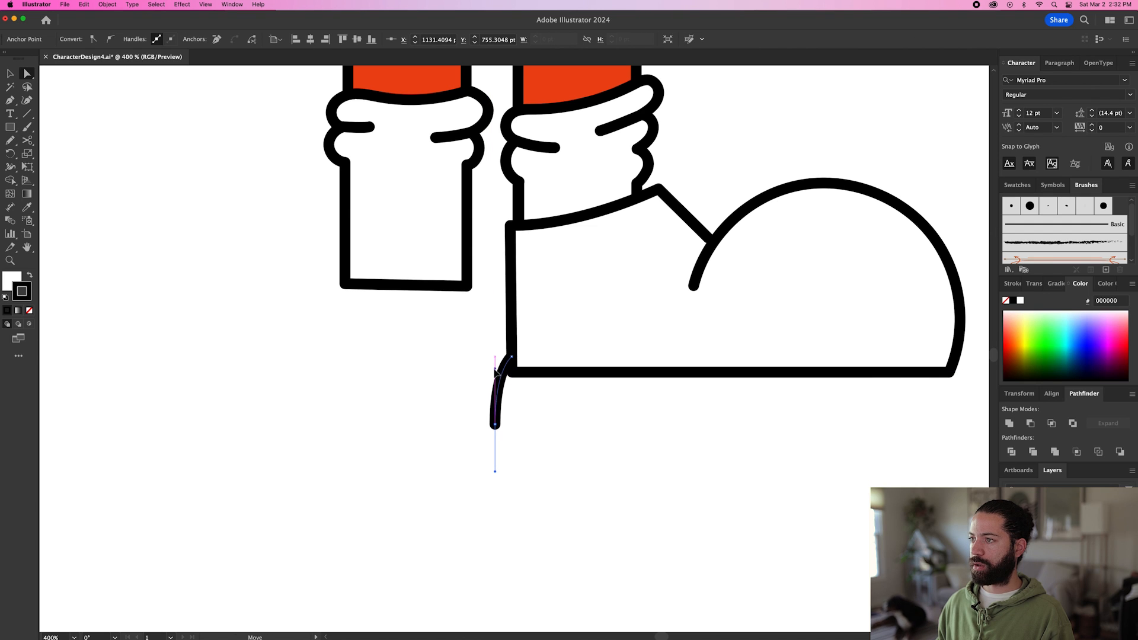
# Continue the sole along a flat bottom and up around the toe into a closed shape about 181 by 30 pt.
pyautogui.press('p')
pyautogui.click(496, 427)
pyautogui.scroll(-2, 519, 436)
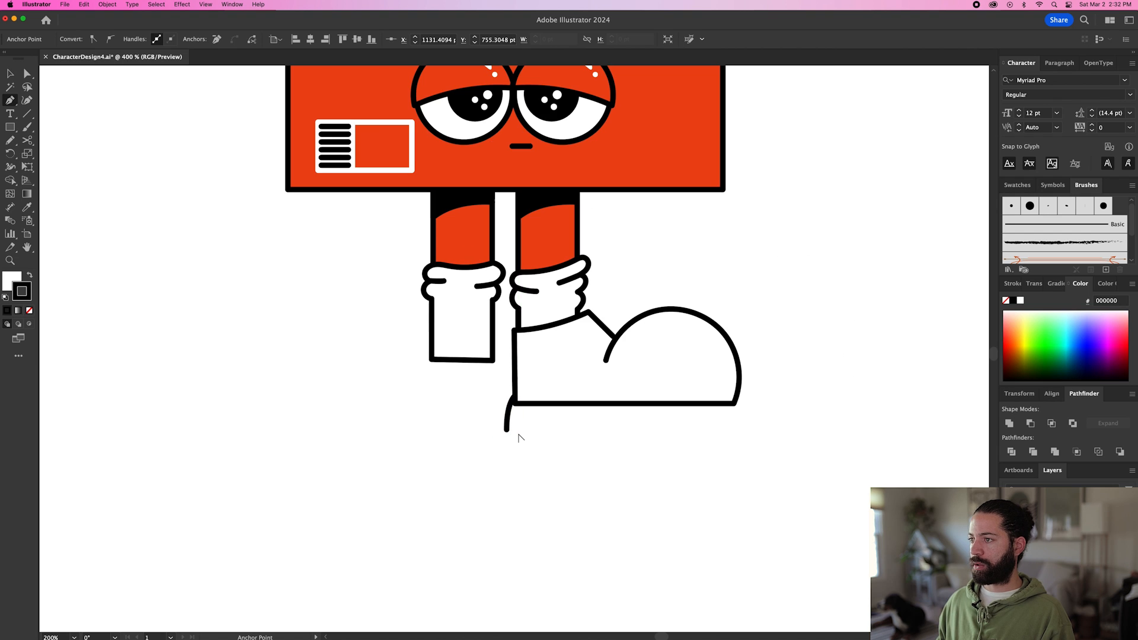
pyautogui.click(750, 429)
pyautogui.moveTo(728, 392); pyautogui.dragTo(704, 386)
pyautogui.click(517, 396)
# Group the shoe upper with its sole, and send the sole behind the upper inside the group.
pyautogui.press('v')
pyautogui.keyDown('shift'); pyautogui.click(653, 348); pyautogui.keyUp('shift')
pyautogui.press('super+g')
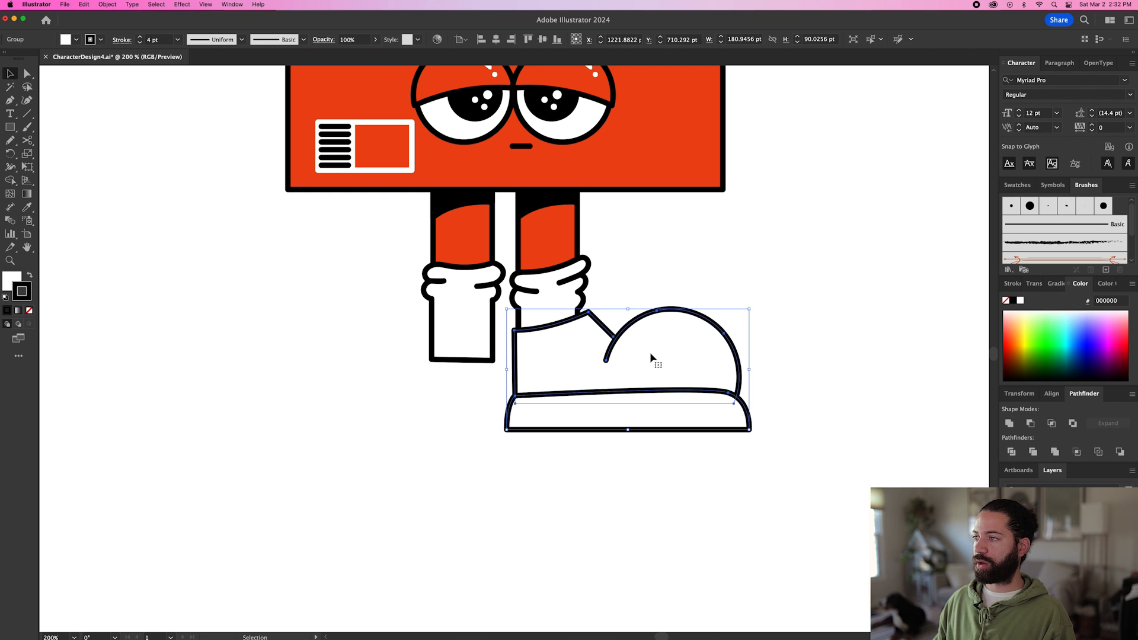
pyautogui.doubleClick(652, 358)
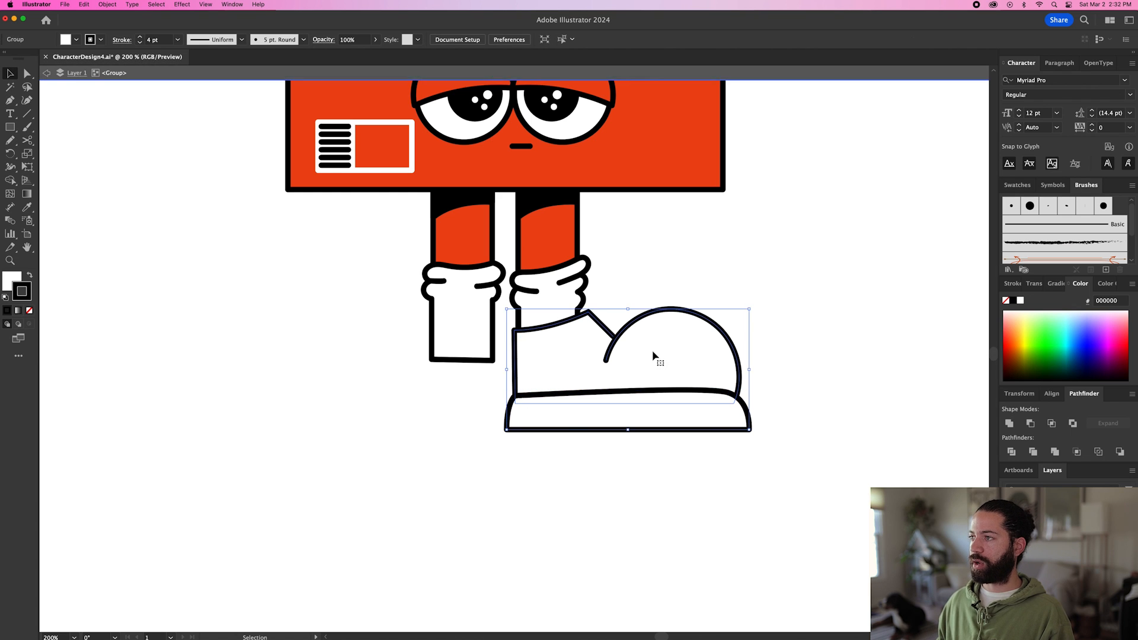
pyautogui.click(632, 403)
pyautogui.press('a')
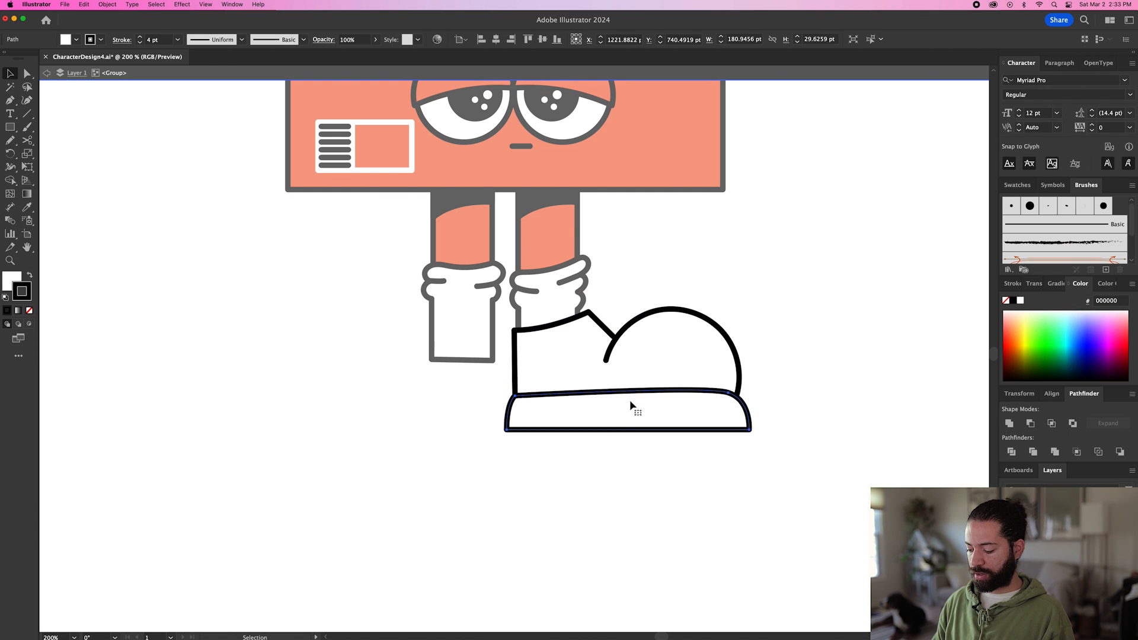
pyautogui.press('super+bracketleft')
pyautogui.click(620, 489)
# Sketch three stacked, rounded laces over the notch between the shoe's collar and toe with the Pencil.
pyautogui.press('n')
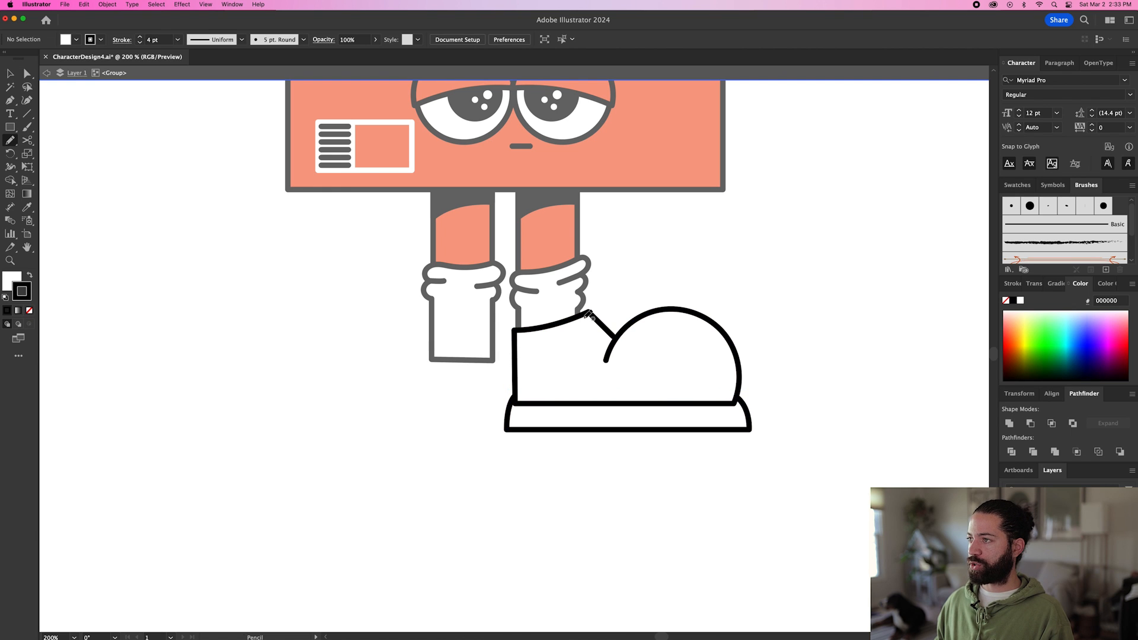
pyautogui.moveTo(580, 323)
pyautogui.mouseDown()
pyautogui.moveTo(642, 314)
pyautogui.moveTo(580, 329)
pyautogui.moveTo(614, 326)
pyautogui.moveTo(624, 342)
pyautogui.mouseUp()
pyautogui.press('v')
pyautogui.moveTo(628, 346); pyautogui.dragTo(627, 346)
# Place a copy of the shoe upper in front of the laces and delete its notch, collar and heel anchor points, leaving the toe curve.
pyautogui.click(737, 302)
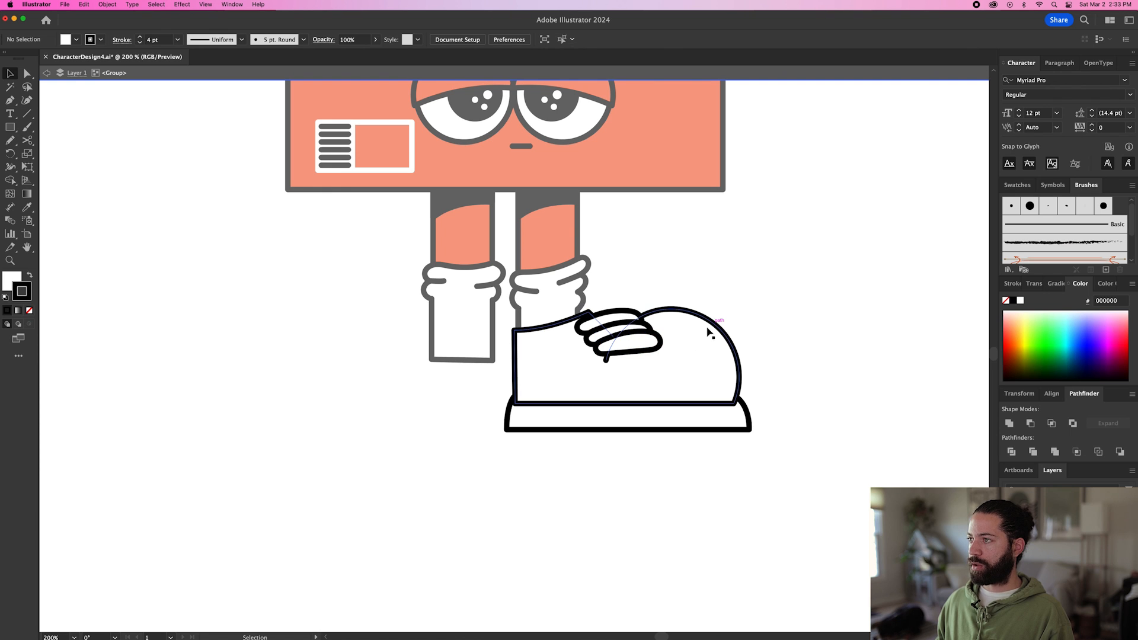
pyautogui.click(686, 335)
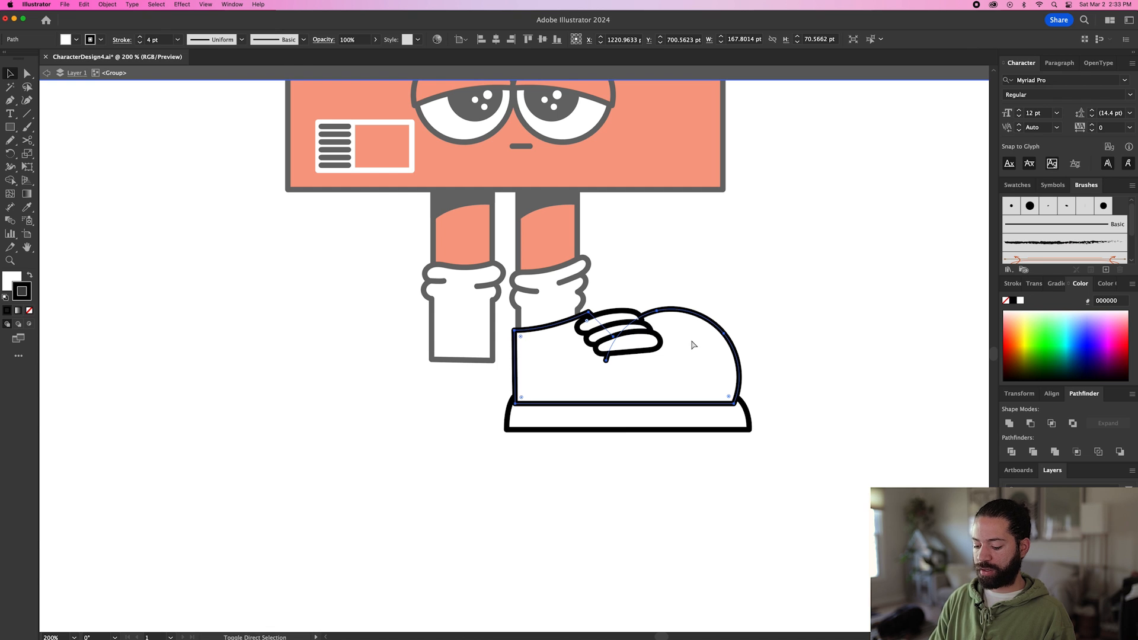
pyautogui.press('super+shift+bracketright')
pyautogui.press('a')
pyautogui.click(614, 338)
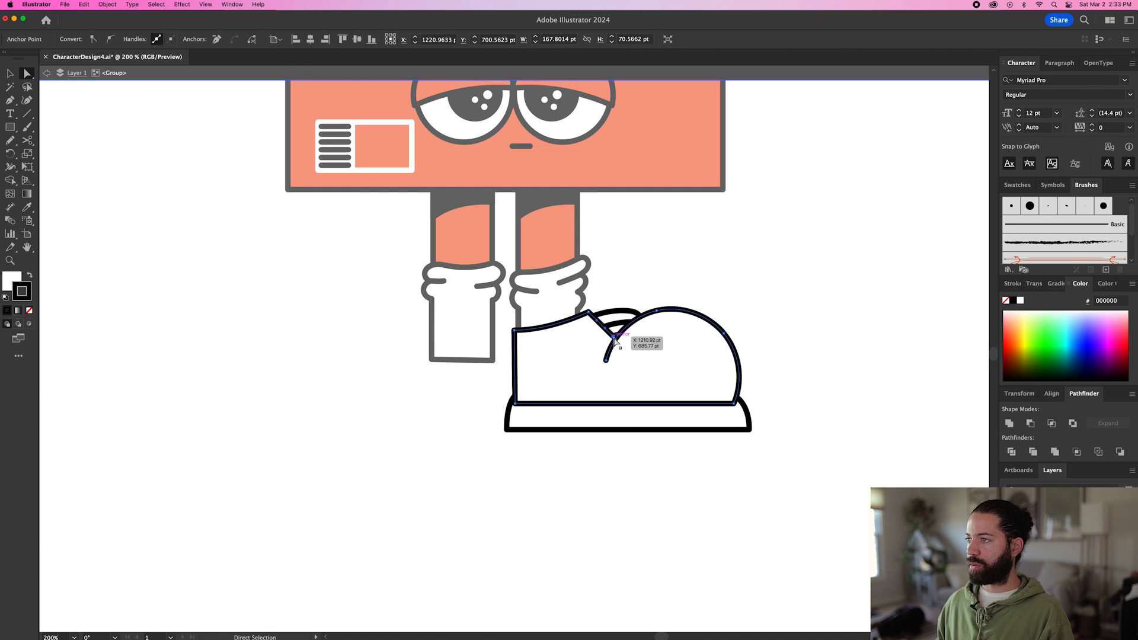
pyautogui.press('Delete')
pyautogui.click(589, 313)
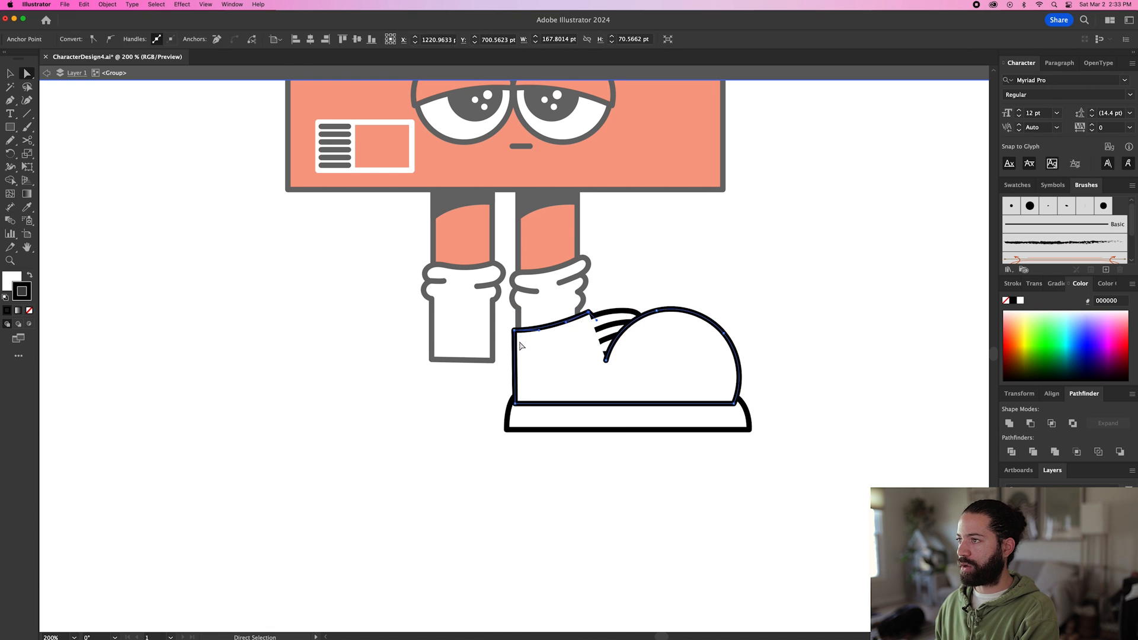
pyautogui.press('Delete')
pyautogui.click(514, 331)
pyautogui.press('Delete')
pyautogui.click(516, 404)
pyautogui.press('Delete')
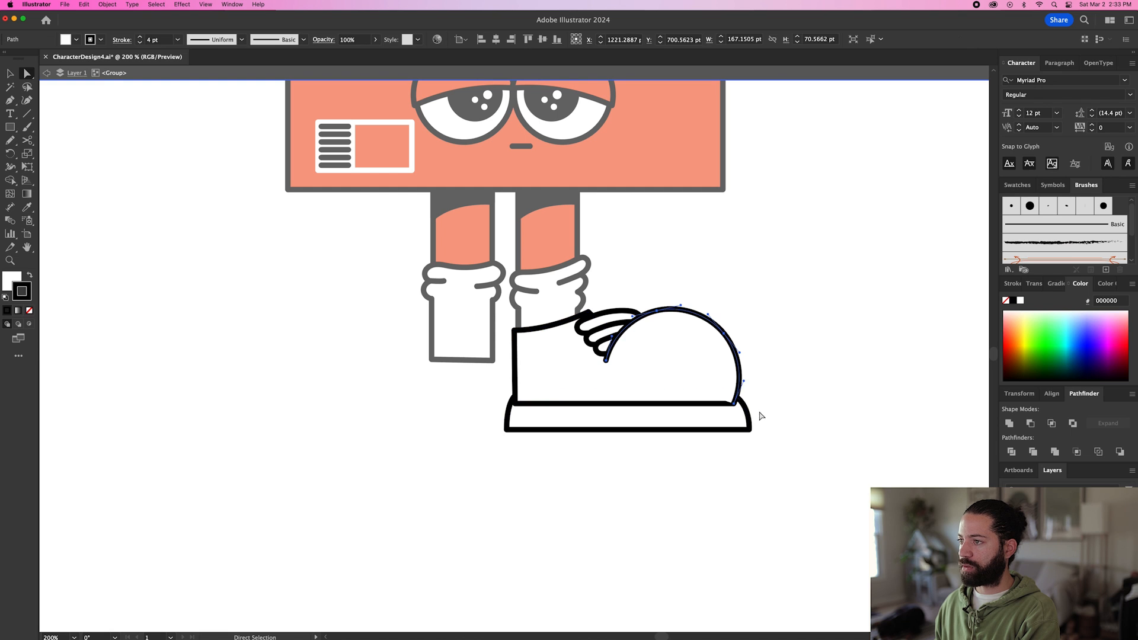
pyautogui.click(740, 371)
pyautogui.moveTo(734, 407); pyautogui.dragTo(735, 407)
# Try moving the toe curve off the shoe, and undo the moves.
pyautogui.press('v')
pyautogui.click(786, 381)
pyautogui.moveTo(704, 350); pyautogui.dragTo(667, 152)
pyautogui.press('super+z')
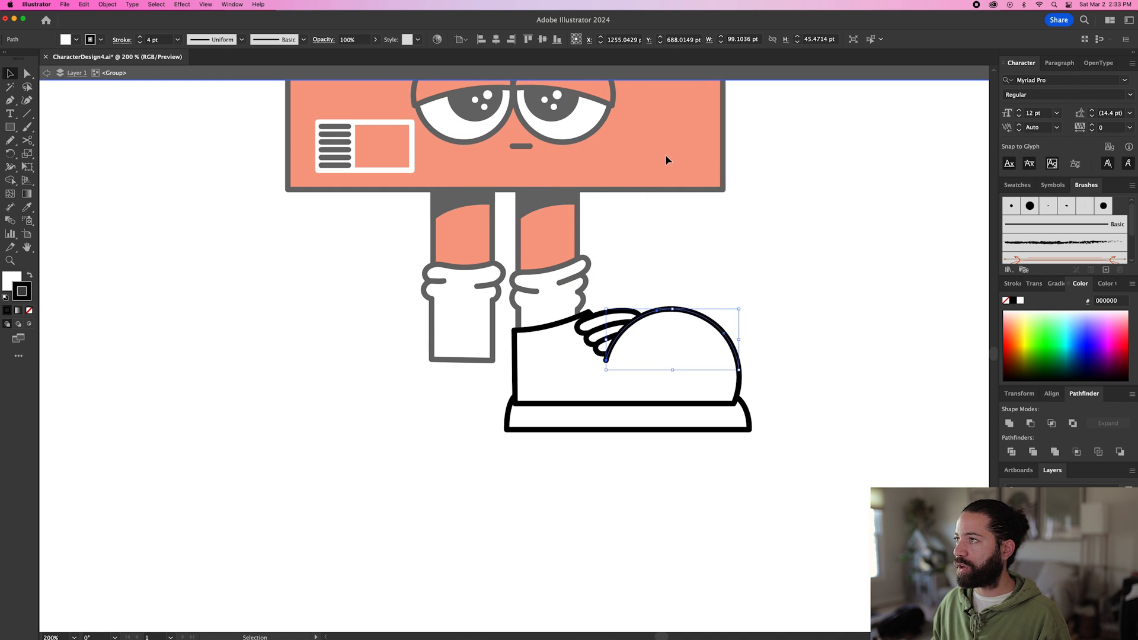
pyautogui.moveTo(674, 317); pyautogui.dragTo(645, 318)
pyautogui.press('super+z')
pyautogui.press('super+z')
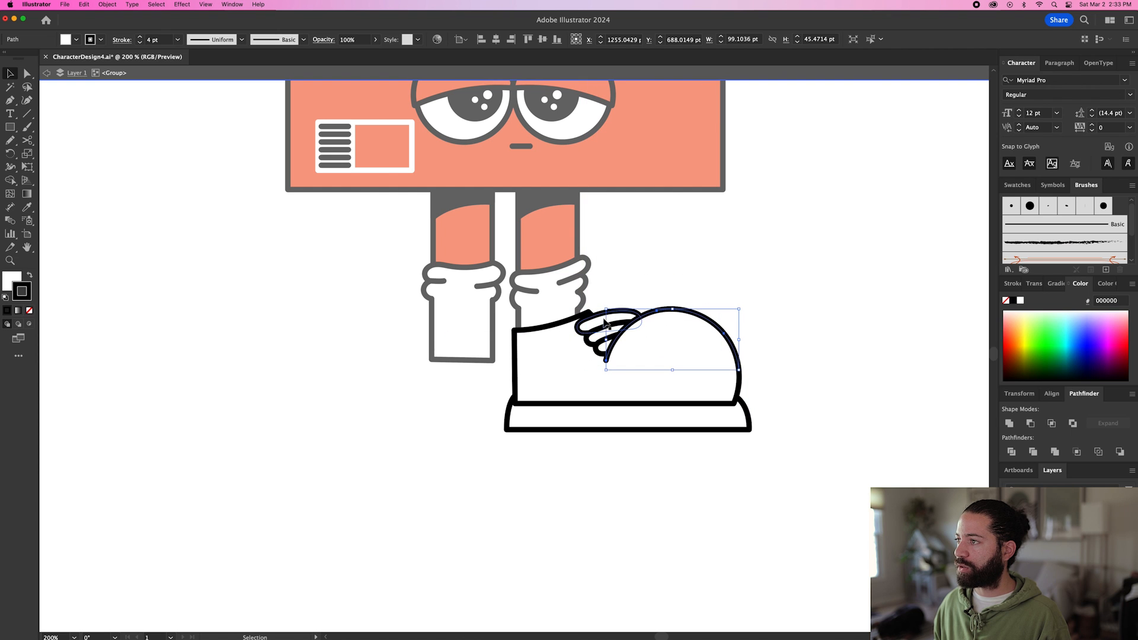
# Draw a rounded tongue about 42 by 31 pt above the laces with the Pencil, and send it behind the laces.
pyautogui.press('n')
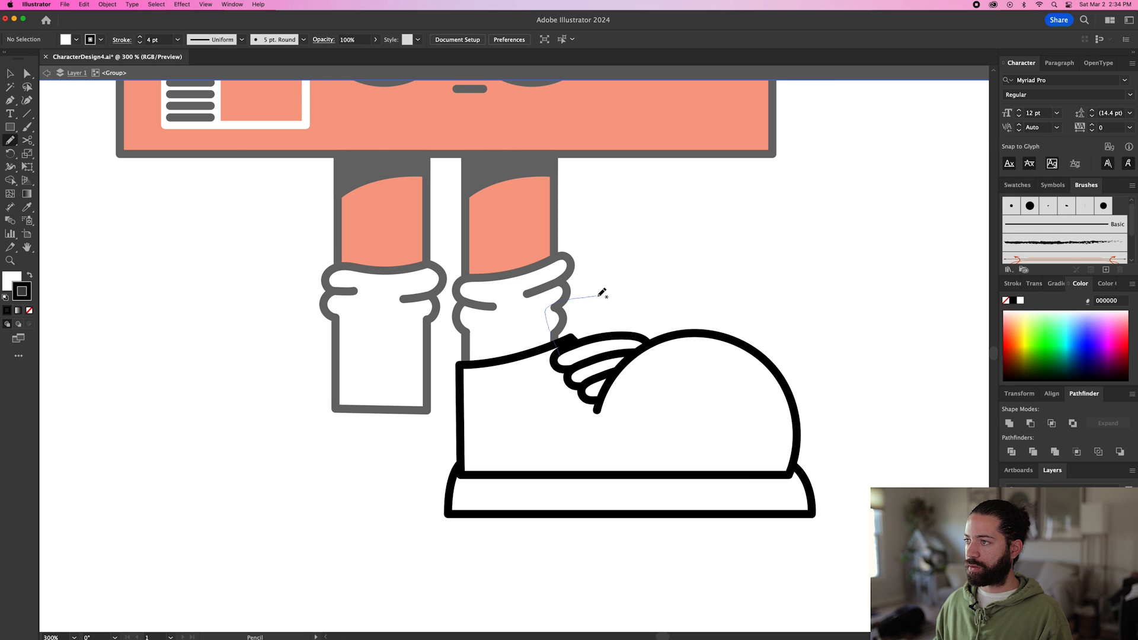
pyautogui.moveTo(630, 341); pyautogui.dragTo(629, 353)
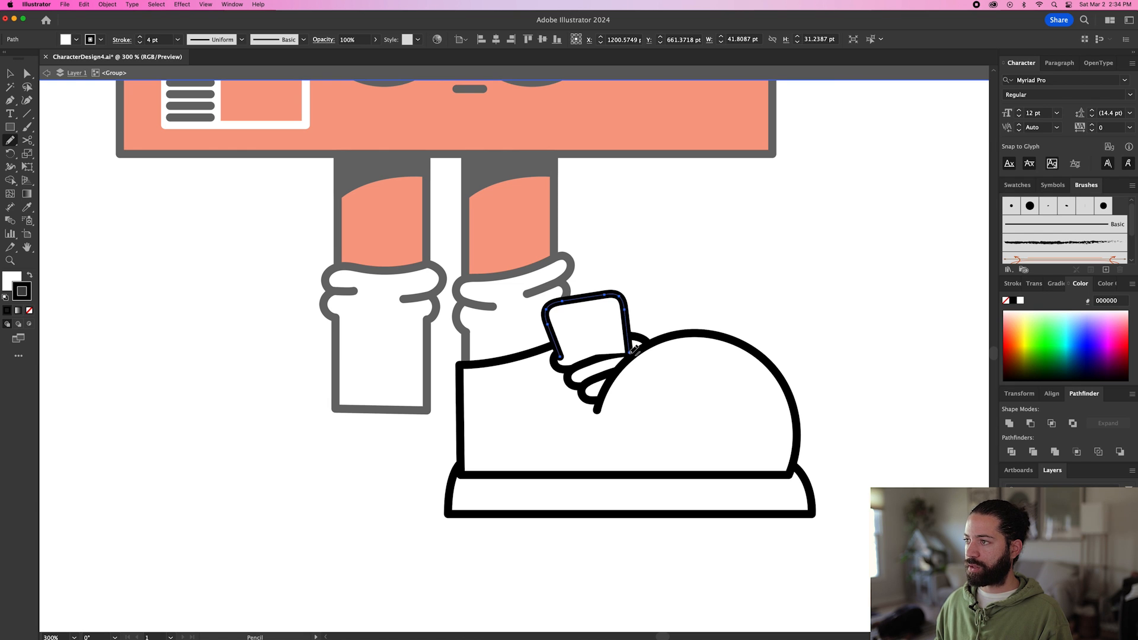
pyautogui.press('super+[')
pyautogui.press('super+[')
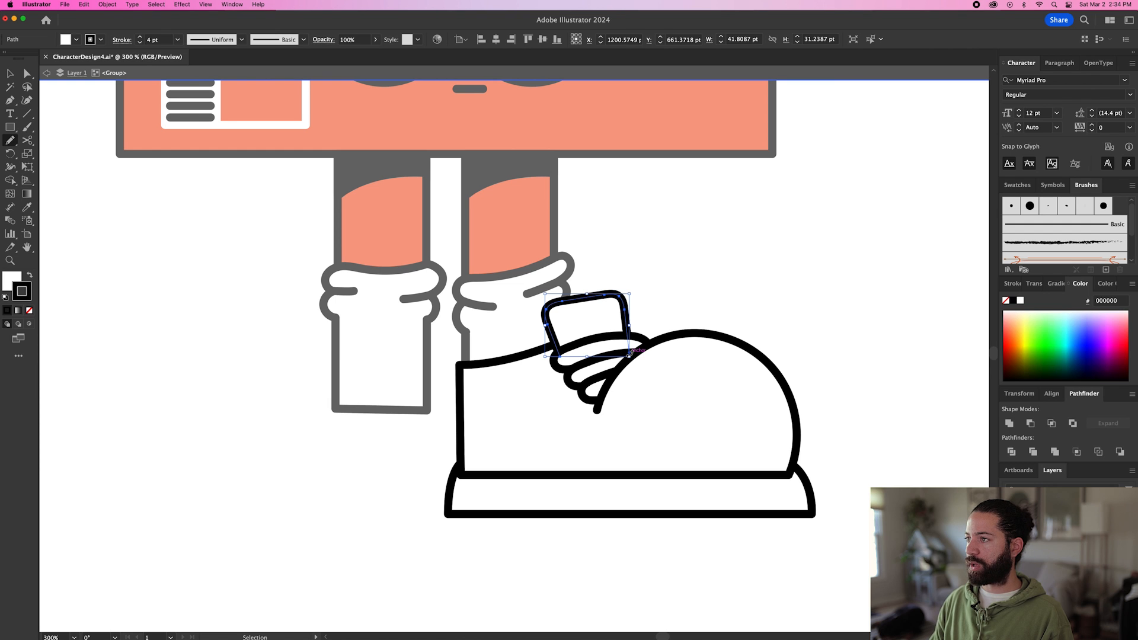
pyautogui.moveTo(512, 374); pyautogui.dragTo(416, 371)
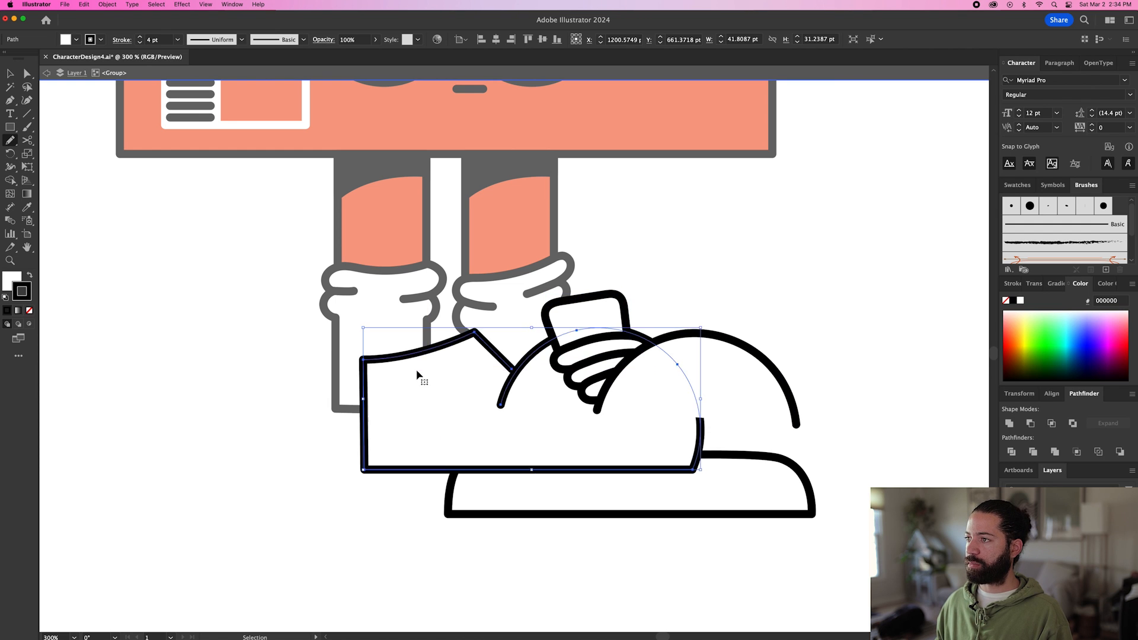
pyautogui.press('super+z')
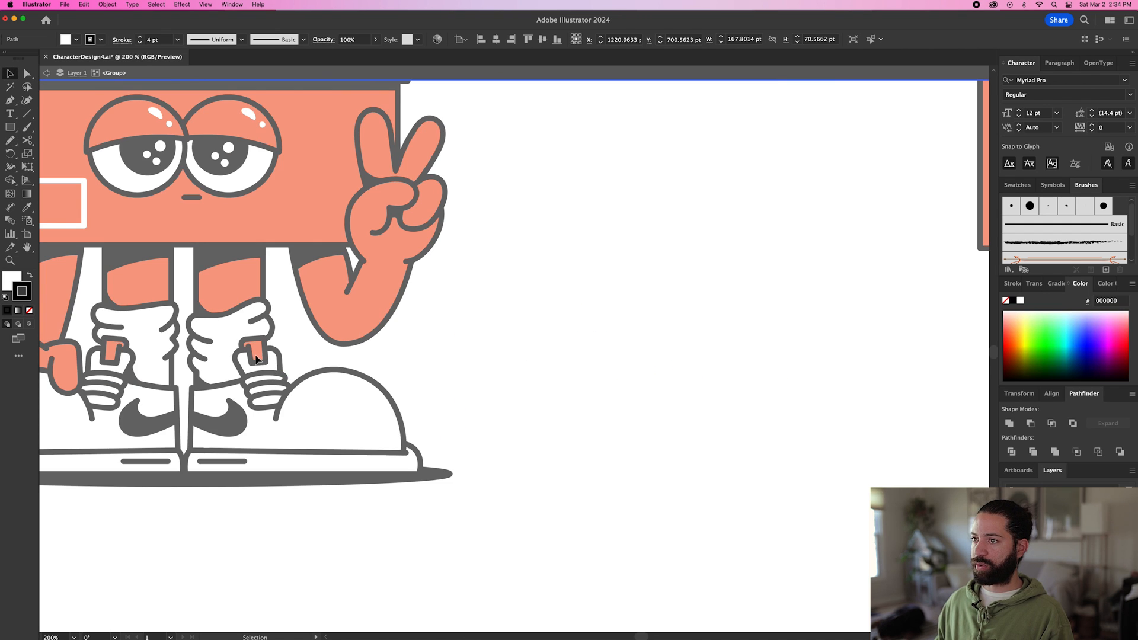
# Draw a closed, angular tag over the tongue's upper edge with the Pen, following the reference shoe.
pyautogui.moveTo(678, 391); pyautogui.dragTo(429, 432)
pyautogui.moveTo(984, 404); pyautogui.dragTo(603, 410)
pyautogui.scroll(3, 603, 410)
pyautogui.scroll(2, 603, 410)
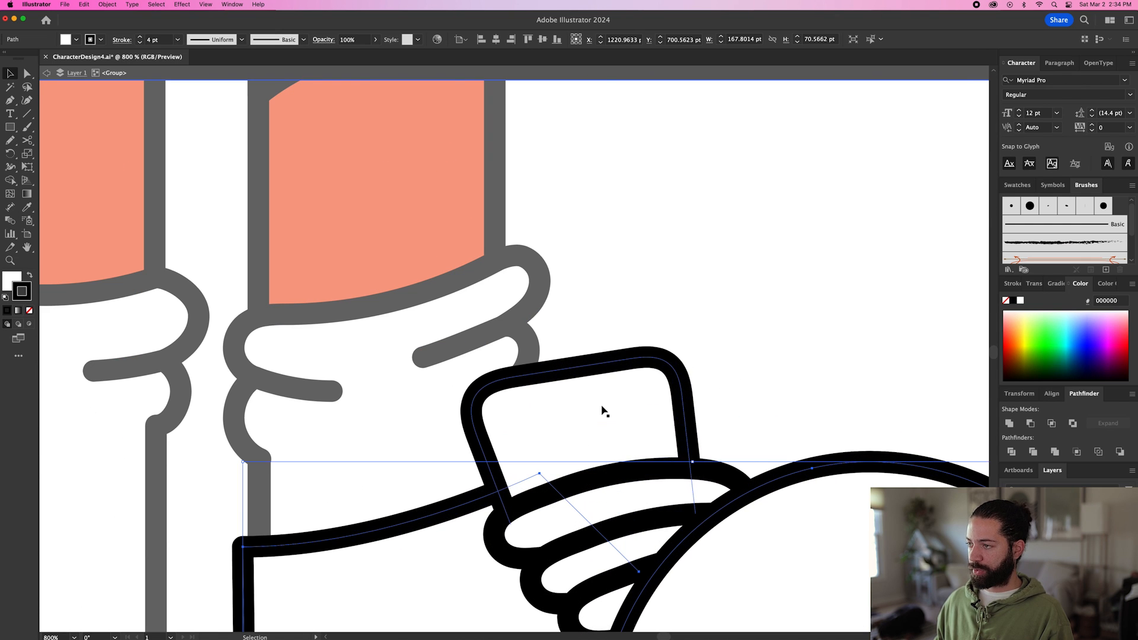
pyautogui.press('p')
pyautogui.click(538, 373)
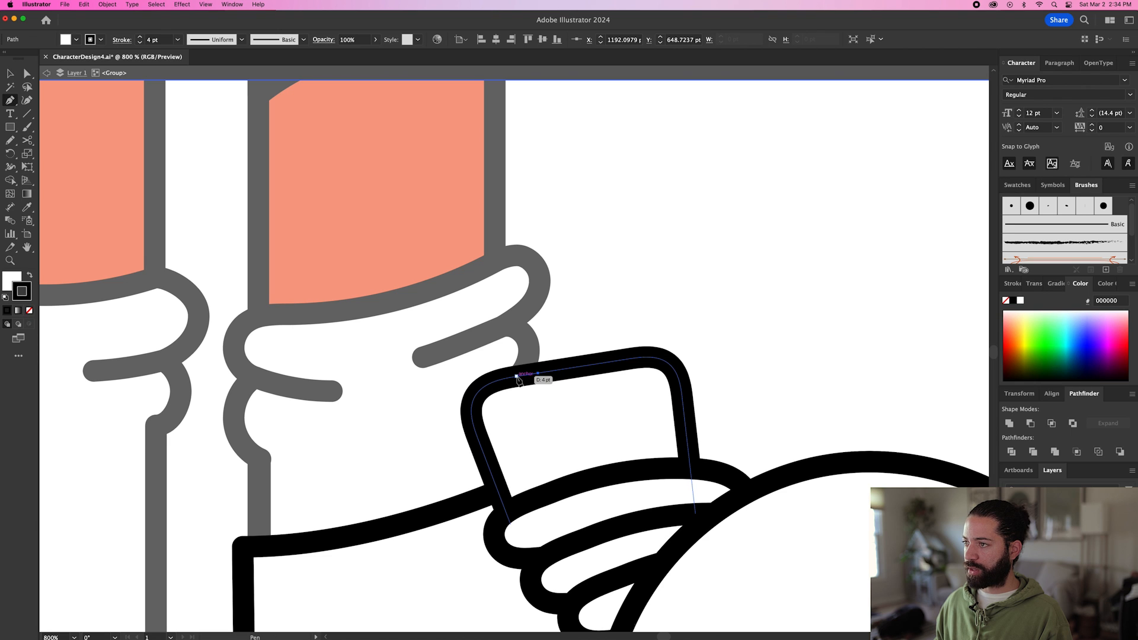
pyautogui.moveTo(517, 375); pyautogui.dragTo(503, 330)
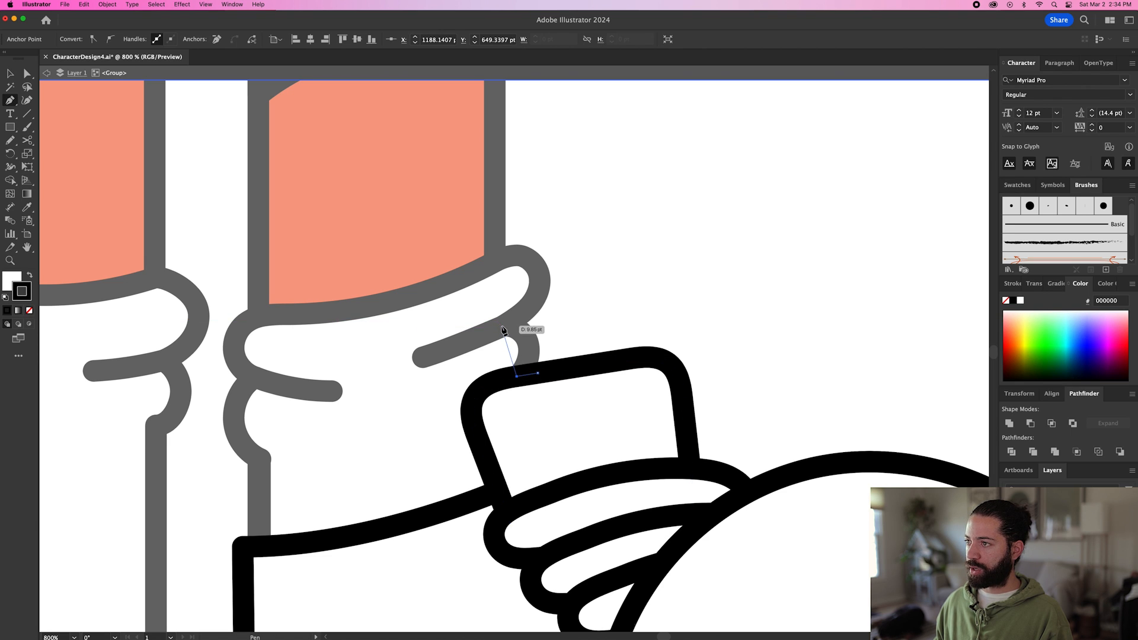
pyautogui.click(502, 327)
pyautogui.click(613, 308)
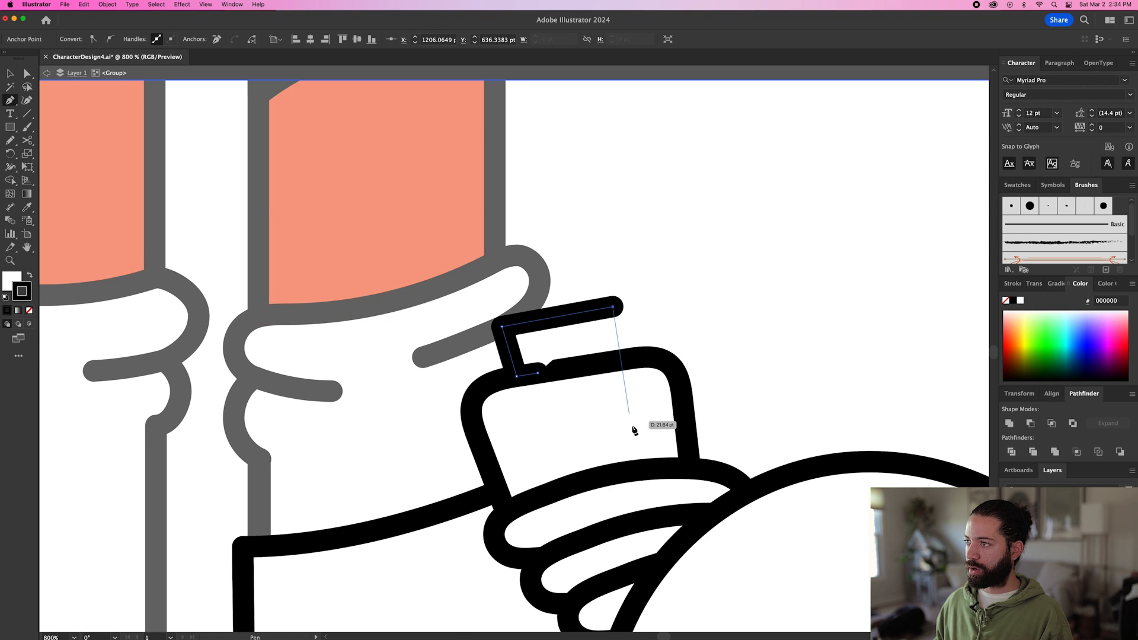
pyautogui.click(640, 435)
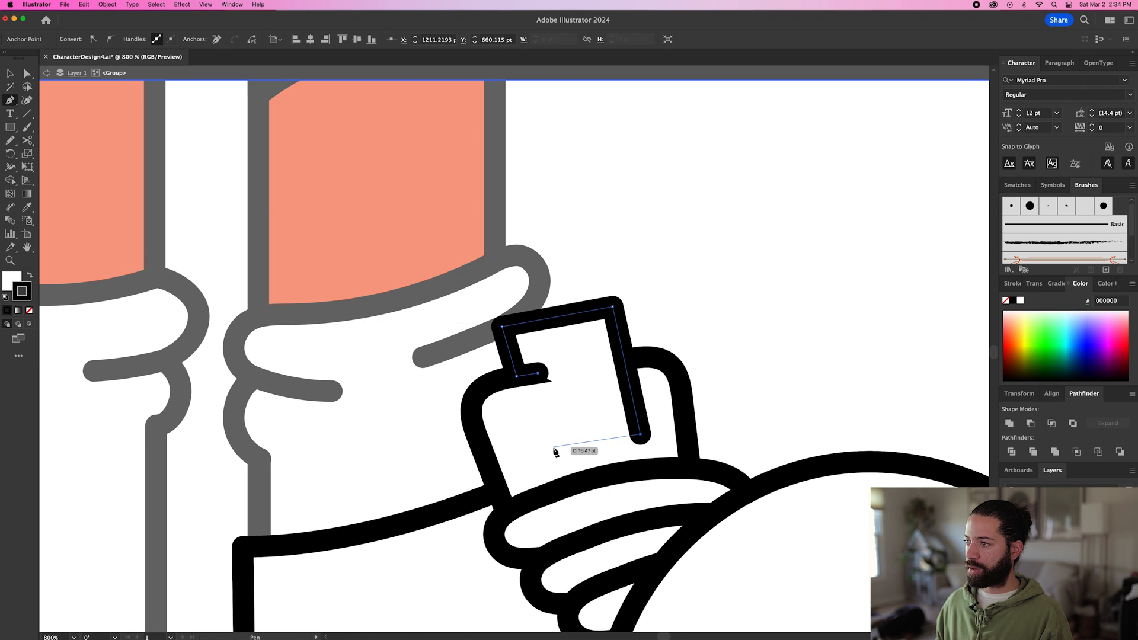
pyautogui.click(553, 448)
pyautogui.click(538, 373)
# Fill the tongue tag with the shoebox red using the Eyedropper, and round its upper left corner.
pyautogui.press('i')
pyautogui.click(447, 177)
pyautogui.press('a')
pyautogui.click(502, 327)
pyautogui.moveTo(511, 332); pyautogui.dragTo(540, 354)
# Draw a short, nearly vertical fold line inside the tag's upper left area with the Pen.
pyautogui.press('p')
pyautogui.click(534, 354)
pyautogui.click(537, 373)
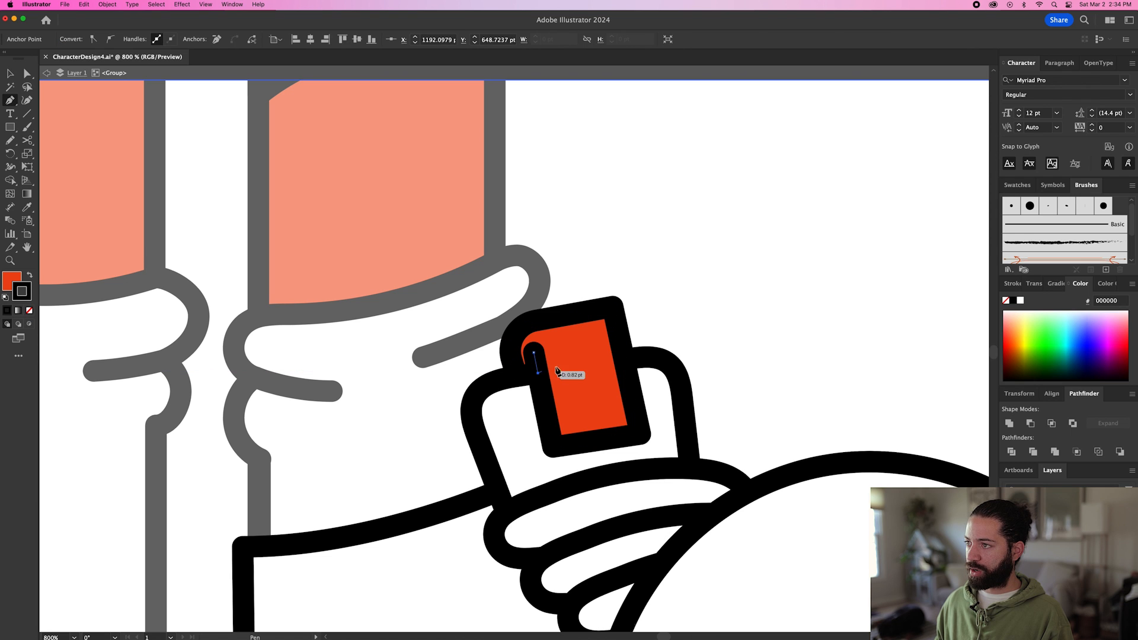
# Shift the anchor points of the tag's rounded fold outward to the left, widening the tag to about 27 pt.
pyautogui.press('a')
pyautogui.click(555, 362)
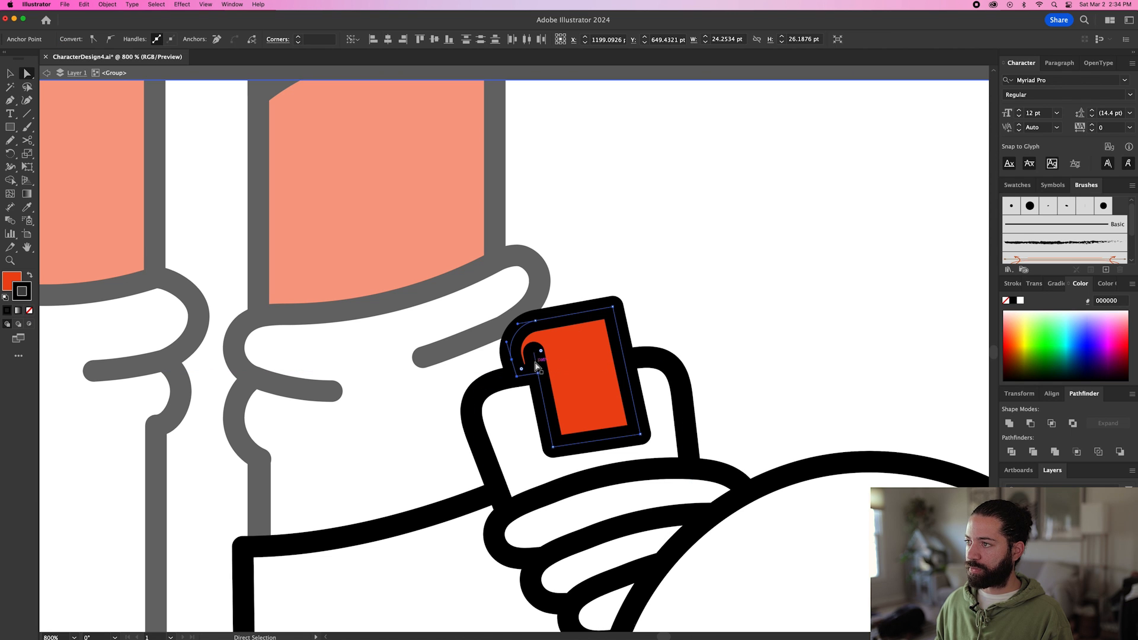
pyautogui.click(518, 362)
pyautogui.keyDown('shift'); pyautogui.click(512, 359); pyautogui.keyUp('shift')
pyautogui.keyDown('shift'); pyautogui.click(535, 321); pyautogui.keyUp('shift')
pyautogui.moveTo(536, 321); pyautogui.dragTo(523, 323)
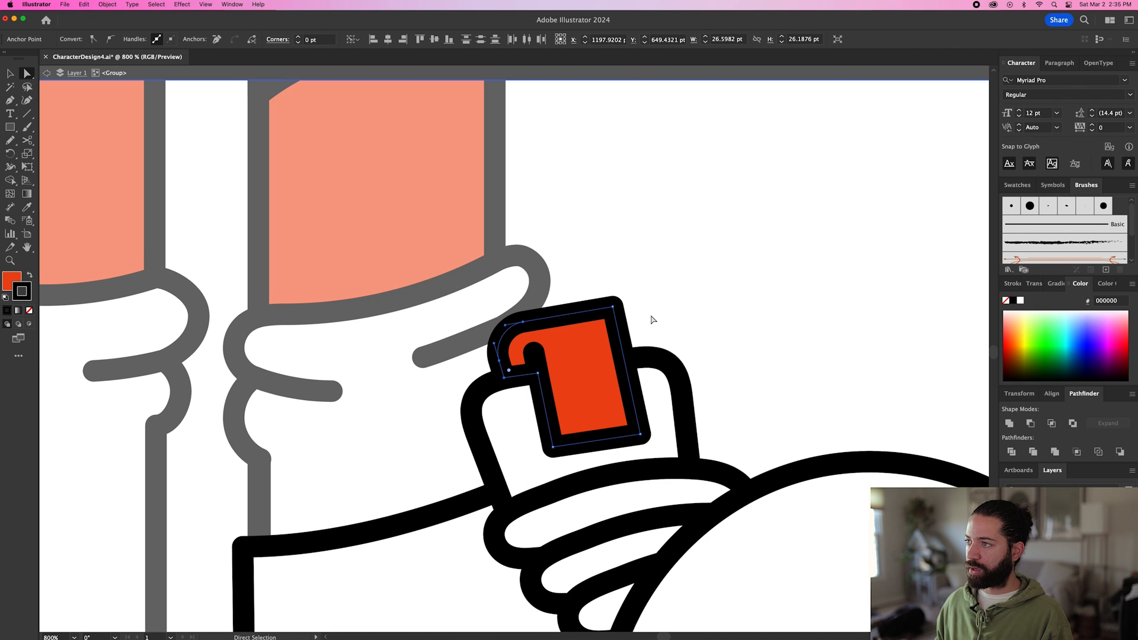
pyautogui.click(651, 318)
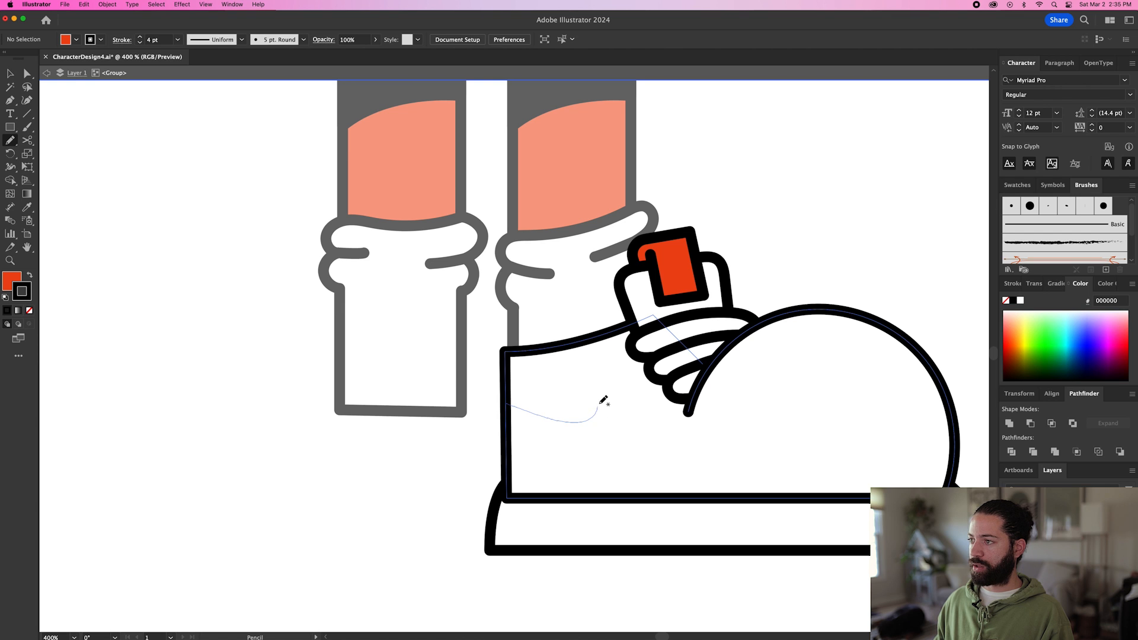
# Draw a swoosh about 43 by 29 pt from the shoe's heel edge with the Pencil, and fill it black.
pyautogui.moveTo(598, 410); pyautogui.dragTo(599, 385)
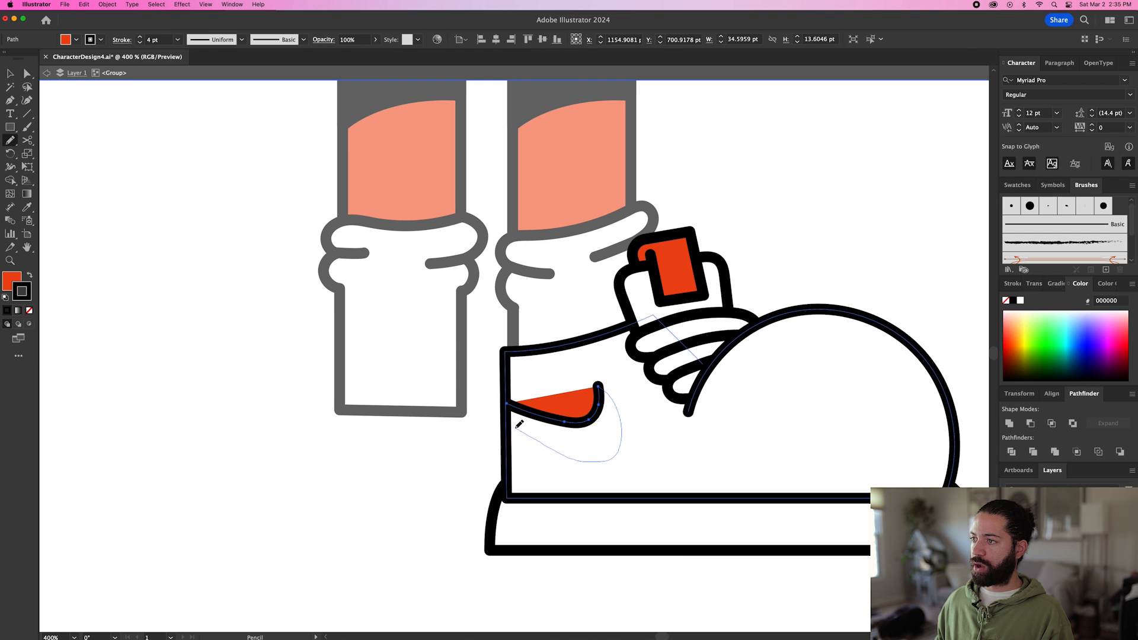
pyautogui.moveTo(512, 419); pyautogui.dragTo(512, 420)
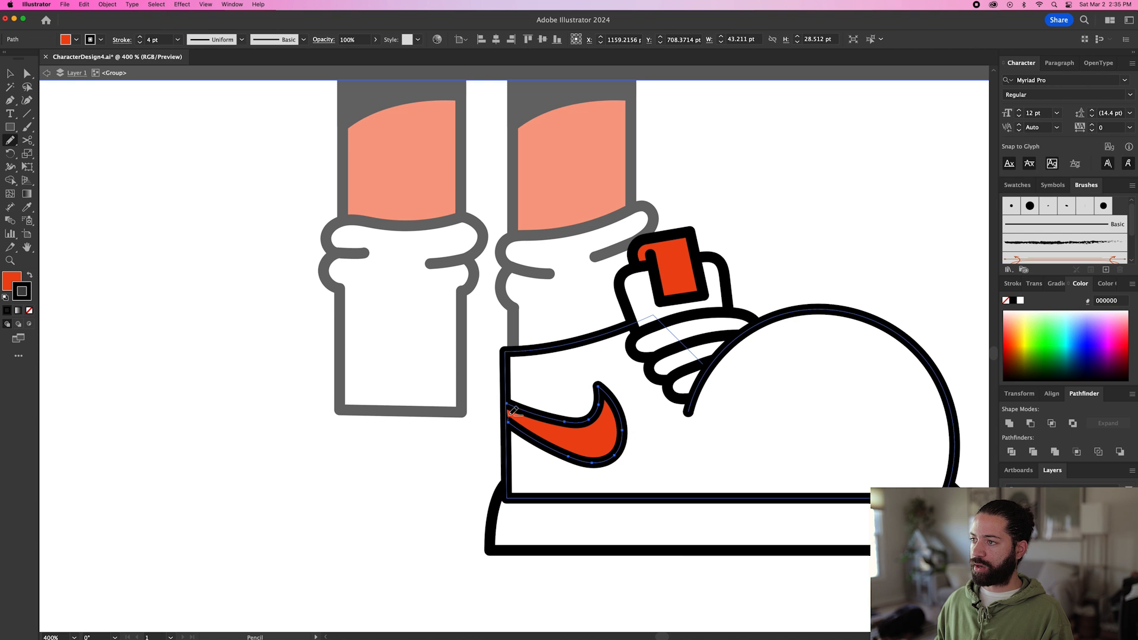
pyautogui.press('i')
pyautogui.click(538, 99)
pyautogui.press('v')
pyautogui.click(453, 424)
pyautogui.scroll(-5, 440, 436)
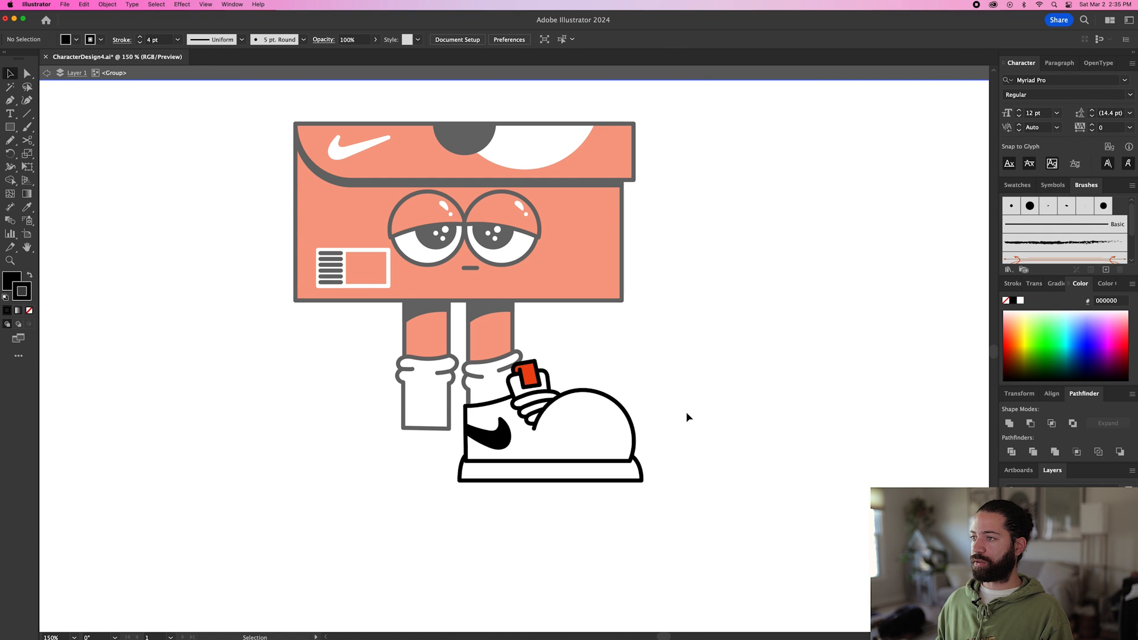
# Leave the shoe group's isolation, scale the whole shoe down to about 155 by 102 pt, and reposition it under the right leg.
pyautogui.press('Escape')
pyautogui.moveTo(574, 442); pyautogui.dragTo(613, 422)
pyautogui.press('super+z')
pyautogui.press('super+shift+z')
pyautogui.press('super+z')
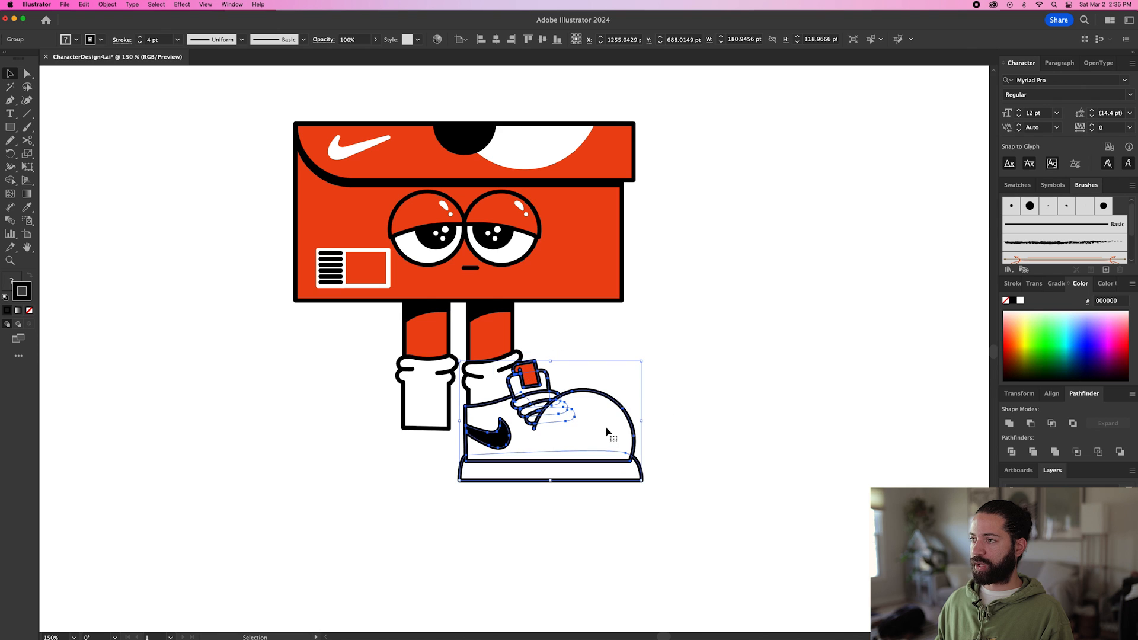
pyautogui.moveTo(643, 362); pyautogui.dragTo(626, 372)
pyautogui.moveTo(576, 431); pyautogui.dragTo(574, 438)
pyautogui.moveTo(624, 386); pyautogui.dragTo(618, 390)
# Duplicate the finished shoe to the left of the original.
pyautogui.moveTo(578, 430); pyautogui.dragTo(414, 406)
pyautogui.click(625, 405)
pyautogui.click(591, 461)
pyautogui.scroll(-2, 590, 461)
pyautogui.hscroll(-2, 590, 461)
# Reflect the copied shoe across the vertical axis and place it under the left leg, heel to heel with the other shoe.
pyautogui.click(107, 5)
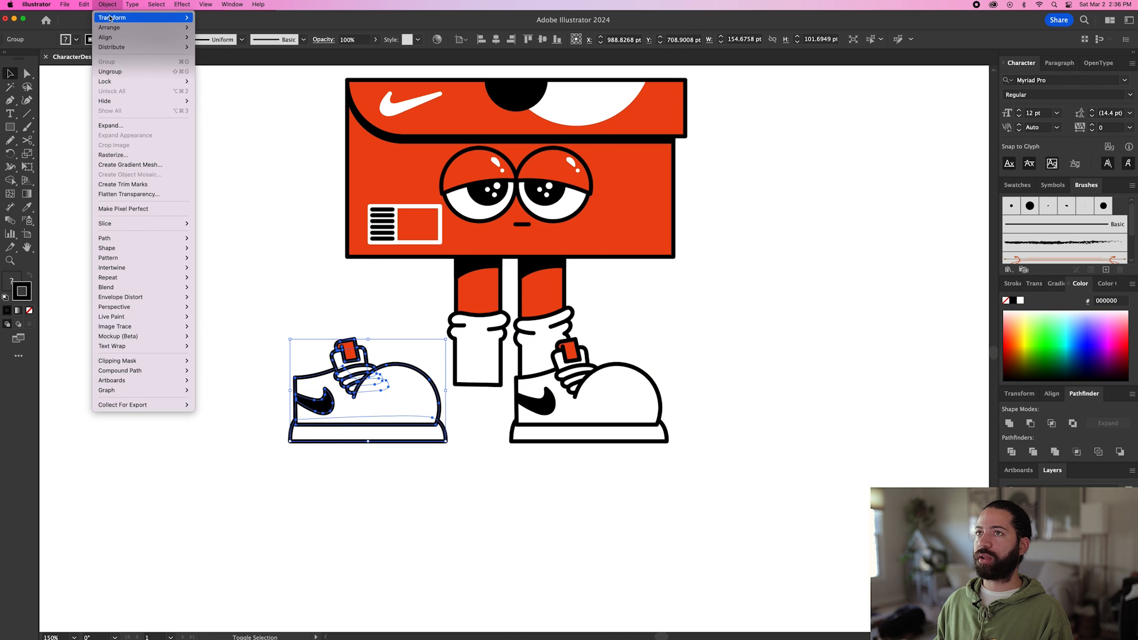
pyautogui.moveTo(136, 17)
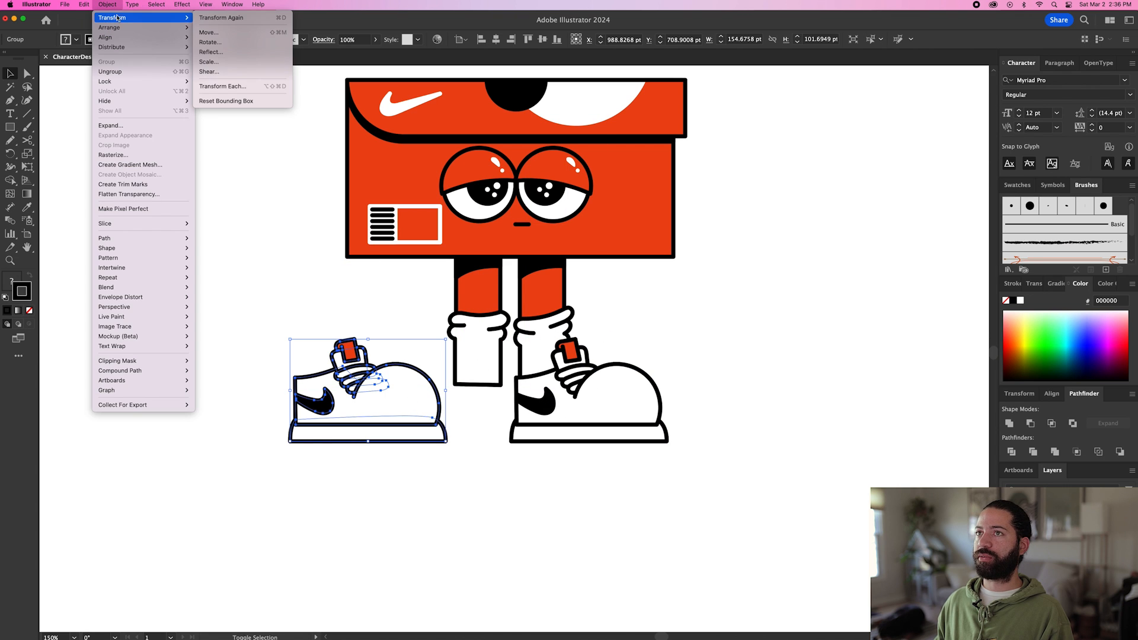
pyautogui.click(209, 52)
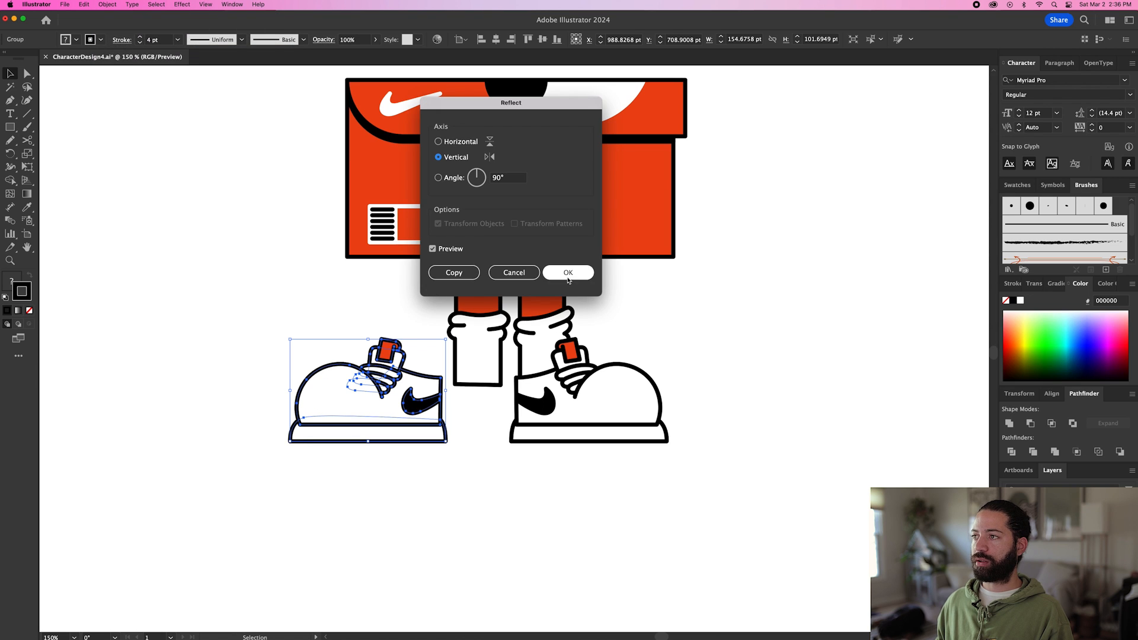
pyautogui.click(567, 272)
pyautogui.moveTo(408, 402); pyautogui.dragTo(465, 402)
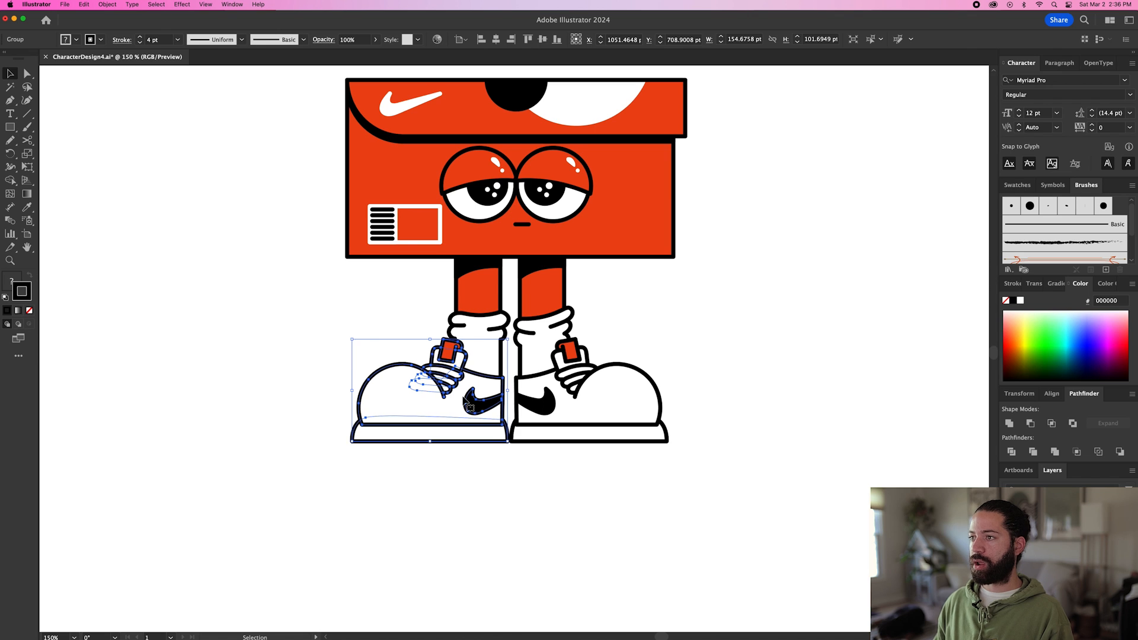
# Select the anchor points of both shoes, socks and lower legs, and nudge them up to shorten the legs.
pyautogui.press('a')
pyautogui.click(325, 295)
pyautogui.moveTo(323, 300); pyautogui.dragTo(698, 464)
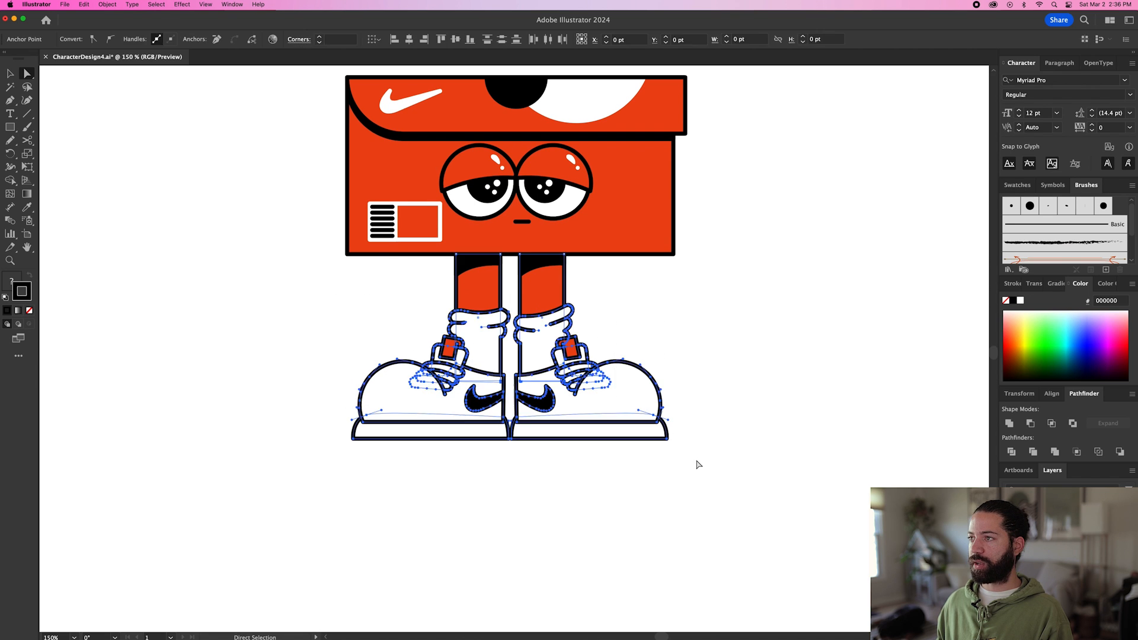
pyautogui.press('v')
pyautogui.press('Up')
pyautogui.press('Up')
pyautogui.press('Up')
pyautogui.press('Up')
pyautogui.press('Up')
pyautogui.press('Up')
pyautogui.press('Up')
pyautogui.press('Up')
pyautogui.press('Up')
pyautogui.press('Up')
pyautogui.press('Up')
pyautogui.press('Up')
pyautogui.press('Up')
pyautogui.press('Up')
pyautogui.press('Up')
pyautogui.press('Up')
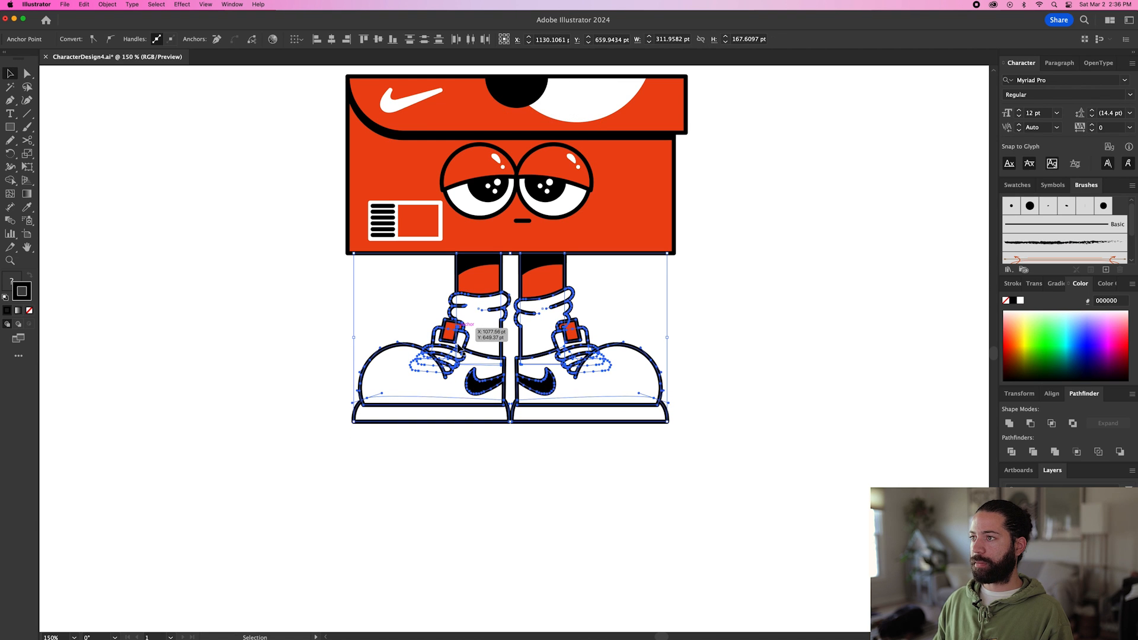
pyautogui.click(288, 381)
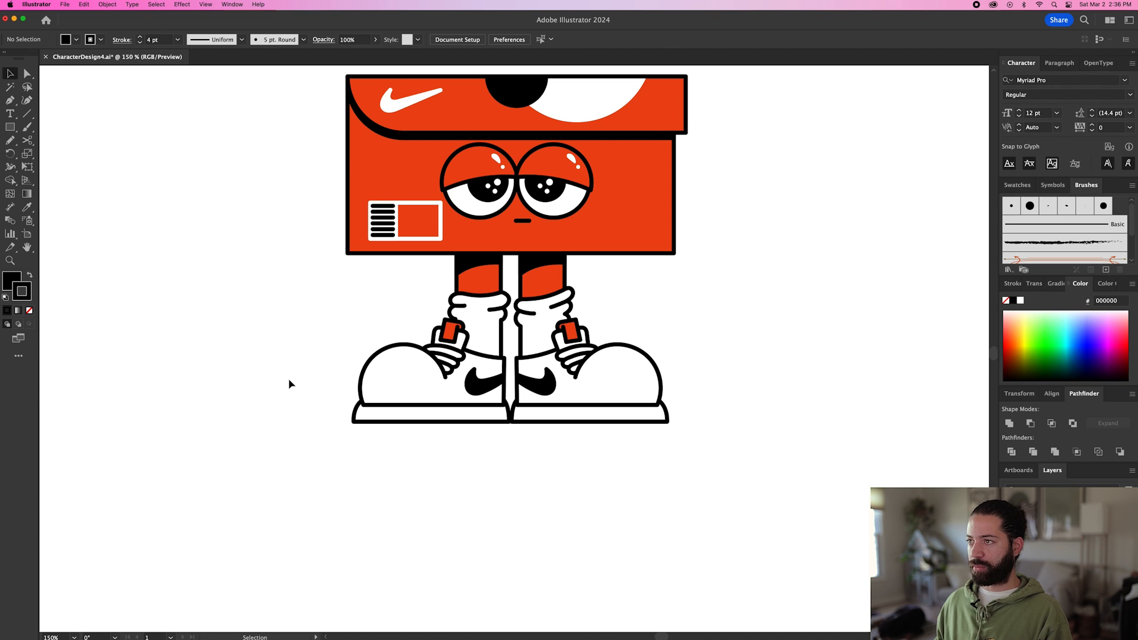
# Draw a flat black ellipse about 374 by 22 pt beneath the shoes as a ground shadow, and send it to the back.
pyautogui.press('super+minus')
pyautogui.press('l')
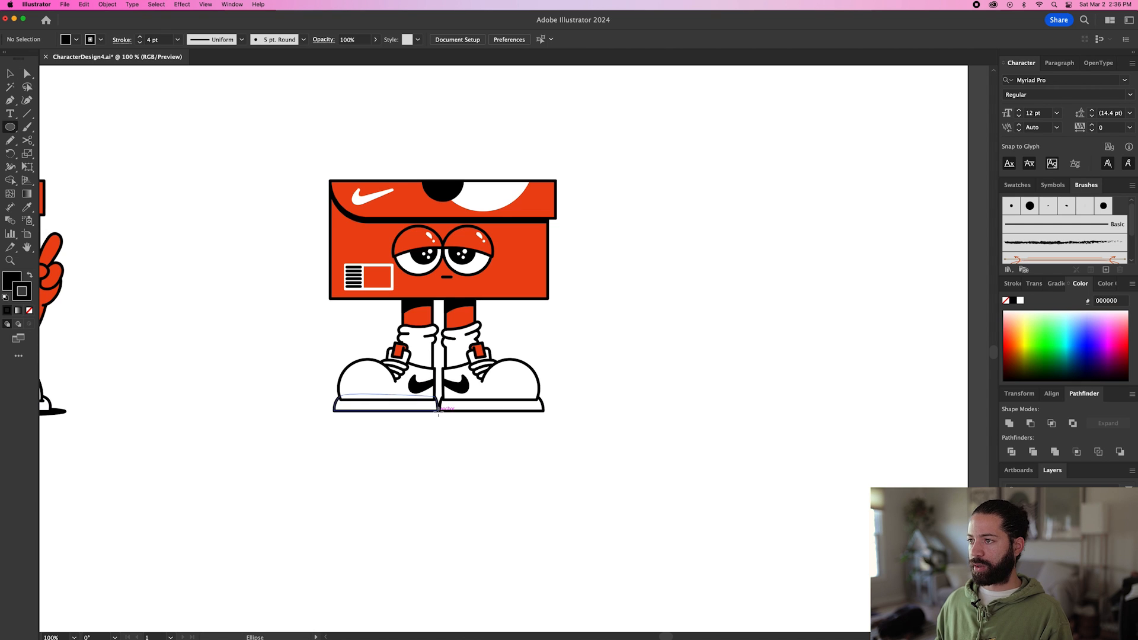
pyautogui.moveTo(441, 410); pyautogui.dragTo(566, 420)
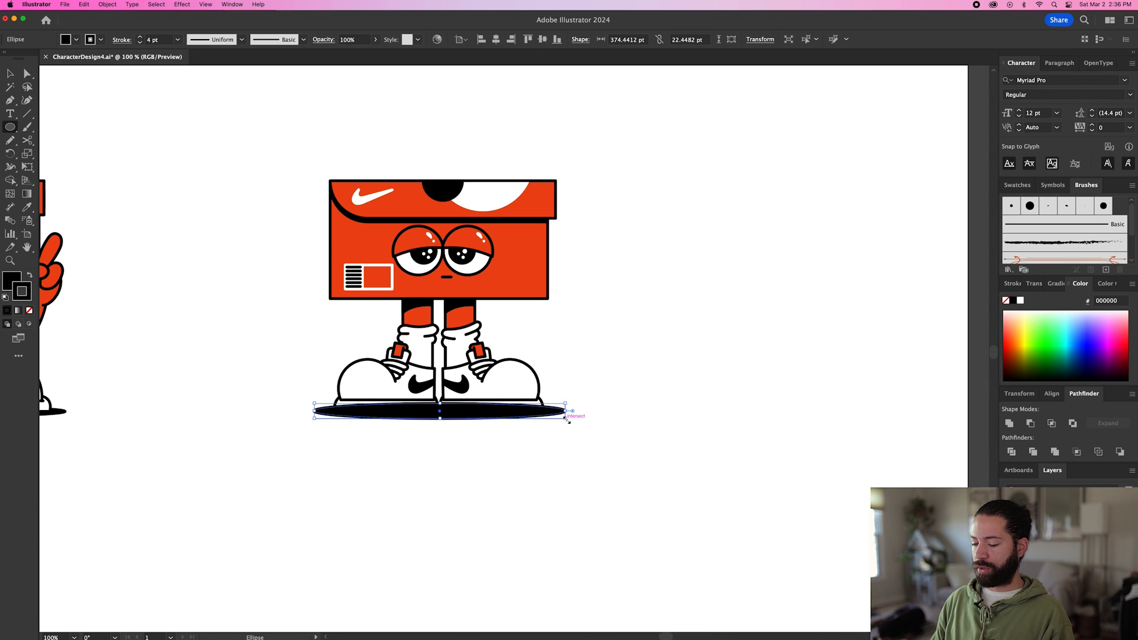
pyautogui.press('super+shift+bracketleft')
pyautogui.press('v')
pyautogui.click(468, 457)
pyautogui.press('super+minus')
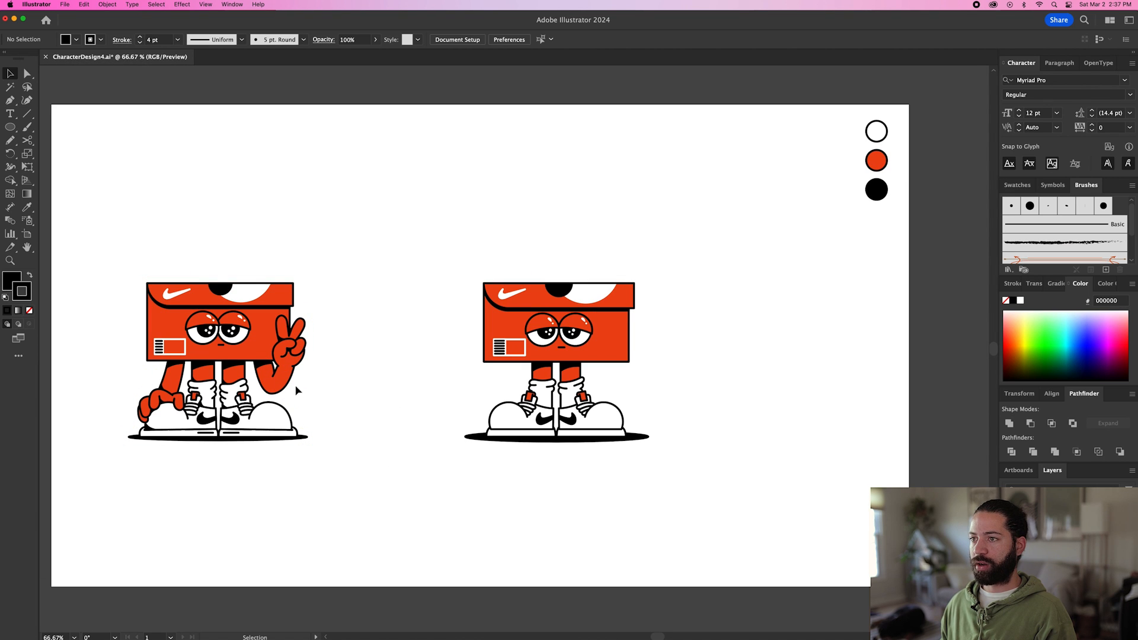
# Draw a closed bent-arm shape about 95 by 89 pt with the Pen tool, running from the box's lower right edge down and up to a wrist.
pyautogui.press('z')
pyautogui.doubleClick(549, 369)
pyautogui.press('p')
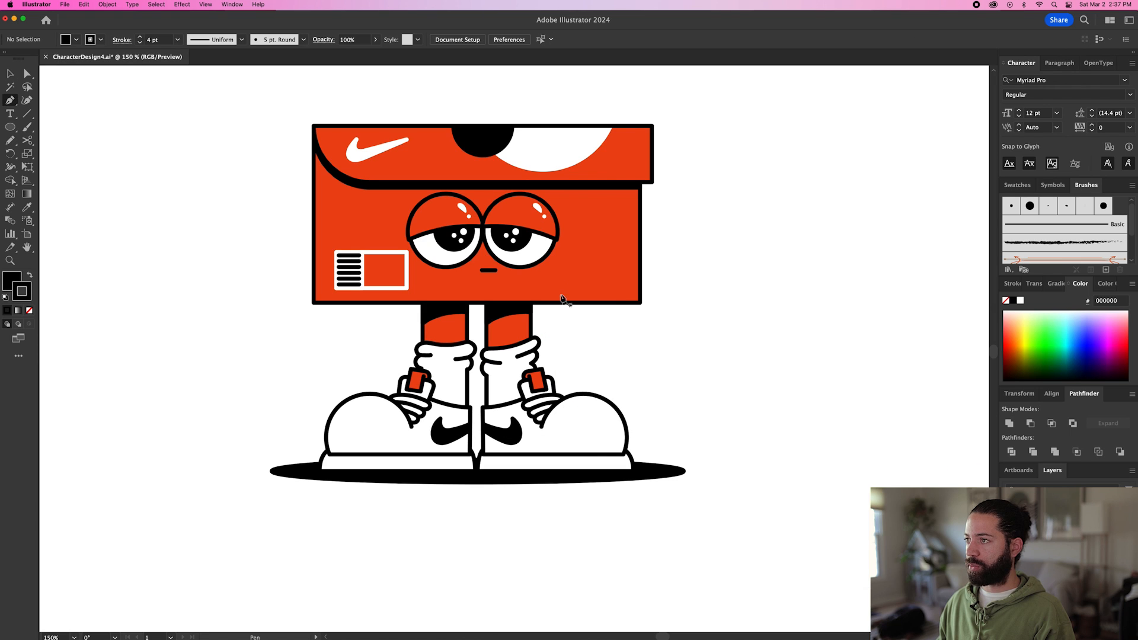
pyautogui.click(548, 291)
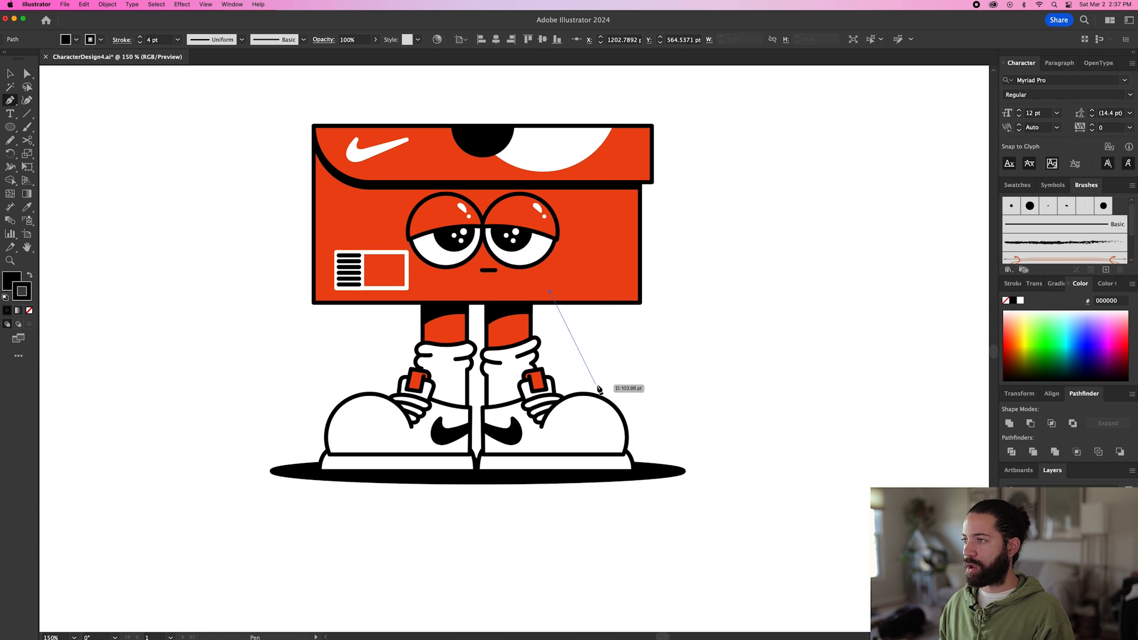
pyautogui.click(599, 379)
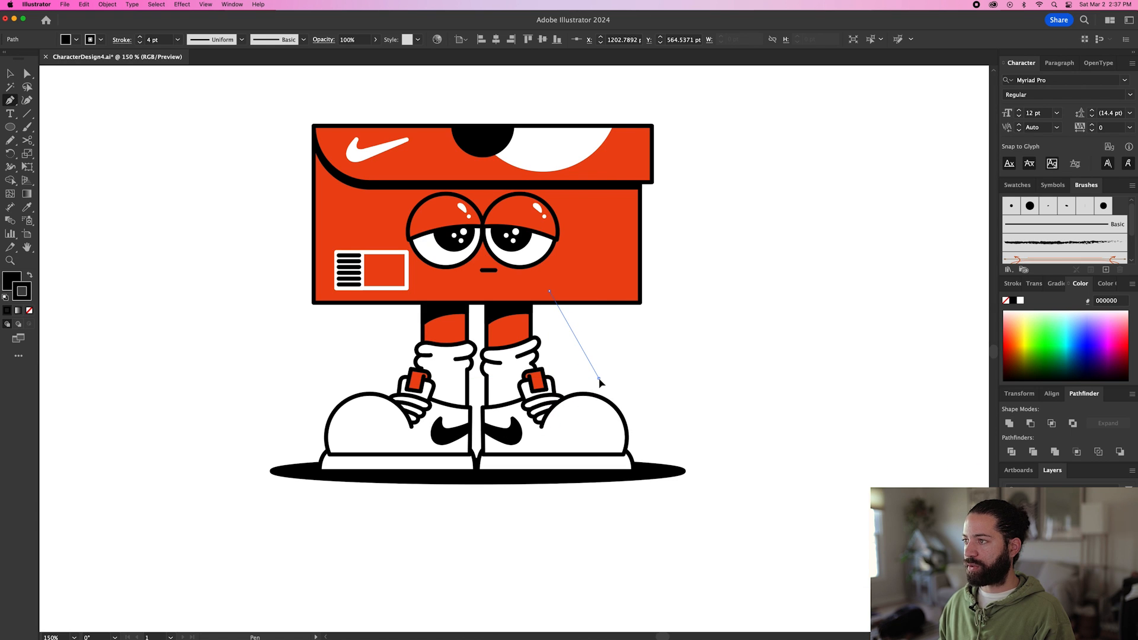
pyautogui.moveTo(609, 382); pyautogui.dragTo(620, 382)
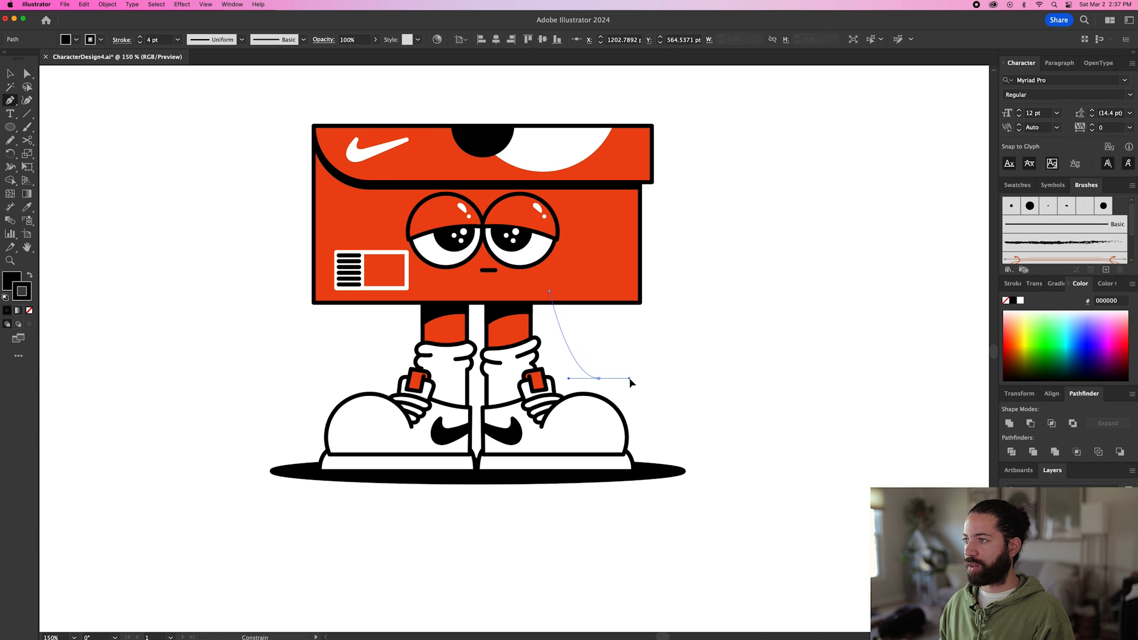
pyautogui.scroll(2, 635, 378)
pyautogui.hscroll(-2, 638, 367)
pyautogui.moveTo(634, 379); pyautogui.dragTo(647, 348)
pyautogui.click(641, 344)
pyautogui.scroll(1, 631, 362)
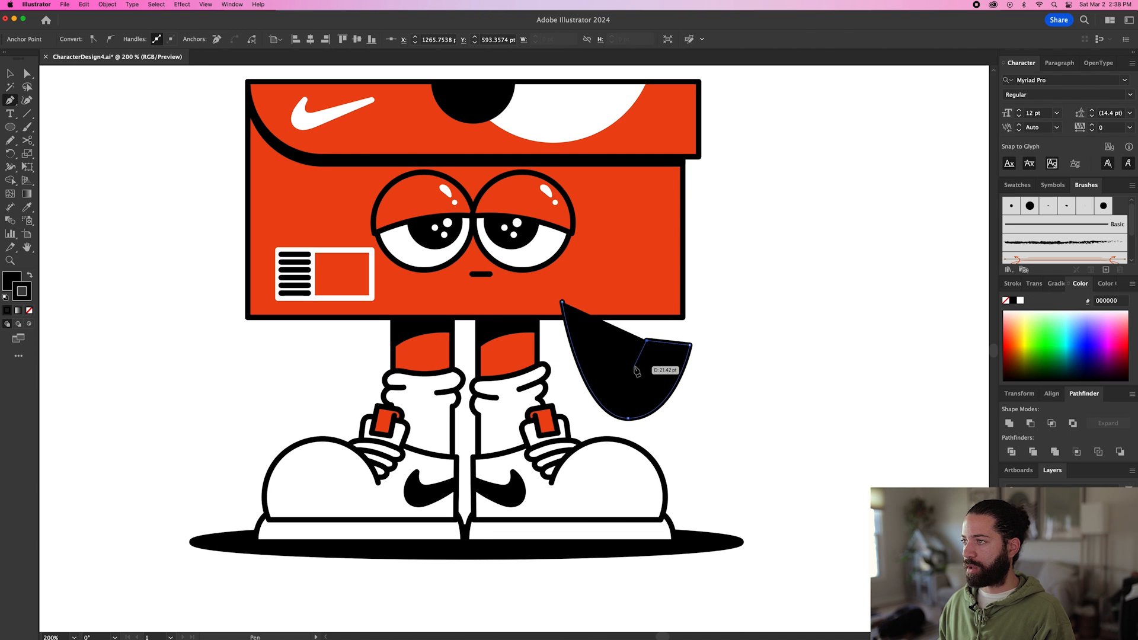
pyautogui.click(634, 366)
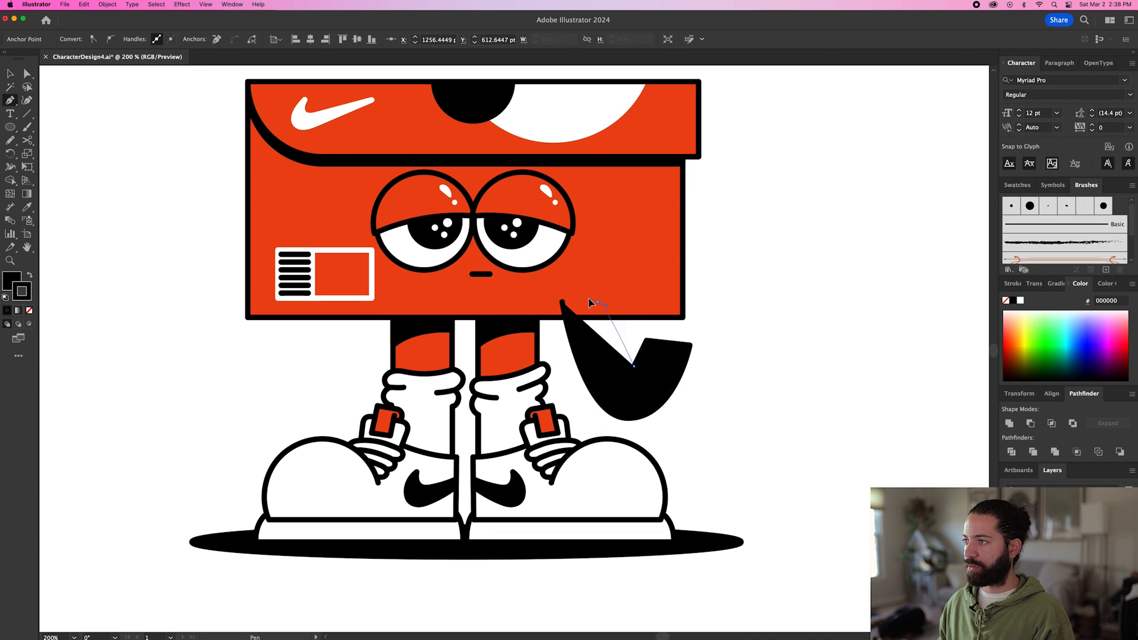
pyautogui.moveTo(584, 298); pyautogui.dragTo(586, 300)
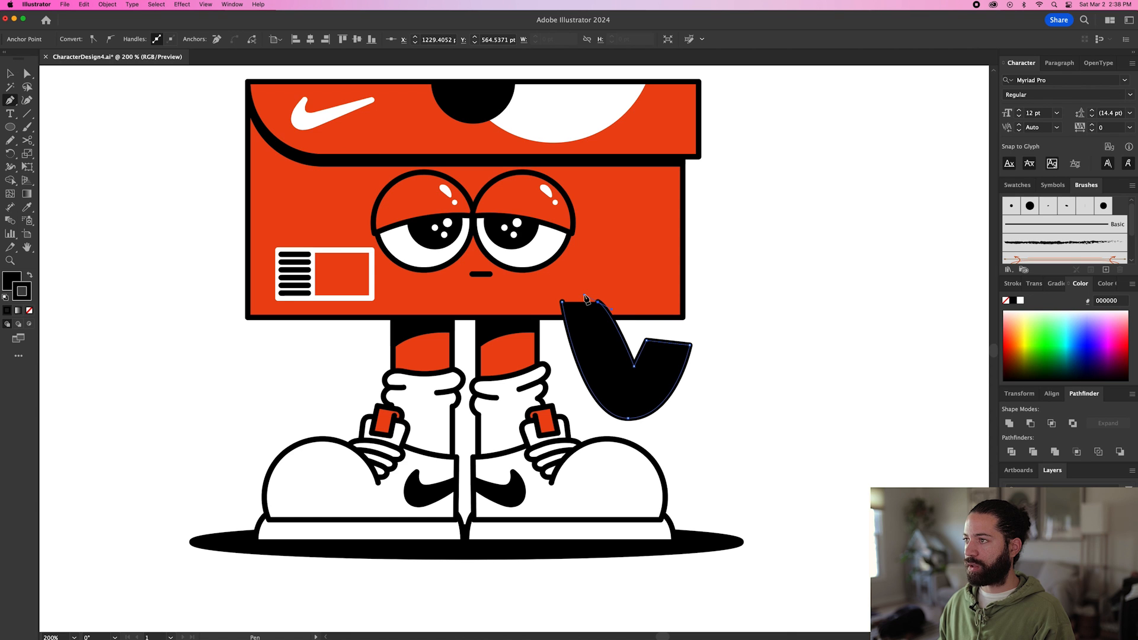
pyautogui.click(562, 302)
# Apply the box's red fill and black outline to the arm and send it to the back.
pyautogui.press('i')
pyautogui.click(661, 293)
pyautogui.press('v')
pyautogui.press('super+shift+bracketleft')
# Isolate the arm and draw a short crease line continuing inward from the inner elbow corner.
pyautogui.press('v')
pyautogui.press('super+equal')
pyautogui.press('super+equal')
pyautogui.doubleClick(635, 377)
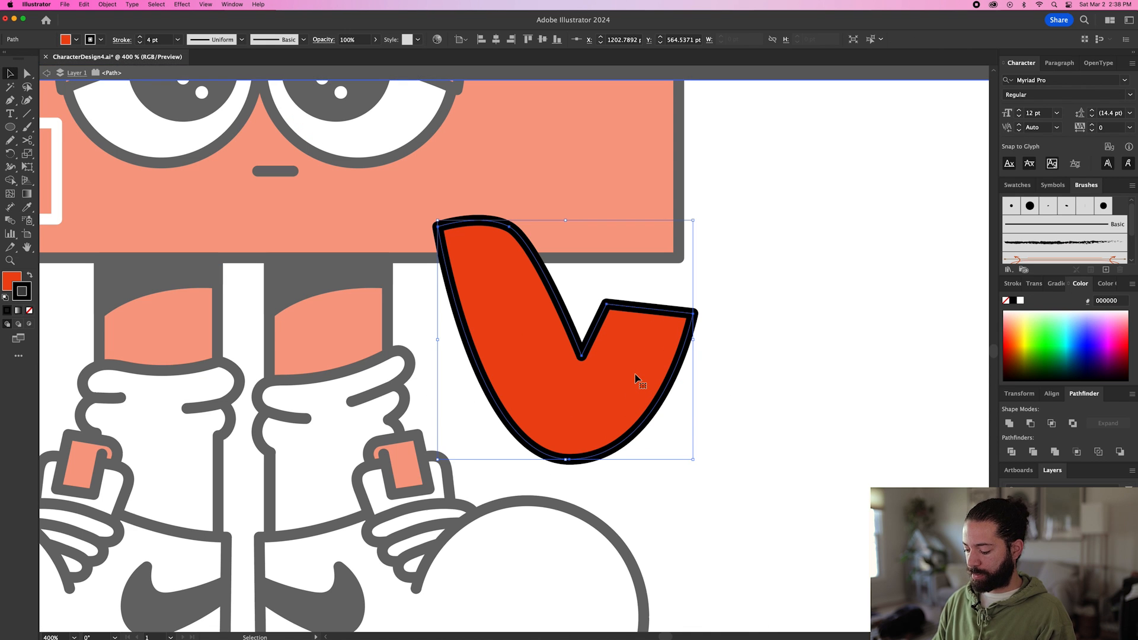
pyautogui.press('p')
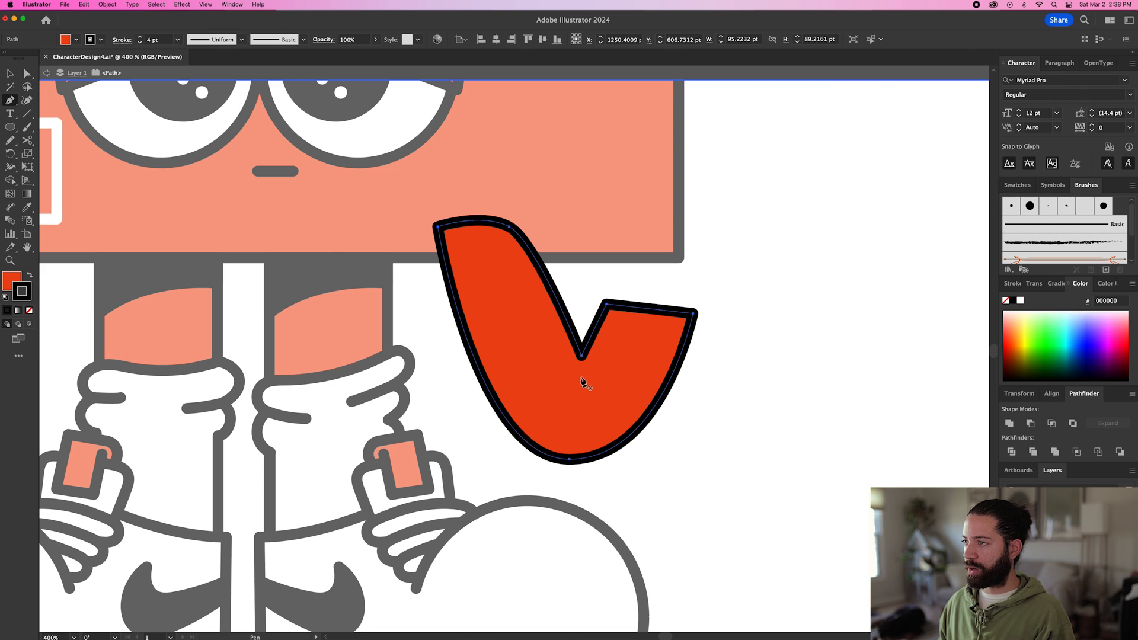
pyautogui.moveTo(580, 356); pyautogui.dragTo(578, 377)
pyautogui.click(575, 374)
pyautogui.press('v')
pyautogui.press('super+a')
pyautogui.doubleClick(731, 407)
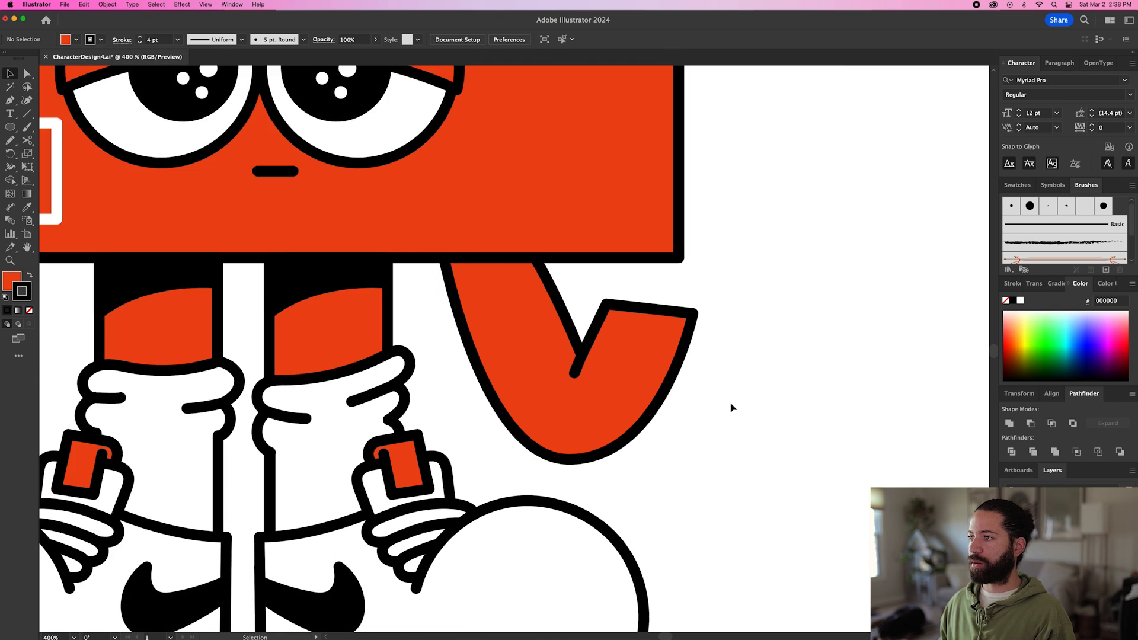
# Draw a closed shadow shape with a curved lower edge across the upper arm, directly beneath the box.
pyautogui.press('super+minus')
pyautogui.press('p')
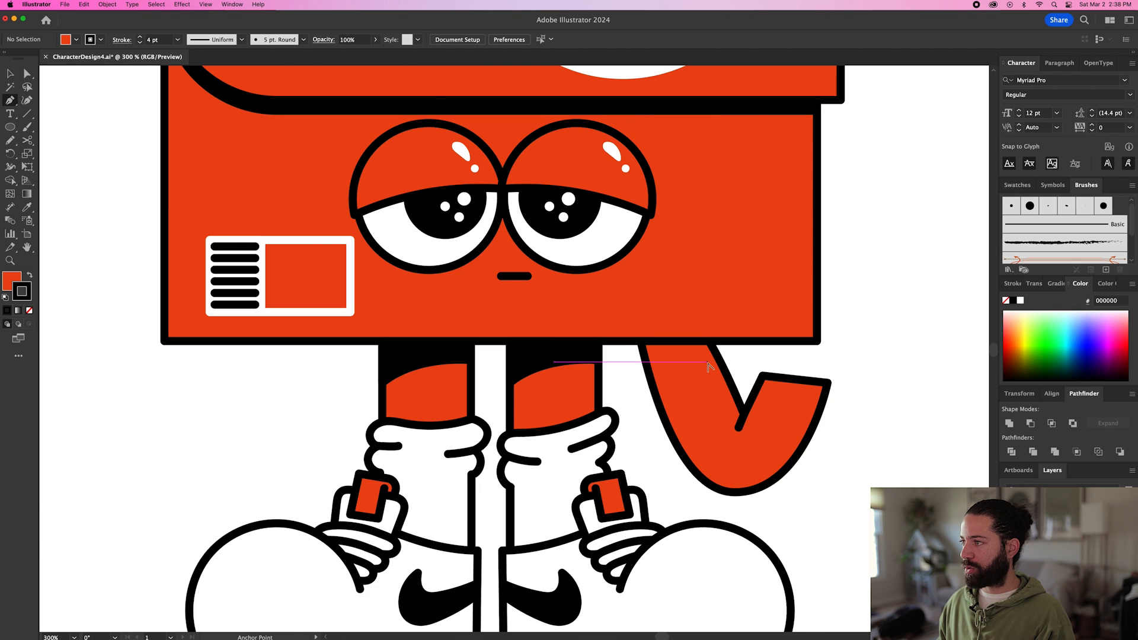
pyautogui.scroll(2, 706, 360)
pyautogui.click(724, 342)
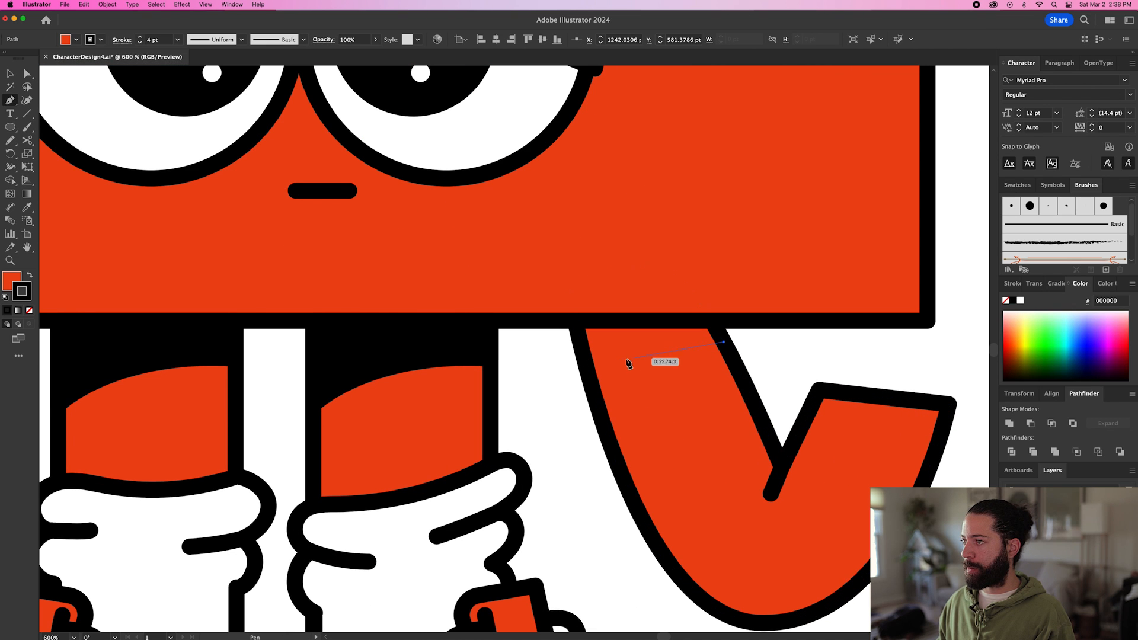
pyautogui.click(586, 364)
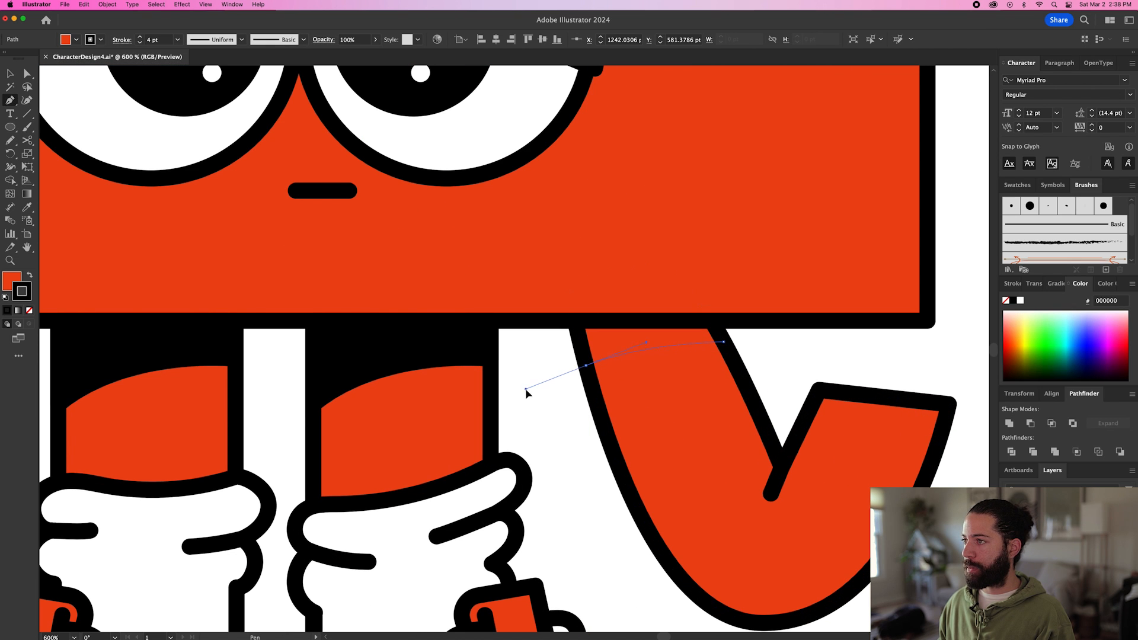
pyautogui.moveTo(585, 364); pyautogui.dragTo(587, 330)
pyautogui.click(586, 327)
pyautogui.click(707, 327)
pyautogui.click(724, 343)
# Fill the upper-arm shadow shape with the black of the leg shadows.
pyautogui.press('i')
pyautogui.click(482, 333)
pyautogui.press('v')
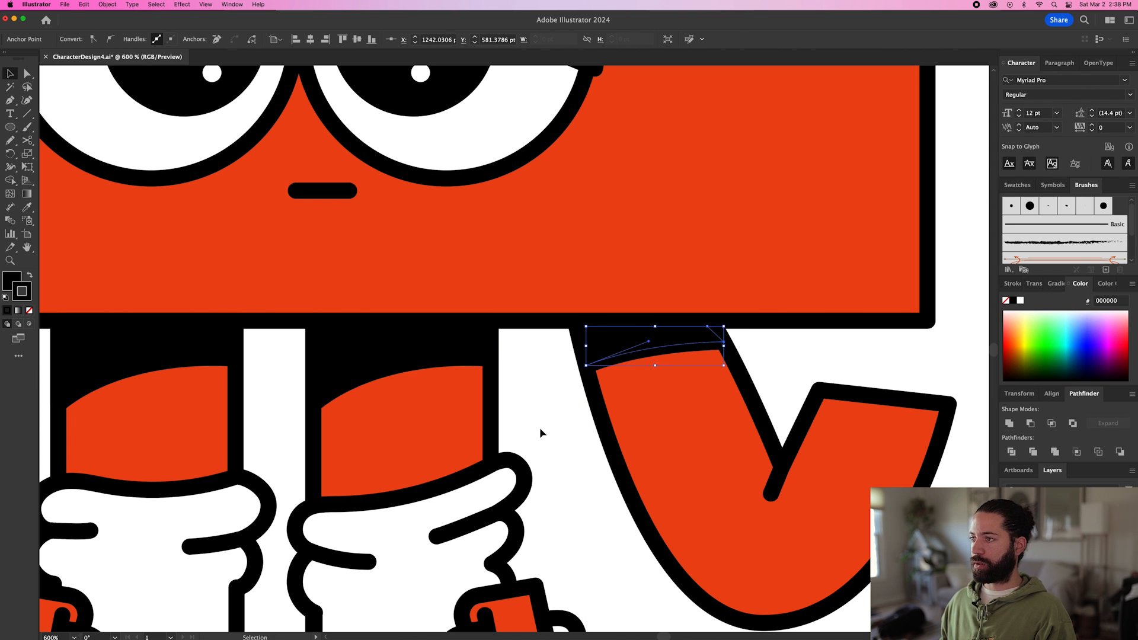
pyautogui.click(540, 428)
# Open HandPackVol1.ai and copy the peace-sign hand.
pyautogui.press('super+1')
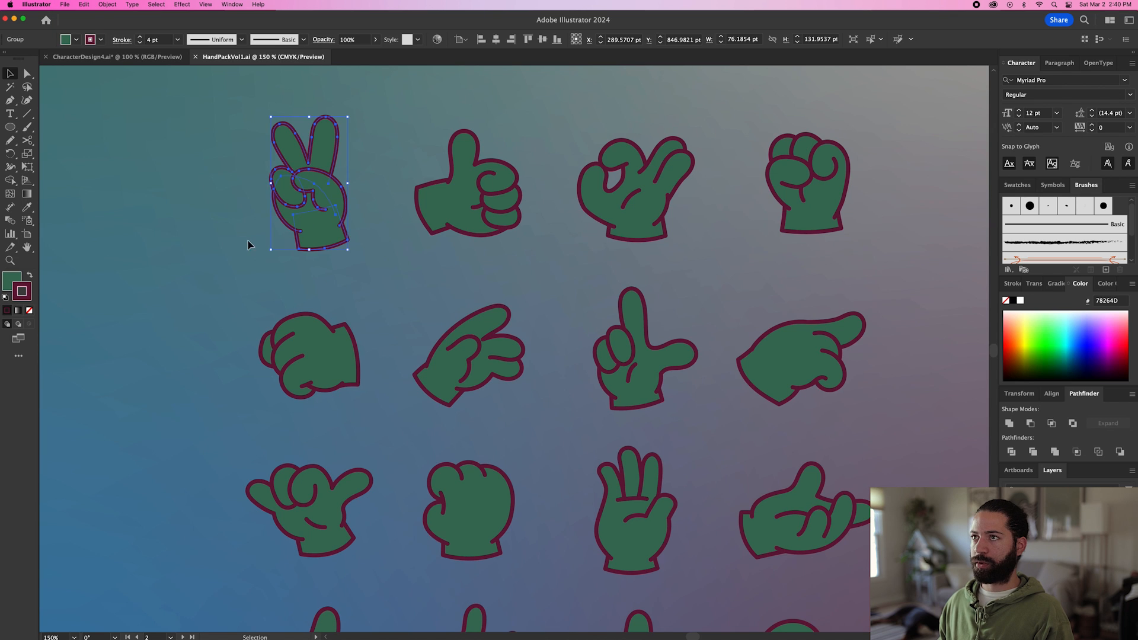
pyautogui.click(184, 248)
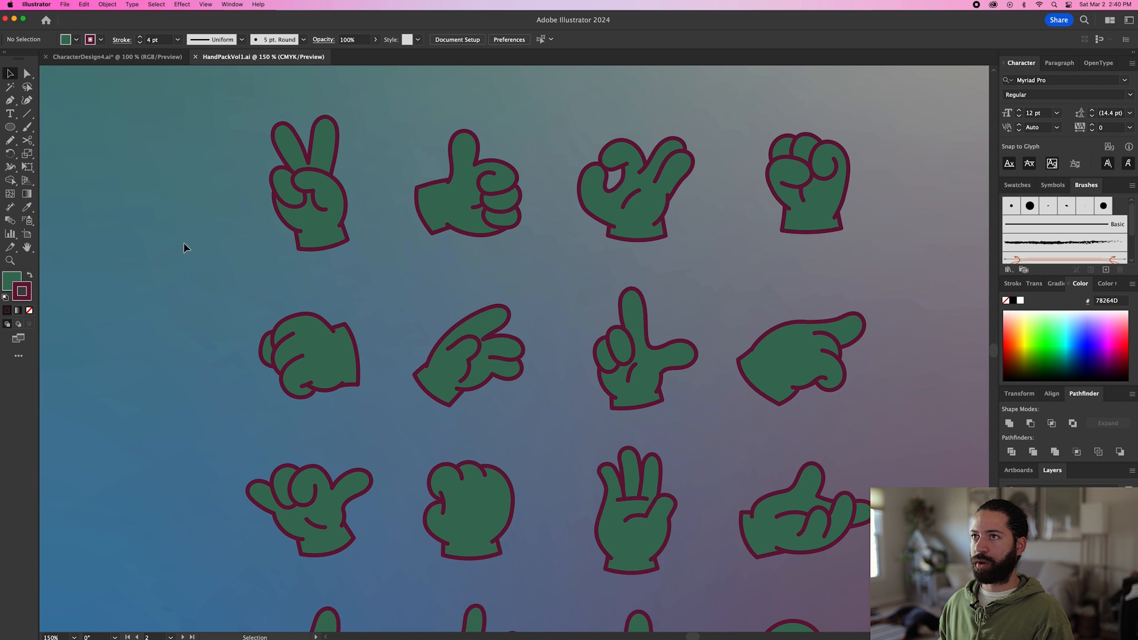
pyautogui.scroll(1, 208, 223)
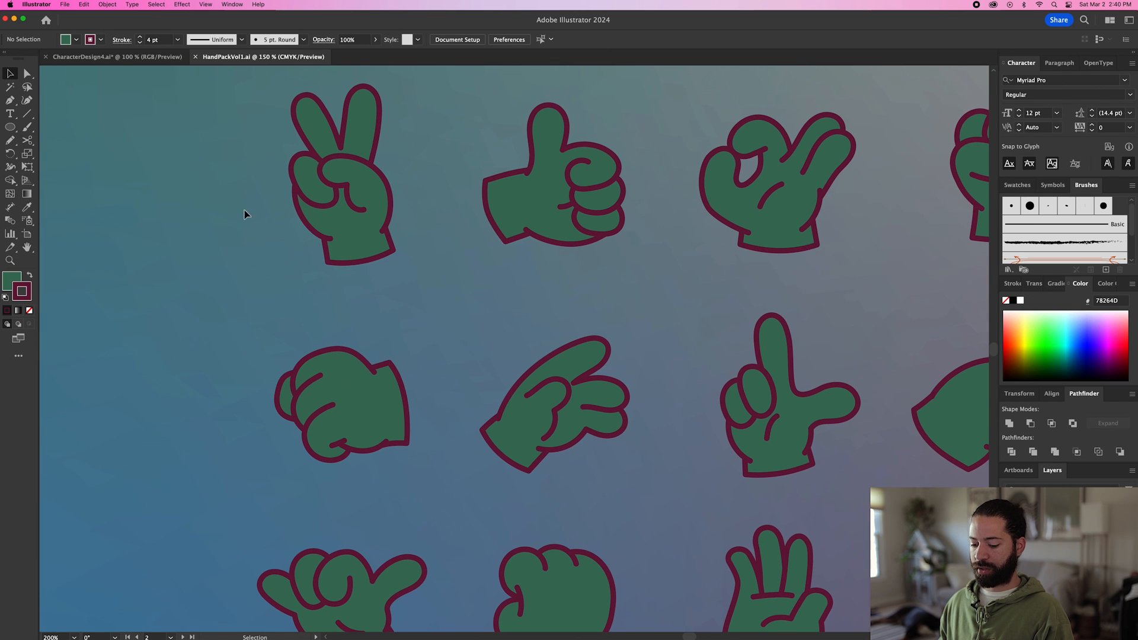
pyautogui.click(336, 191)
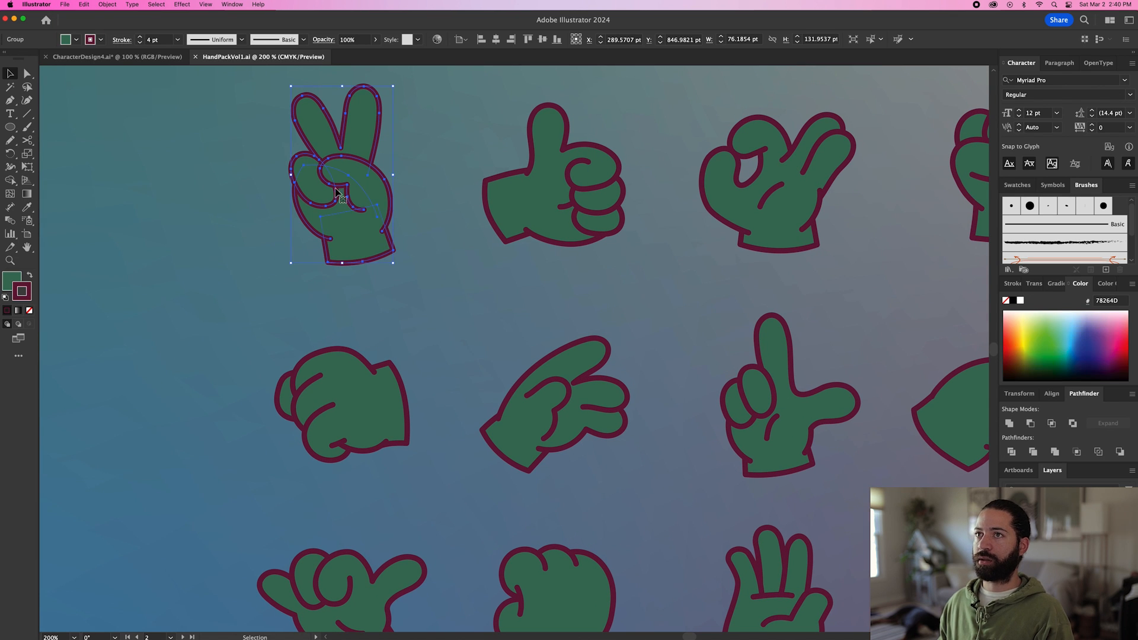
# Paste the peace-sign hand into CharacterDesign4.ai and place it to the right of the shoebox.
pyautogui.click(142, 57)
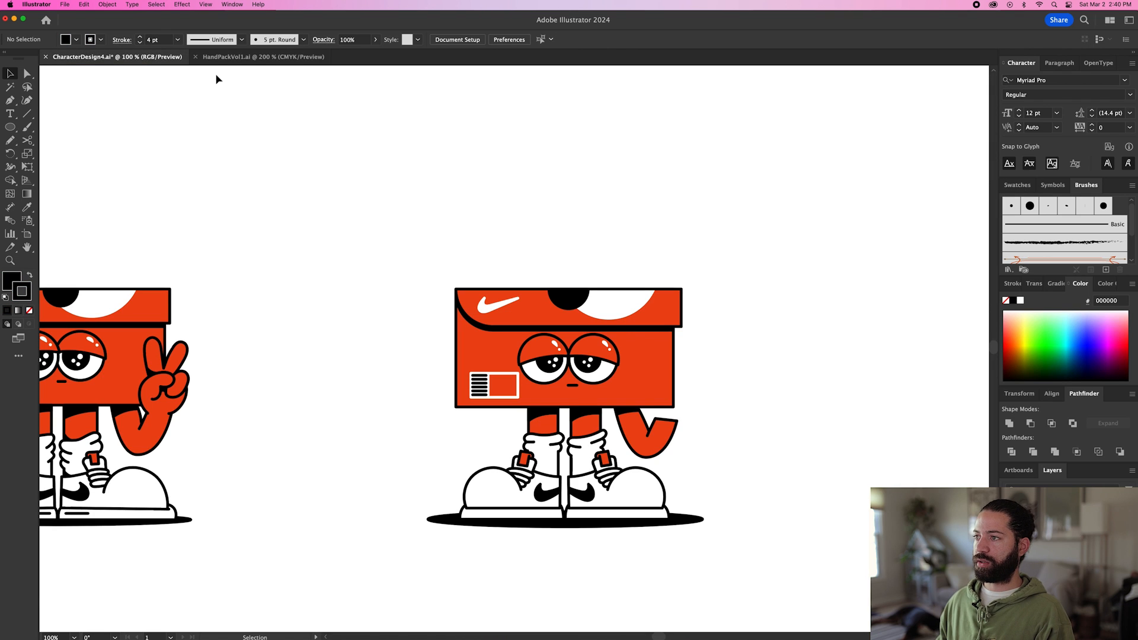
pyautogui.press('cmd+v')
pyautogui.moveTo(522, 350); pyautogui.dragTo(718, 349)
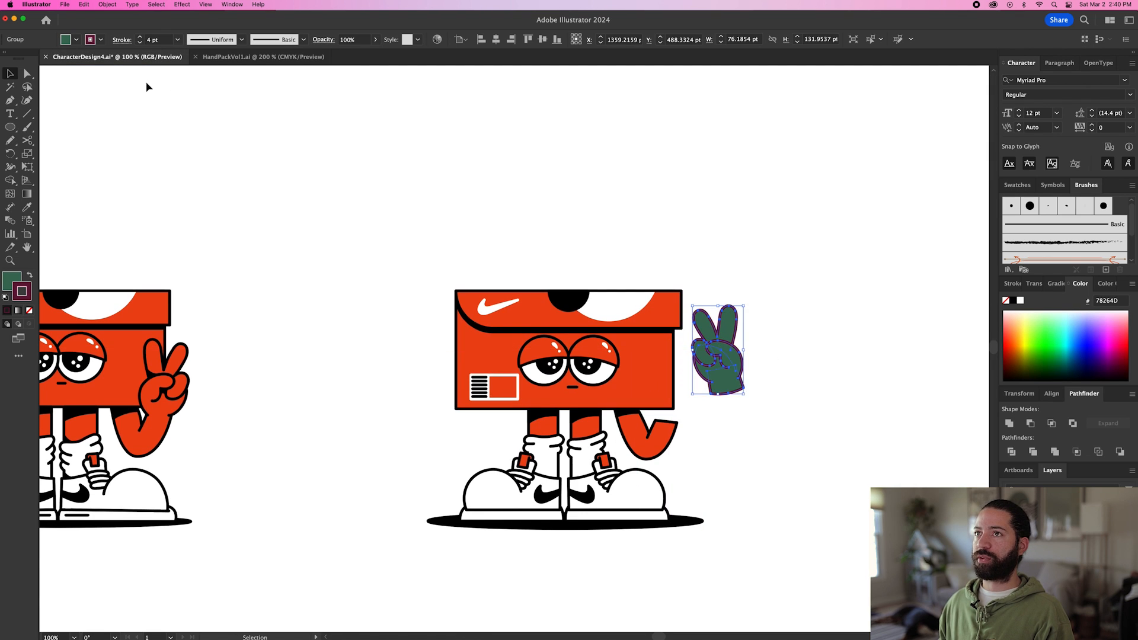
# Reflect the pasted hand across the vertical axis.
pyautogui.click(109, 4)
pyautogui.moveTo(110, 18)
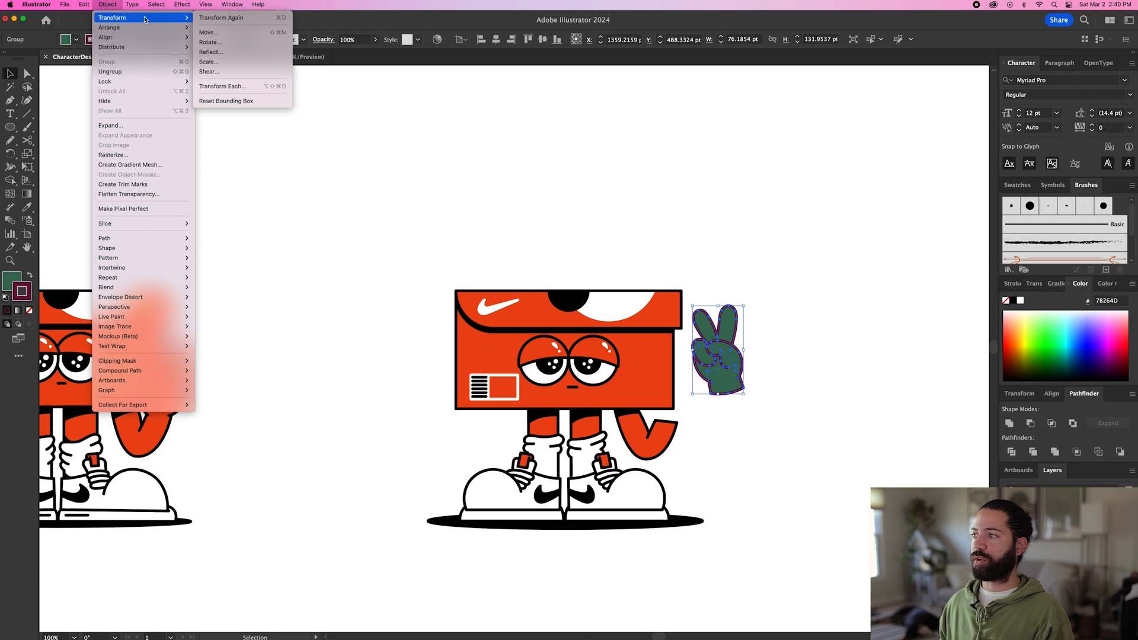
pyautogui.click(211, 52)
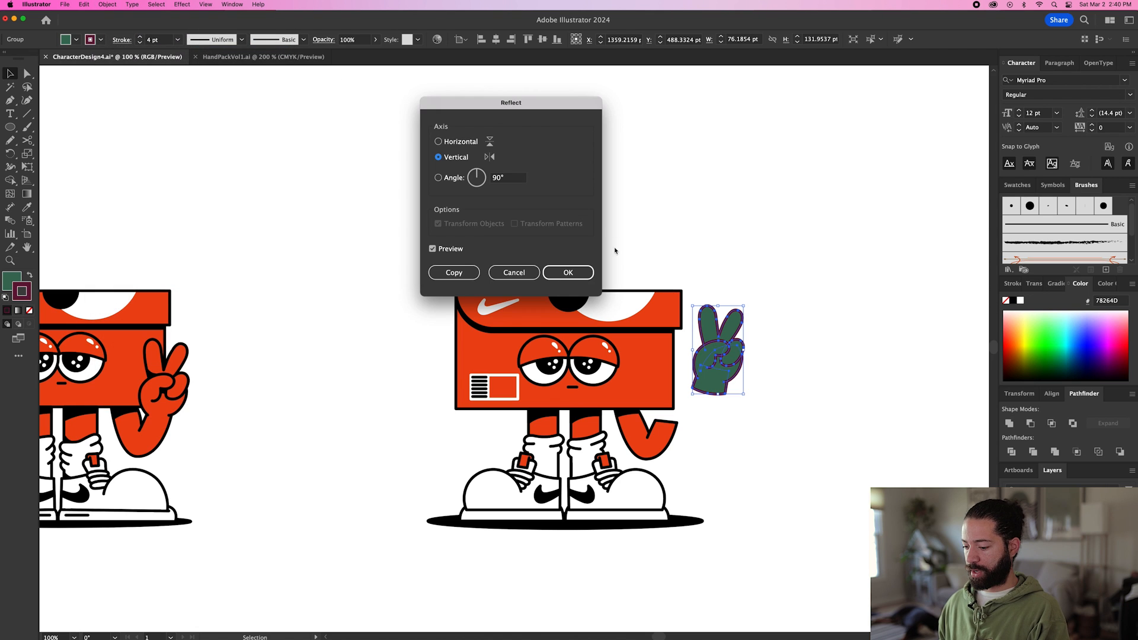
pyautogui.click(567, 273)
# Apply the box's red fill and black outline to the hand and place it over the end of the forearm.
pyautogui.press('i')
pyautogui.click(658, 370)
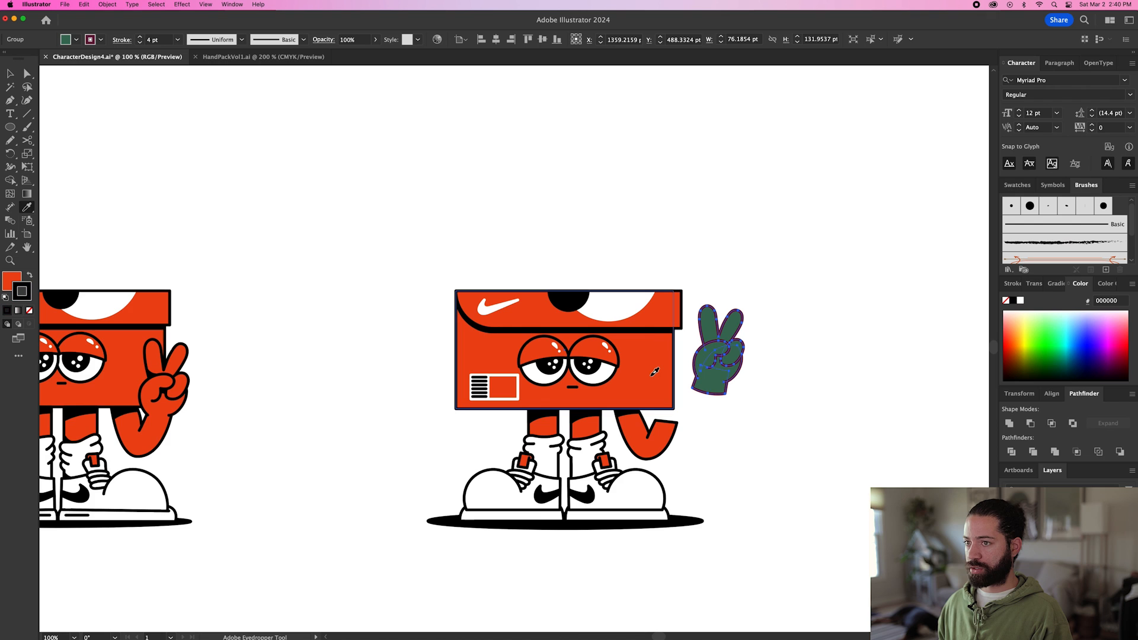
pyautogui.press('v')
pyautogui.click(755, 390)
pyautogui.scroll(2, 755, 390)
pyautogui.moveTo(690, 342); pyautogui.dragTo(595, 437)
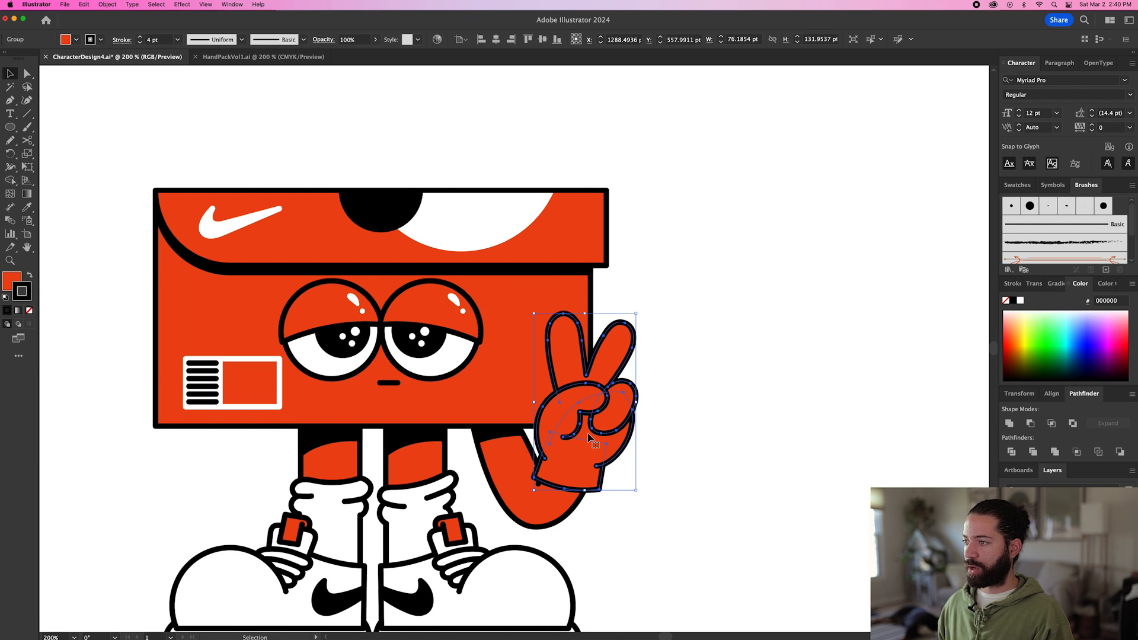
# Isolate the hand group and remove the stroke from its wrist shape.
pyautogui.doubleClick(592, 439)
pyautogui.scroll(3, 574, 452)
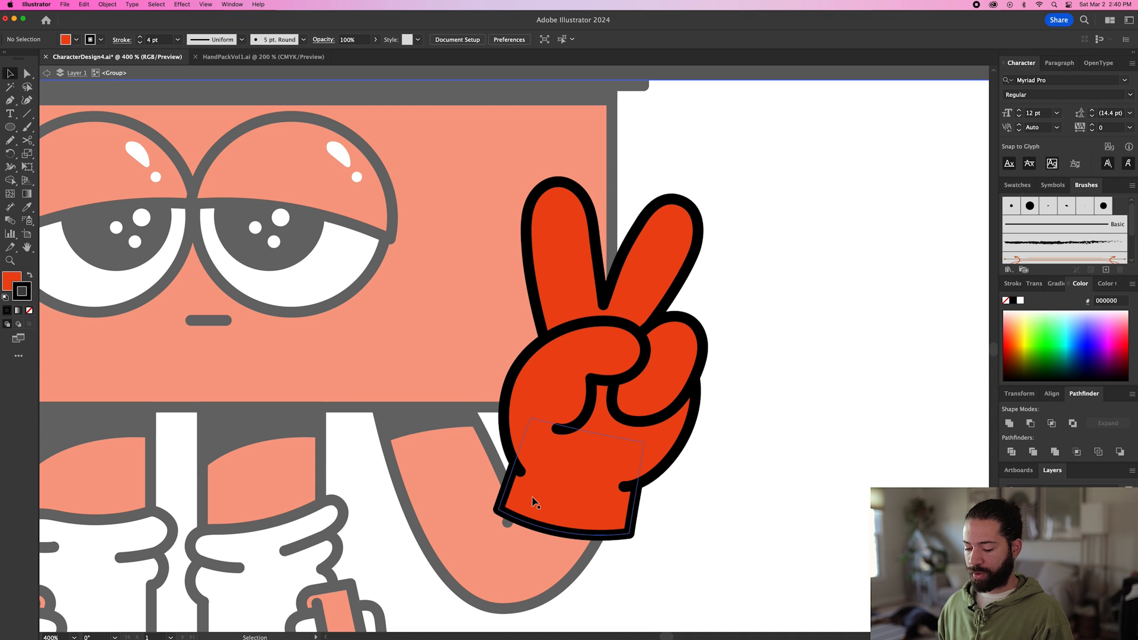
pyautogui.press('a')
pyautogui.click(535, 499)
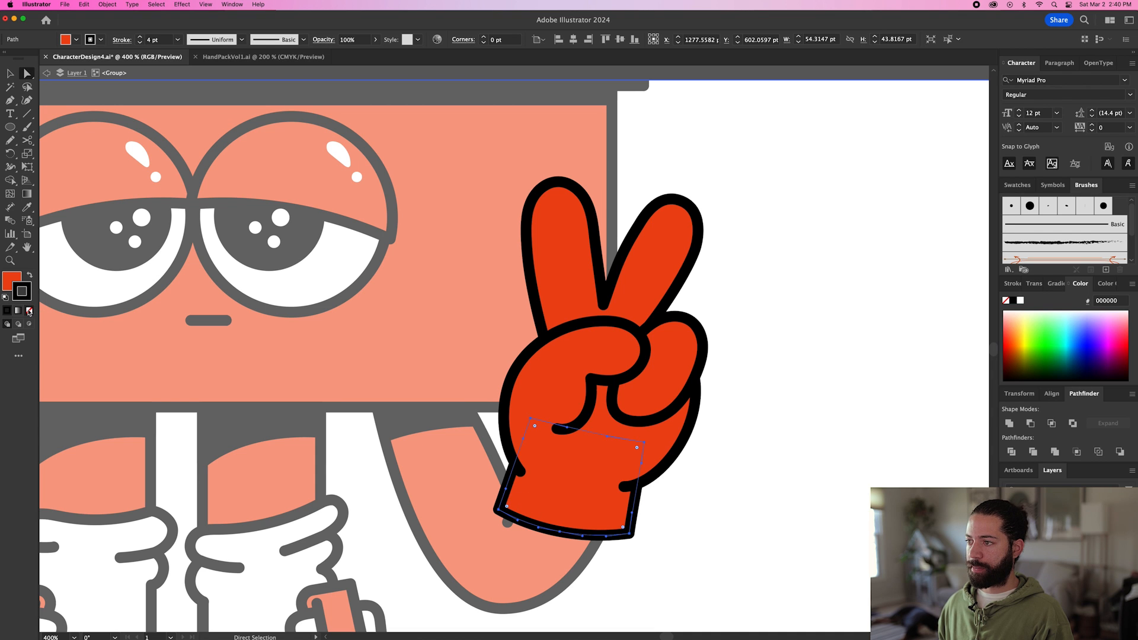
pyautogui.click(29, 312)
# Move the wrist shape's lower anchor points up and inward so that it blends into the forearm.
pyautogui.moveTo(501, 508); pyautogui.dragTo(522, 479)
pyautogui.moveTo(629, 531); pyautogui.dragTo(624, 487)
pyautogui.moveTo(561, 530); pyautogui.dragTo(566, 490)
pyautogui.press('v')
pyautogui.click(674, 533)
# Adjust the end points and curve handle of the hand's outlines at the wrist so they meet the forearm edges.
pyautogui.doubleClick(658, 511)
pyautogui.press('a')
pyautogui.moveTo(623, 486); pyautogui.dragTo(609, 490)
pyautogui.moveTo(521, 473)
pyautogui.mouseDown()
pyautogui.moveTo(535, 480)
pyautogui.moveTo(505, 462)
pyautogui.mouseUp()
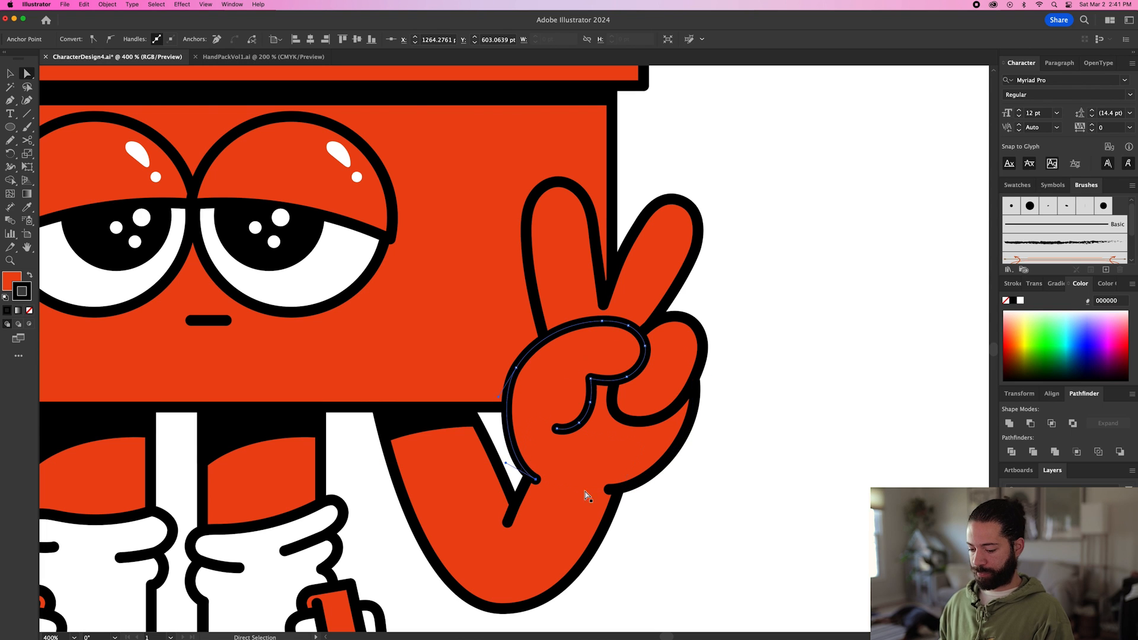
pyautogui.press('v')
pyautogui.click(688, 509)
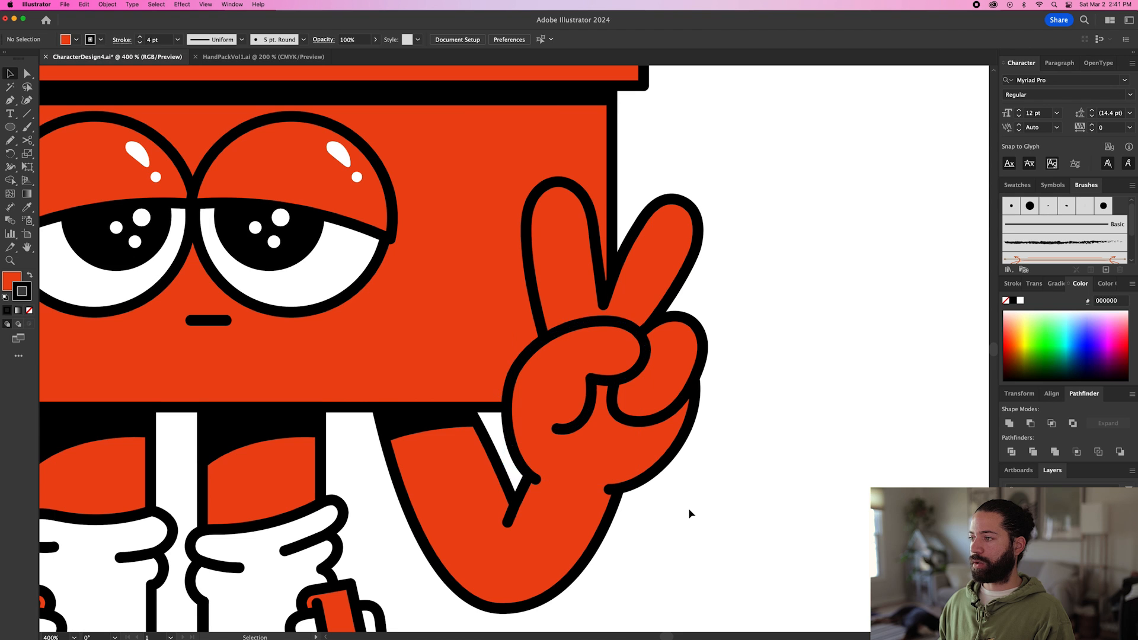
# Draw two curled red finger shapes with black outlines over the toe of the left shoe using the Pencil tool.
pyautogui.press('super+minus')
pyautogui.press('super+minus')
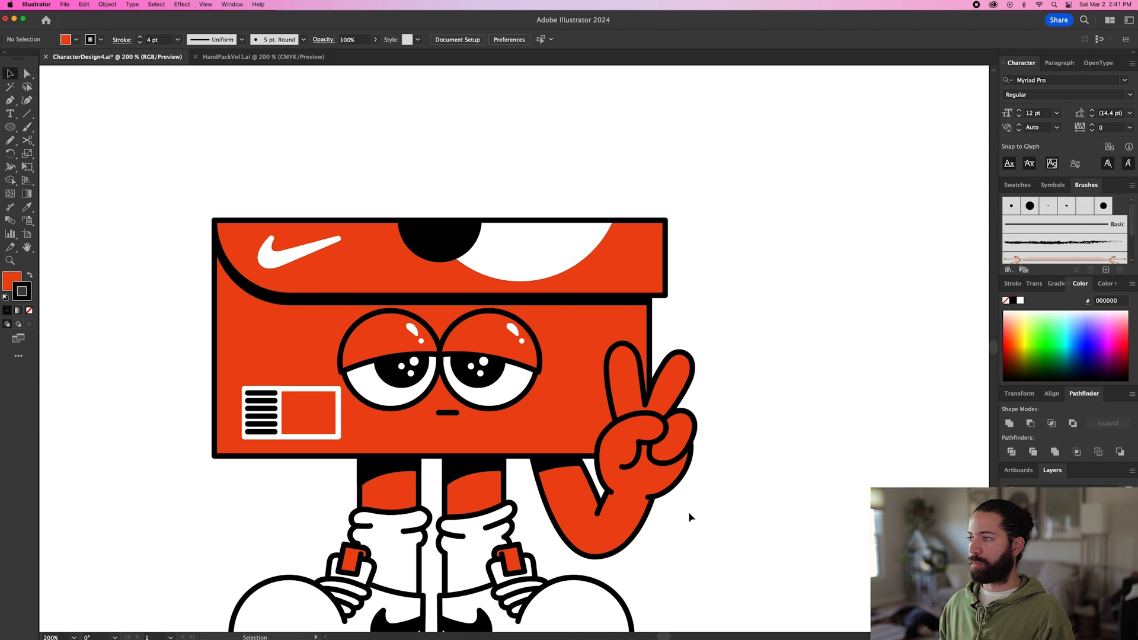
pyautogui.press('super+minus')
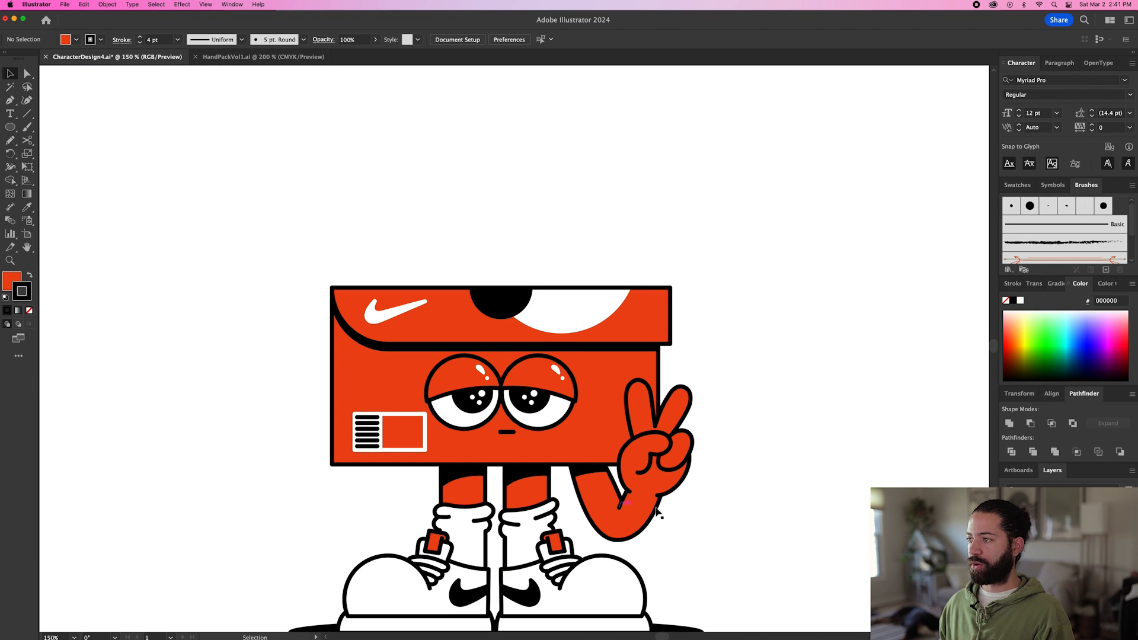
pyautogui.press('super+minus')
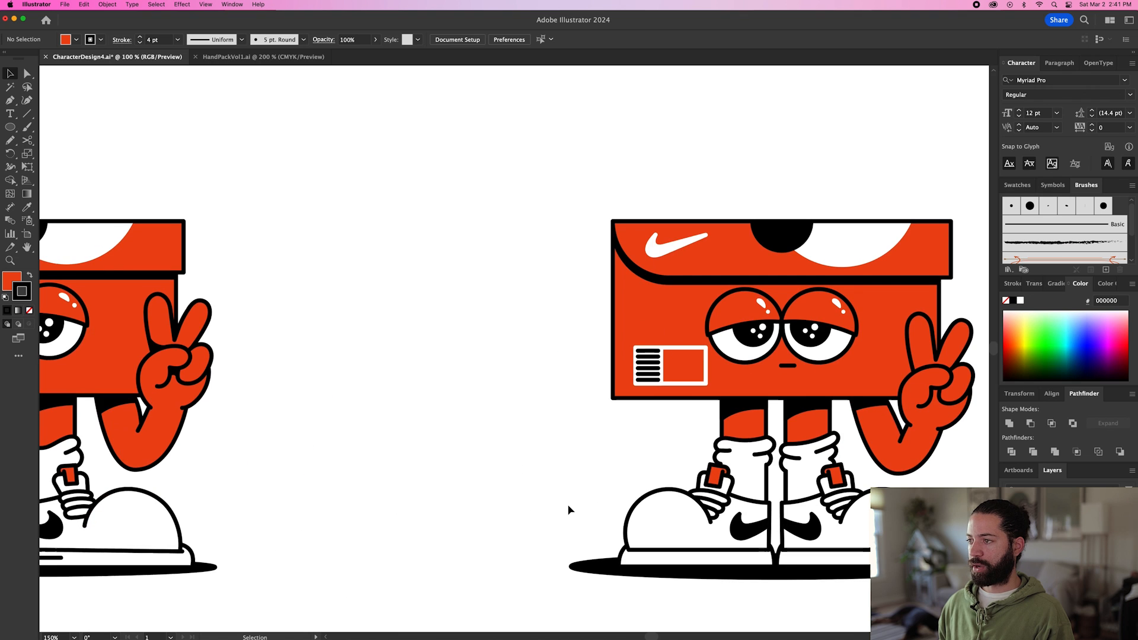
pyautogui.moveTo(568, 508)
pyautogui.mouseDown()
pyautogui.moveTo(619, 472)
pyautogui.moveTo(670, 468)
pyautogui.moveTo(549, 470)
pyautogui.mouseUp()
pyautogui.press('n')
pyautogui.scroll(2, 664, 473)
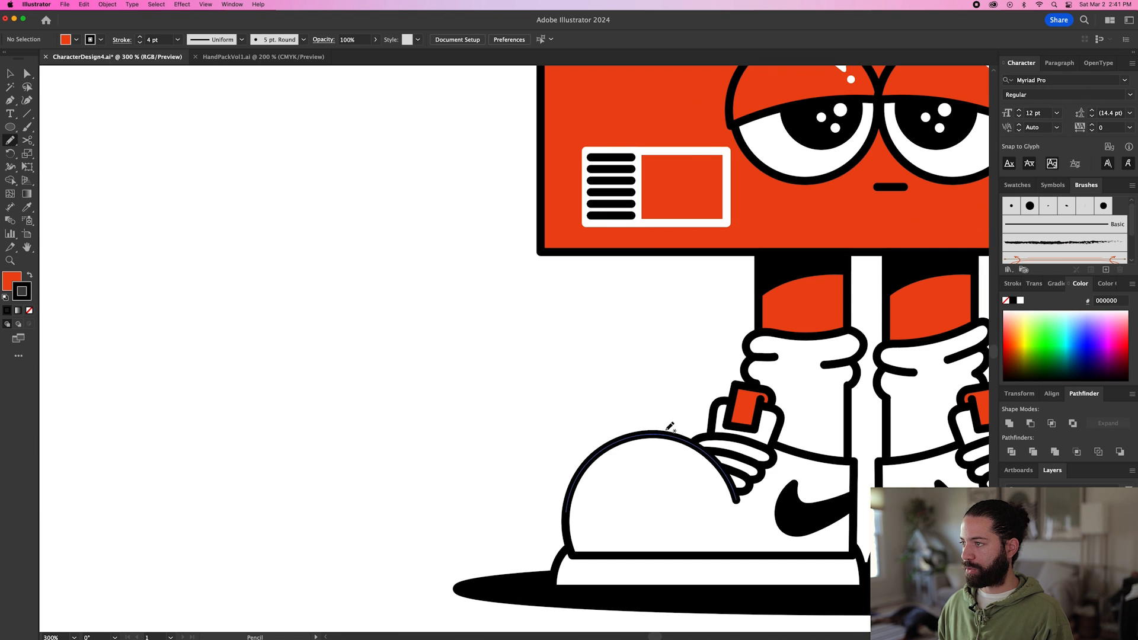
pyautogui.moveTo(661, 420); pyautogui.dragTo(660, 433)
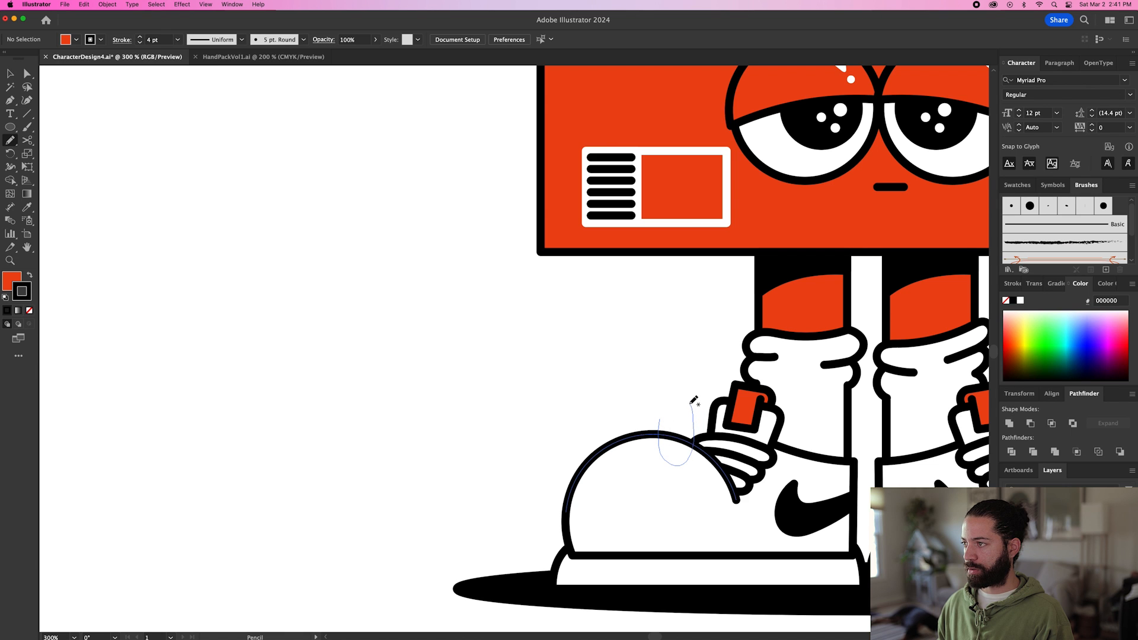
pyautogui.moveTo(660, 395); pyautogui.dragTo(660, 396)
pyautogui.scroll(-1, 748, 416)
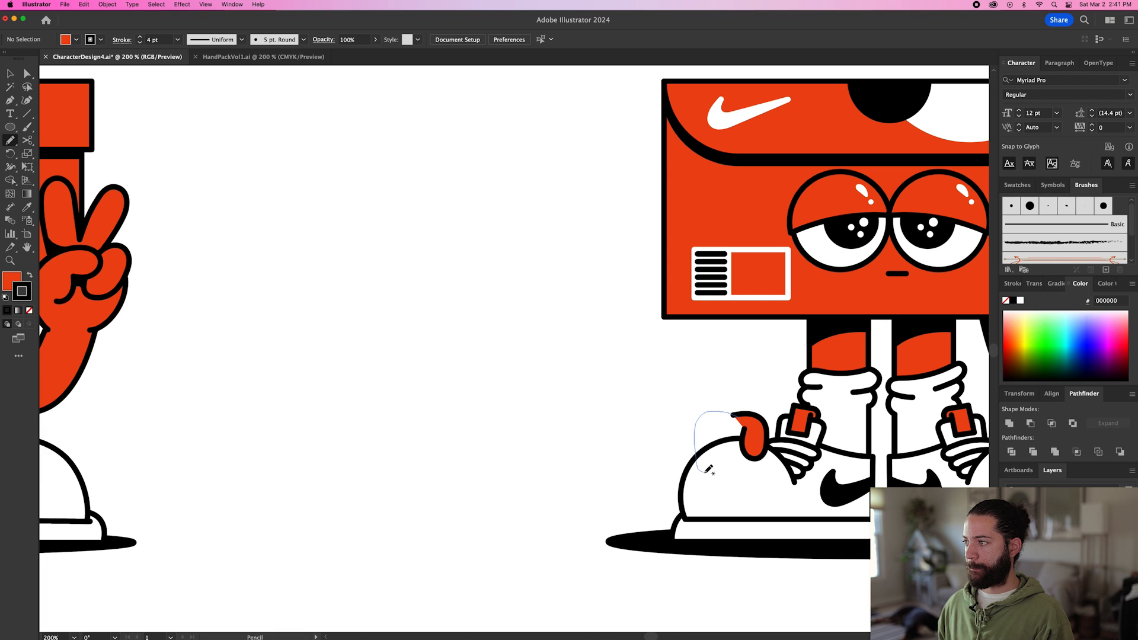
pyautogui.moveTo(721, 435); pyautogui.dragTo(723, 433)
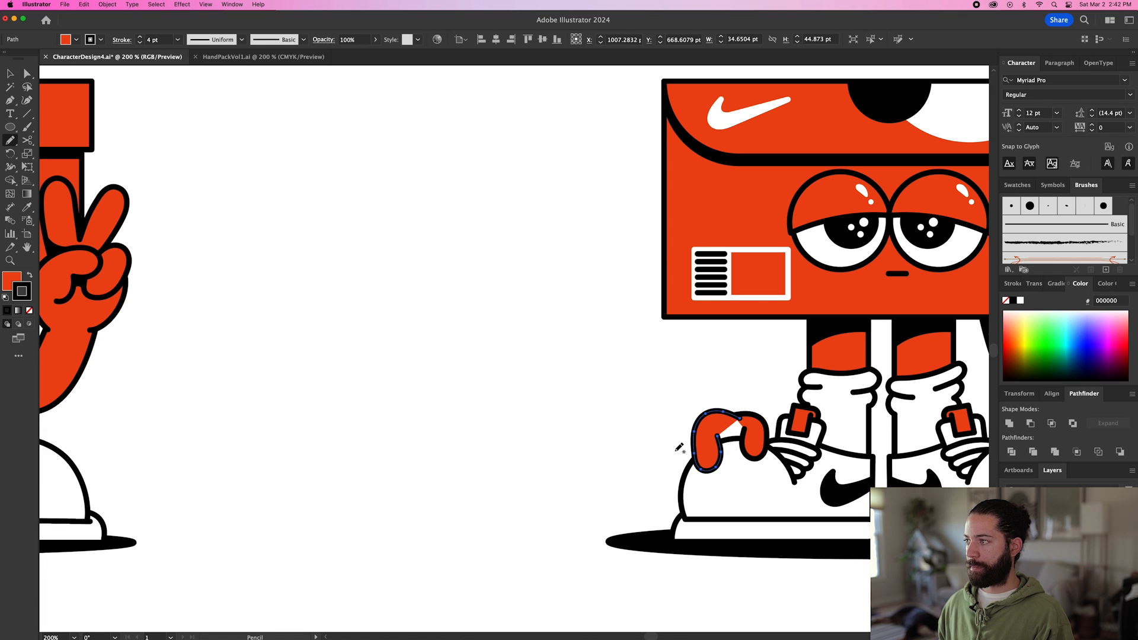
# Draw a third finger about 22 × 42 pt beside the existing two and send it behind its neighbour.
pyautogui.scroll(2, 726, 426)
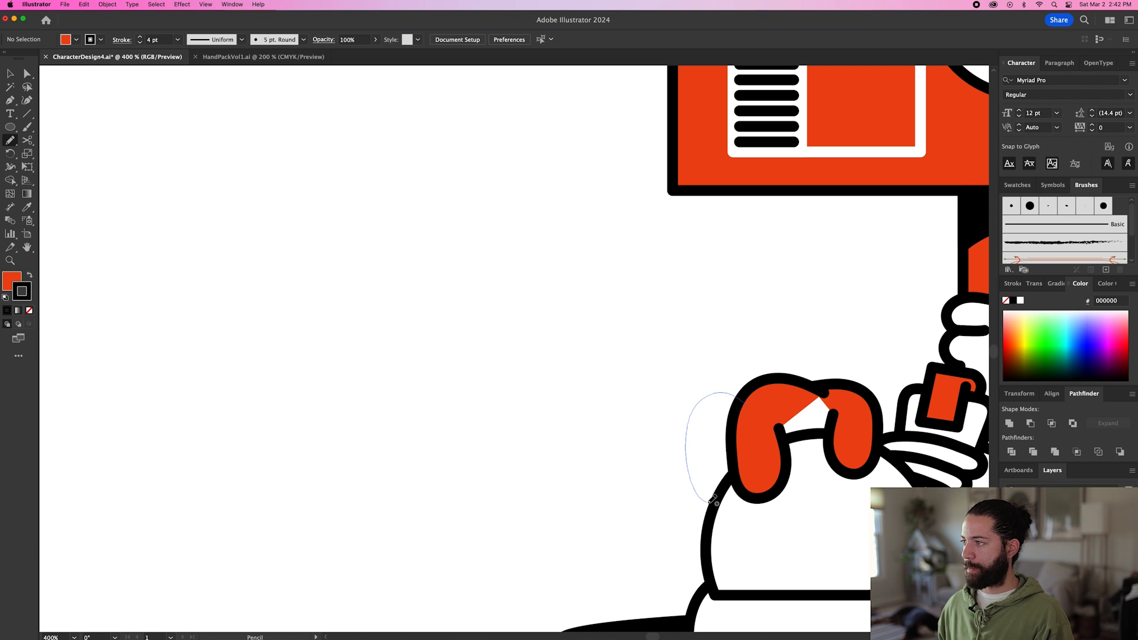
pyautogui.moveTo(750, 407); pyautogui.dragTo(701, 409)
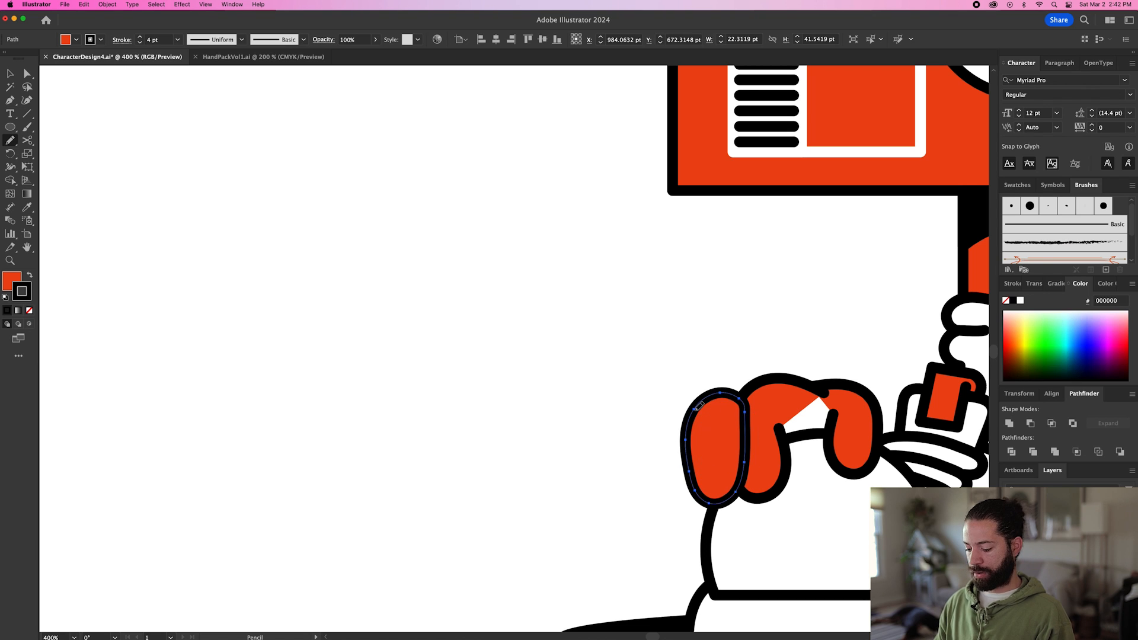
pyautogui.press('super+bracketleft')
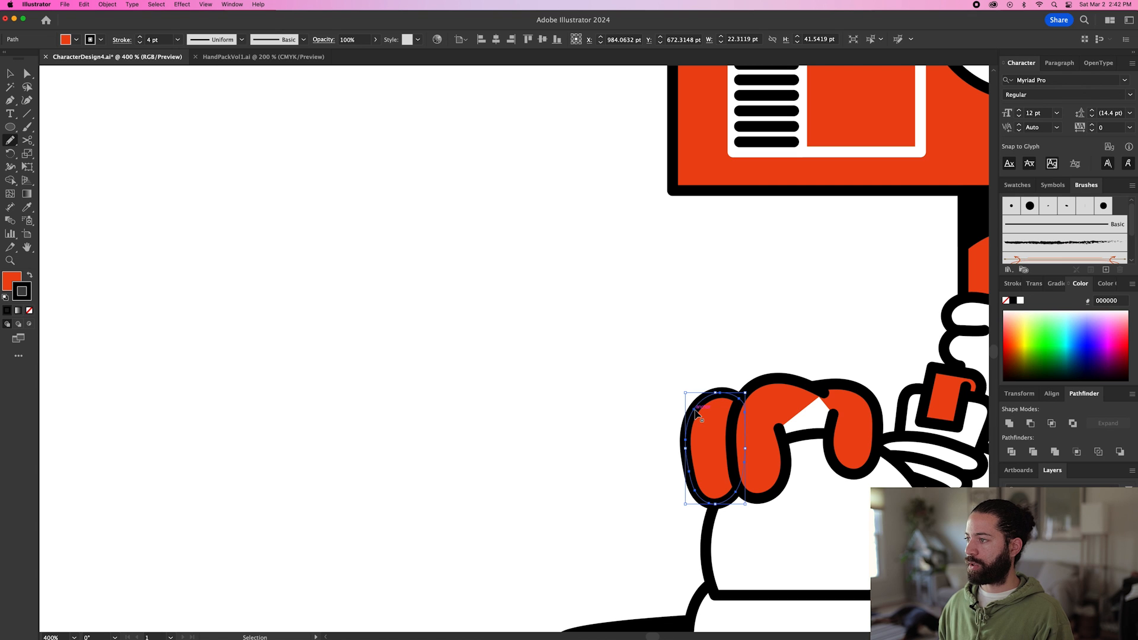
pyautogui.scroll(-3, 654, 500)
pyautogui.scroll(3, 654, 501)
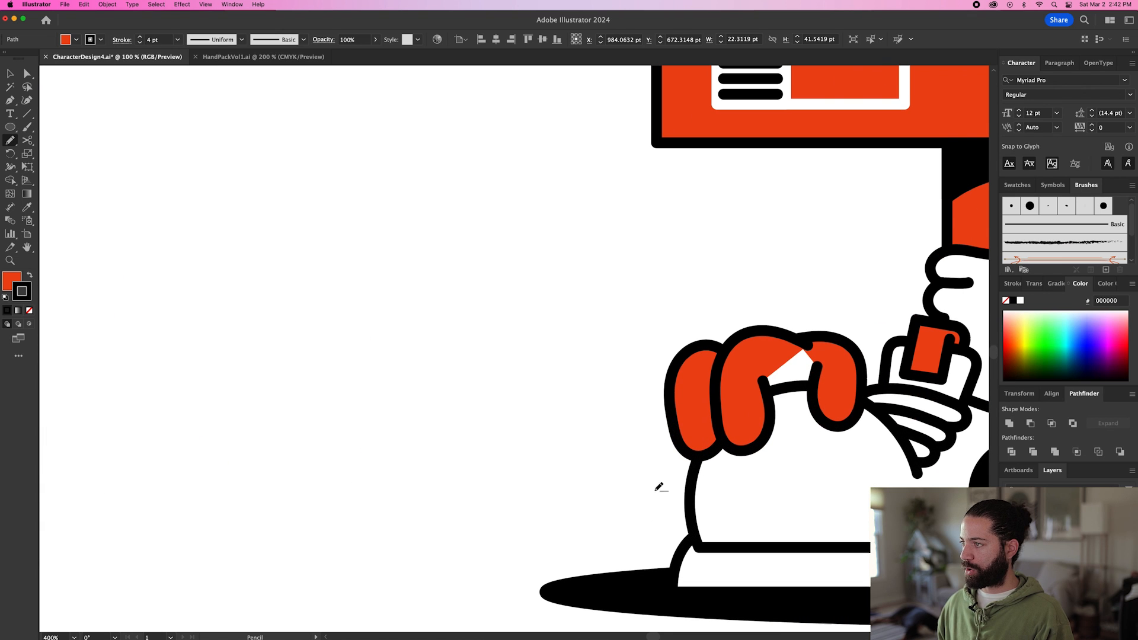
# Draw a smaller outer finger about 16 × 37 pt on the edge of the shoe's toe and send it behind the third finger.
pyautogui.press('super+shift+a')
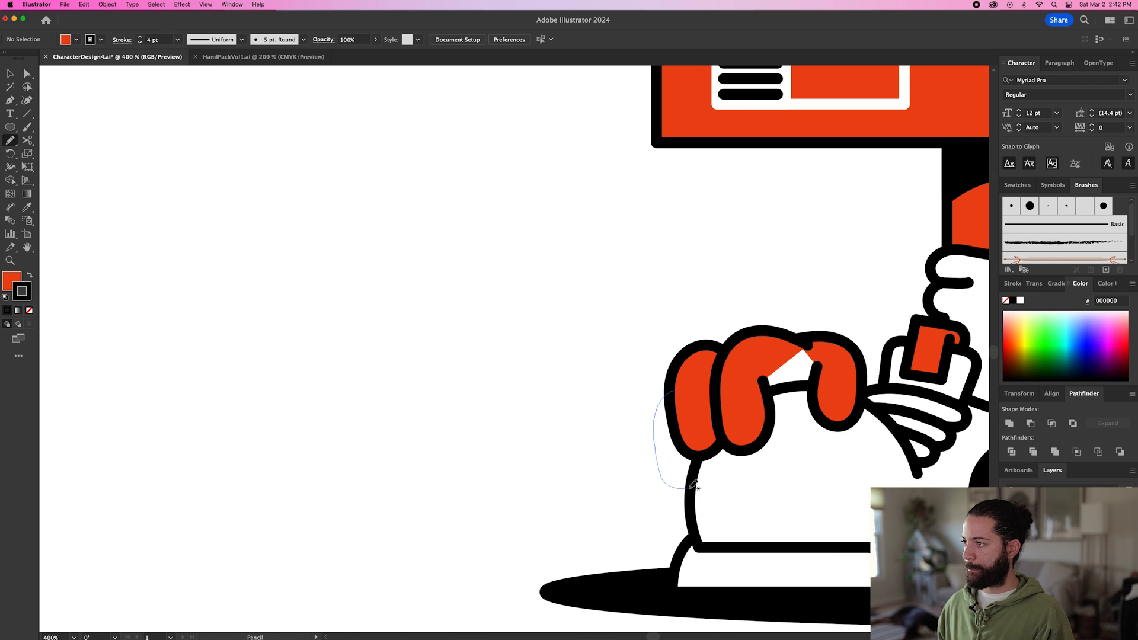
pyautogui.moveTo(693, 407); pyautogui.dragTo(674, 393)
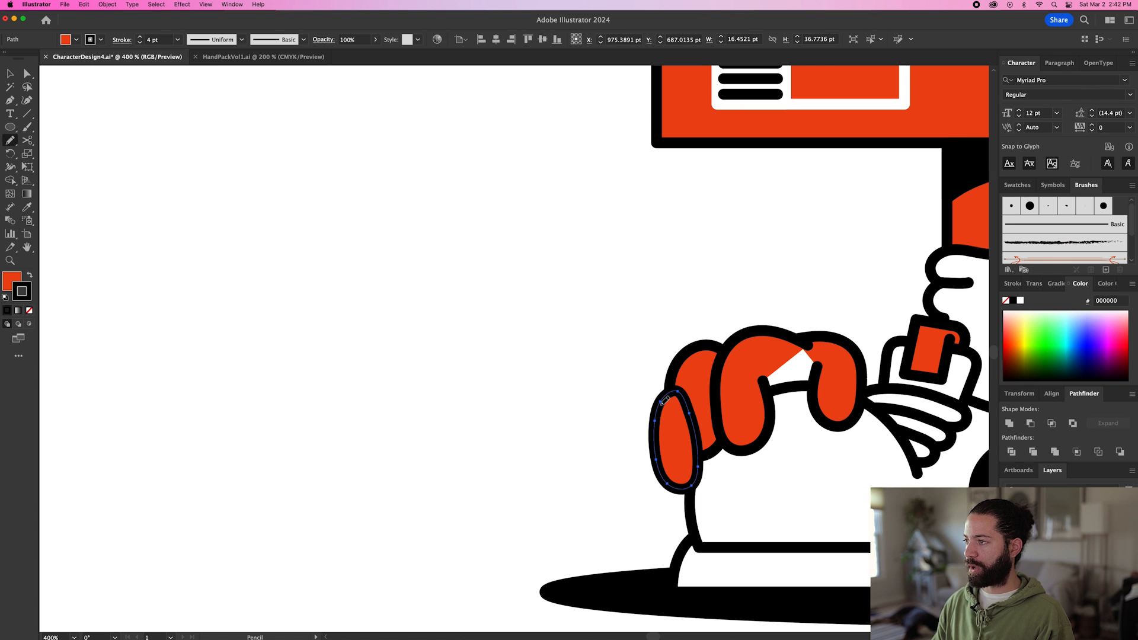
pyautogui.press('super+[')
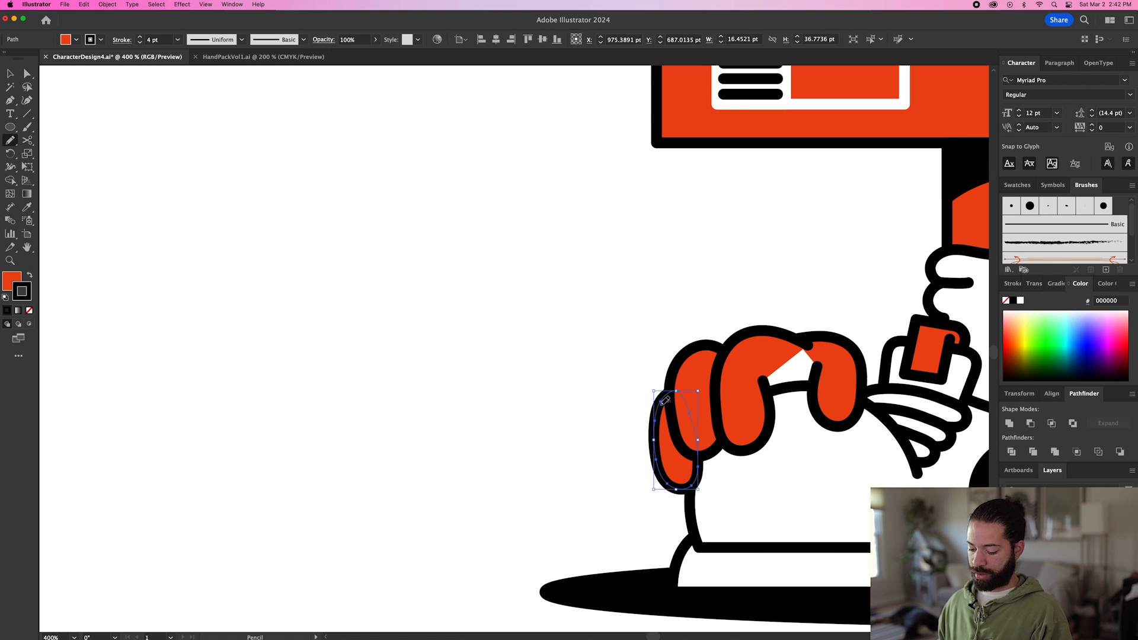
# Select the two outer fingers and move them slightly down along the shoe's toe.
pyautogui.press('v')
pyautogui.keyDown('shift'); pyautogui.click(687, 376); pyautogui.keyUp('shift')
pyautogui.moveTo(690, 378); pyautogui.dragTo(689, 393)
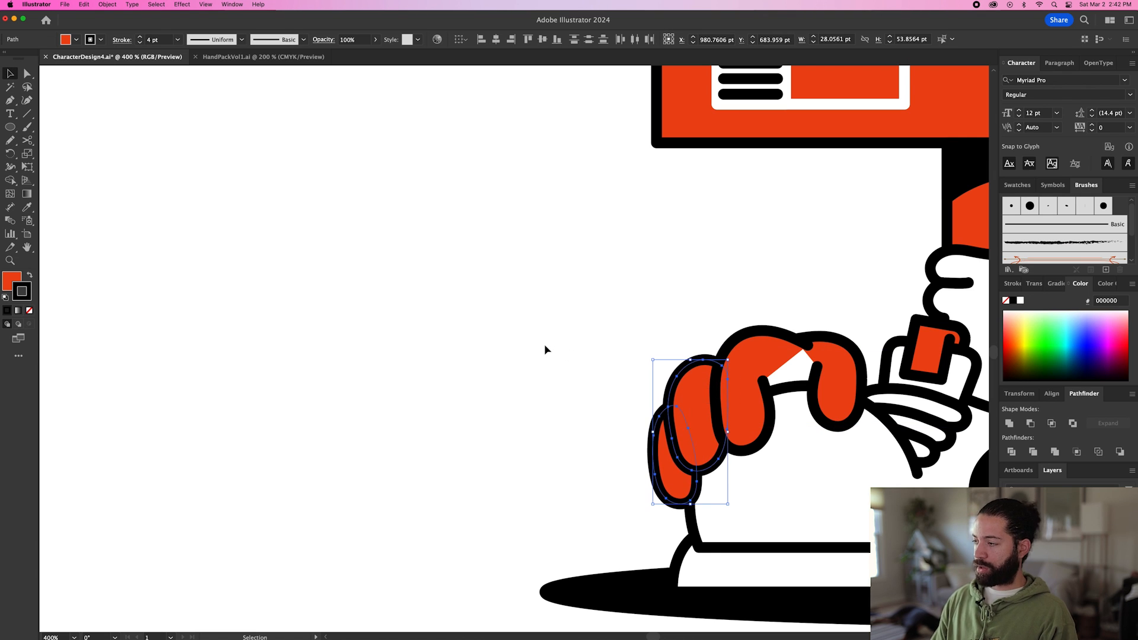
pyautogui.click(544, 344)
# Draw a round filler shape about 40 × 40 pt in the gap between the fingers, send it behind the shoe's toe and remove its stroke.
pyautogui.press('n')
pyautogui.press('v')
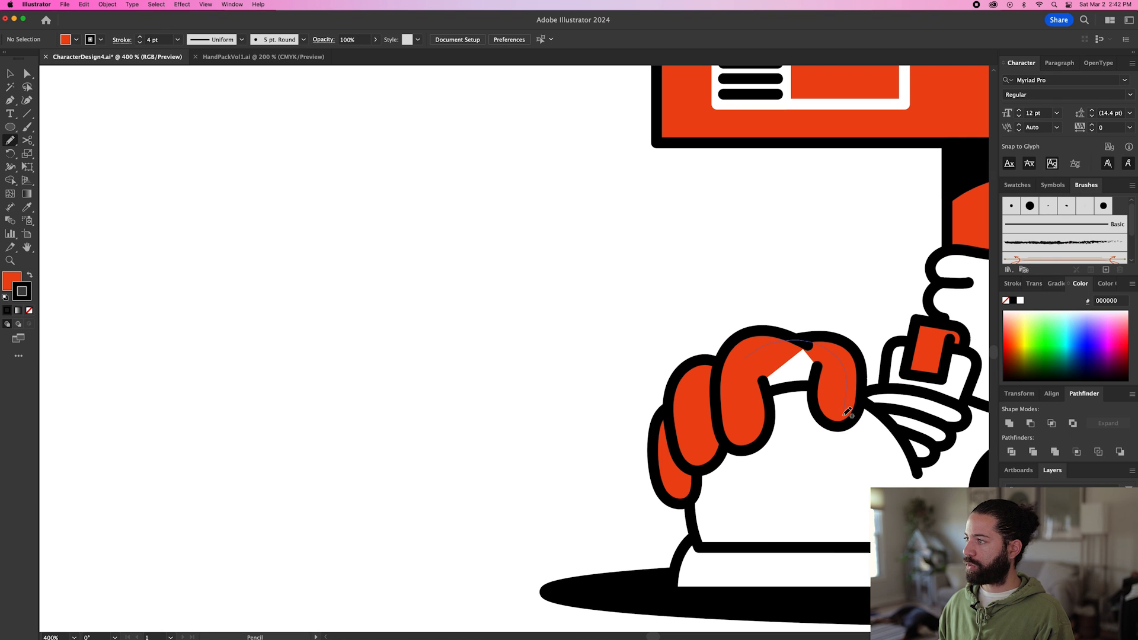
pyautogui.moveTo(747, 358); pyautogui.dragTo(747, 359)
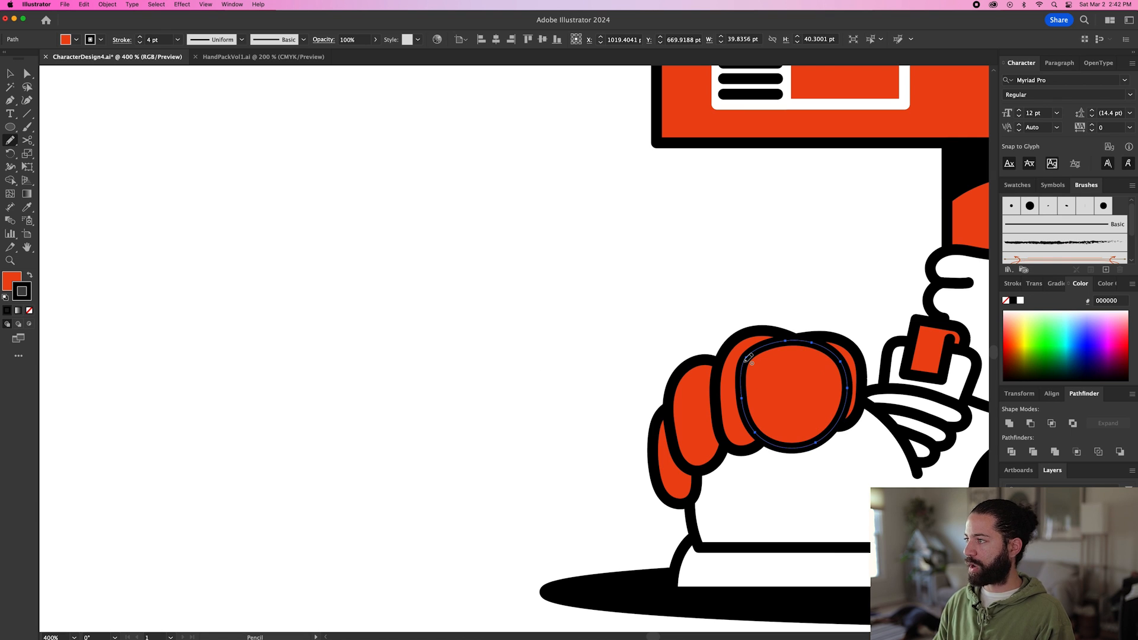
pyautogui.press('super+[')
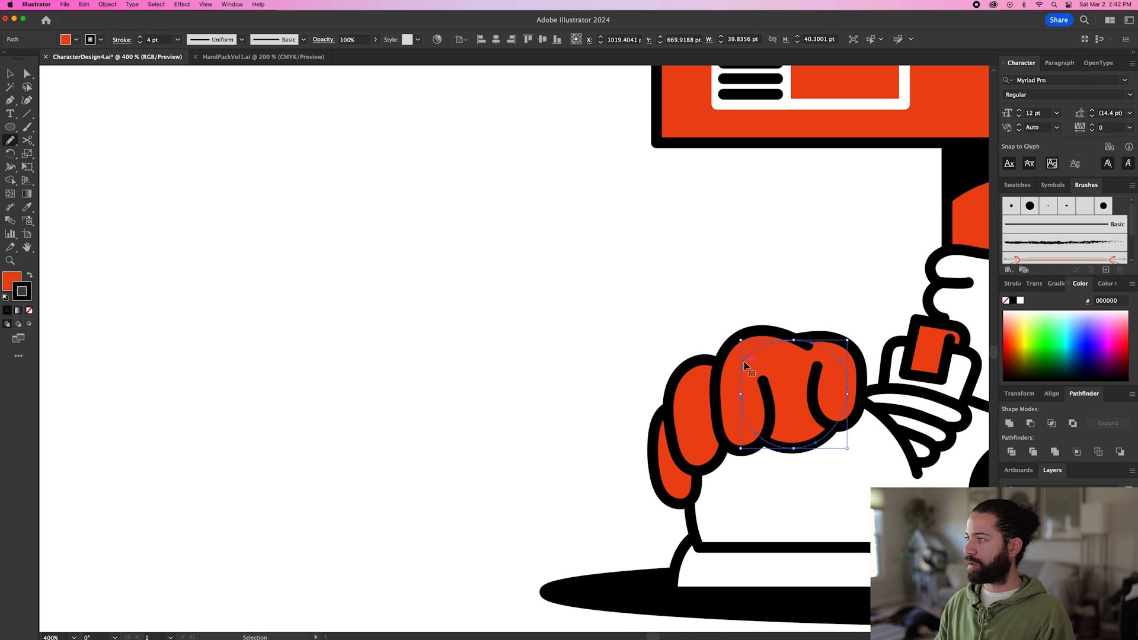
pyautogui.press('super+[')
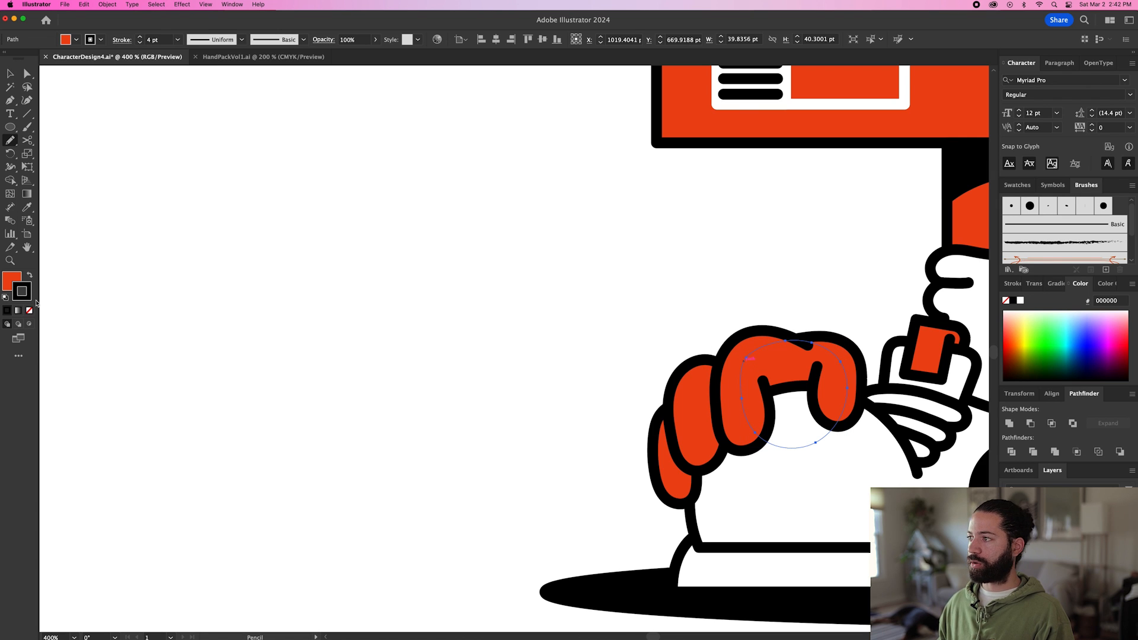
pyautogui.click(29, 310)
pyautogui.press('v')
pyautogui.click(495, 385)
# Select the finger shapes of the hand on the shoe and group them.
pyautogui.click(669, 481)
pyautogui.keyDown('shift'); pyautogui.click(686, 376); pyautogui.keyUp('shift')
pyautogui.keyDown('shift'); pyautogui.click(726, 378); pyautogui.keyUp('shift')
pyautogui.click(734, 364)
pyautogui.keyDown('shift'); pyautogui.click(690, 383); pyautogui.keyUp('shift')
pyautogui.keyDown('shift'); pyautogui.click(664, 425); pyautogui.keyUp('shift')
pyautogui.keyDown('shift'); pyautogui.click(854, 371); pyautogui.keyUp('shift')
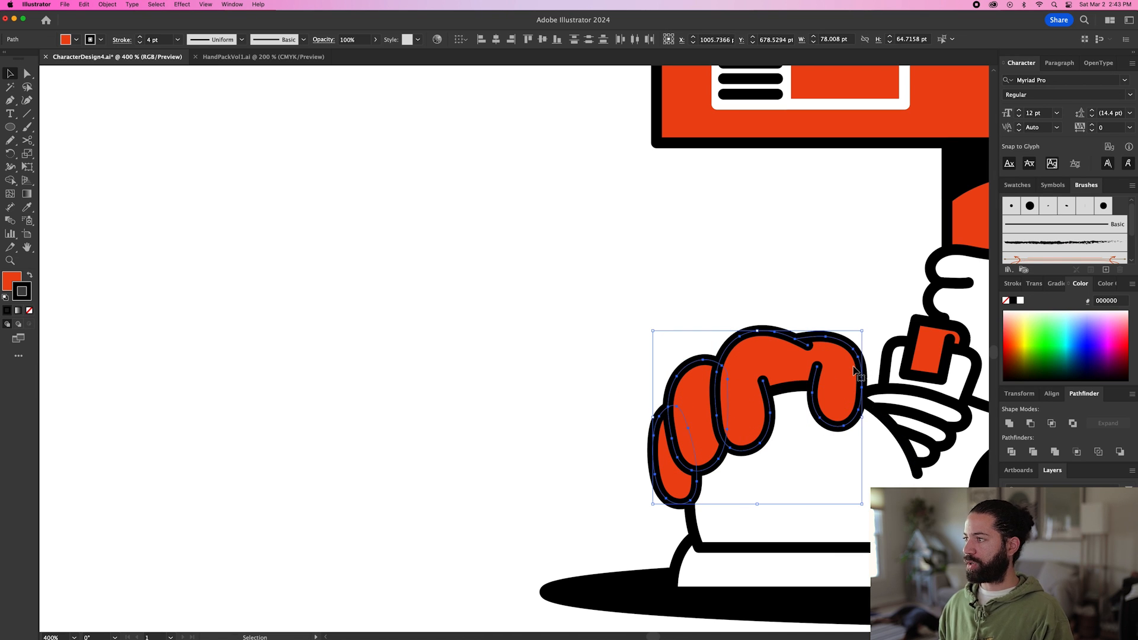
pyautogui.press('super+g')
pyautogui.moveTo(794, 375); pyautogui.dragTo(690, 266)
pyautogui.press('super+z')
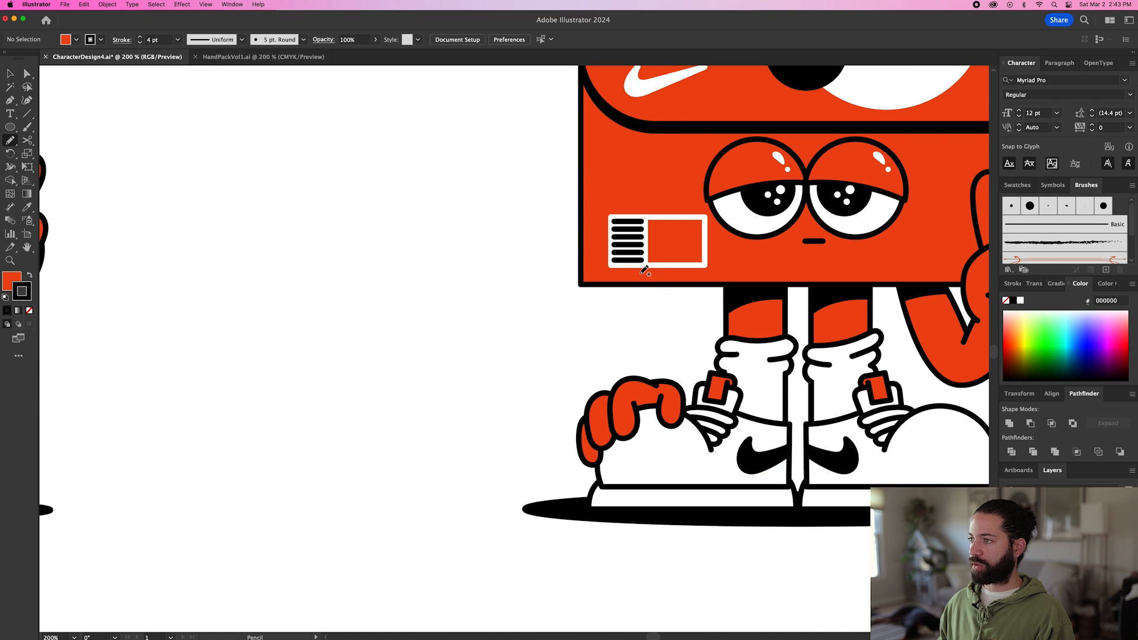
# Draw a red arm about 58 × 100 pt from the box down to the hand with the Pencil tool and place it behind both.
pyautogui.moveTo(618, 367)
pyautogui.mouseDown()
pyautogui.moveTo(603, 403)
pyautogui.moveTo(666, 392)
pyautogui.mouseUp()
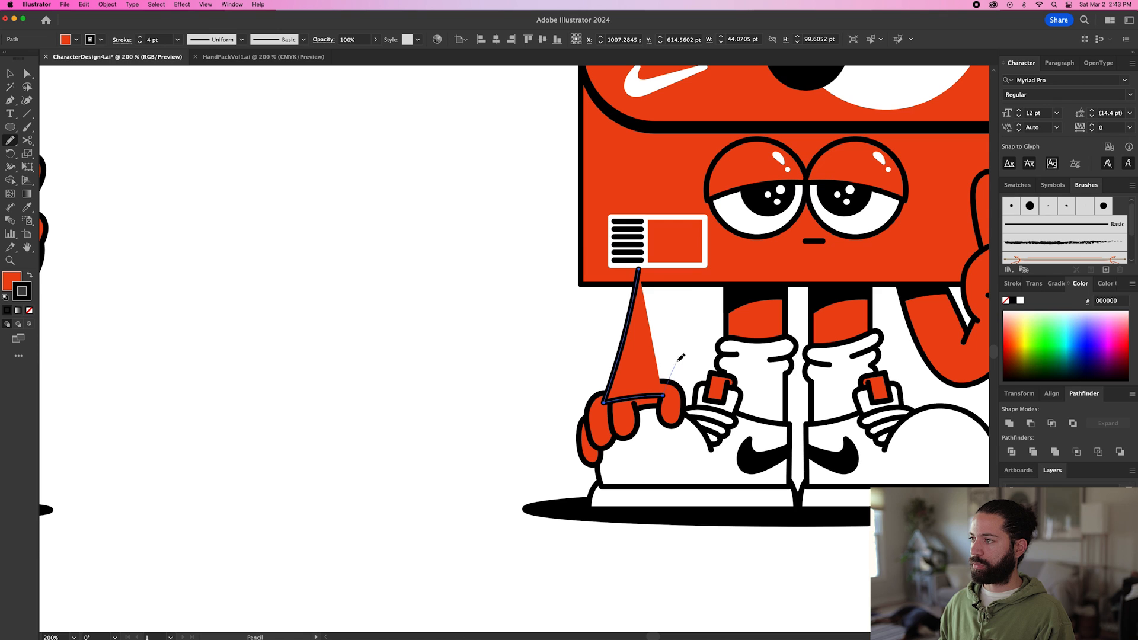
pyautogui.moveTo(690, 289); pyautogui.dragTo(669, 381)
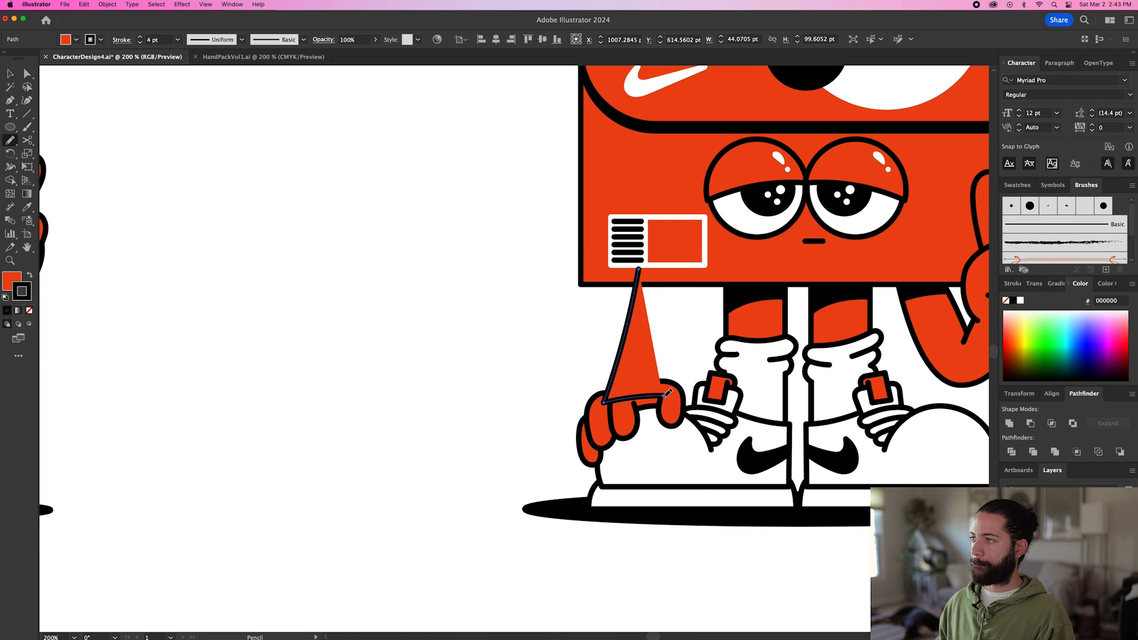
pyautogui.moveTo(686, 271); pyautogui.dragTo(642, 266)
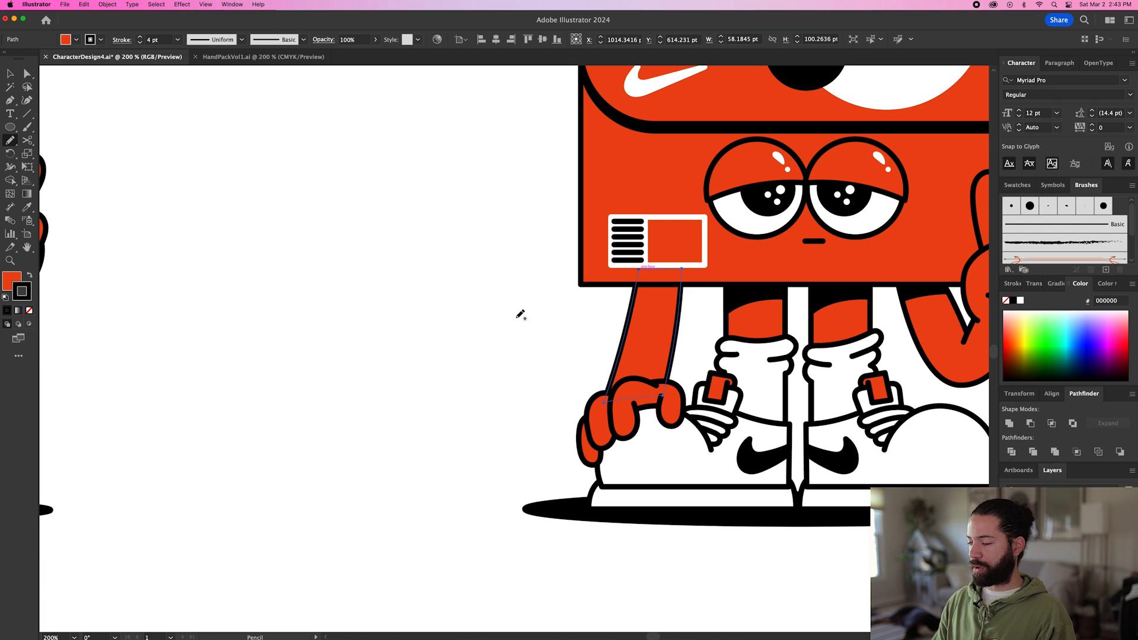
# Draw a closed shape with a curved lower edge across the top of the new arm, just below the box, using the Pen tool.
pyautogui.press('p')
pyautogui.scroll(2, 660, 308)
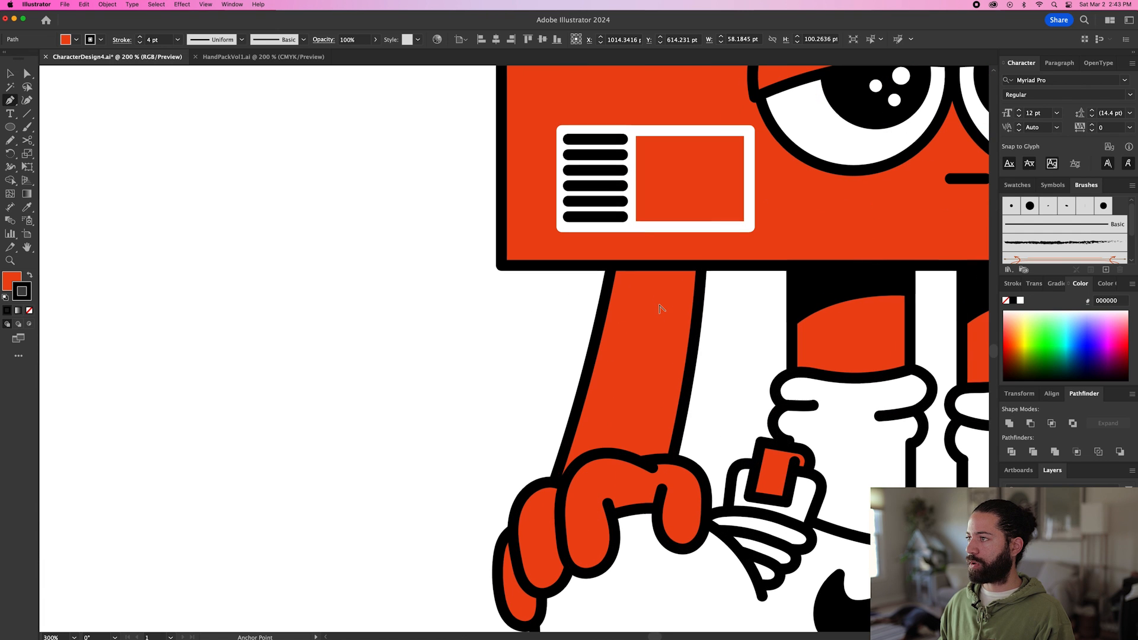
pyautogui.click(700, 283)
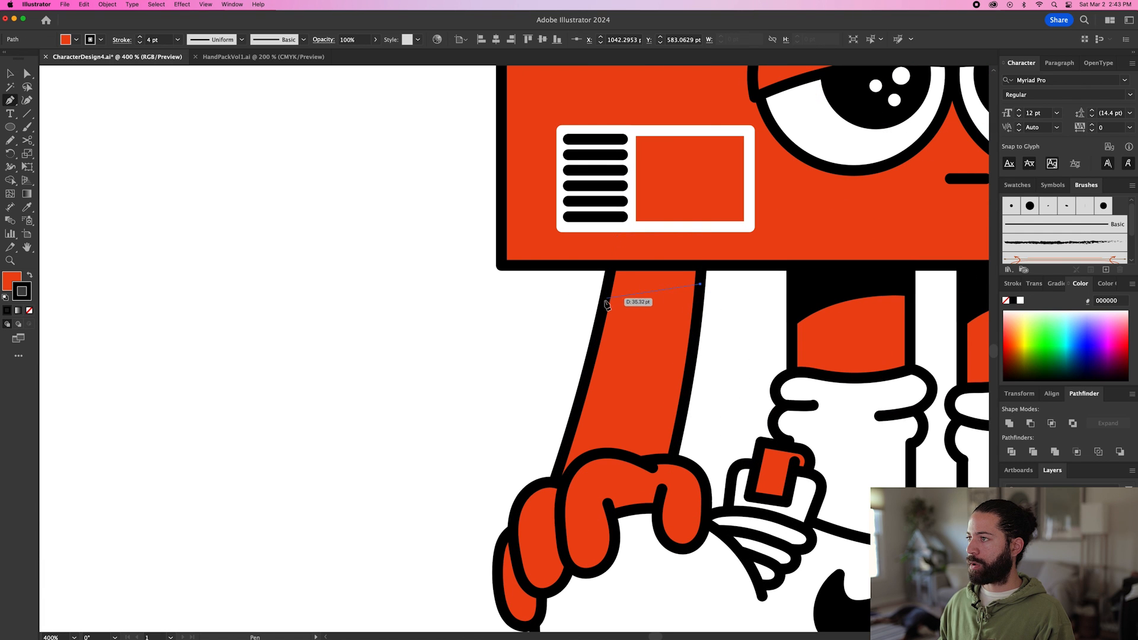
pyautogui.click(564, 311)
pyautogui.moveTo(559, 329); pyautogui.dragTo(572, 318)
pyautogui.moveTo(616, 270); pyautogui.dragTo(687, 273)
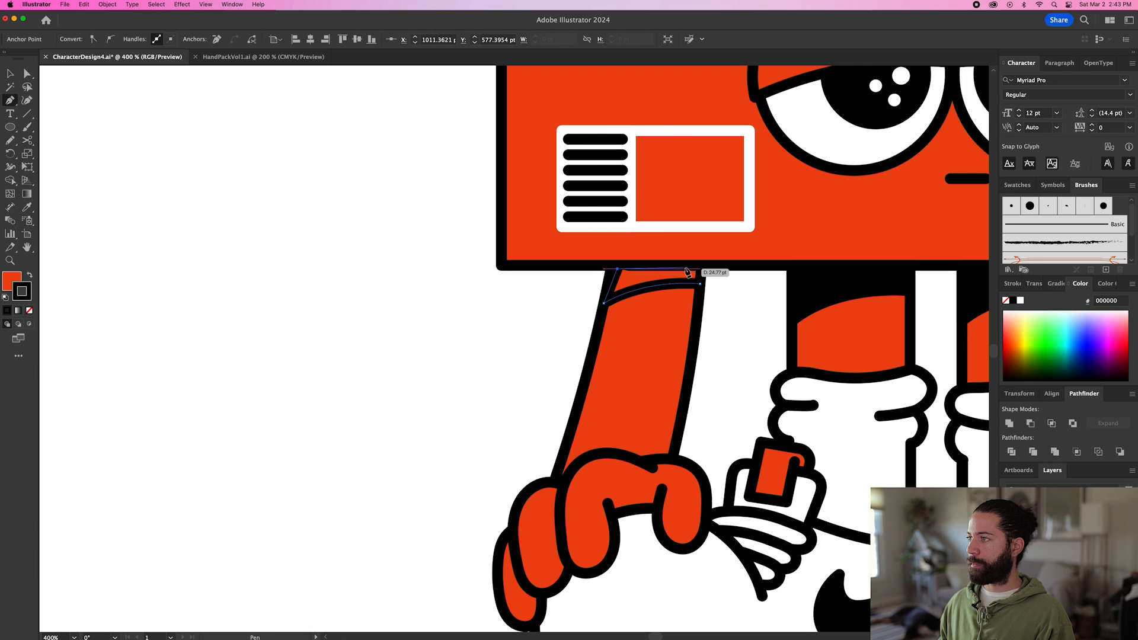
pyautogui.click(700, 269)
pyautogui.click(699, 283)
pyautogui.scroll(-1, 718, 293)
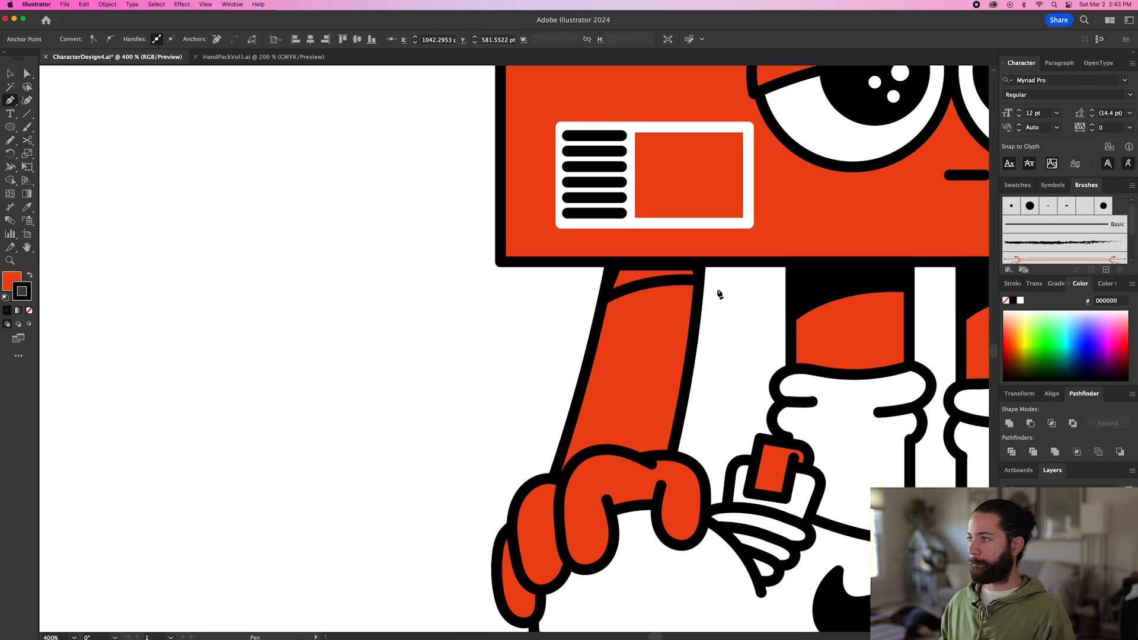
# Apply the leg shadow's black appearance to the new shape at the top of the arm.
pyautogui.press('i')
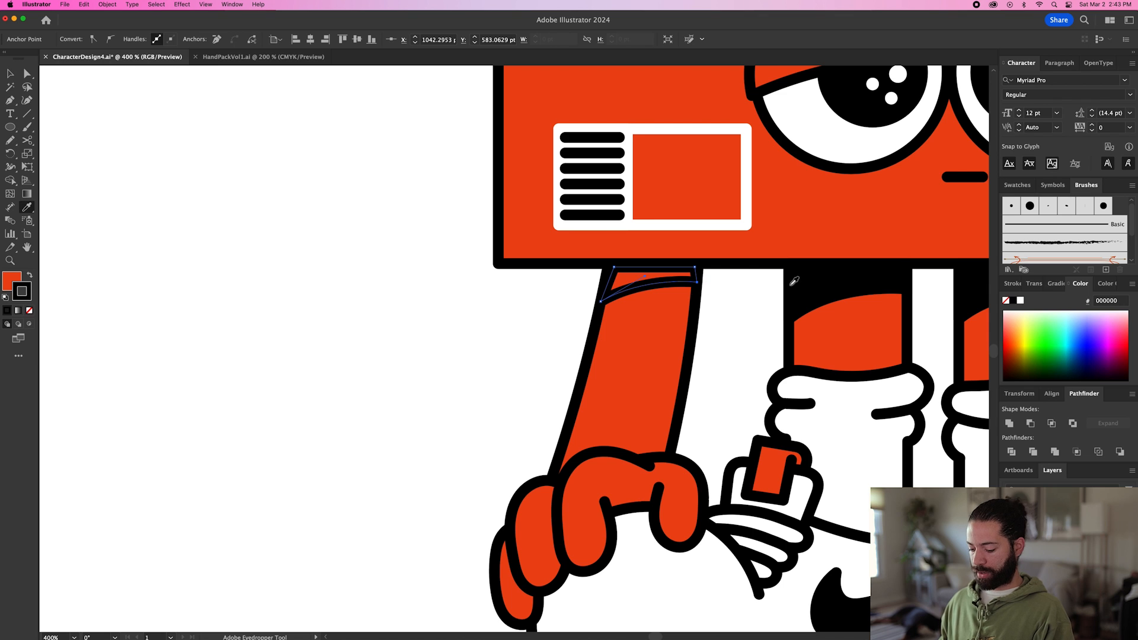
pyautogui.click(791, 285)
pyautogui.press('v')
pyautogui.click(721, 328)
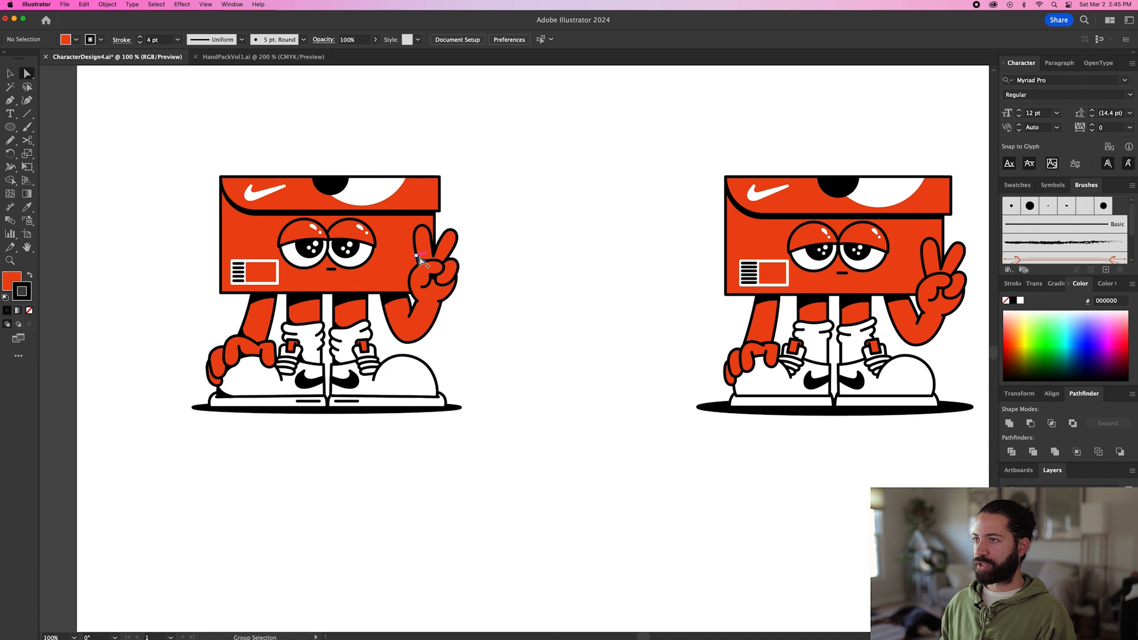
# Add a curved black shadow to the lower left corner of the left leg, just above the sock, using the Pencil tool.
pyautogui.scroll(2, 431, 276)
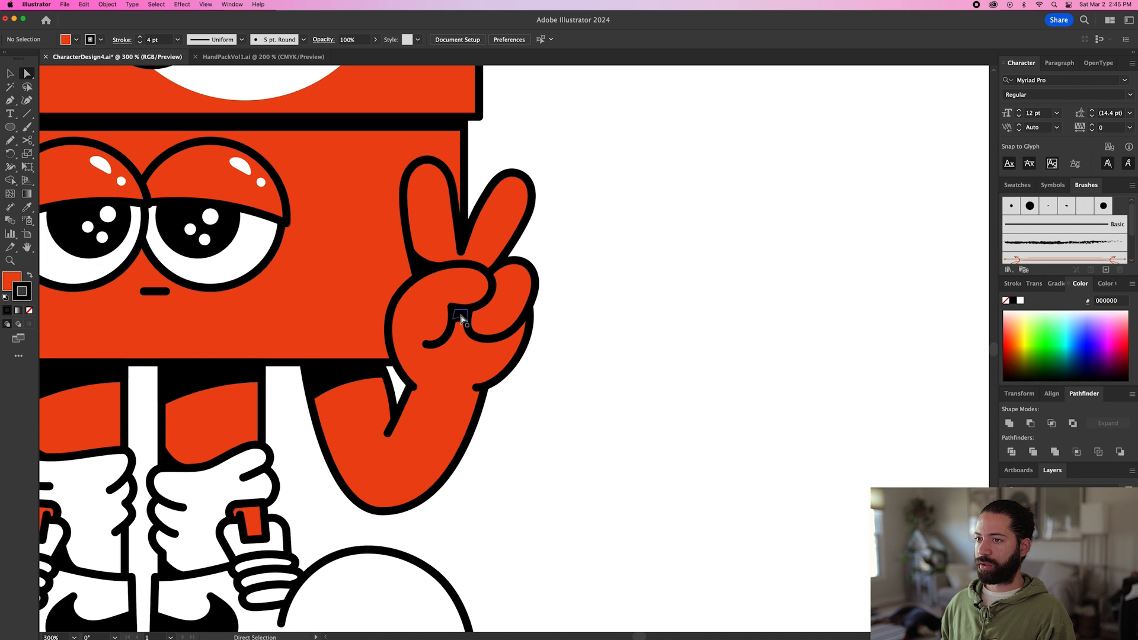
pyautogui.moveTo(167, 463); pyautogui.dragTo(251, 435)
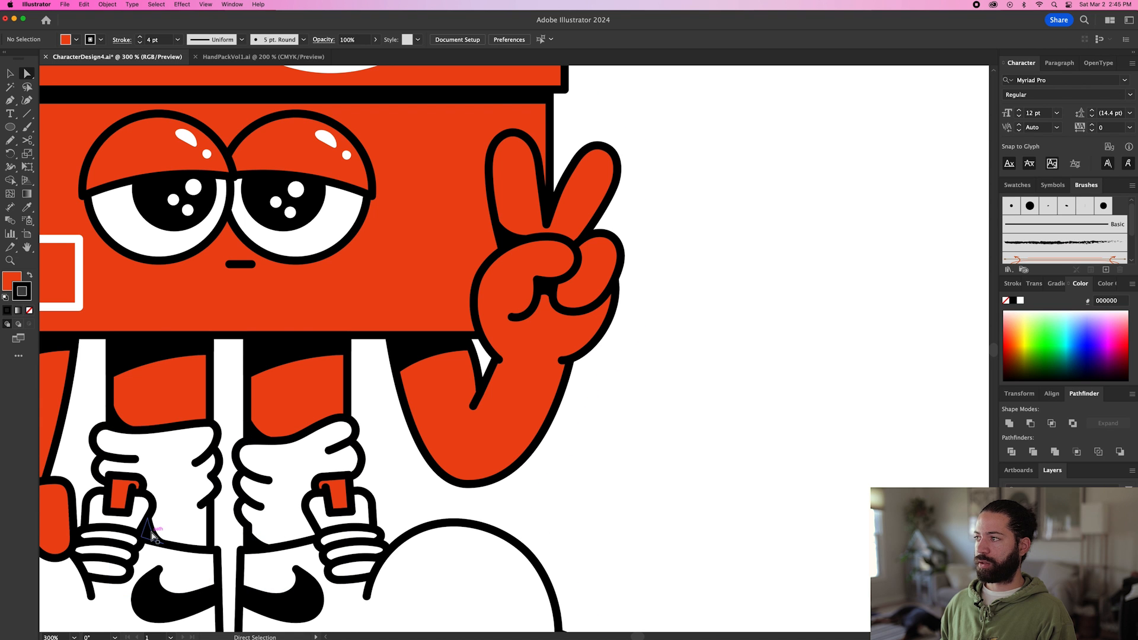
pyautogui.scroll(-2, 653, 425)
pyautogui.moveTo(734, 396); pyautogui.dragTo(341, 398)
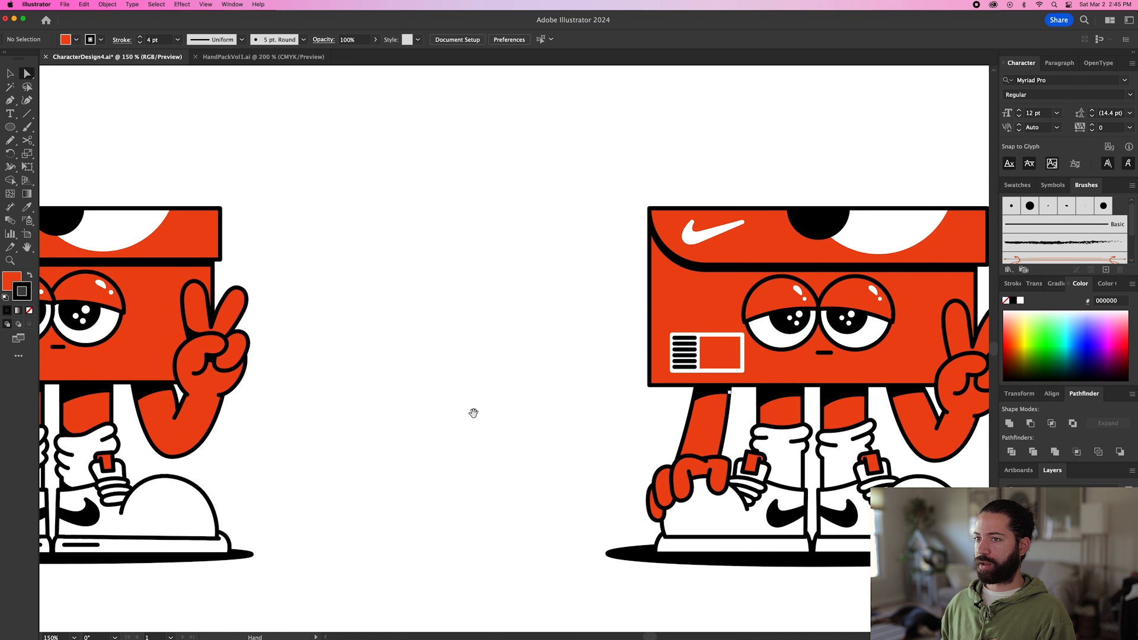
pyautogui.scroll(3, 766, 409)
pyautogui.click(765, 347)
pyautogui.press('n')
pyautogui.moveTo(709, 436); pyautogui.dragTo(474, 445)
pyautogui.scroll(1, 474, 446)
pyautogui.moveTo(534, 383)
pyautogui.mouseDown()
pyautogui.moveTo(600, 441)
pyautogui.moveTo(534, 383)
pyautogui.mouseUp()
pyautogui.press('a')
pyautogui.moveTo(603, 439); pyautogui.dragTo(594, 439)
pyautogui.click(490, 404)
pyautogui.scroll(-1, 509, 415)
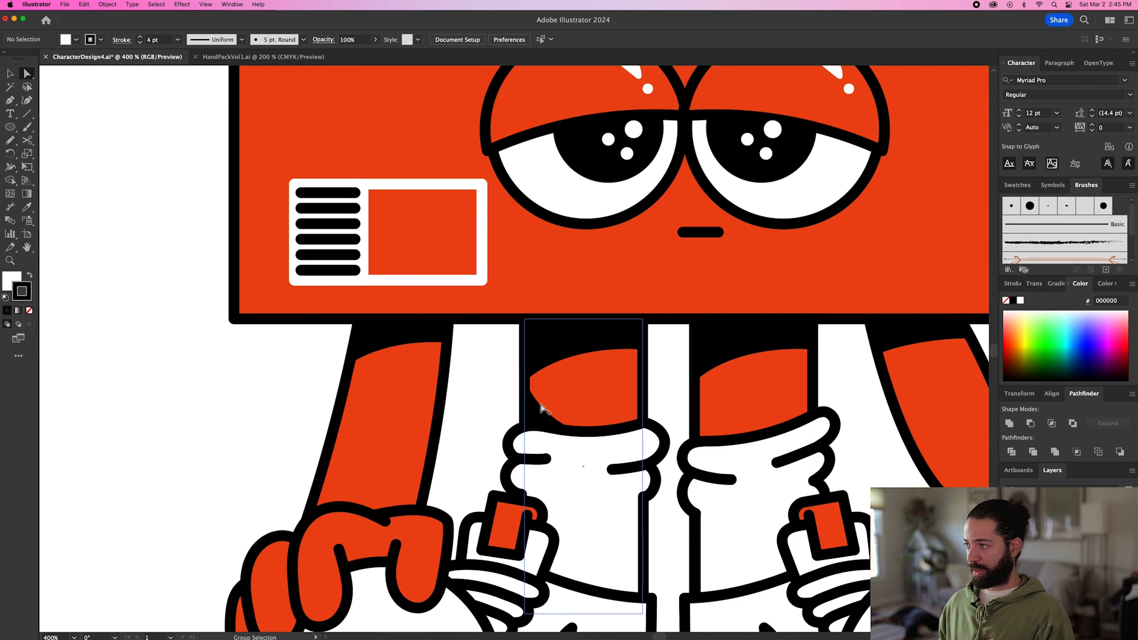
# Draw a curved shadow about 19 × 14 pt at the right leg's lower left corner with the Pencil tool and make it black.
pyautogui.press('n')
pyautogui.scroll(1, 672, 409)
pyautogui.moveTo(672, 410); pyautogui.dragTo(595, 397)
pyautogui.moveTo(707, 438); pyautogui.dragTo(708, 437)
pyautogui.moveTo(709, 437)
pyautogui.mouseDown()
pyautogui.moveTo(634, 444)
pyautogui.moveTo(629, 389)
pyautogui.mouseUp()
pyautogui.press('i')
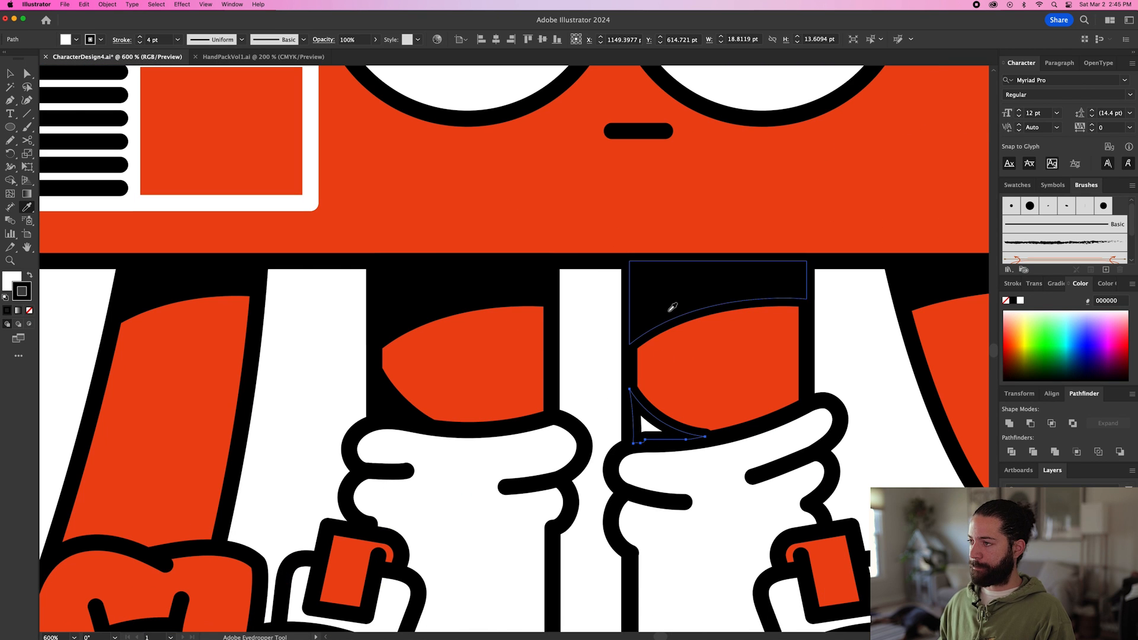
pyautogui.click(671, 311)
pyautogui.keyDown('super'); pyautogui.click(580, 379); pyautogui.keyUp('super')
pyautogui.scroll(-3, 604, 380)
# Add small black shadow accents with the Pencil tool, starting in the raised hand's finger crease, and adjust their anchor points.
pyautogui.scroll(1, 808, 337)
pyautogui.press('n')
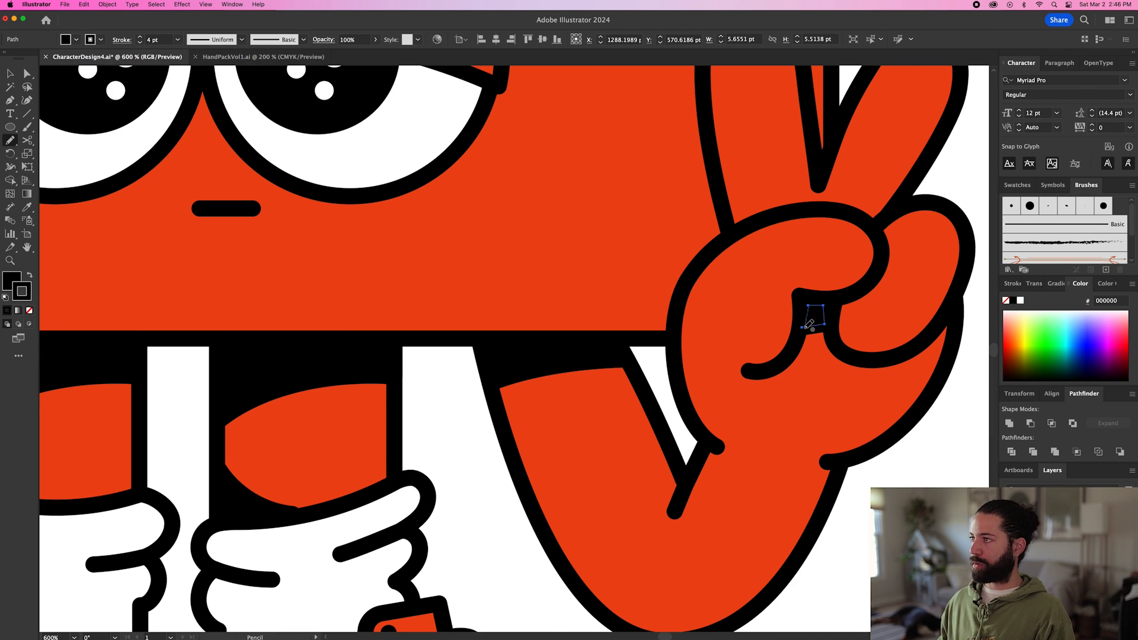
pyautogui.scroll(1, 808, 310)
pyautogui.moveTo(698, 315)
pyautogui.mouseDown()
pyautogui.moveTo(706, 323)
pyautogui.moveTo(697, 316)
pyautogui.mouseUp()
pyautogui.scroll(-4, 711, 355)
pyautogui.scroll(4, 474, 514)
pyautogui.moveTo(461, 485)
pyautogui.mouseDown()
pyautogui.moveTo(497, 535)
pyautogui.moveTo(451, 518)
pyautogui.mouseUp()
pyautogui.moveTo(451, 517); pyautogui.dragTo(461, 485)
pyautogui.moveTo(677, 507)
pyautogui.mouseDown()
pyautogui.moveTo(729, 541)
pyautogui.moveTo(681, 508)
pyautogui.mouseUp()
pyautogui.scroll(2, 743, 546)
pyautogui.press('a')
pyautogui.moveTo(726, 538); pyautogui.dragTo(742, 549)
pyautogui.click(560, 469)
pyautogui.scroll(-5, 560, 470)
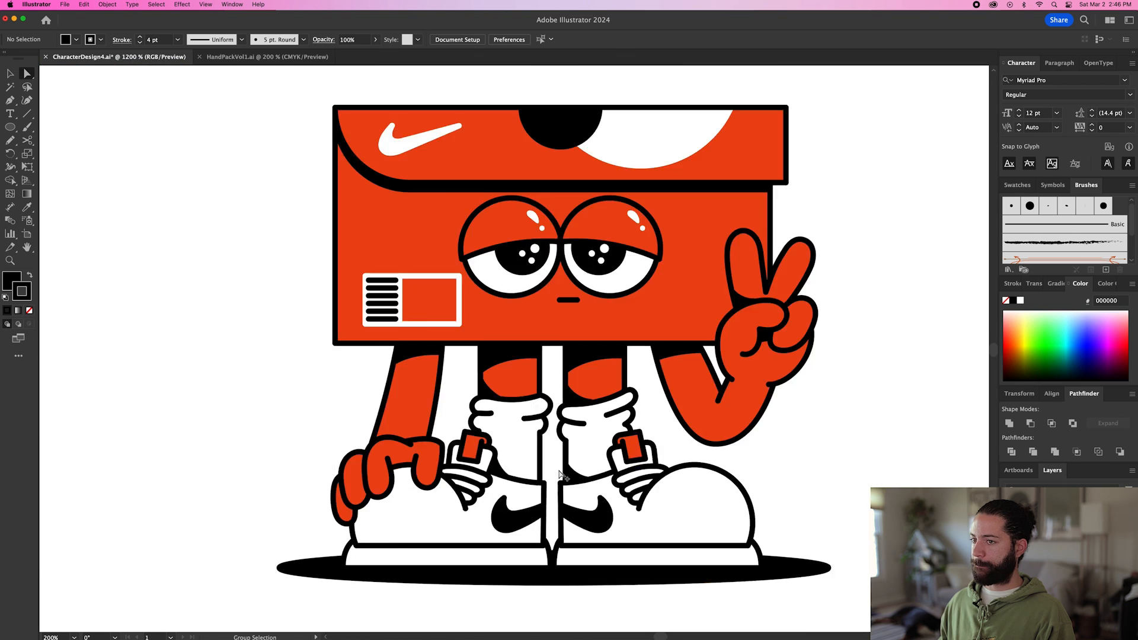
# Add a curved black shadow to the left arm's lower left edge, just above the gripping hand, and refine its anchor points.
pyautogui.scroll(-2, 560, 470)
pyautogui.press('v')
pyautogui.scroll(3, 581, 474)
pyautogui.scroll(2, 622, 481)
pyautogui.press('n')
pyautogui.moveTo(623, 371)
pyautogui.mouseDown()
pyautogui.moveTo(645, 420)
pyautogui.moveTo(621, 374)
pyautogui.mouseUp()
pyautogui.moveTo(641, 487)
pyautogui.mouseDown()
pyautogui.moveTo(681, 508)
pyautogui.moveTo(643, 490)
pyautogui.mouseUp()
pyautogui.keyDown('super'); pyautogui.click(454, 409); pyautogui.keyUp('super')
pyautogui.scroll(-2, 456, 407)
pyautogui.press('a')
pyautogui.scroll(2, 549, 421)
pyautogui.moveTo(554, 416); pyautogui.dragTo(559, 423)
pyautogui.moveTo(587, 507); pyautogui.dragTo(594, 513)
pyautogui.scroll(2, 593, 513)
pyautogui.click(591, 574)
pyautogui.scroll(-3, 590, 574)
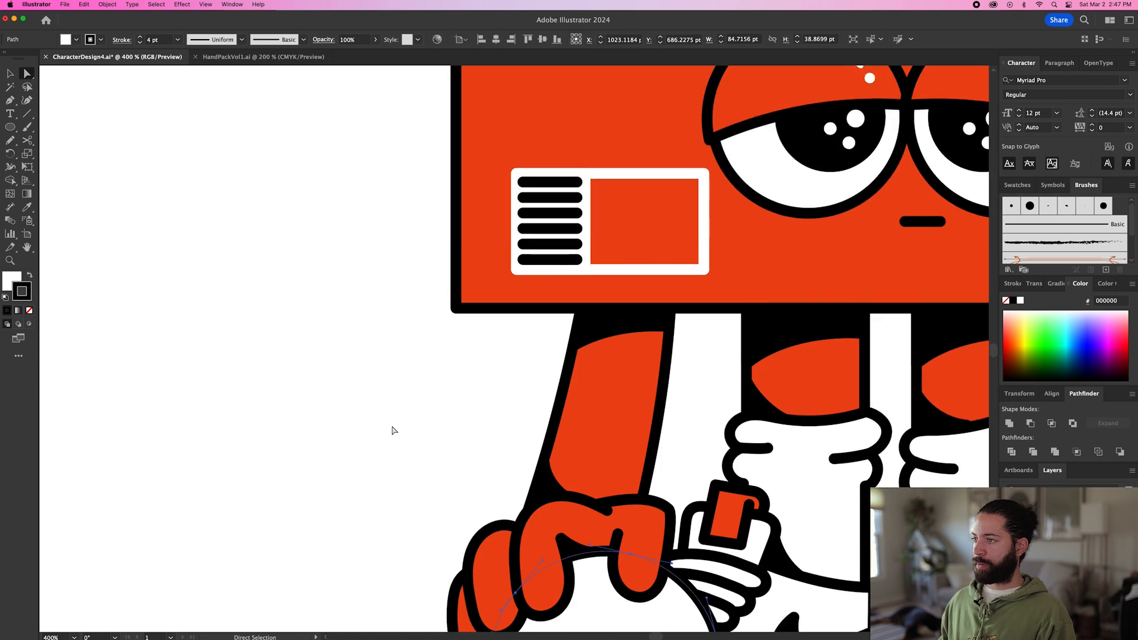
# Group all parts of the new character and place a copy of the group directly on top of it.
pyautogui.scroll(-5, 506, 516)
pyautogui.click(444, 455)
pyautogui.press('v')
pyautogui.scroll(-1, 680, 471)
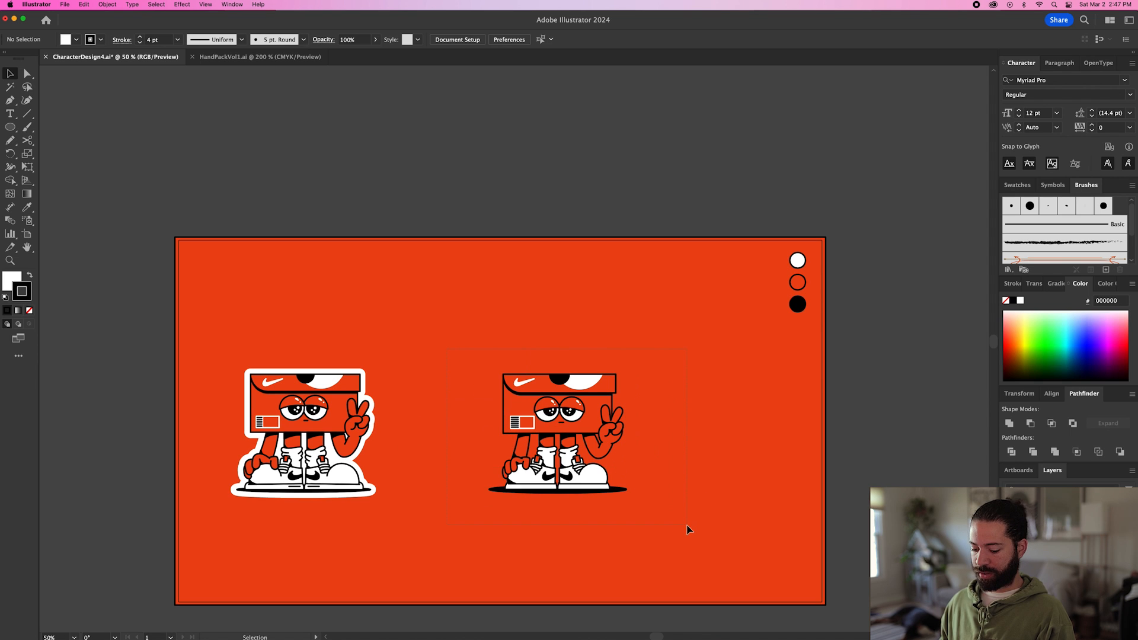
pyautogui.moveTo(687, 529); pyautogui.dragTo(689, 524)
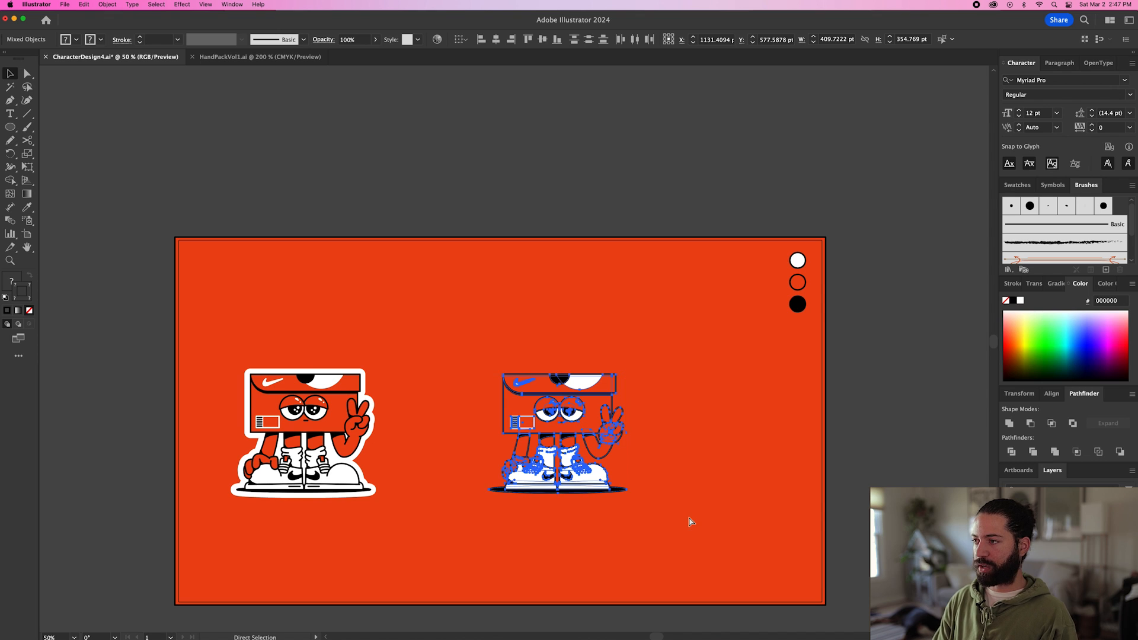
pyautogui.press('super')
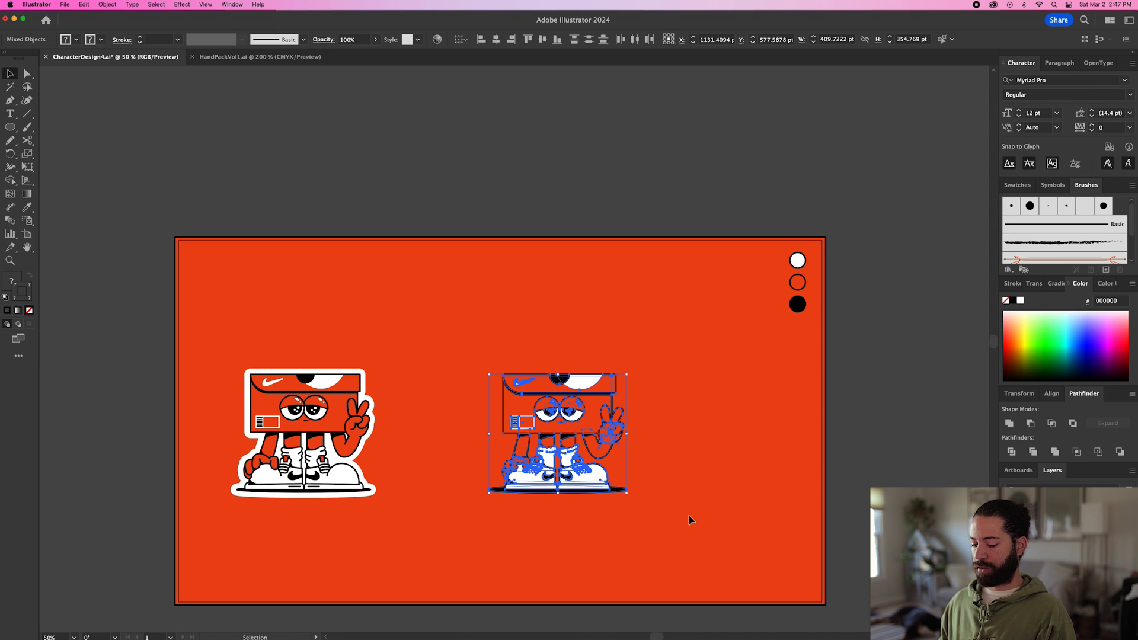
pyautogui.press('super+g')
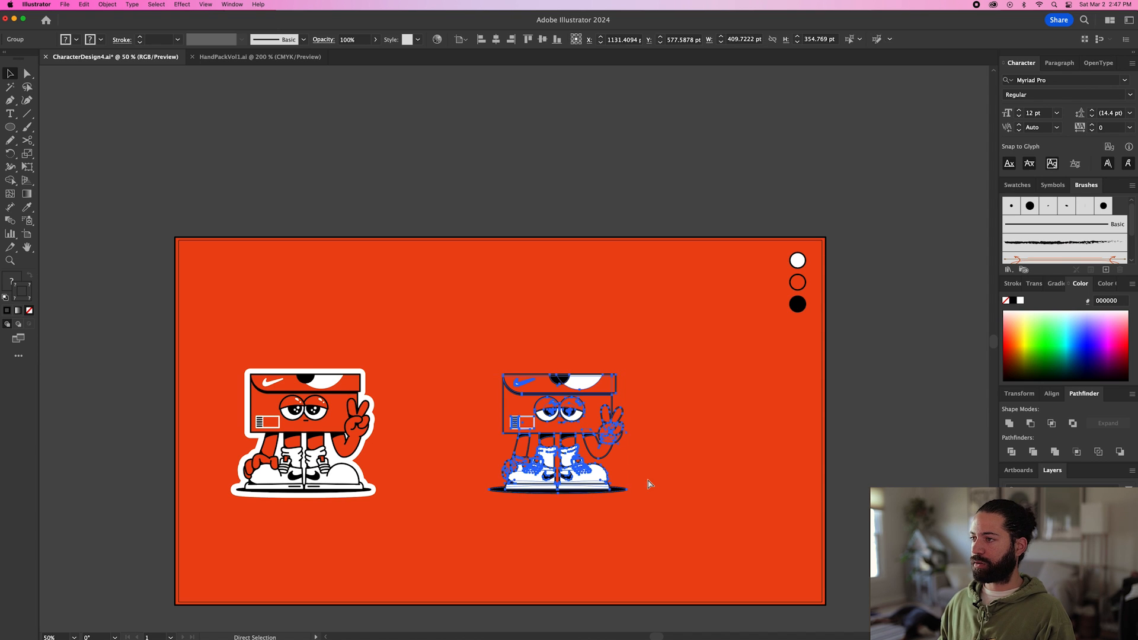
pyautogui.moveTo(579, 431); pyautogui.dragTo(737, 406)
pyautogui.press('super+z')
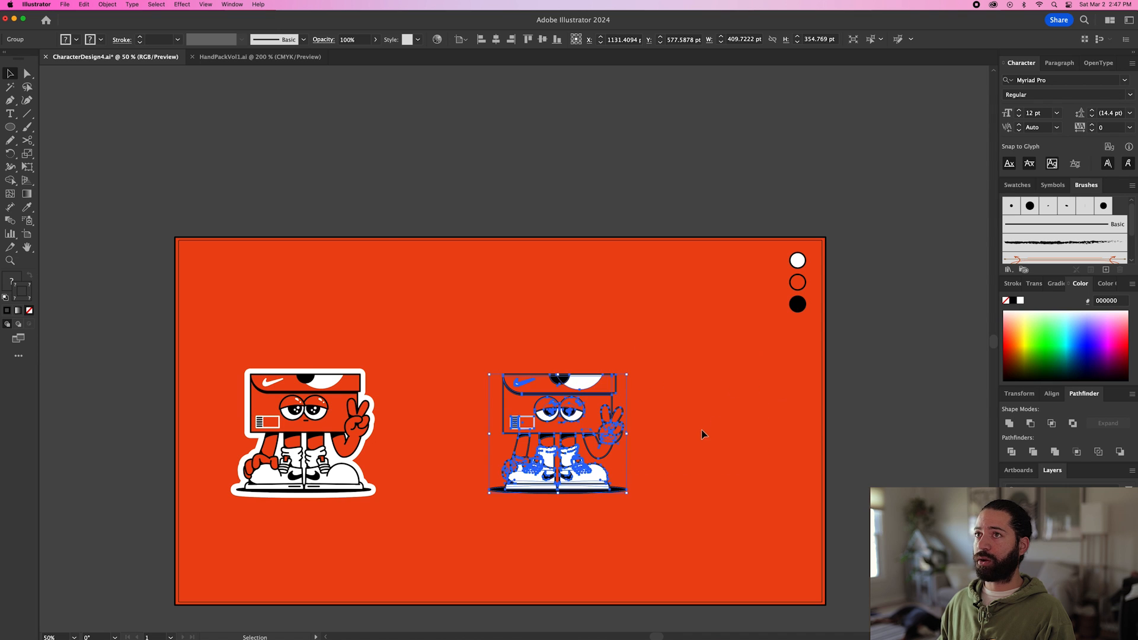
# Expand the copied character's fills and strokes and unite everything into one solid silhouette.
pyautogui.click(107, 5)
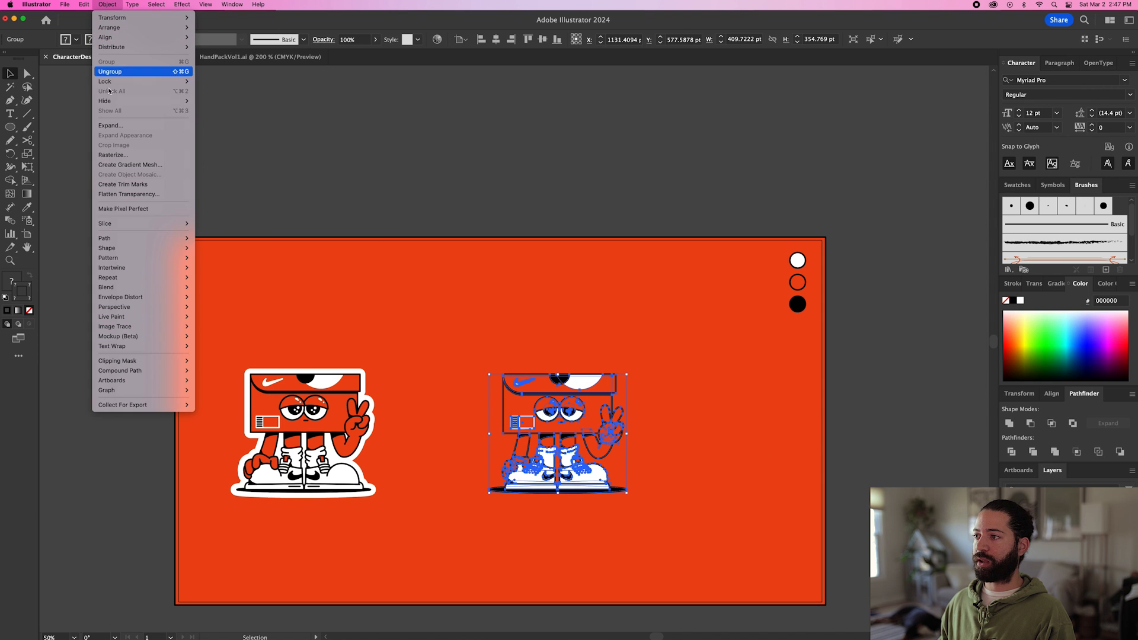
pyautogui.click(119, 127)
pyautogui.click(612, 377)
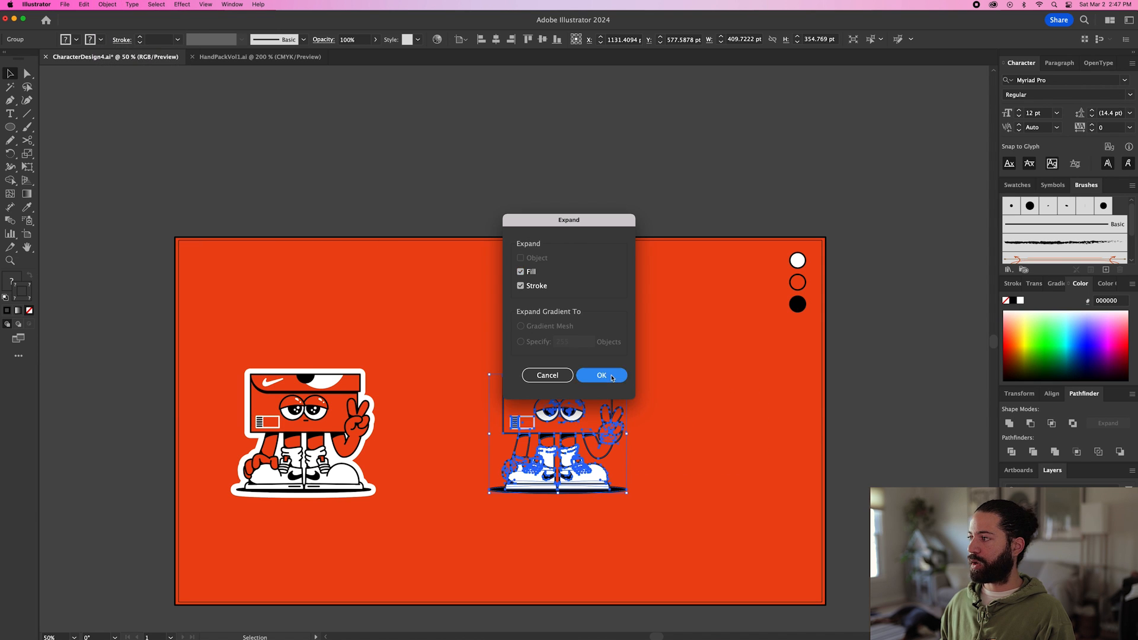
pyautogui.click(1009, 423)
pyautogui.moveTo(569, 412); pyautogui.dragTo(734, 326)
pyautogui.press('super+z')
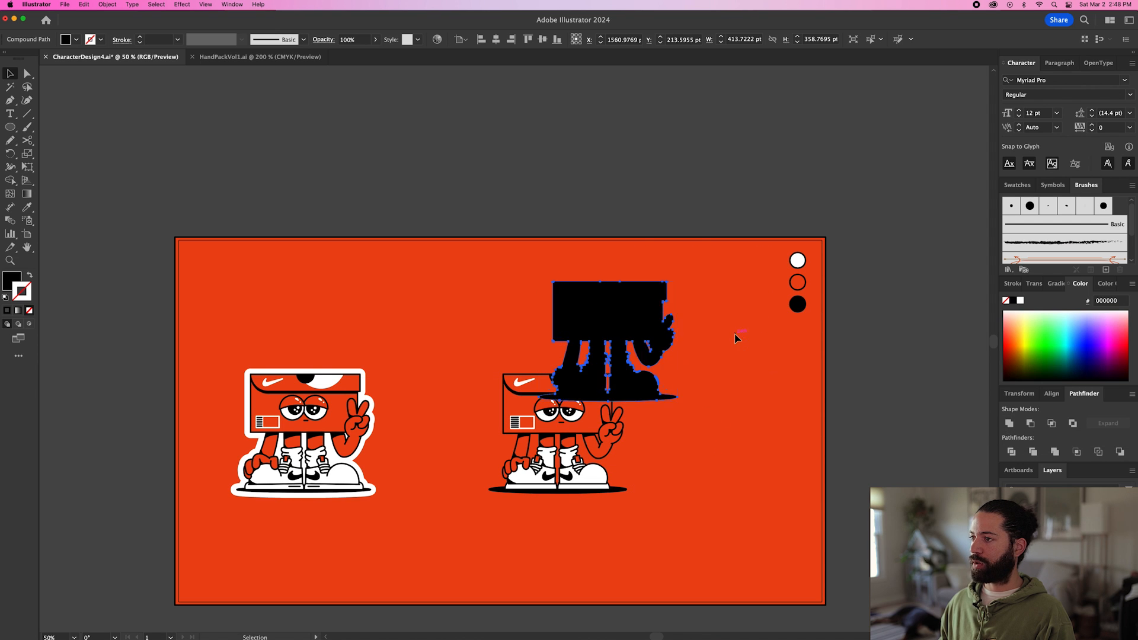
pyautogui.press('super+z')
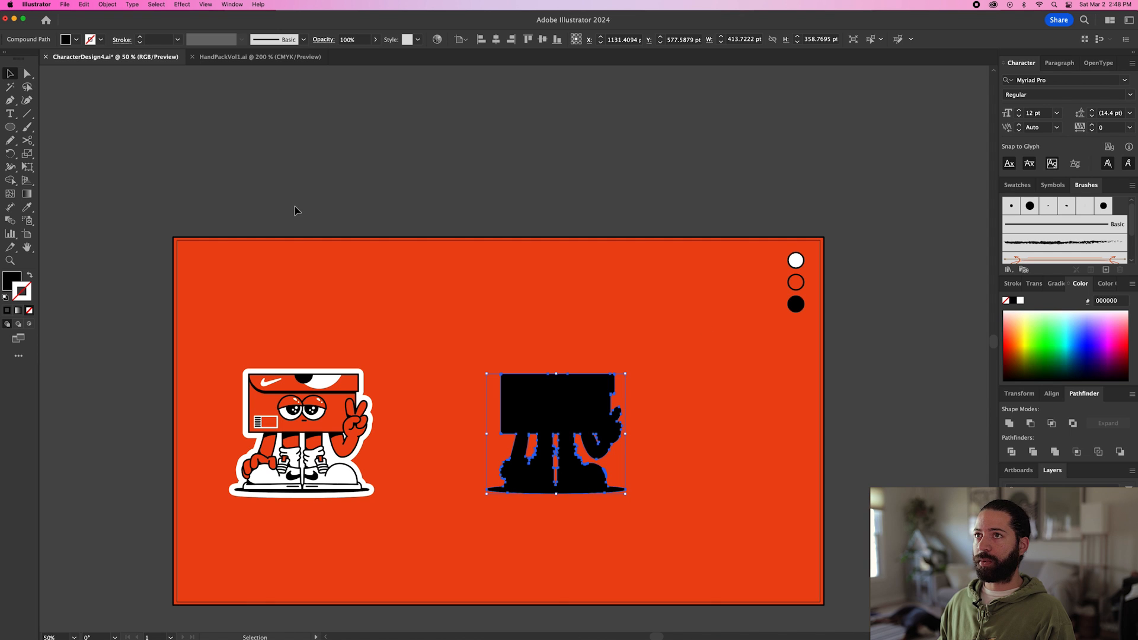
# Offset the black silhouette's path by 10 pt with round joins.
pyautogui.click(106, 5)
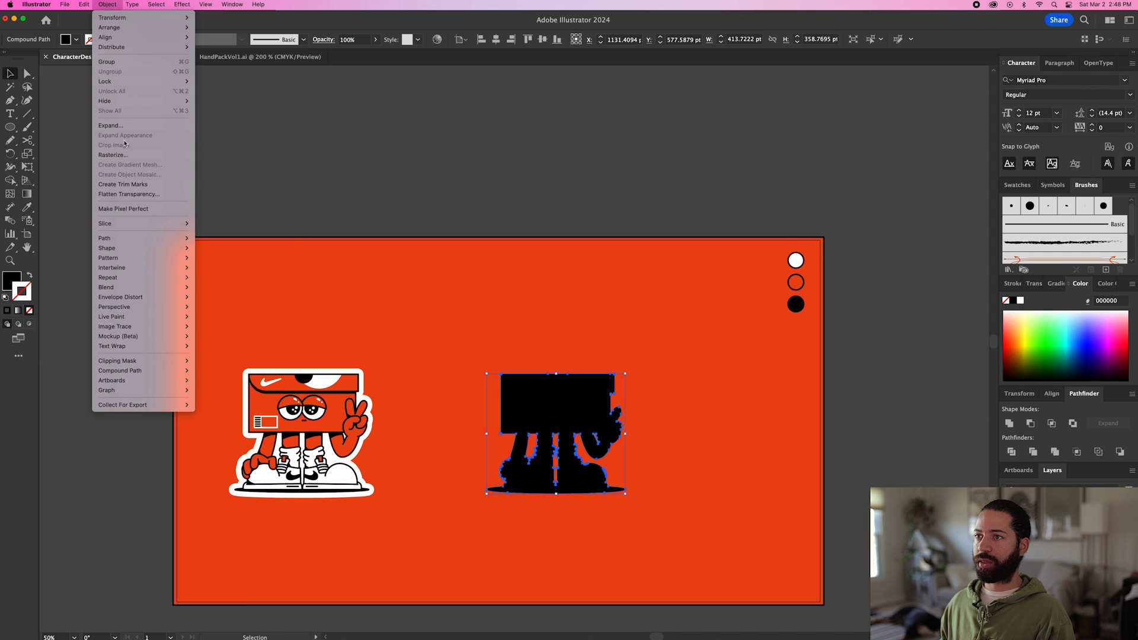
pyautogui.moveTo(156, 240)
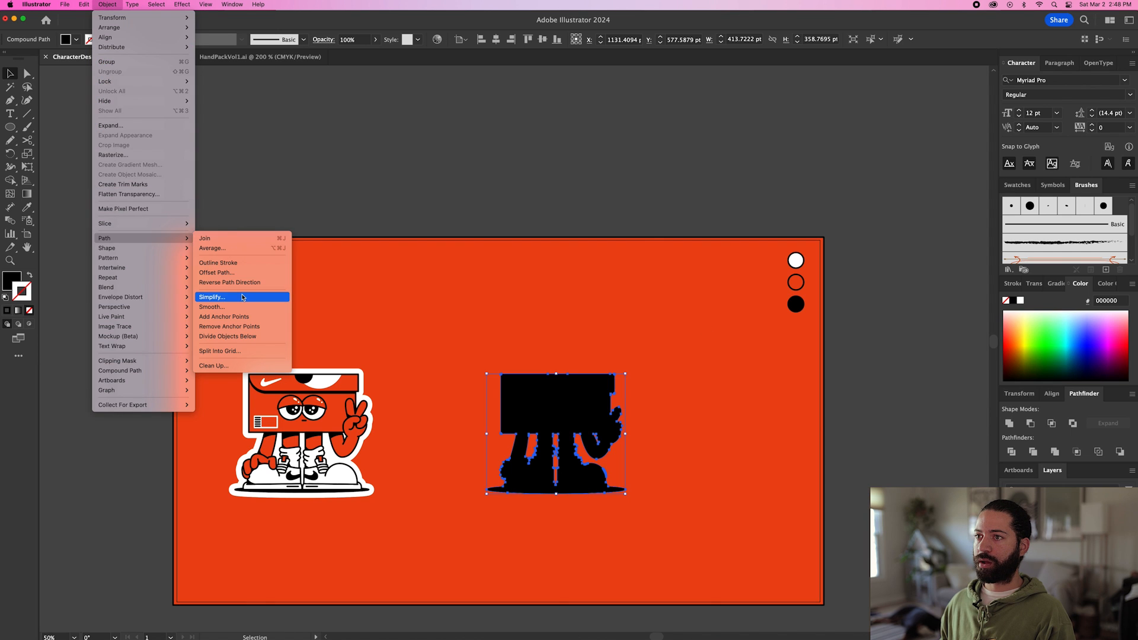
pyautogui.click(240, 273)
pyautogui.click(581, 294)
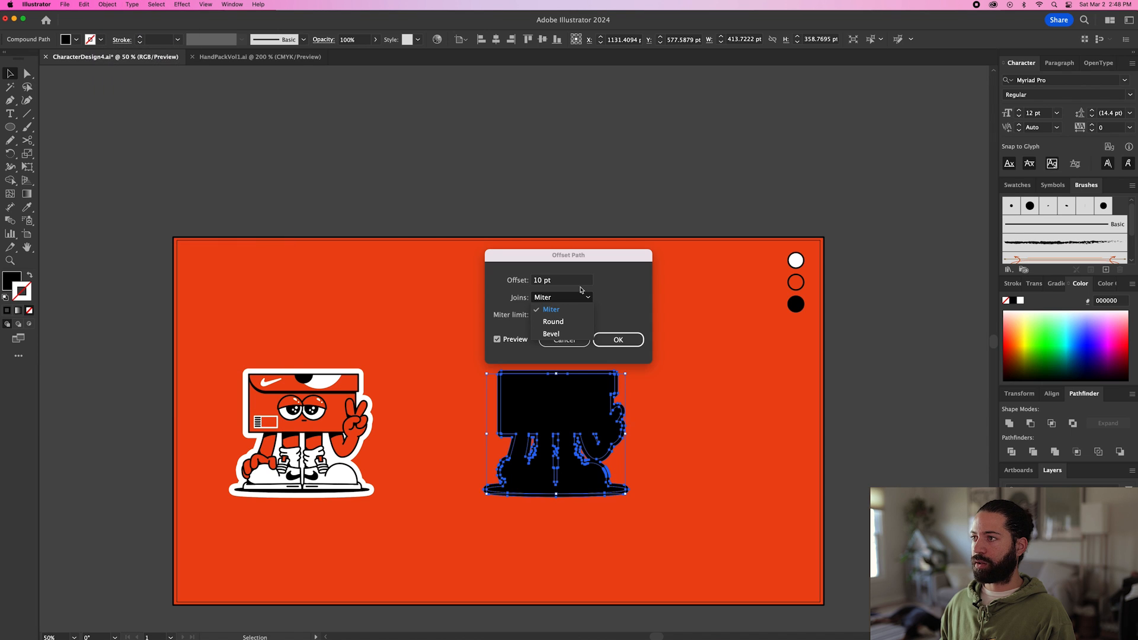
pyautogui.click(610, 284)
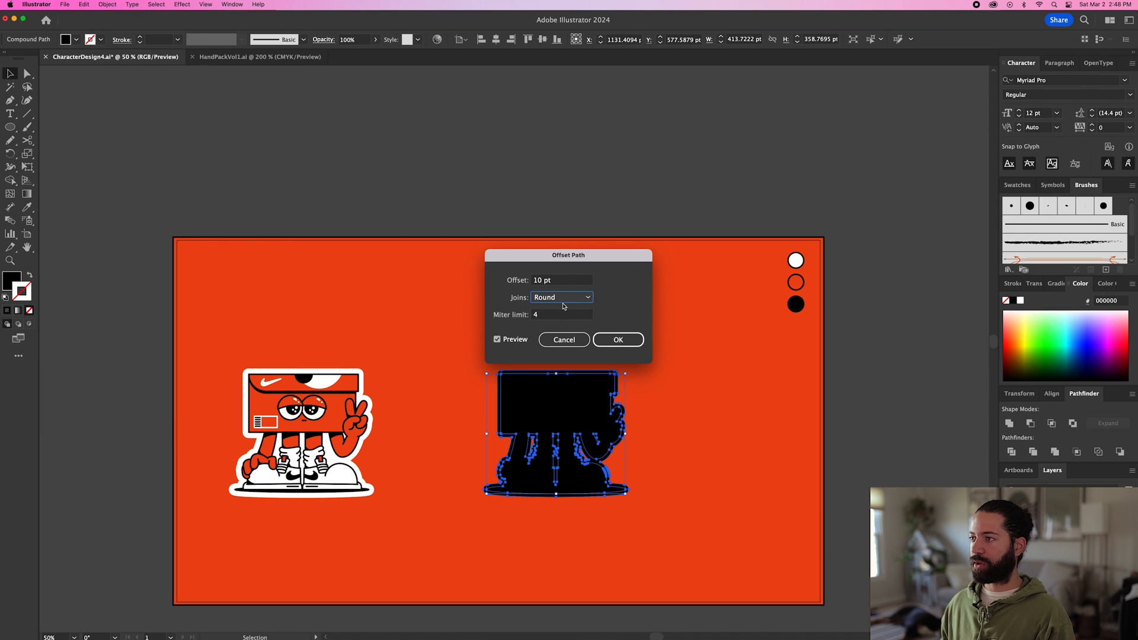
pyautogui.click(622, 339)
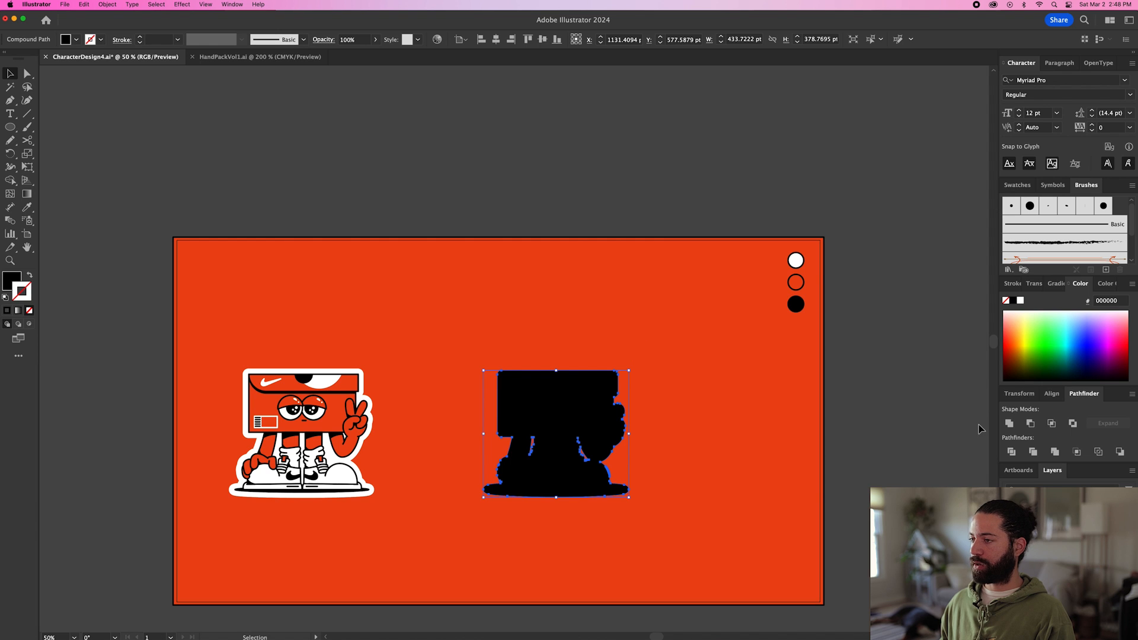
# Unite the offset path with the original silhouette into a single shape.
pyautogui.click(1009, 423)
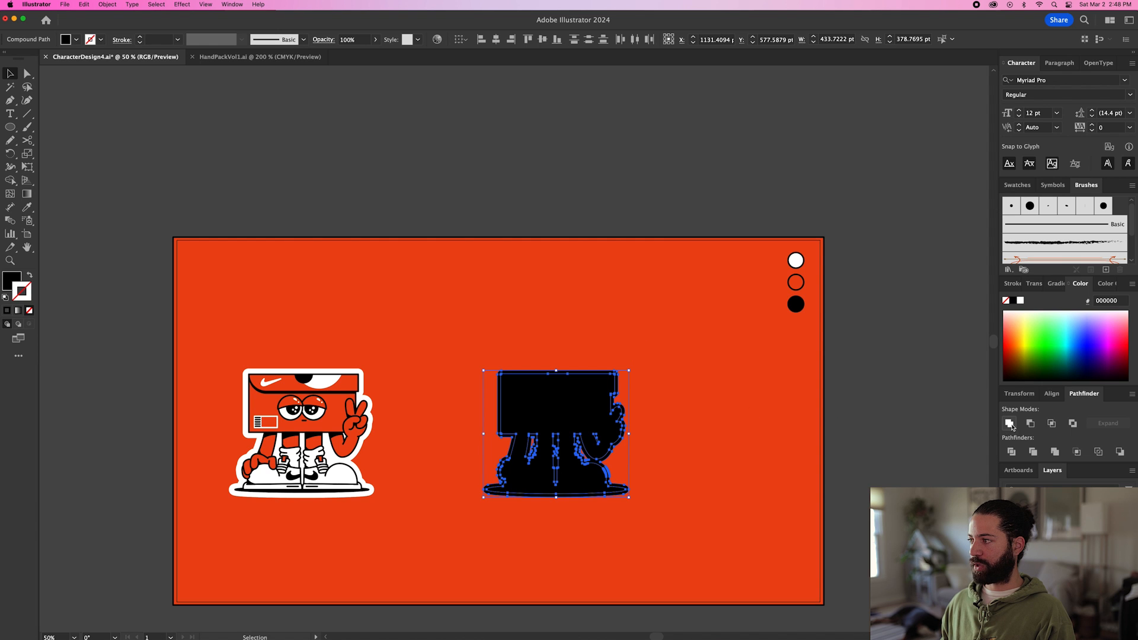
pyautogui.click(1009, 423)
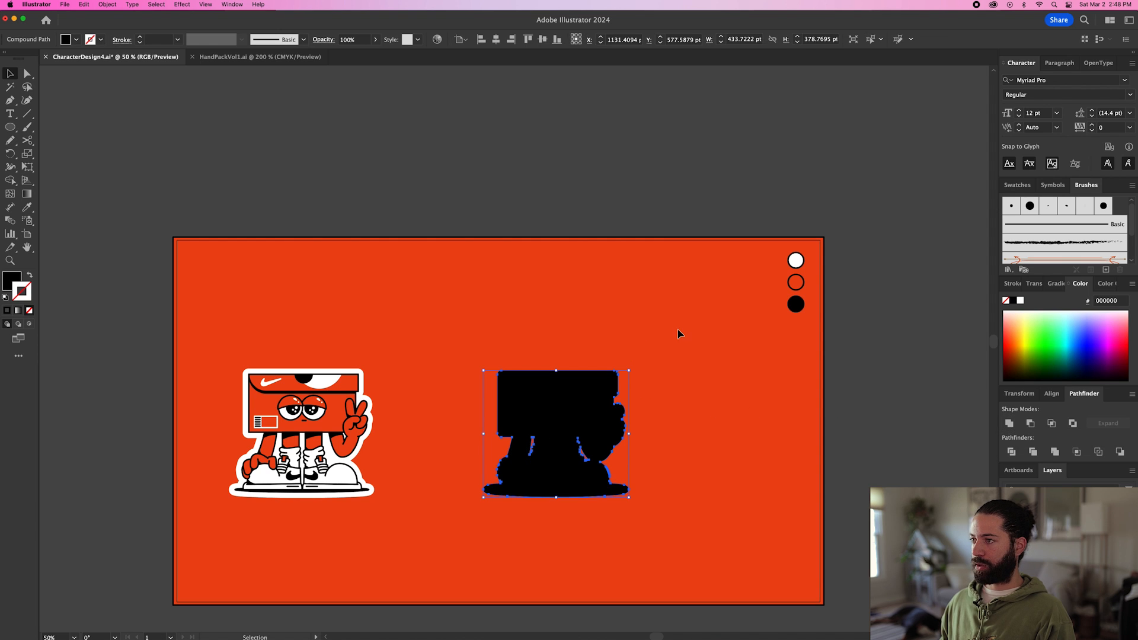
pyautogui.moveTo(594, 384); pyautogui.dragTo(694, 307)
pyautogui.press('super+z')
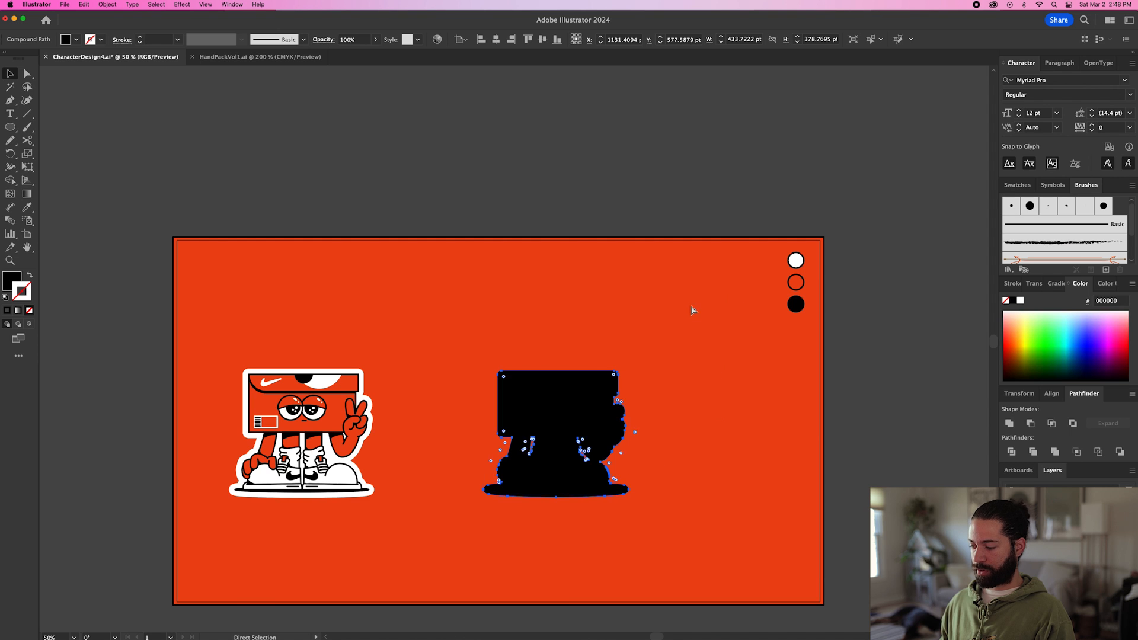
# Send the enlarged silhouette behind the character and give it a white fill with no stroke.
pyautogui.press('super+bracketleft')
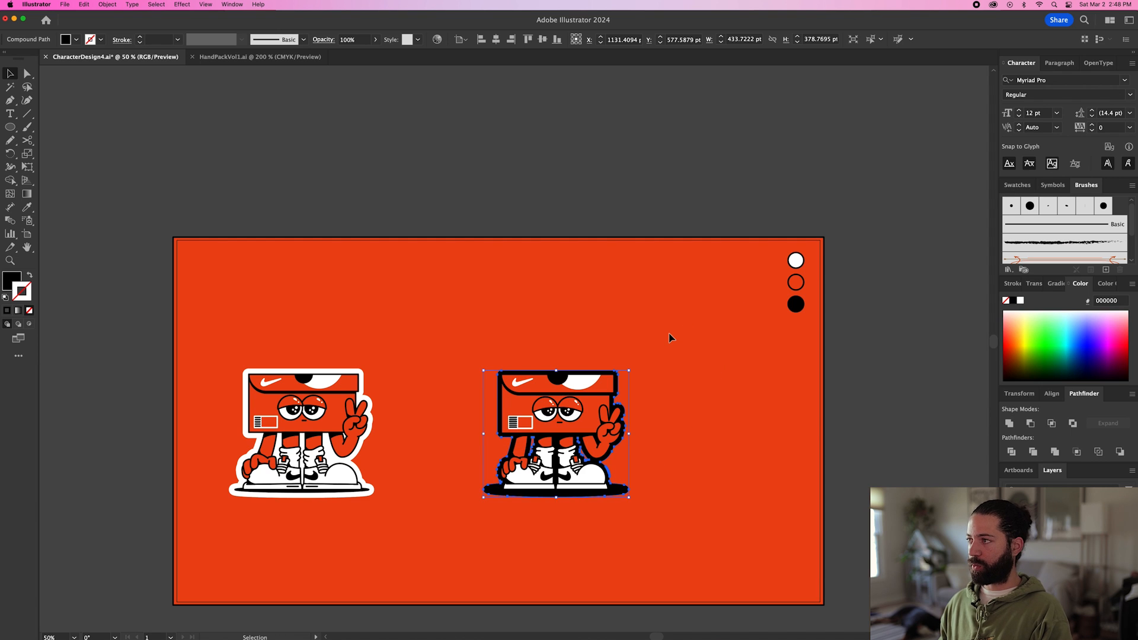
pyautogui.press('i')
pyautogui.click(795, 261)
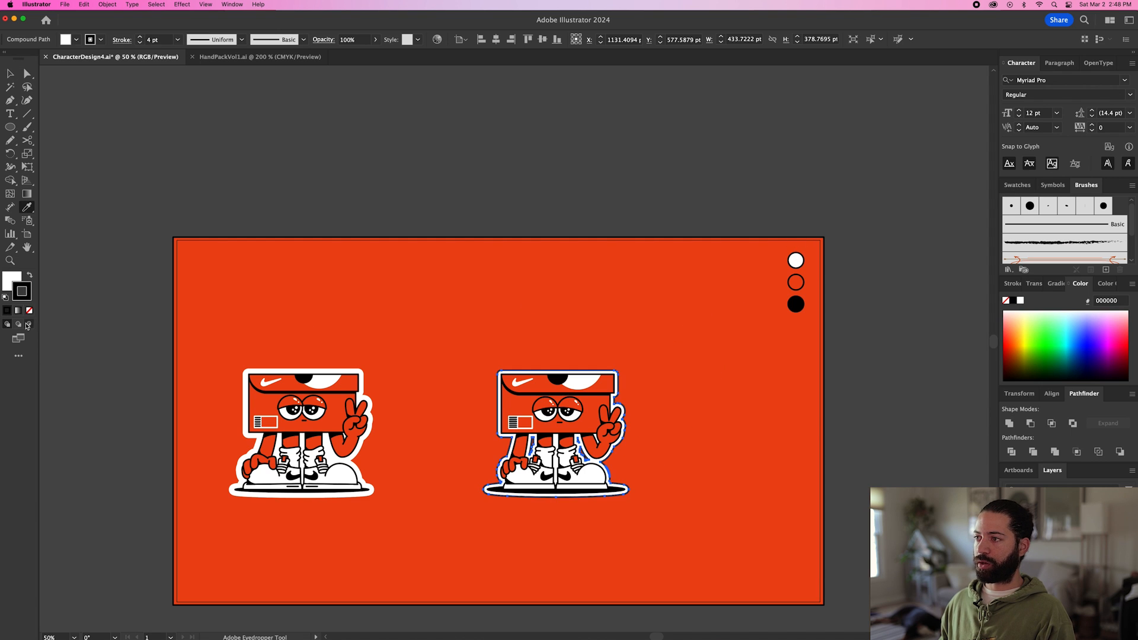
pyautogui.click(29, 311)
pyautogui.press('v')
pyautogui.click(423, 313)
# Isolate the white silhouette's compound path, delete the inner cutouts between the arms and legs, and exit isolation.
pyautogui.click(619, 395)
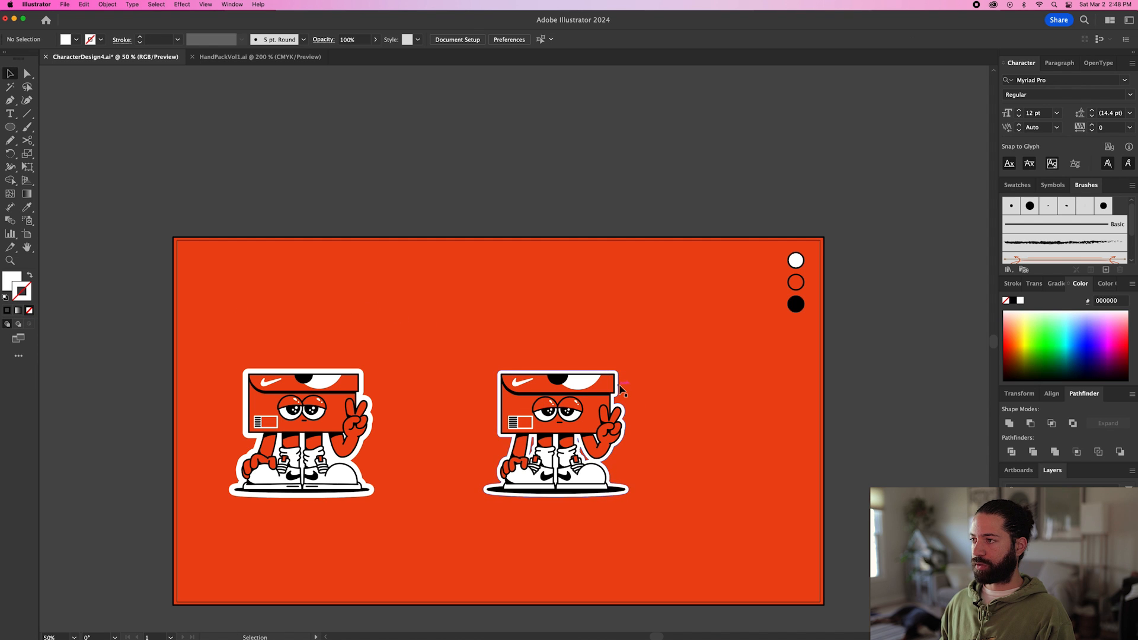
pyautogui.scroll(6, 616, 393)
pyautogui.doubleClick(613, 389)
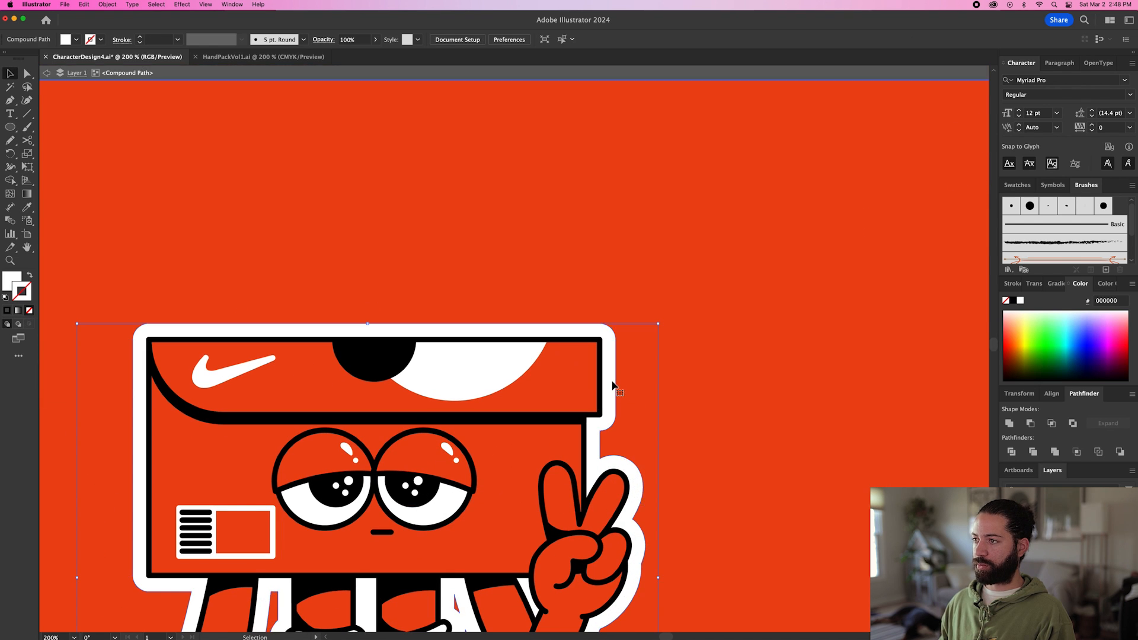
pyautogui.scroll(5, 579, 318)
pyautogui.press('Delete')
pyautogui.click(320, 394)
pyautogui.press('Delete')
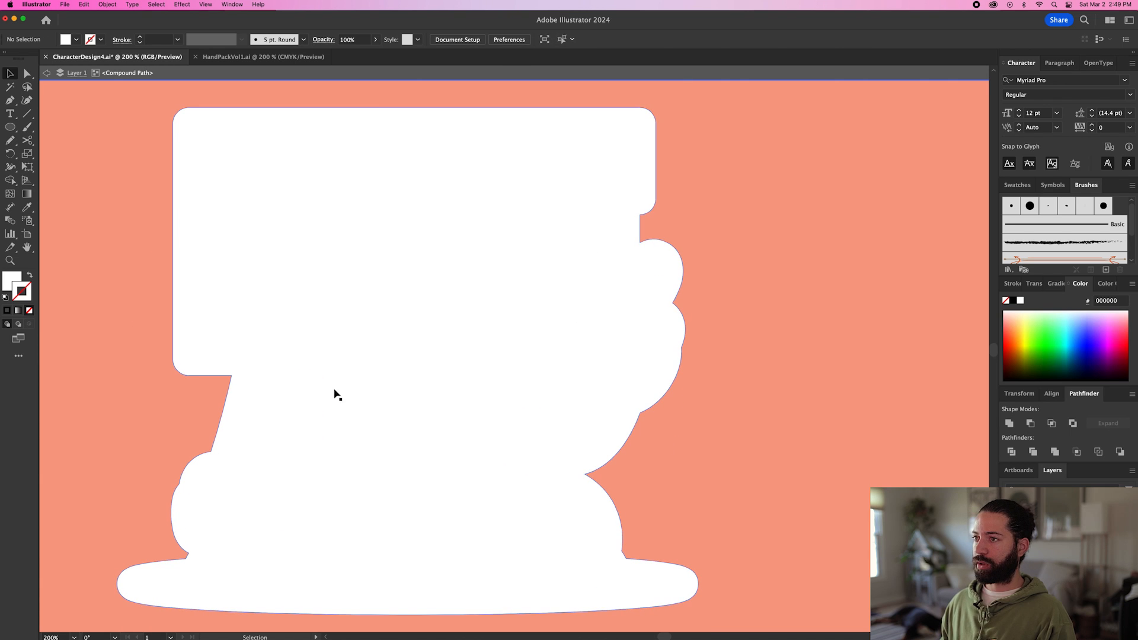
pyautogui.doubleClick(762, 389)
pyautogui.scroll(-2, 762, 389)
pyautogui.scroll(-2, 762, 389)
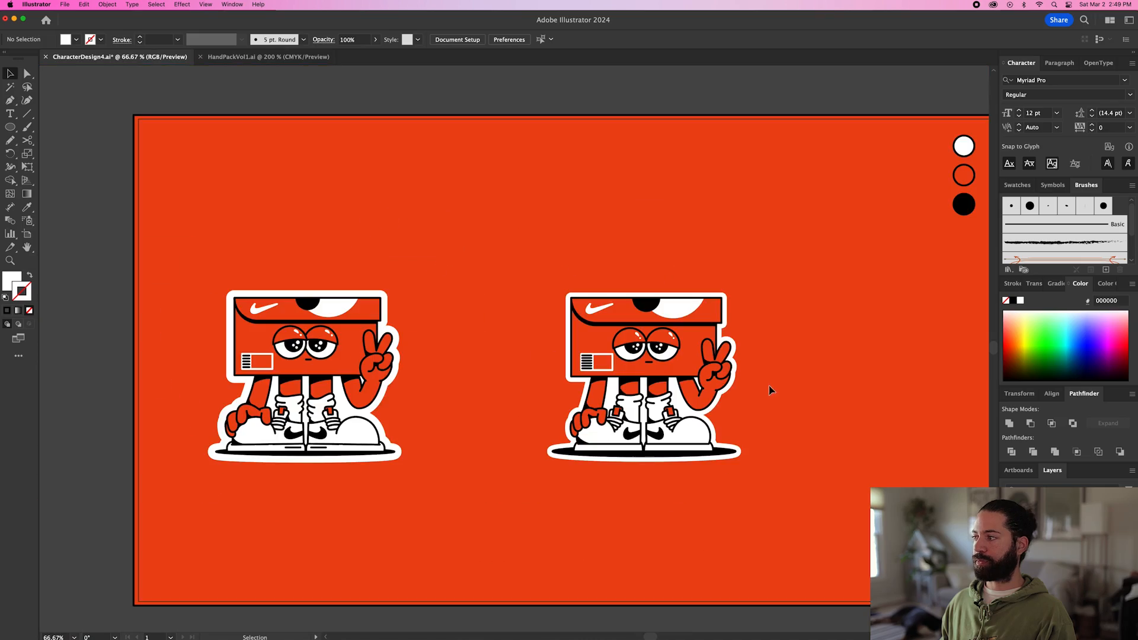